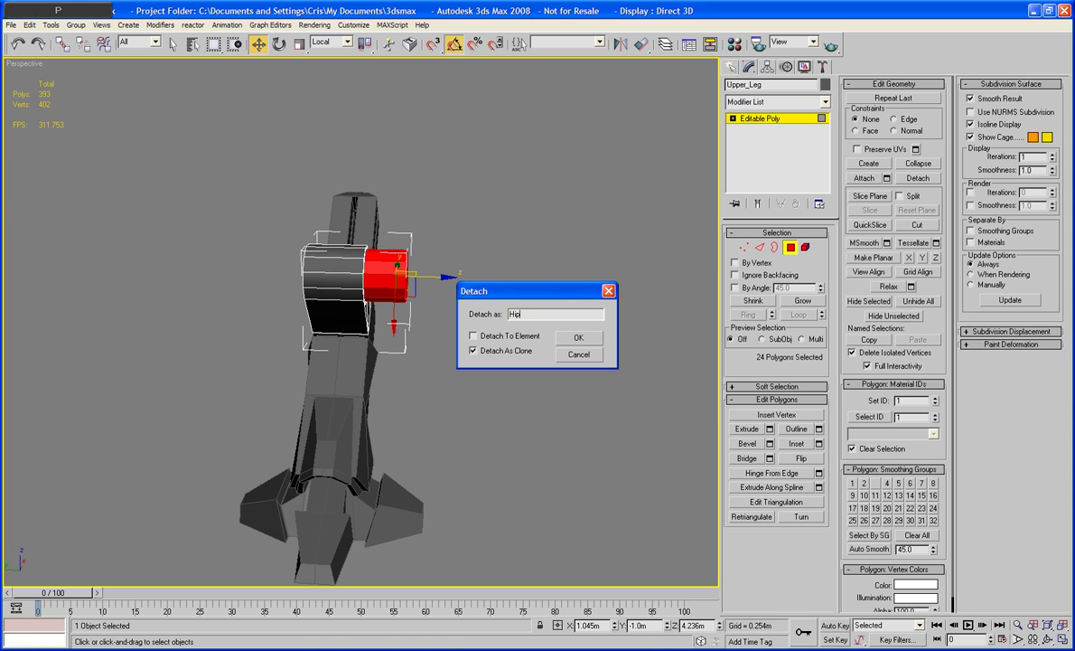
Detach the selected hip cylinder polygons from the upper leg as an object named Hips and select it.
{"action": "left_click", "coordinate": [577, 338]}
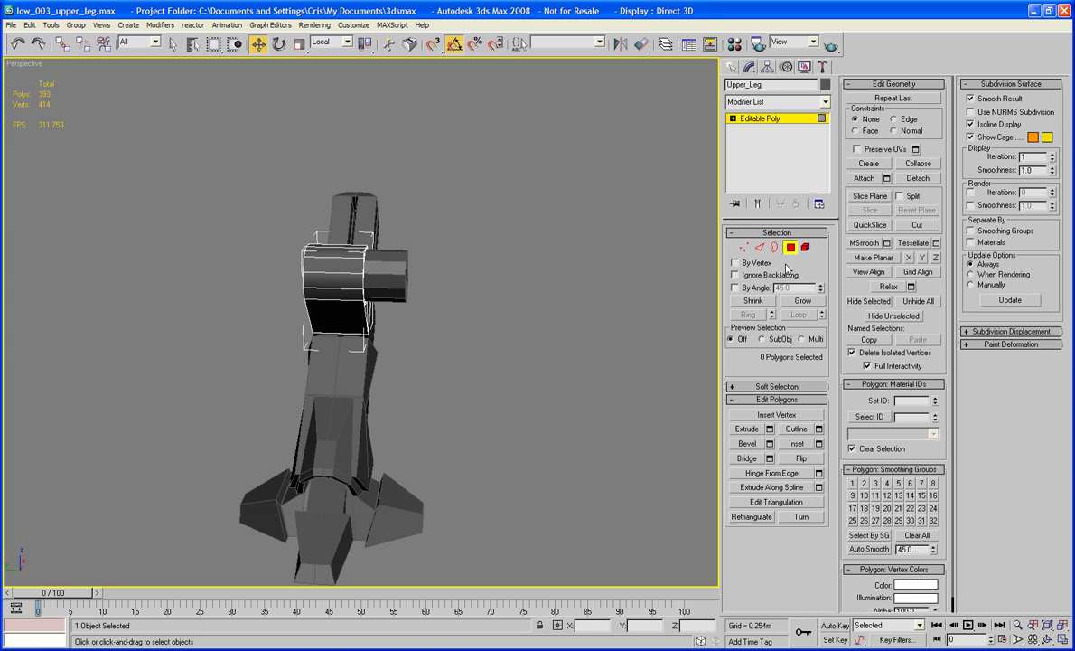
{"action": "left_click", "coordinate": [790, 247]}
{"action": "left_click", "coordinate": [398, 271]}
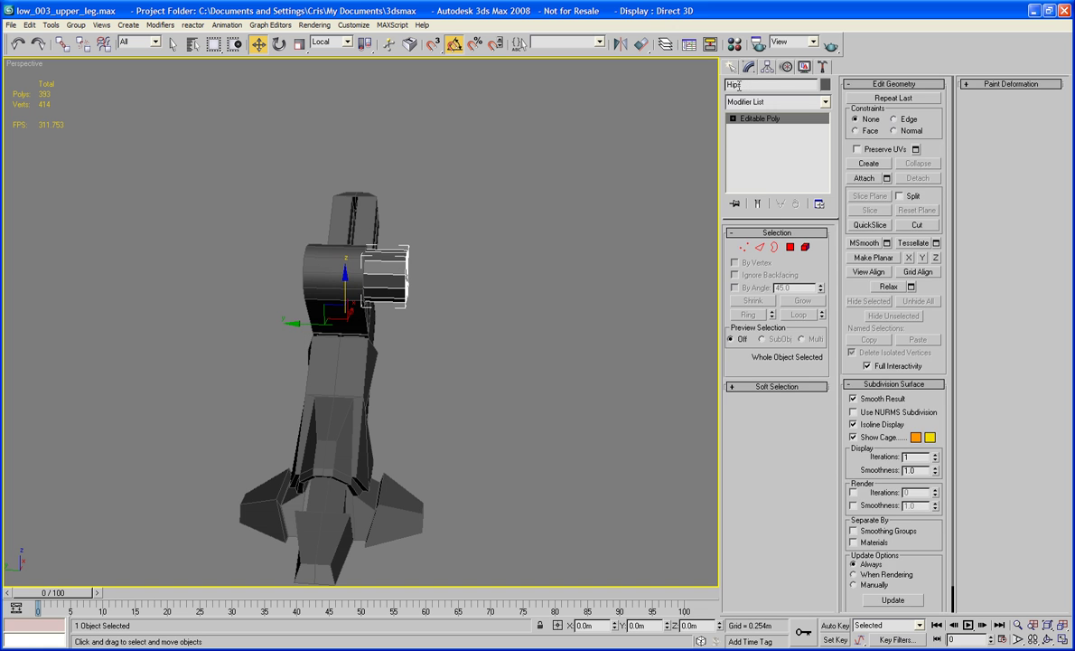
Center the pivot of the Hips object on its geometry and move the object sideways clear of the upper leg.
{"action": "left_click", "coordinate": [767, 67]}
{"action": "left_click", "coordinate": [777, 147]}
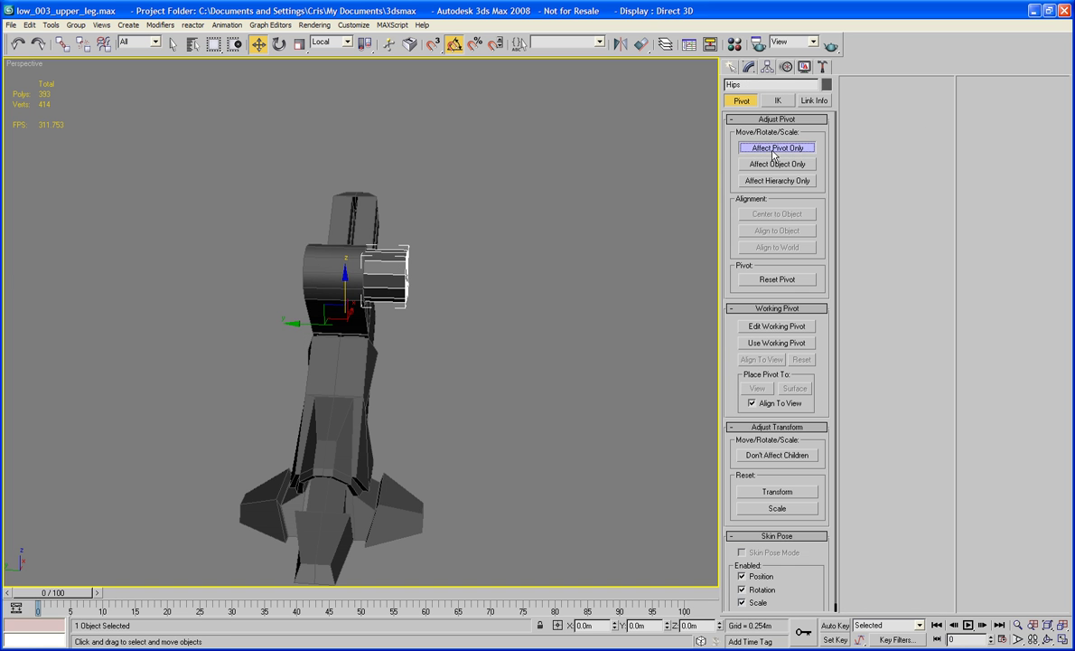
{"action": "left_click", "coordinate": [775, 146]}
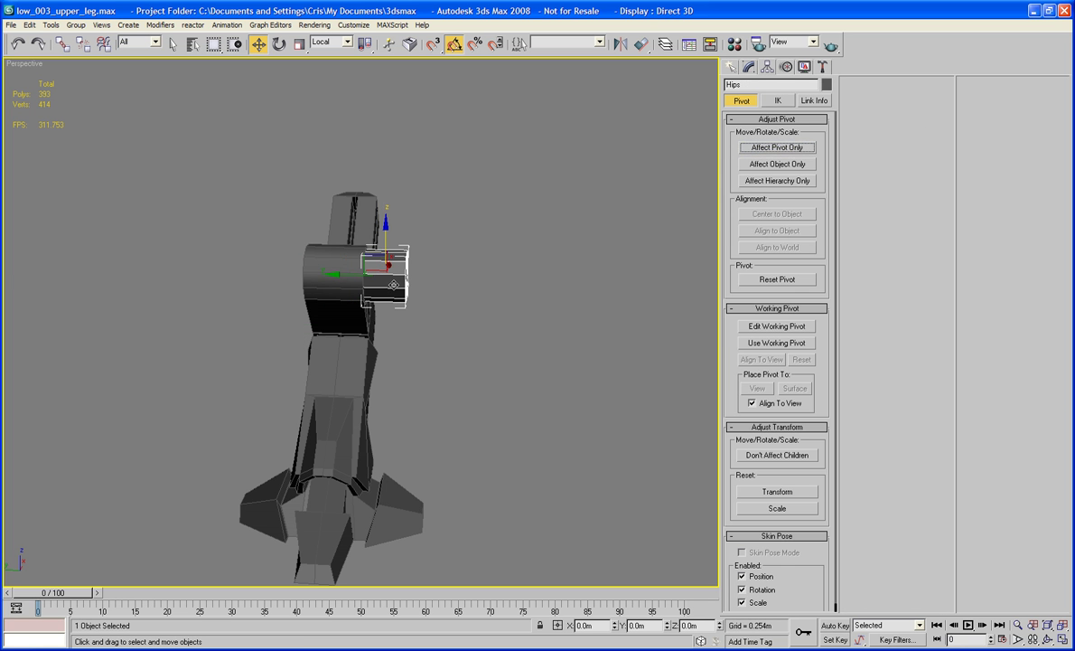
{"action": "left_click_drag", "start_coordinate": [348, 281], "coordinate": [422, 276]}
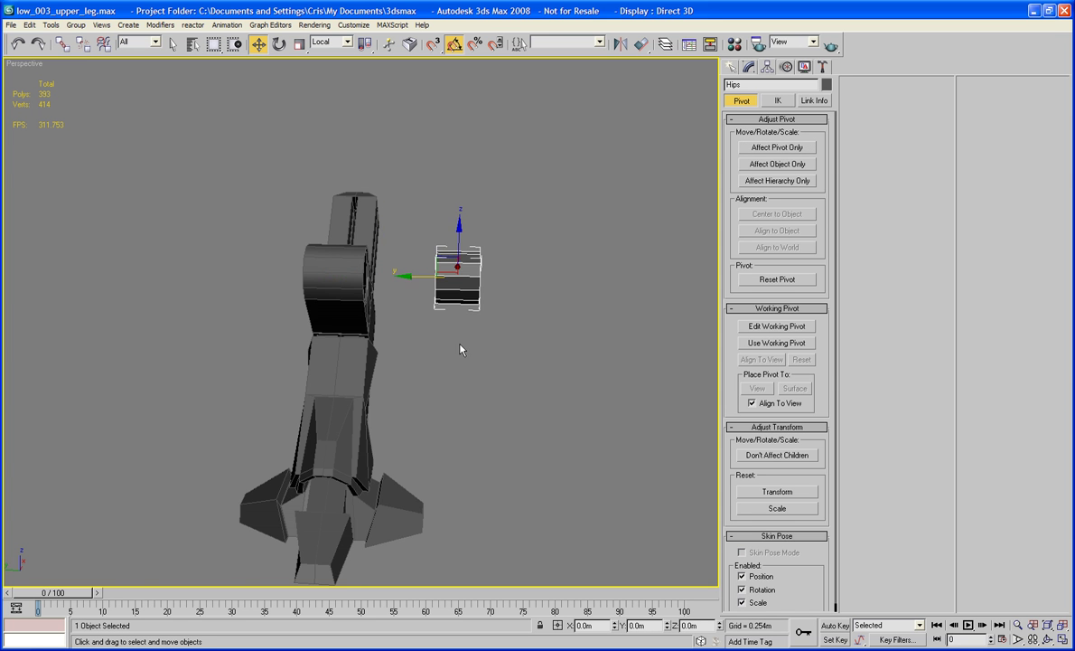
Cap the open inner border of the Upper_Leg cylinder where the hip was detached.
{"action": "middle_click_drag", "start_coordinate": [460, 349], "coordinate": [422, 348], "text": "alt"}
{"action": "scroll", "coordinate": [422, 348], "scroll_direction": "up", "scroll_amount": 5}
{"action": "left_click", "coordinate": [360, 336]}
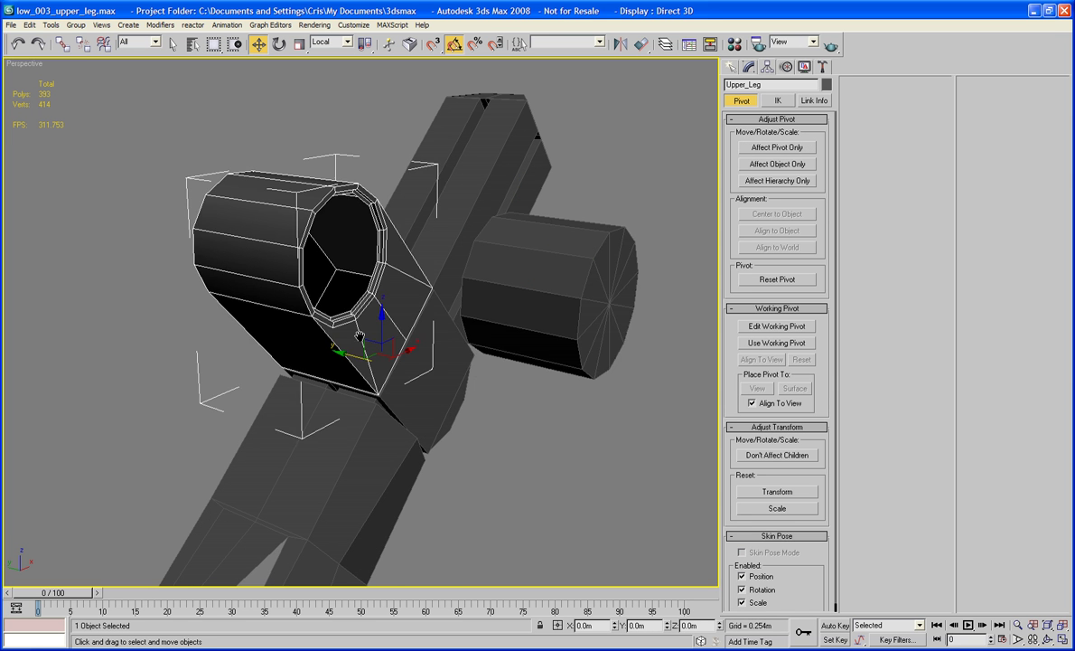
{"action": "middle_click_drag", "start_coordinate": [359, 336], "coordinate": [363, 379]}
{"action": "left_click", "coordinate": [749, 68]}
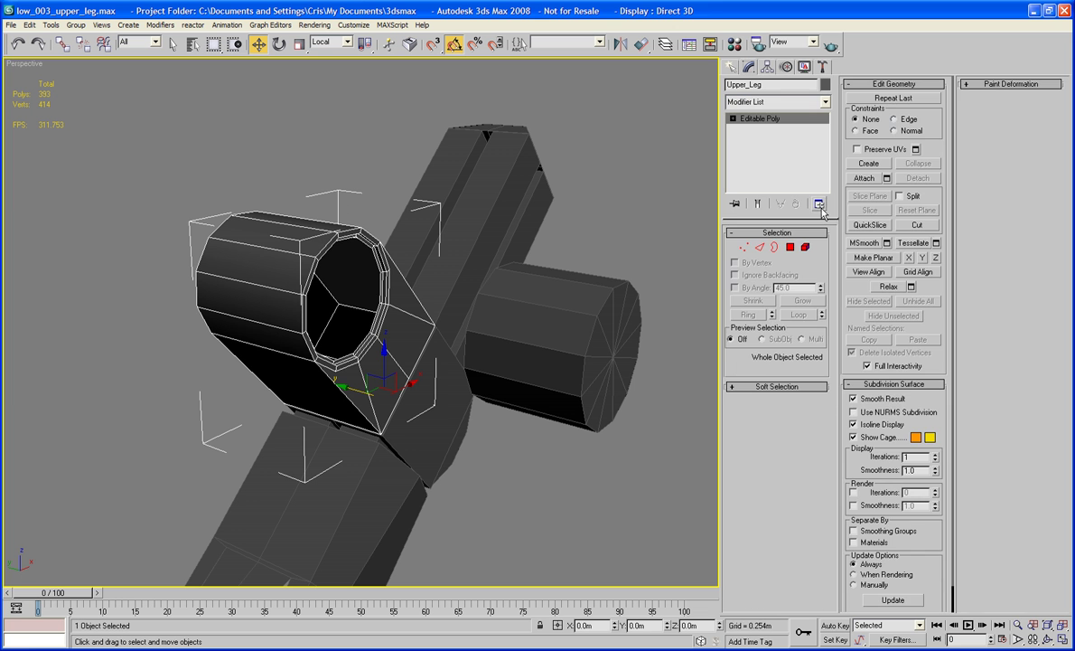
{"action": "left_click", "coordinate": [386, 298]}
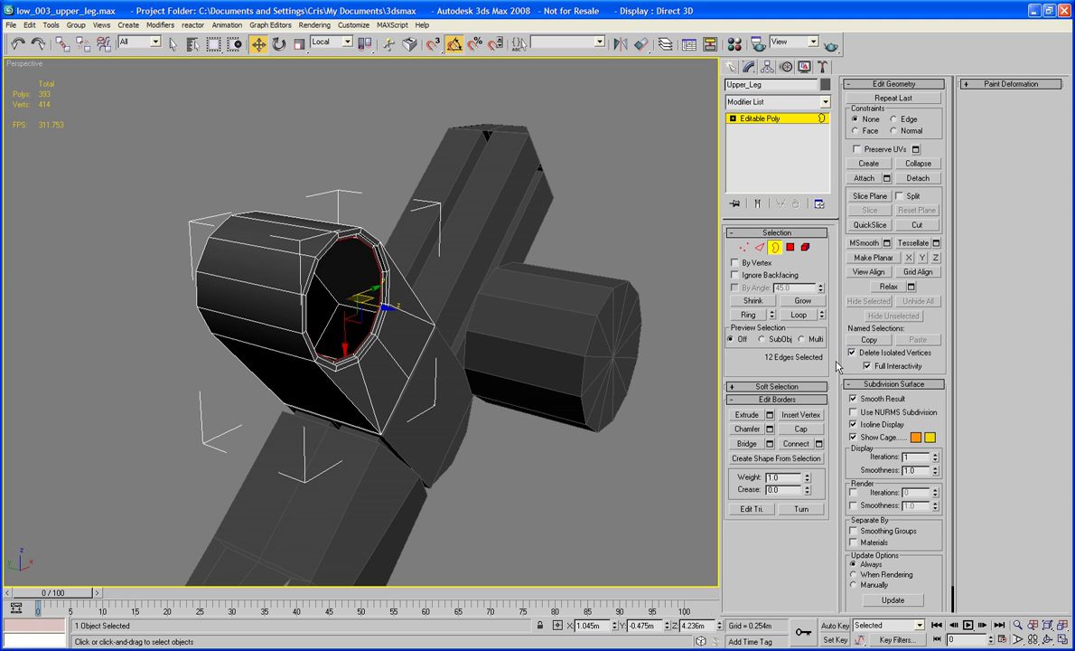
{"action": "left_click", "coordinate": [813, 429]}
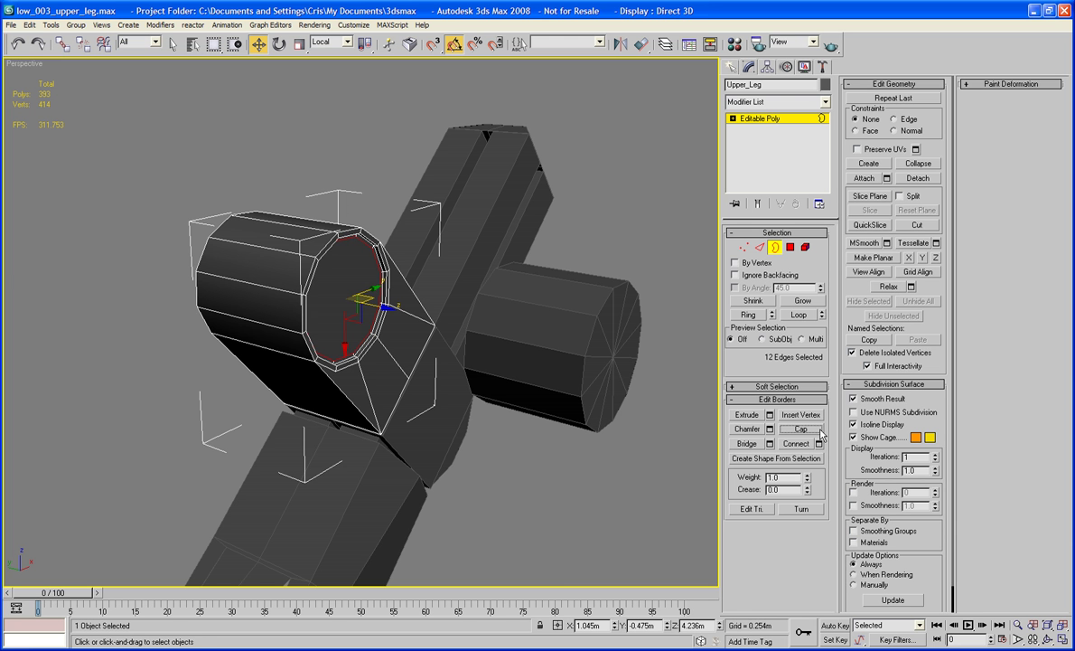
{"action": "left_click", "coordinate": [775, 247]}
Cap the open border on the inner end of the Hips cylinder.
{"action": "middle_click_drag", "start_coordinate": [633, 208], "coordinate": [599, 333], "text": "alt"}
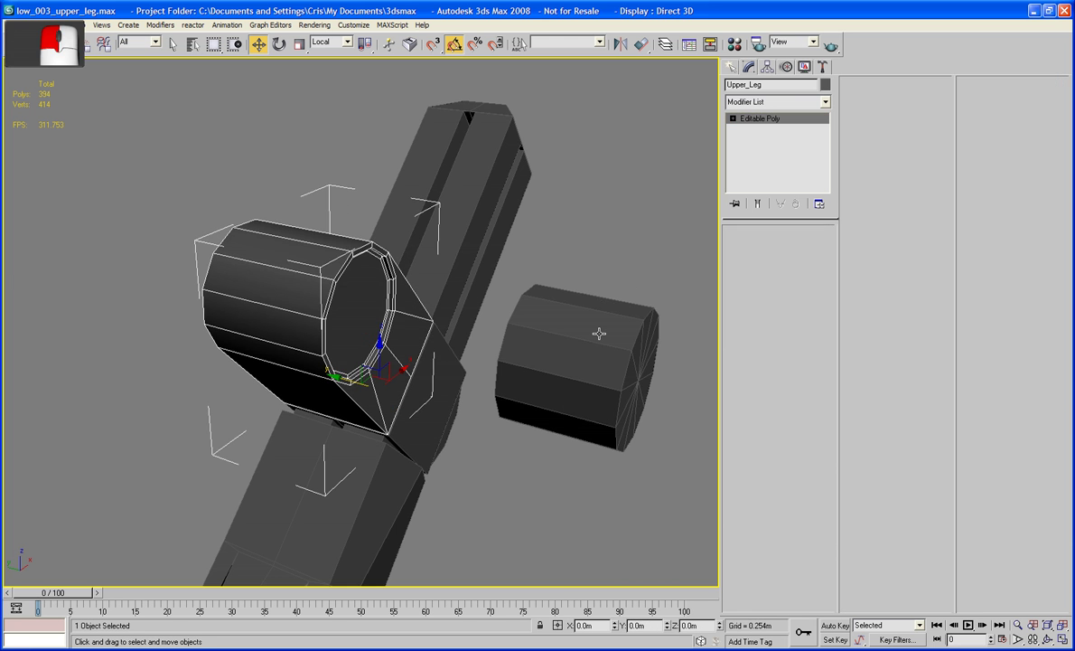
{"action": "left_click", "coordinate": [599, 333]}
{"action": "middle_click_drag", "start_coordinate": [534, 357], "coordinate": [489, 348], "text": "alt"}
{"action": "left_click", "coordinate": [775, 248]}
{"action": "left_click", "coordinate": [551, 314]}
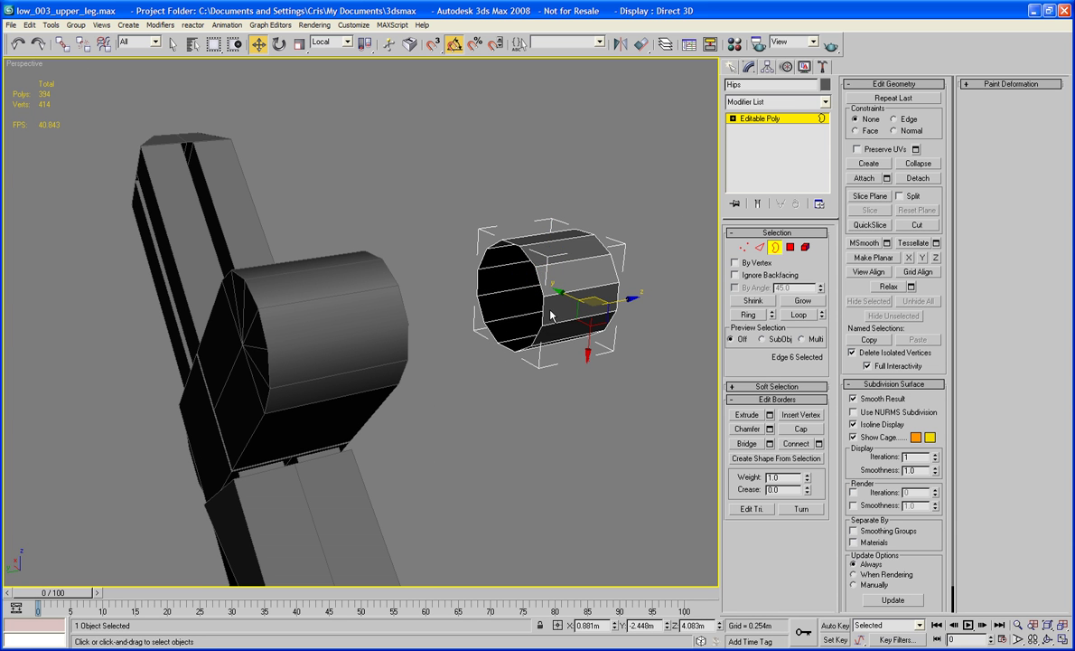
{"action": "left_click", "coordinate": [544, 306]}
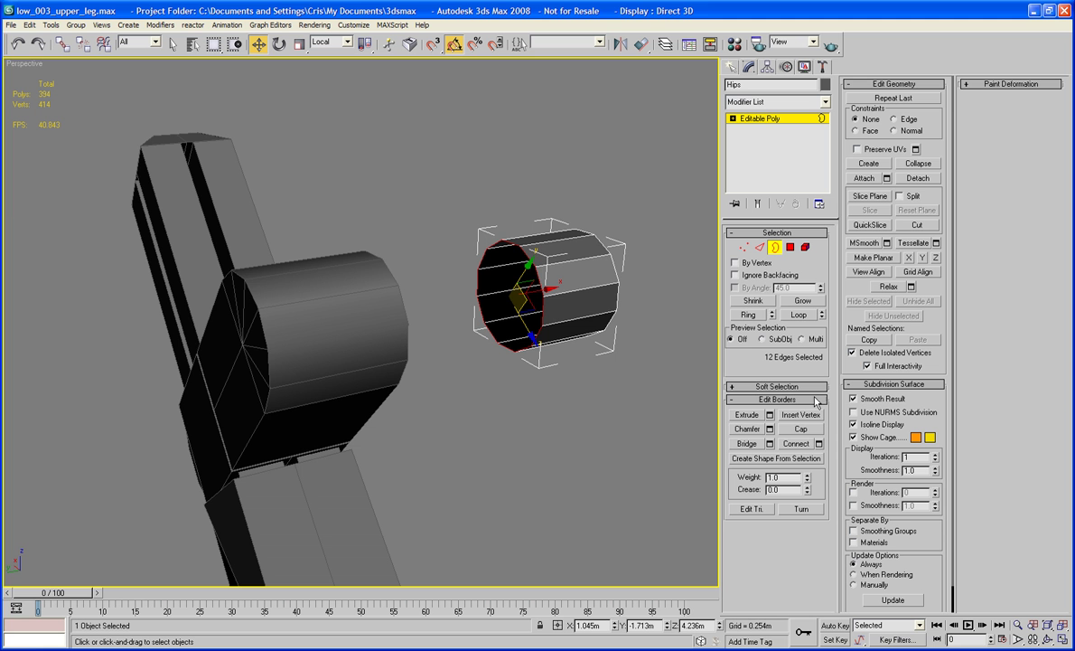
{"action": "left_click", "coordinate": [799, 431]}
Move the Hips cylinder back against the capped end of the upper leg.
{"action": "middle_click_drag", "start_coordinate": [610, 362], "coordinate": [595, 316], "text": "alt"}
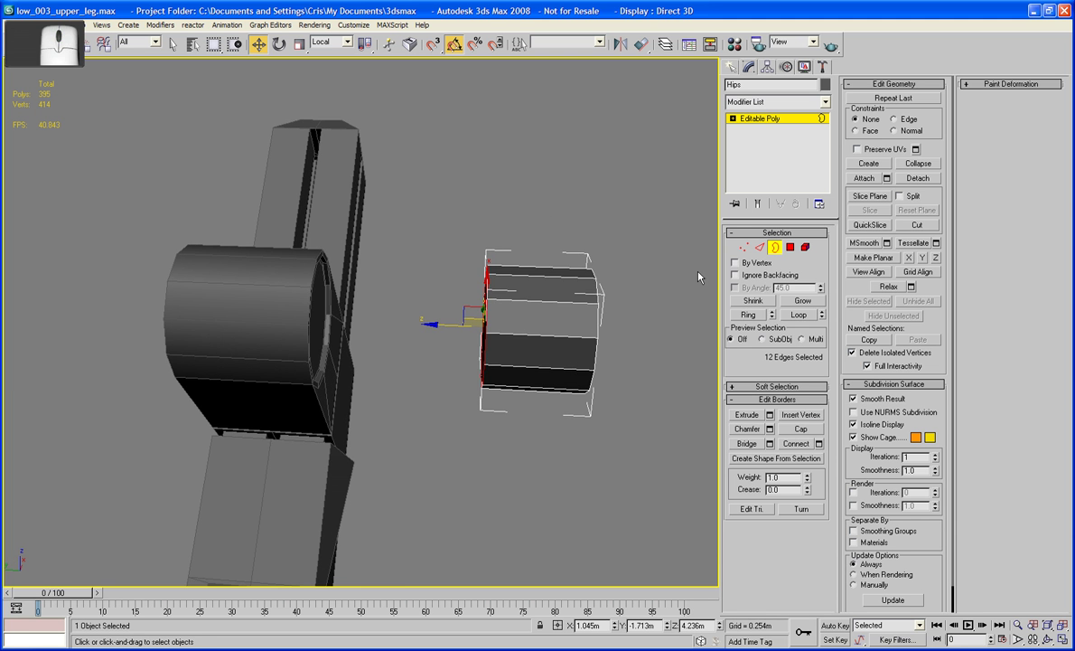
{"action": "left_click", "coordinate": [776, 248]}
{"action": "left_click_drag", "start_coordinate": [484, 326], "coordinate": [316, 323]}
{"action": "middle_click_drag", "start_coordinate": [316, 323], "coordinate": [313, 321], "text": "alt"}
{"action": "left_click_drag", "start_coordinate": [309, 315], "coordinate": [304, 312]}
{"action": "middle_click_drag", "start_coordinate": [383, 314], "coordinate": [491, 308], "text": "alt"}
{"action": "scroll", "coordinate": [407, 316], "scroll_direction": "down", "scroll_amount": 3}
{"action": "scroll", "coordinate": [443, 355], "scroll_direction": "down", "scroll_amount": 4}
{"action": "scroll", "coordinate": [419, 355], "scroll_direction": "up", "scroll_amount": 4}
Shrink the Hips polygon selection to the outer end cap and bevel it outward into a wider flange.
{"action": "left_click", "coordinate": [790, 247]}
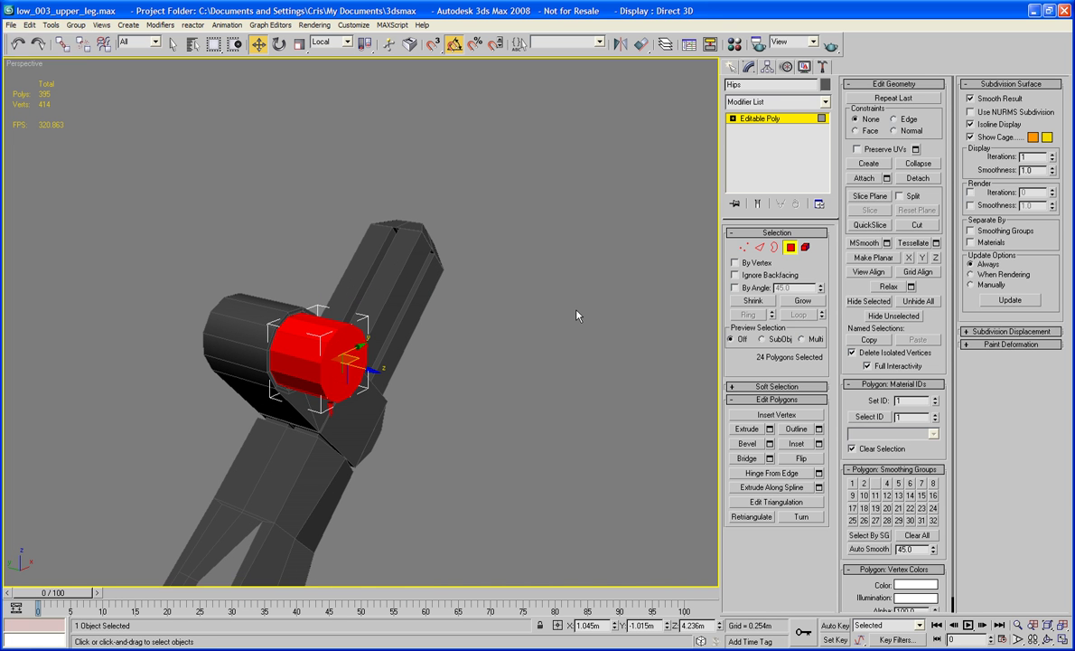
{"action": "middle_click_drag", "start_coordinate": [576, 314], "coordinate": [590, 312], "text": "alt"}
{"action": "left_click", "coordinate": [744, 301]}
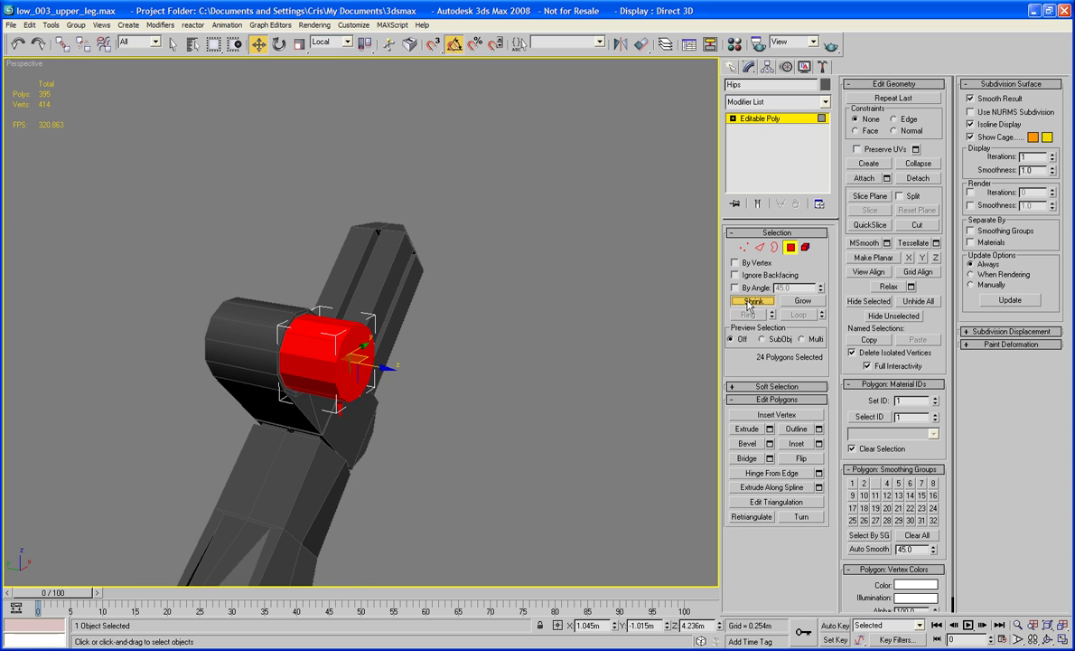
{"action": "middle_click_drag", "start_coordinate": [553, 354], "coordinate": [607, 319], "text": "alt"}
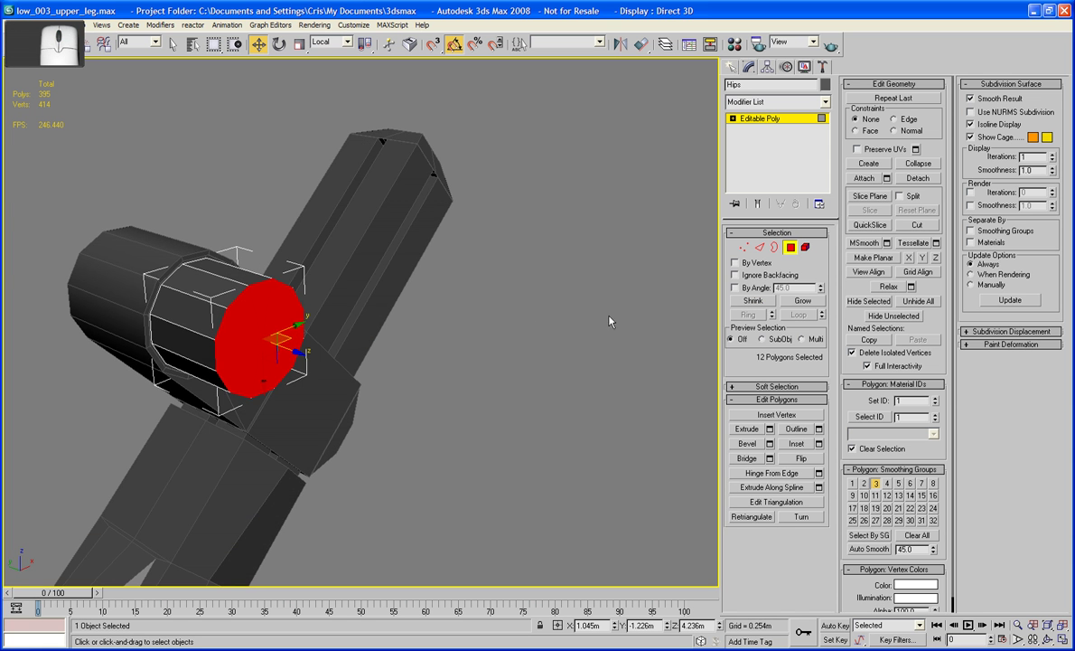
{"action": "left_click", "coordinate": [748, 443]}
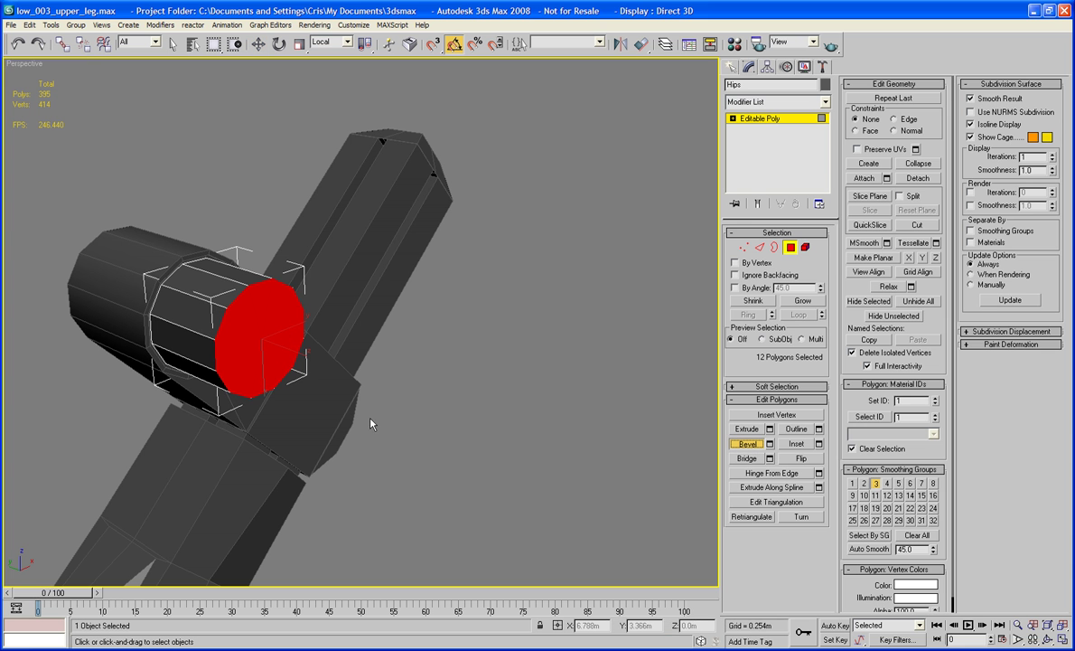
{"action": "left_click_drag", "start_coordinate": [240, 349], "coordinate": [240, 313]}
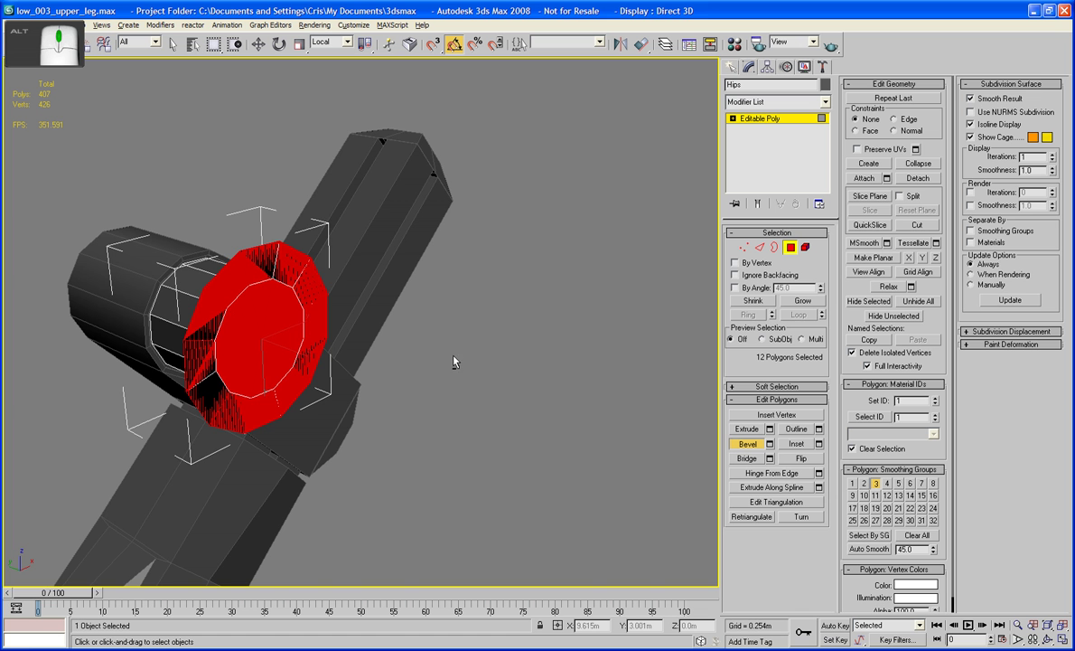
Delete the upper-left half of the flange and end cap polygons on the Hips cylinder.
{"action": "middle_click_drag", "start_coordinate": [441, 369], "coordinate": [371, 387], "text": "alt"}
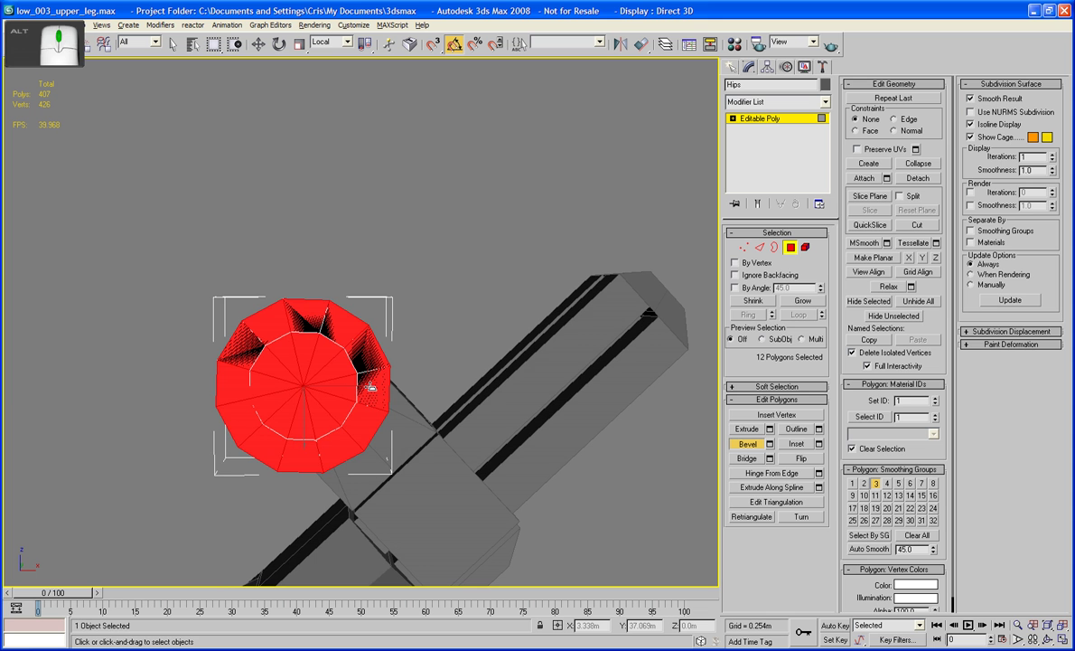
{"action": "left_click", "coordinate": [788, 249]}
{"action": "left_click_drag", "start_coordinate": [386, 282], "coordinate": [325, 314]}
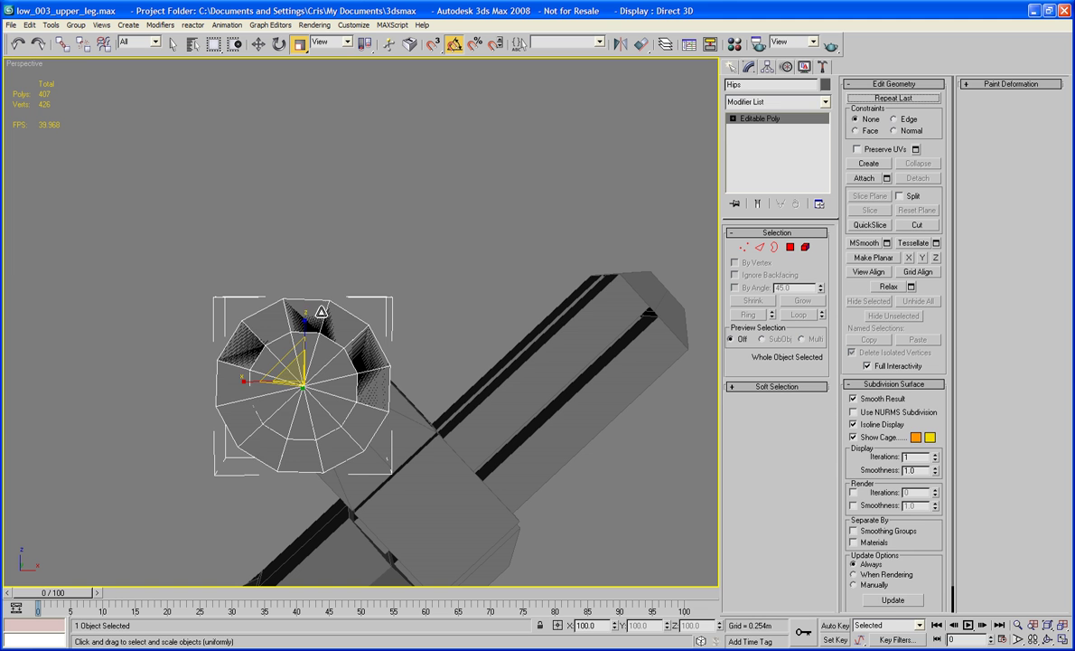
{"action": "left_click", "coordinate": [792, 249]}
{"action": "left_click", "coordinate": [351, 318]}
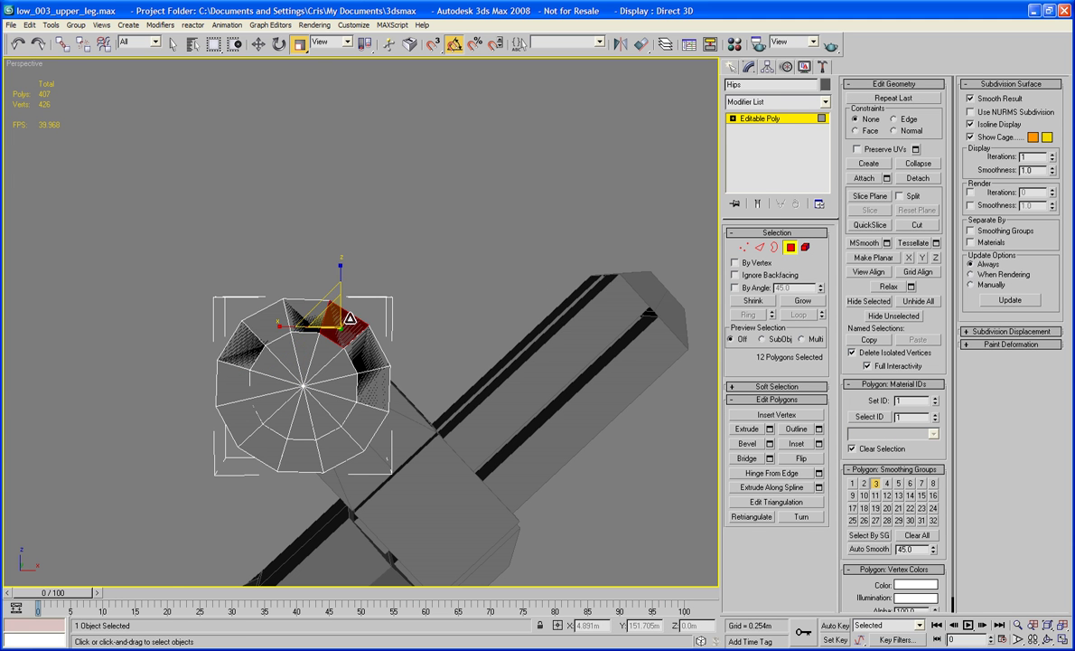
{"action": "left_click", "coordinate": [299, 310], "text": "ctrl"}
{"action": "left_click", "coordinate": [267, 320], "text": "ctrl"}
{"action": "left_click", "coordinate": [237, 345], "text": "ctrl"}
{"action": "left_click_drag", "start_coordinate": [336, 299], "coordinate": [288, 224]}
{"action": "left_click_drag", "start_coordinate": [216, 333], "coordinate": [271, 324], "text": "ctrl"}
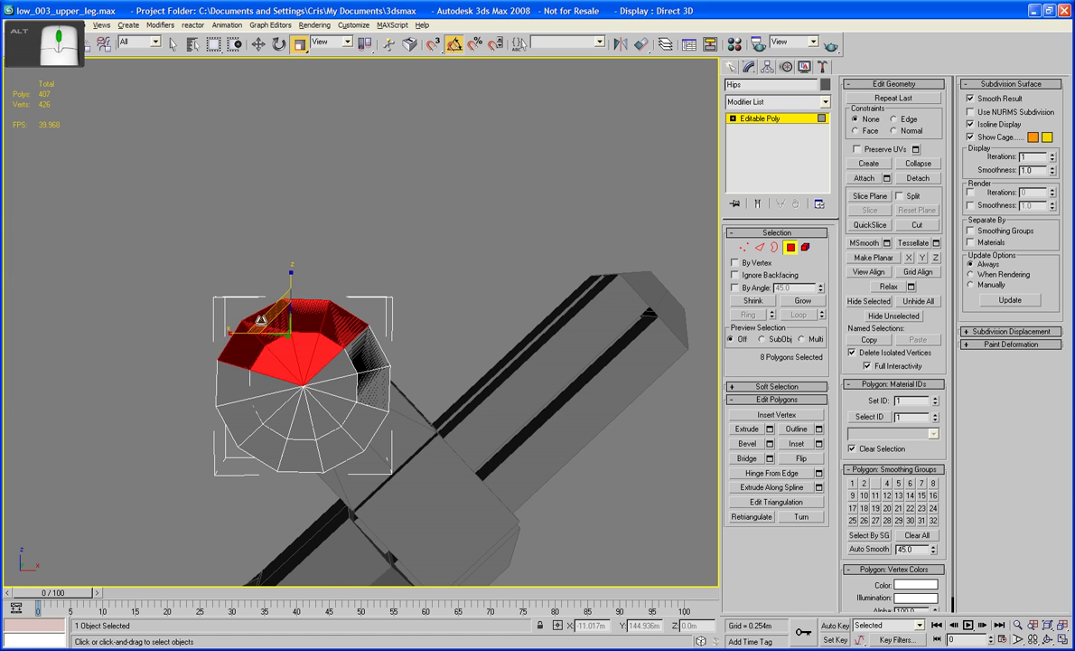
{"action": "middle_click_drag", "start_coordinate": [270, 320], "coordinate": [329, 291], "text": "alt"}
{"action": "left_click_drag", "start_coordinate": [186, 384], "coordinate": [229, 422], "text": "ctrl"}
{"action": "key", "text": "Delete"}
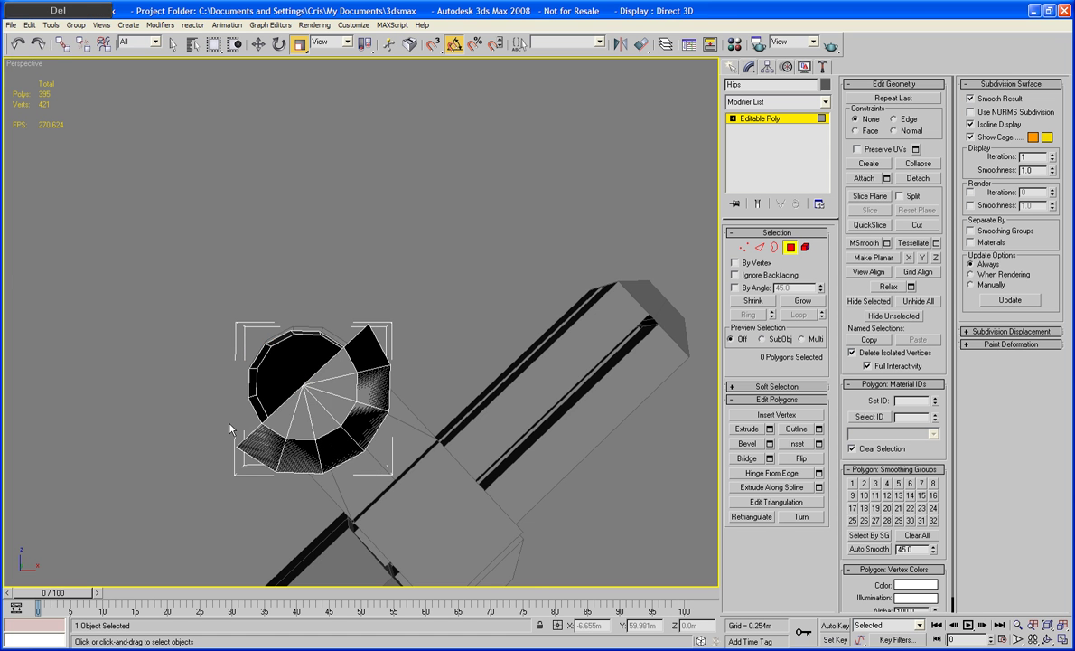
Delete the remaining end cap polygons inside the half flange, leaving only its outer ring.
{"action": "middle_click_drag", "start_coordinate": [213, 392], "coordinate": [267, 444], "text": "alt"}
{"action": "left_click", "coordinate": [297, 424]}
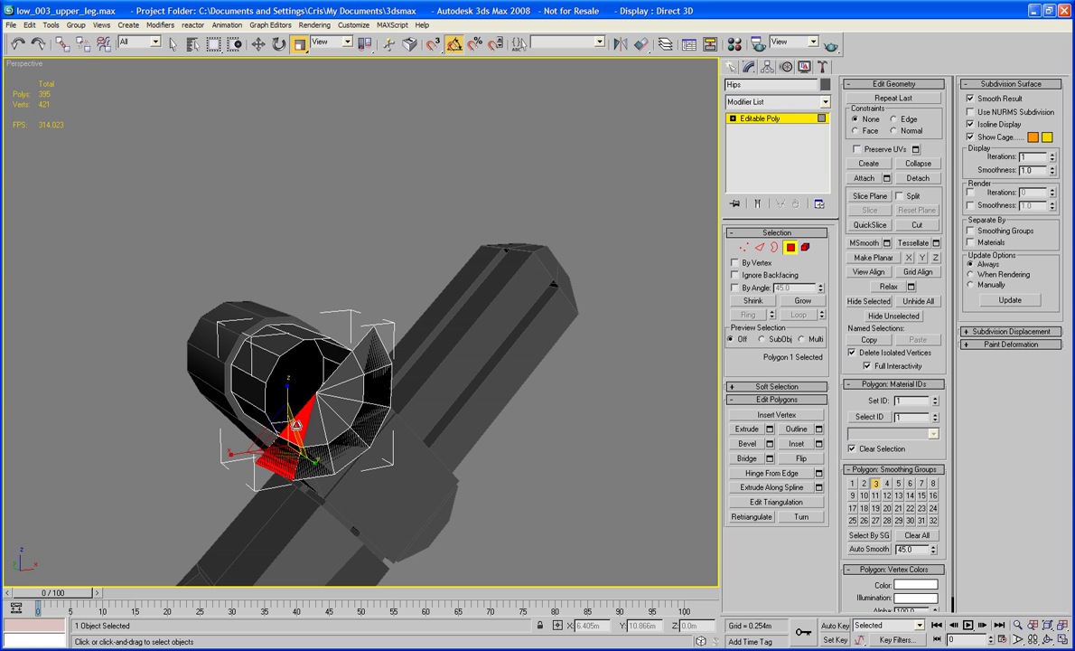
{"action": "key", "text": "Delete"}
{"action": "left_click", "coordinate": [289, 402]}
{"action": "key", "text": "Delete"}
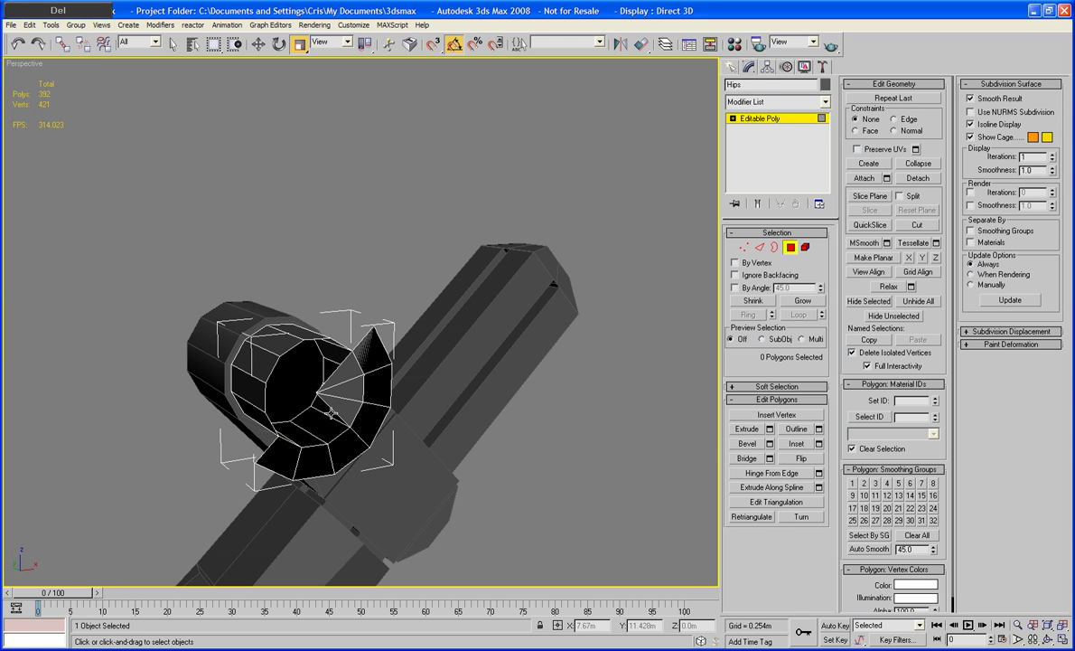
{"action": "left_click", "coordinate": [348, 404]}
{"action": "key", "text": "Delete"}
{"action": "left_click", "coordinate": [354, 370]}
{"action": "key", "text": "Delete"}
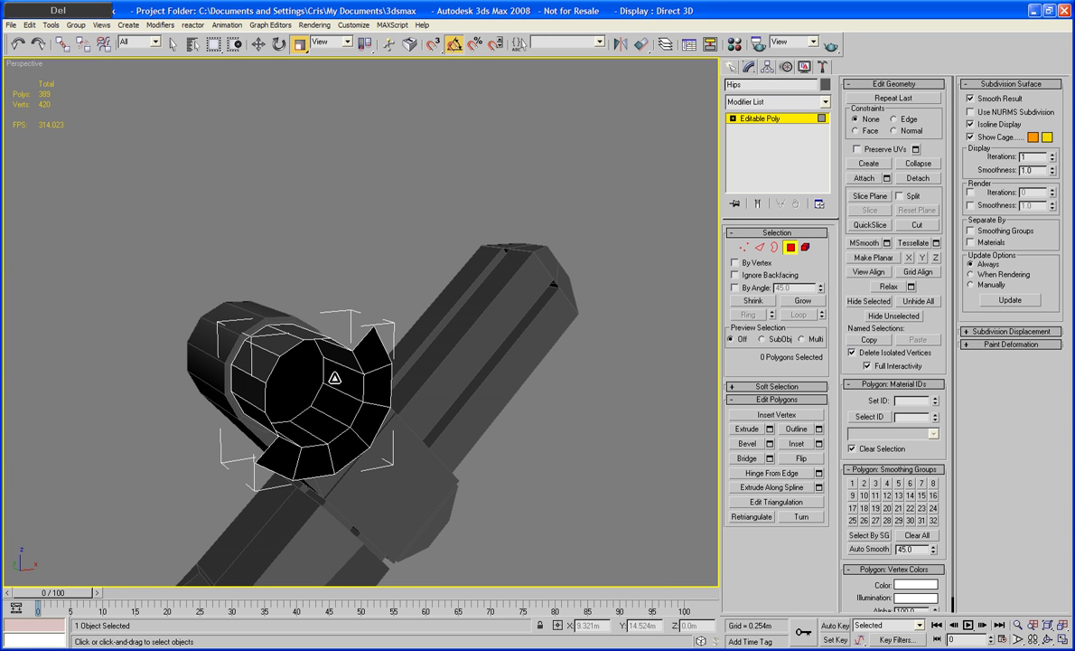
Select the two radial edges at the open ends of the half flange and set up moving them in the Front view.
{"action": "mouse_move", "coordinate": [335, 384]}
{"action": "middle_mouse_down", "text": "alt"}
{"action": "mouse_move", "coordinate": [292, 363]}
{"action": "mouse_move", "coordinate": [334, 364]}
{"action": "middle_mouse_up", "text": "alt"}
{"action": "scroll", "coordinate": [292, 365], "scroll_direction": "up", "scroll_amount": 3}
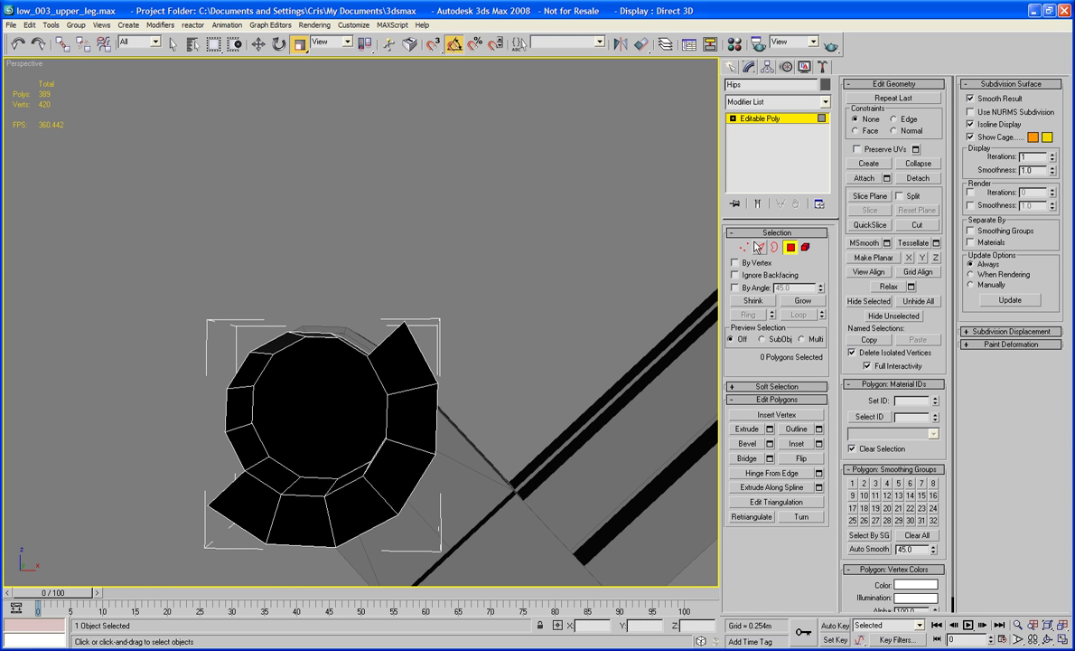
{"action": "key", "text": "2"}
{"action": "left_click", "coordinate": [379, 343]}
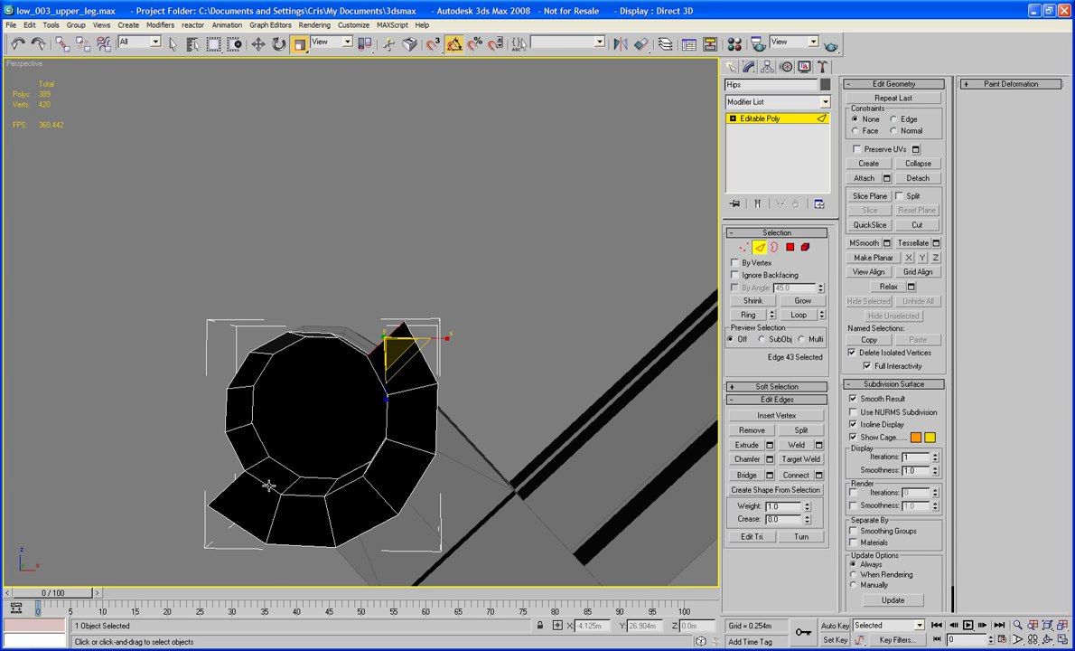
{"action": "left_click", "coordinate": [224, 492], "text": "ctrl"}
{"action": "scroll", "coordinate": [226, 493], "scroll_direction": "down", "scroll_amount": 3}
{"action": "middle_click_drag", "start_coordinate": [228, 492], "coordinate": [302, 435], "text": "alt"}
{"action": "key", "text": "f"}
{"action": "scroll", "coordinate": [242, 490], "scroll_direction": "up", "scroll_amount": 10}
{"action": "scroll", "coordinate": [242, 490], "scroll_direction": "down", "scroll_amount": 8}
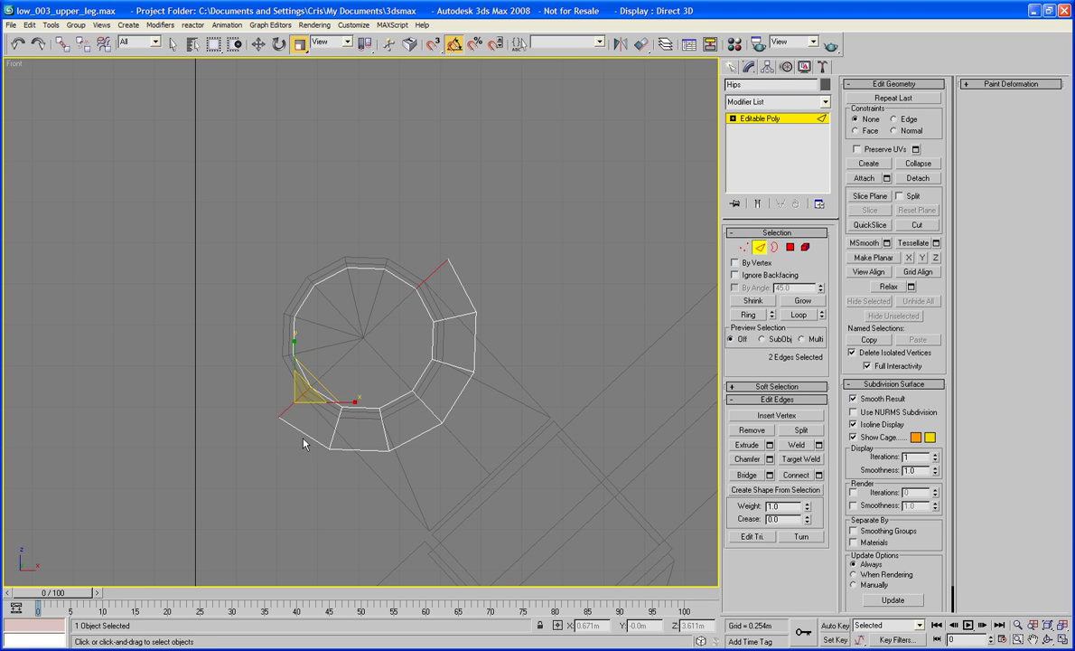
{"action": "key", "text": "w"}
{"action": "mouse_move", "coordinate": [311, 389]}
{"action": "left_mouse_down", "text": "shift"}
{"action": "mouse_move", "coordinate": [275, 354]}
{"action": "mouse_move", "coordinate": [284, 346]}
{"action": "mouse_move", "coordinate": [267, 349]}
{"action": "mouse_move", "coordinate": [227, 323]}
{"action": "left_mouse_up", "text": "shift"}
{"action": "key", "text": "ctrl+z"}
{"action": "key", "text": "ctrl+z"}
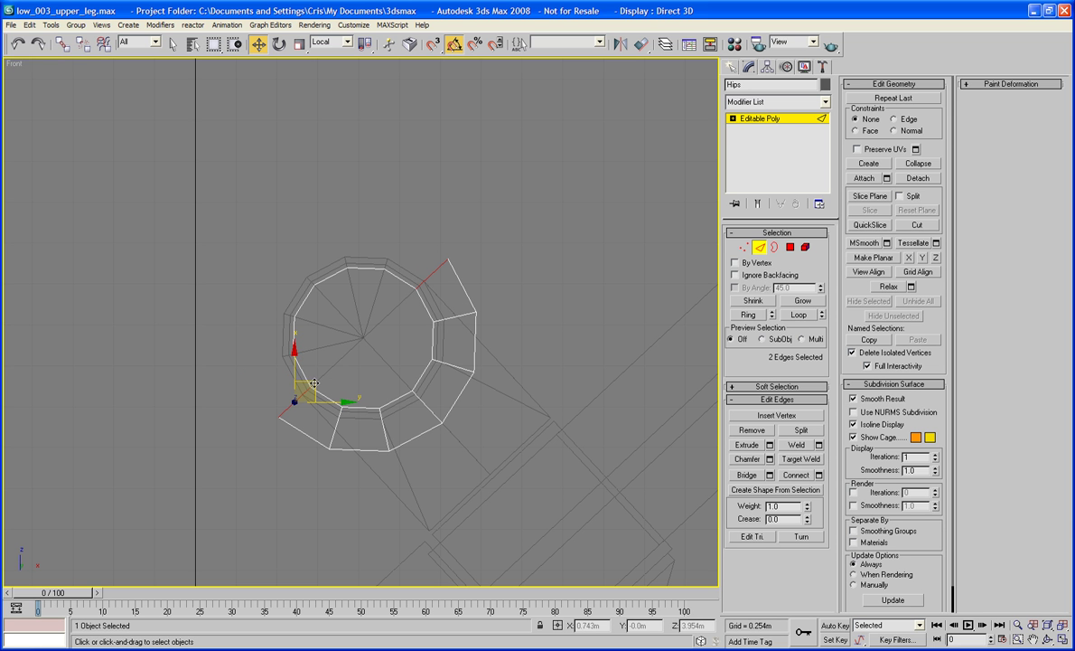
{"action": "left_click_drag", "start_coordinate": [296, 380], "coordinate": [283, 379], "text": "shift"}
{"action": "key", "text": "ctrl+z"}
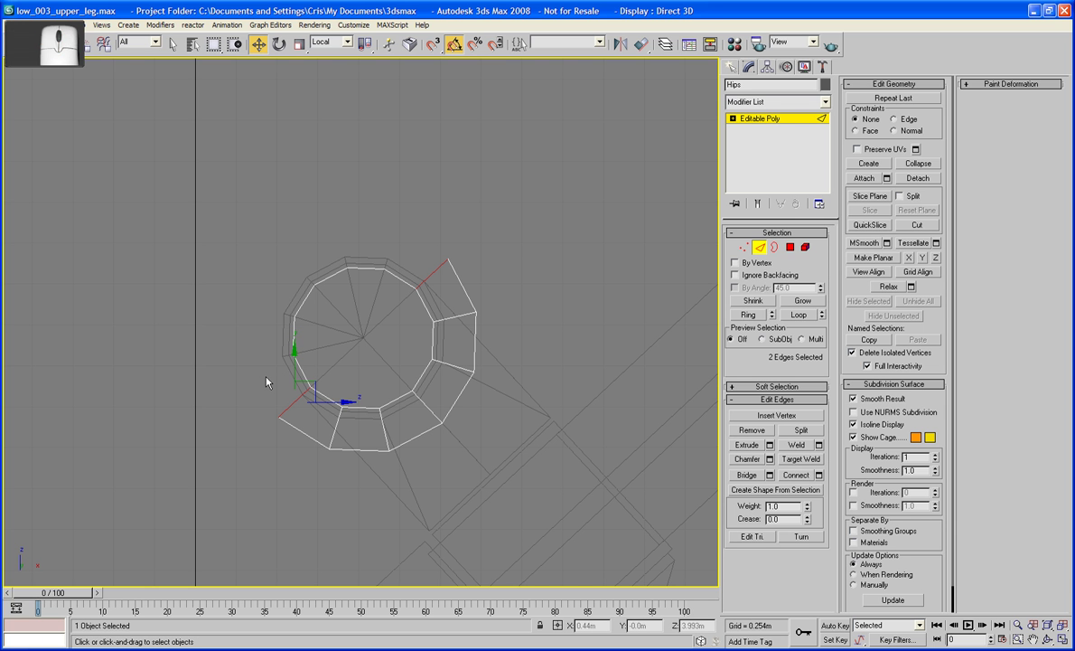
Extend the half flange's two end edges diagonally up and to the left into new polygons.
{"action": "middle_click_drag", "start_coordinate": [355, 386], "coordinate": [344, 399]}
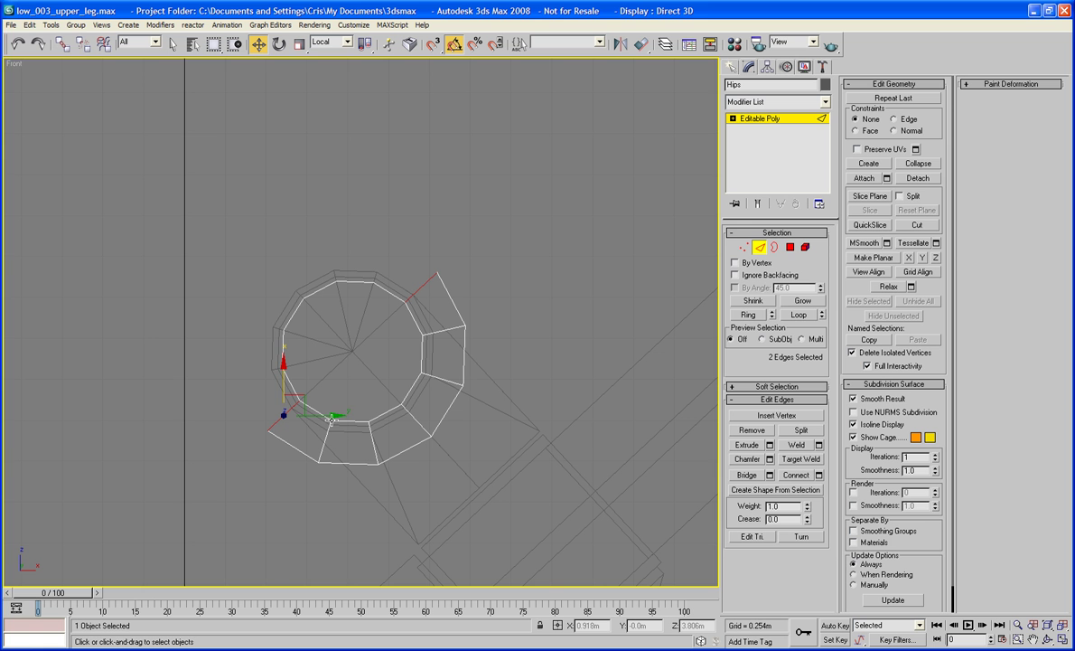
{"action": "left_click_drag", "start_coordinate": [332, 415], "coordinate": [261, 351], "text": "shift"}
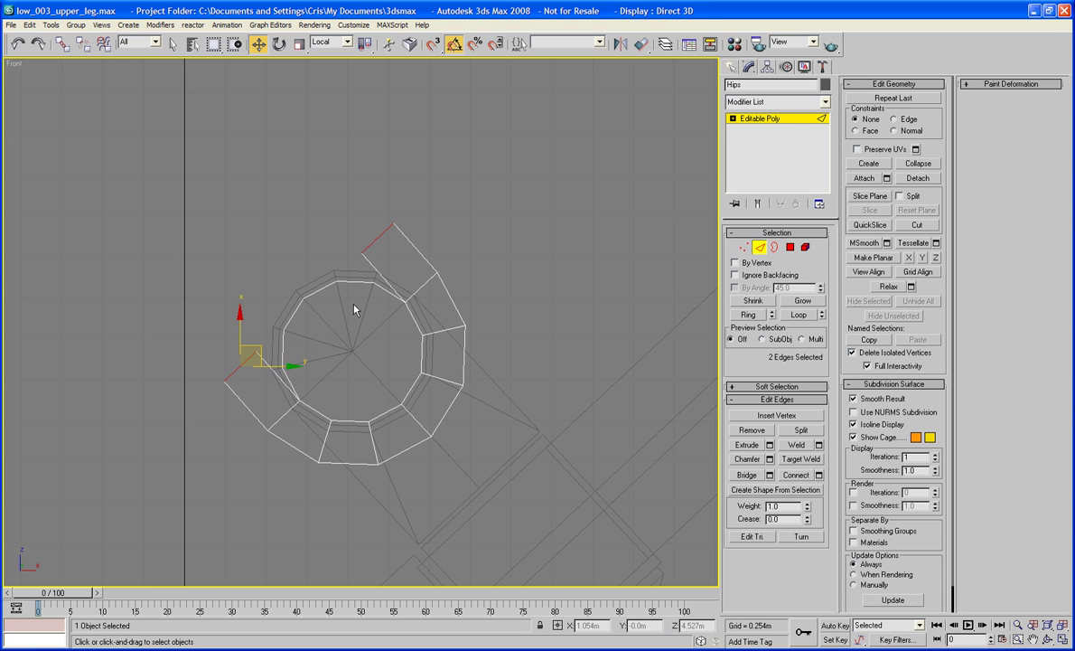
Move the outer corner vertices of the half flange's two end polygons outward, using the View coordinate system.
{"action": "key", "text": "1"}
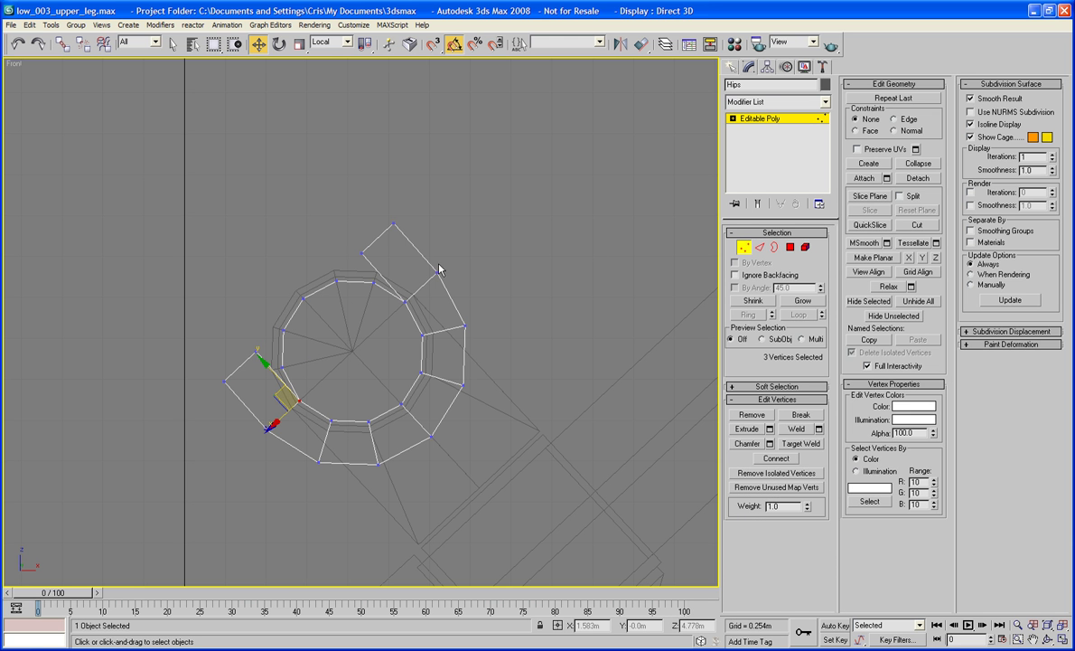
{"action": "left_click", "coordinate": [392, 222]}
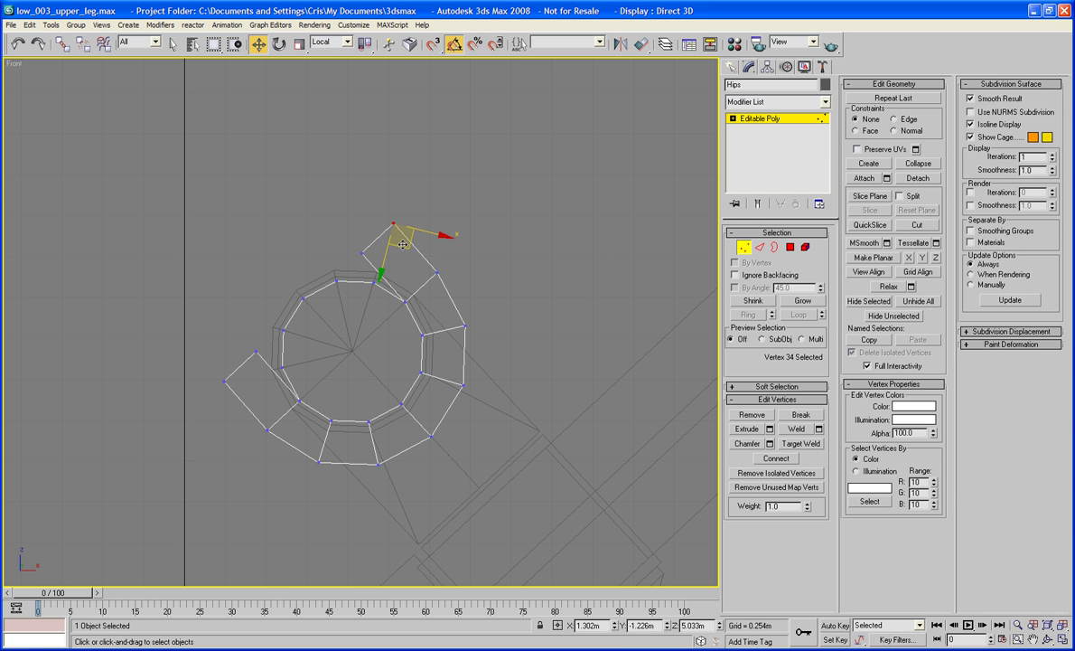
{"action": "left_click", "coordinate": [343, 48]}
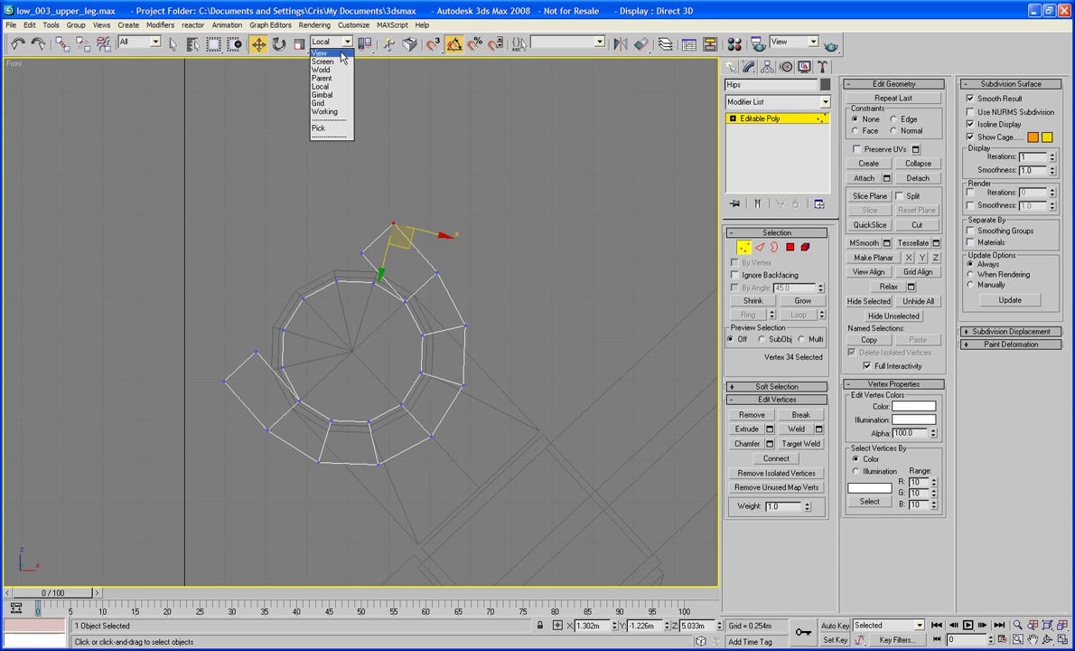
{"action": "left_click", "coordinate": [324, 54]}
{"action": "left_click_drag", "start_coordinate": [413, 211], "coordinate": [431, 219]}
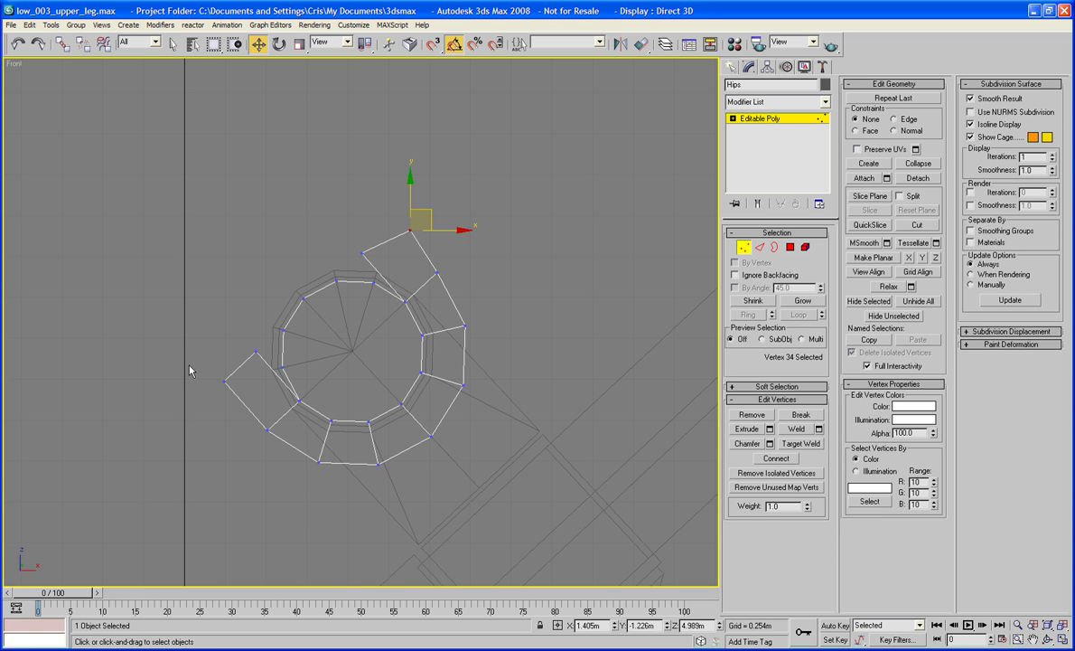
{"action": "left_click", "coordinate": [224, 381]}
{"action": "left_click_drag", "start_coordinate": [242, 365], "coordinate": [230, 355]}
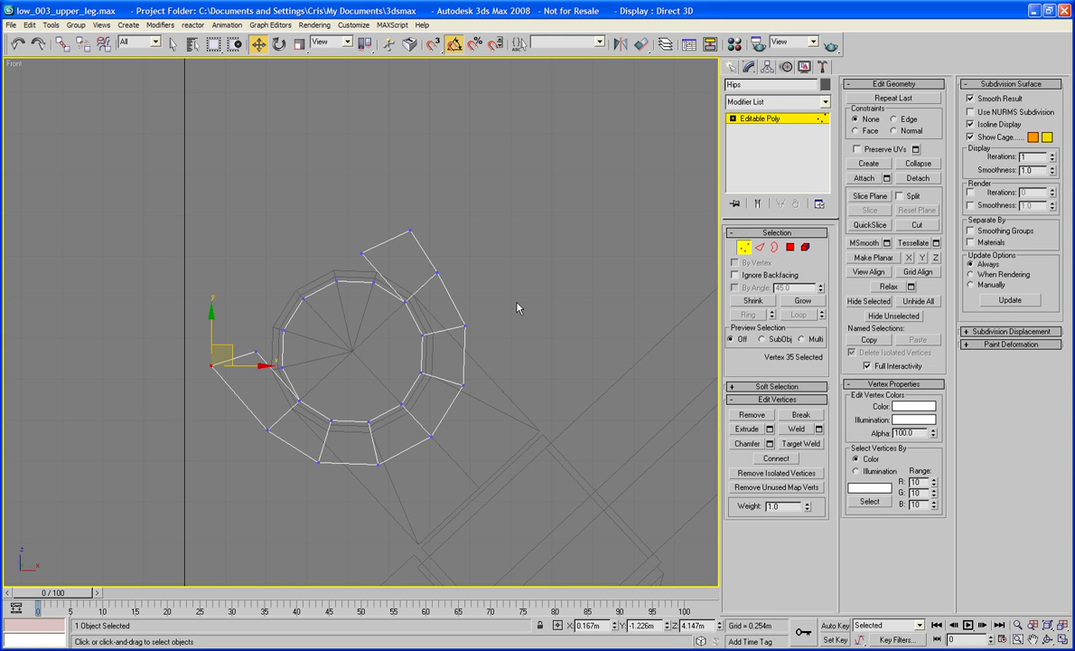
Extend the flange's left end edge upward into a new polygon.
{"action": "left_click", "coordinate": [761, 248]}
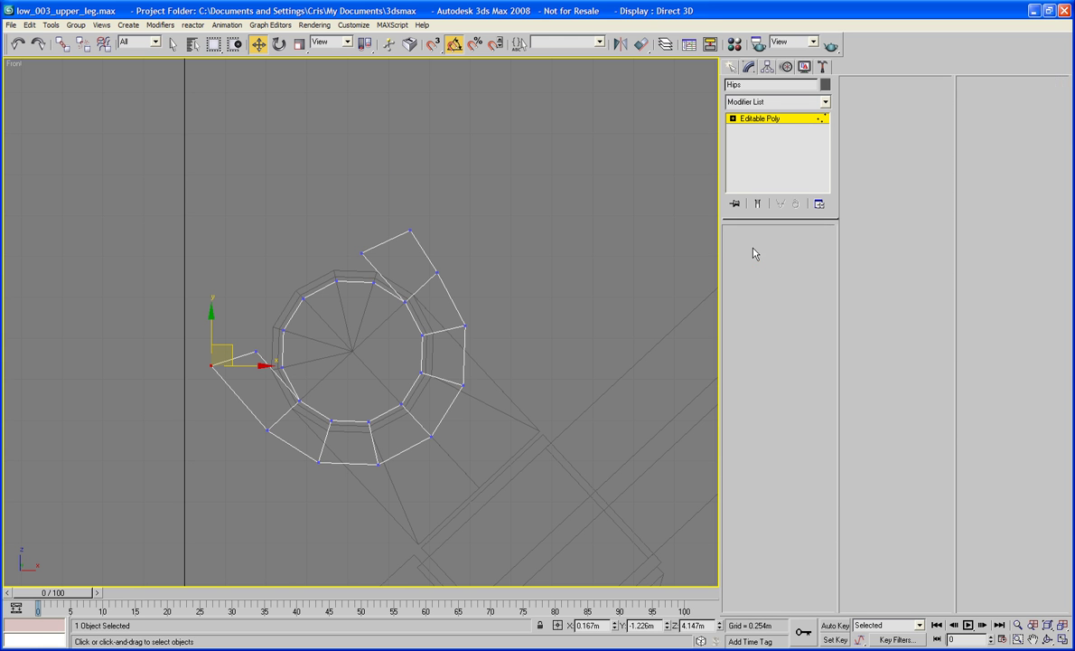
{"action": "left_click", "coordinate": [241, 357]}
{"action": "left_click_drag", "start_coordinate": [253, 347], "coordinate": [240, 254], "text": "shift"}
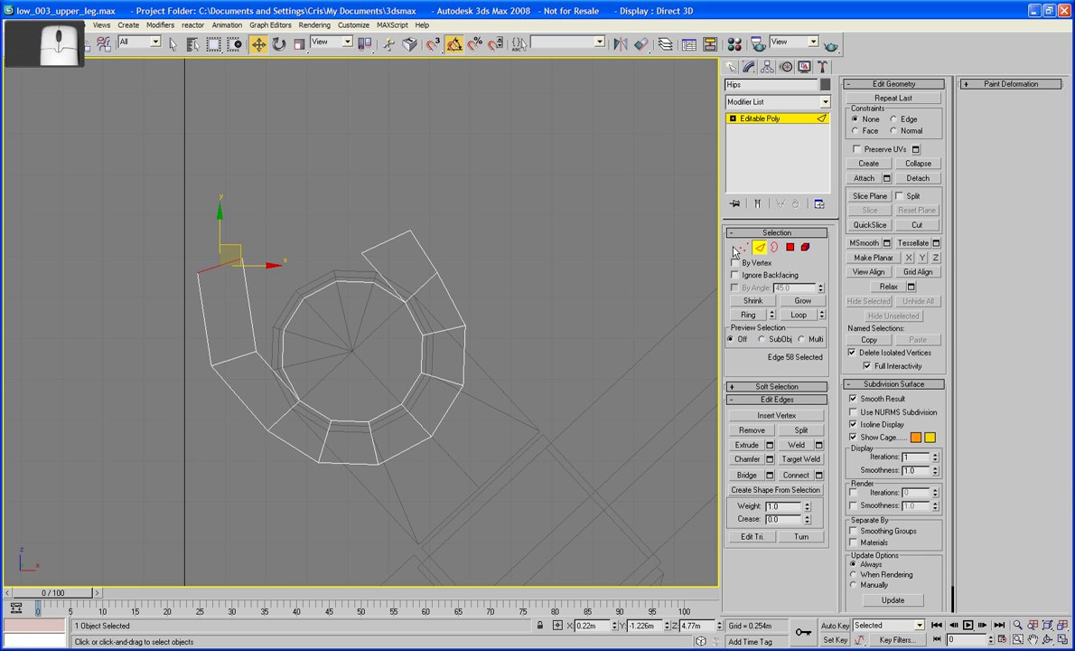
Reshape the flange outline by adjusting the left strip's upper inner vertex and the right end's outer vertices.
{"action": "key", "text": "1"}
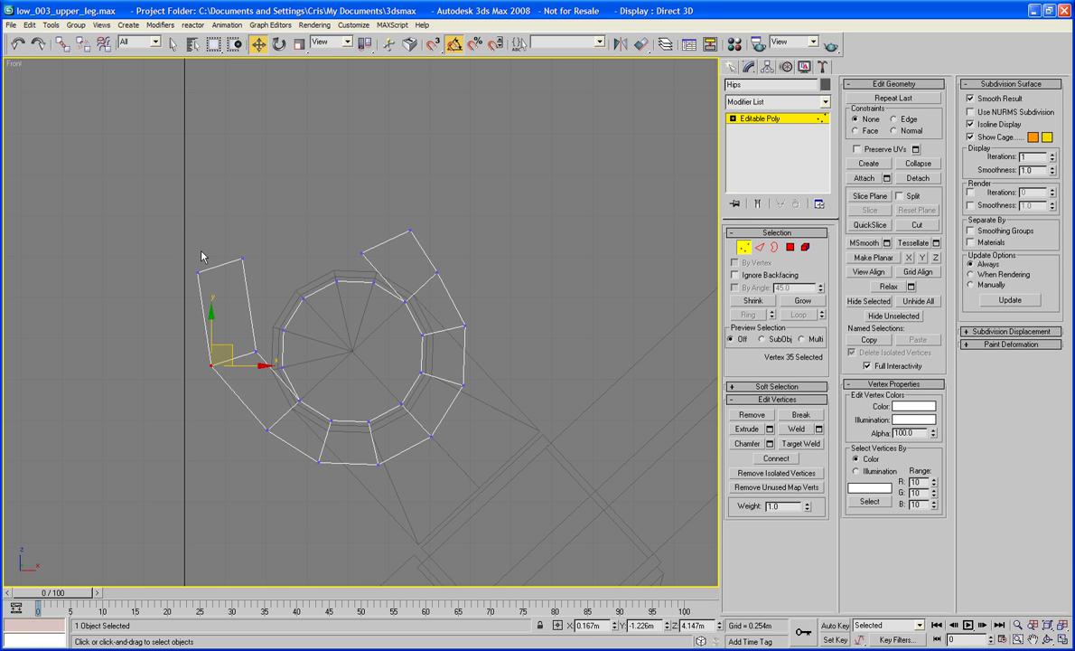
{"action": "left_click_drag", "start_coordinate": [253, 269], "coordinate": [260, 246]}
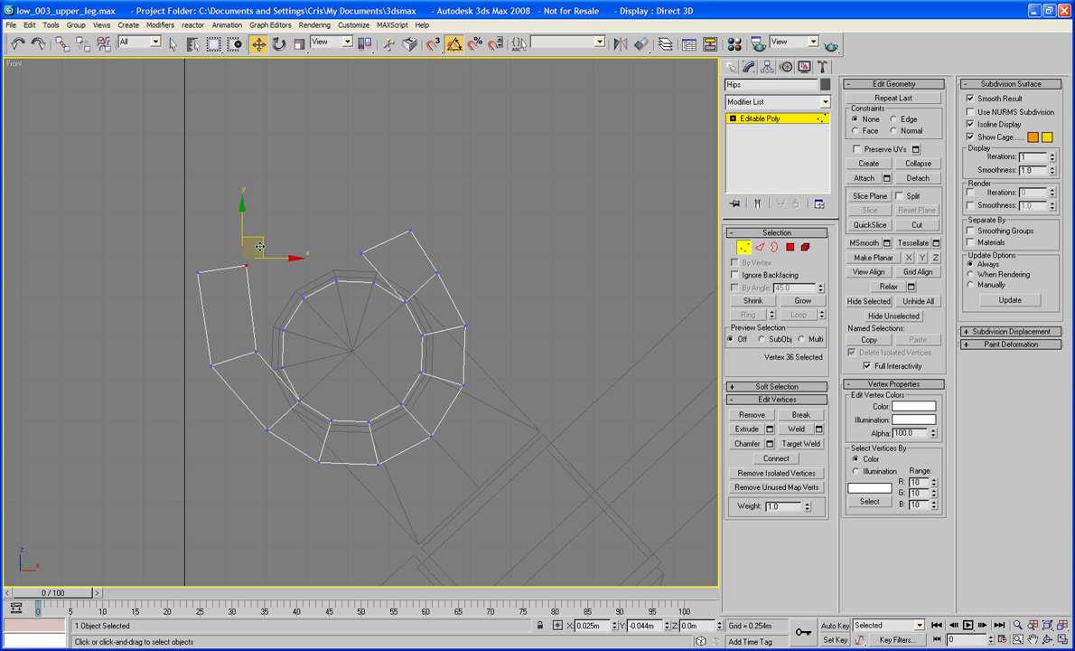
{"action": "left_click_drag", "start_coordinate": [393, 214], "coordinate": [465, 269]}
{"action": "left_click", "coordinate": [467, 270]}
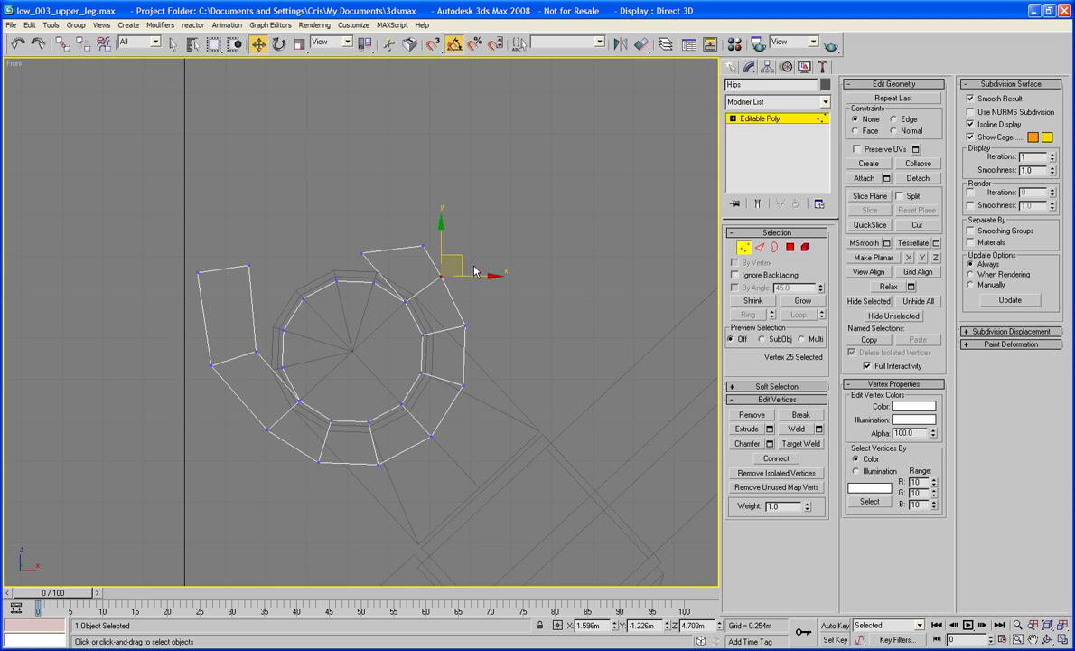
Bridge the cylinder rim edge to the inner edge of the newly extended flange strip in the Perspective view.
{"action": "middle_click_drag", "start_coordinate": [383, 286], "coordinate": [419, 302]}
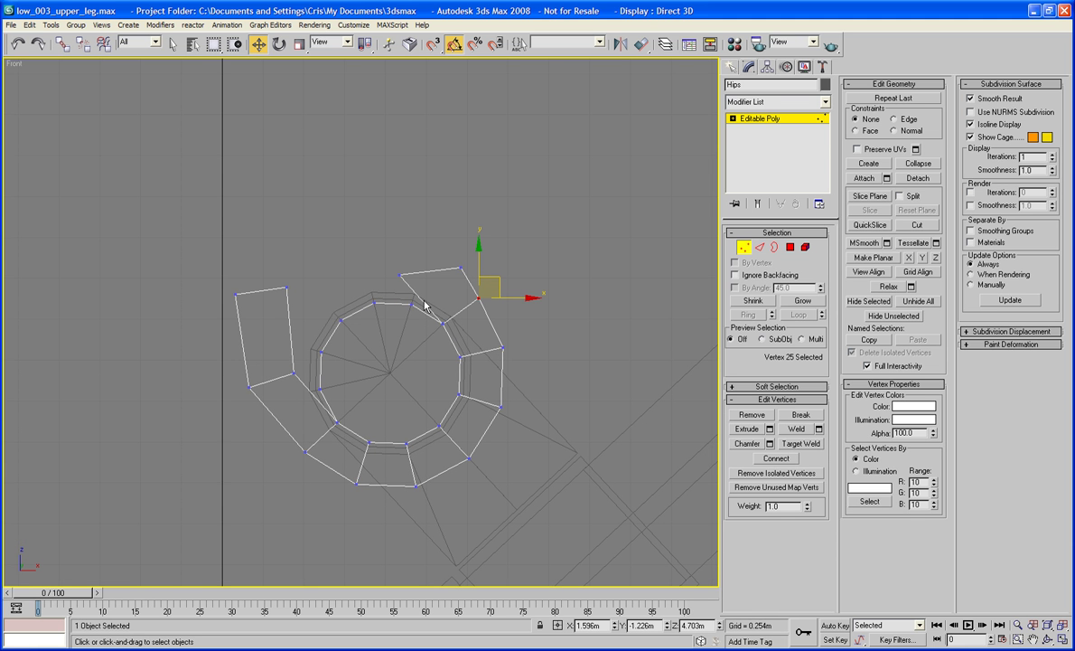
{"action": "key", "text": "F3"}
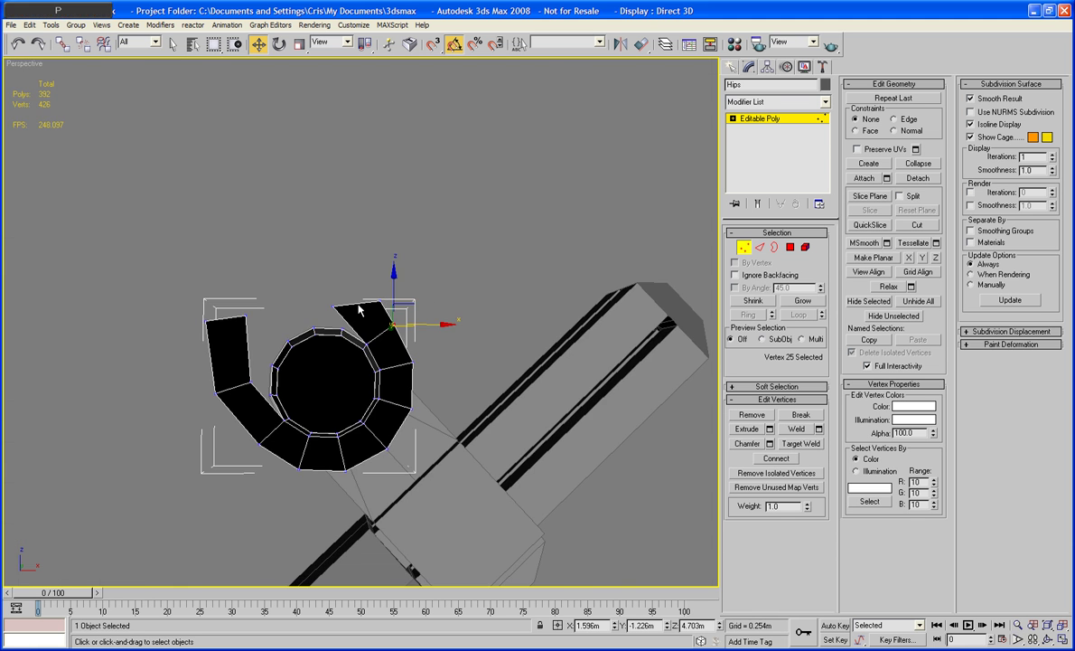
{"action": "mouse_move", "coordinate": [424, 305]}
{"action": "middle_mouse_down", "text": "alt"}
{"action": "mouse_move", "coordinate": [503, 343]}
{"action": "mouse_move", "coordinate": [427, 262]}
{"action": "mouse_move", "coordinate": [420, 238]}
{"action": "mouse_move", "coordinate": [372, 209]}
{"action": "mouse_move", "coordinate": [405, 275]}
{"action": "middle_mouse_up", "text": "alt"}
{"action": "scroll", "coordinate": [420, 237], "scroll_direction": "up", "scroll_amount": 2}
{"action": "scroll", "coordinate": [371, 207], "scroll_direction": "up", "scroll_amount": 2}
{"action": "left_click", "coordinate": [760, 247]}
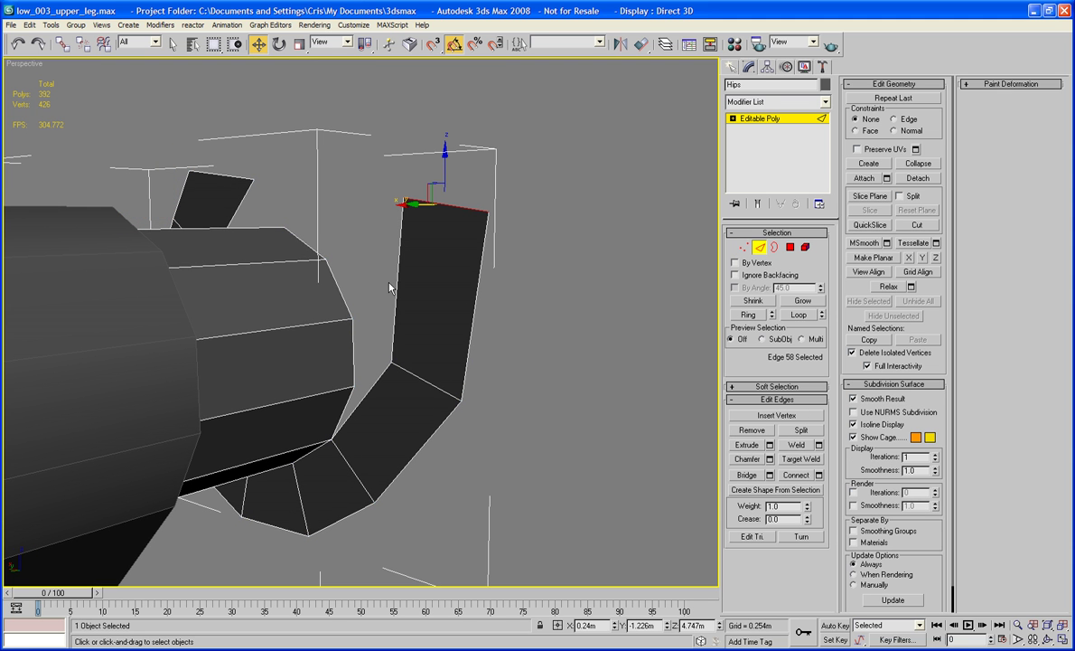
{"action": "left_click", "coordinate": [336, 298]}
{"action": "left_click", "coordinate": [397, 287], "text": "ctrl"}
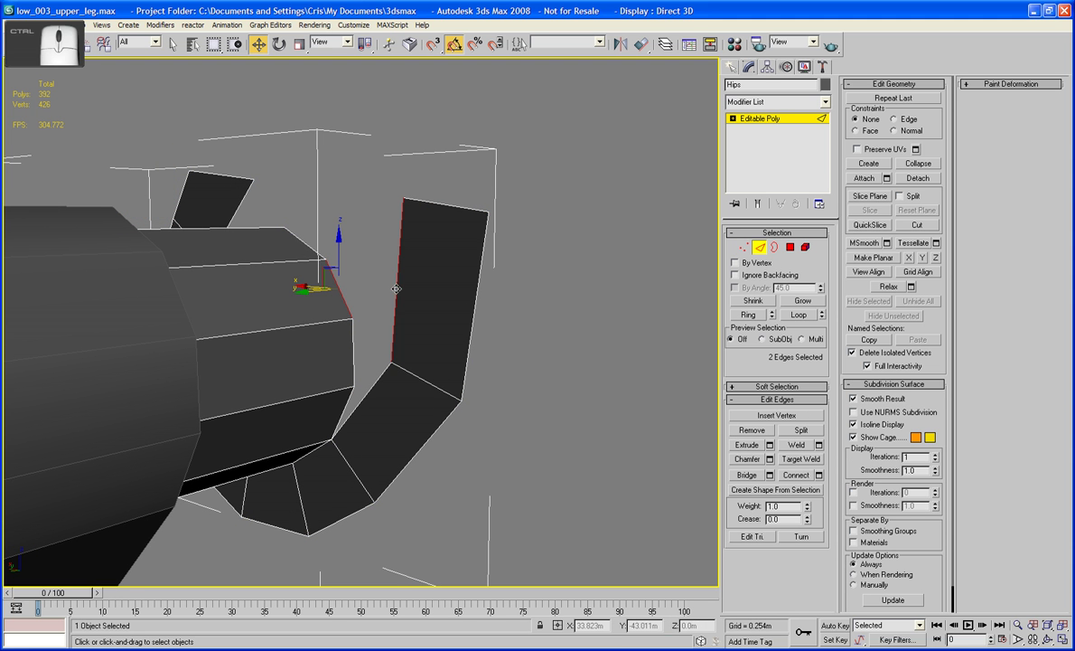
{"action": "left_click", "coordinate": [749, 475]}
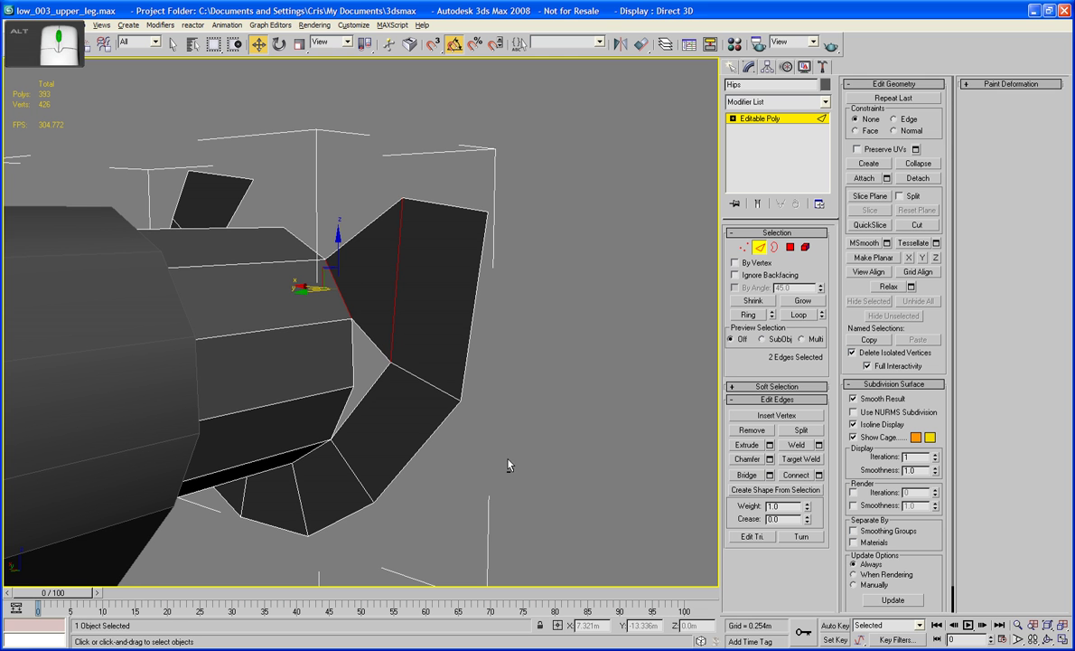
Cap the small open hole between the cylinder rim and the flange below the new bridge.
{"action": "scroll", "coordinate": [572, 343], "scroll_direction": "up", "scroll_amount": 2}
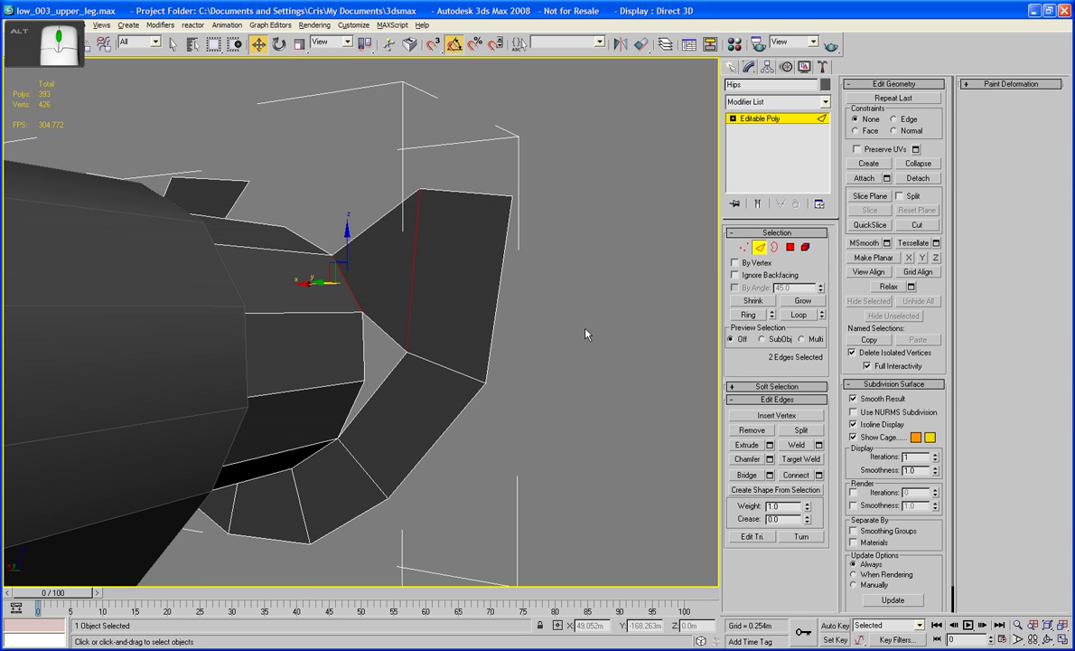
{"action": "key", "text": "3"}
{"action": "left_click", "coordinate": [388, 351]}
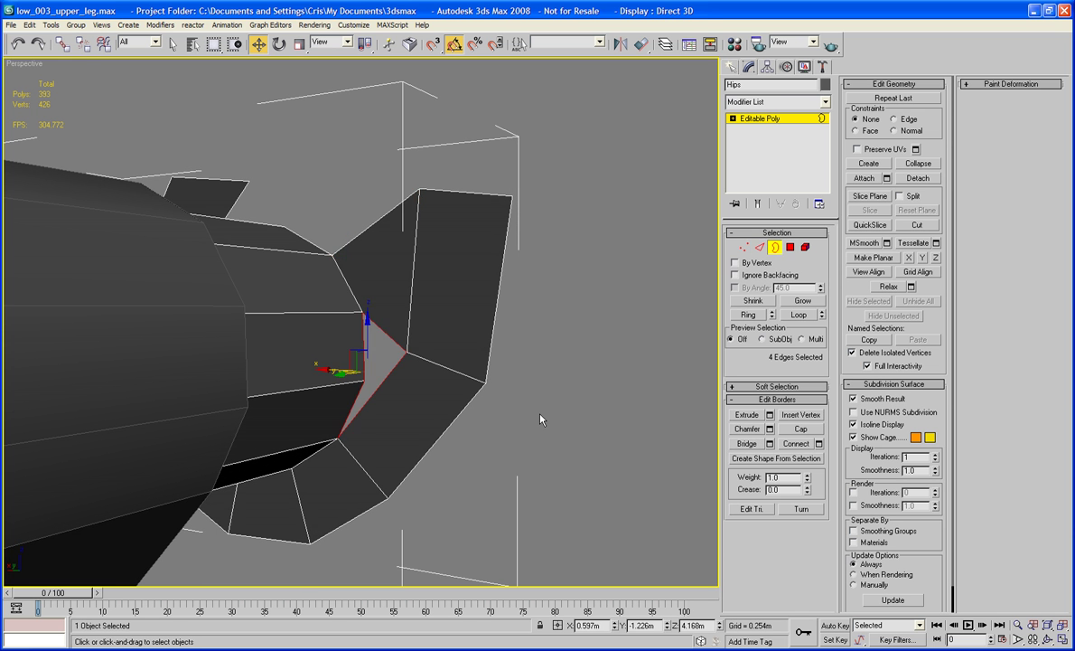
{"action": "left_click", "coordinate": [801, 428]}
Bridge the cylinder's top rim edge to the inner edge of the flange's opposite end polygon.
{"action": "middle_click_drag", "start_coordinate": [506, 380], "coordinate": [346, 389], "text": "alt"}
{"action": "scroll", "coordinate": [404, 392], "scroll_direction": "up", "scroll_amount": 2}
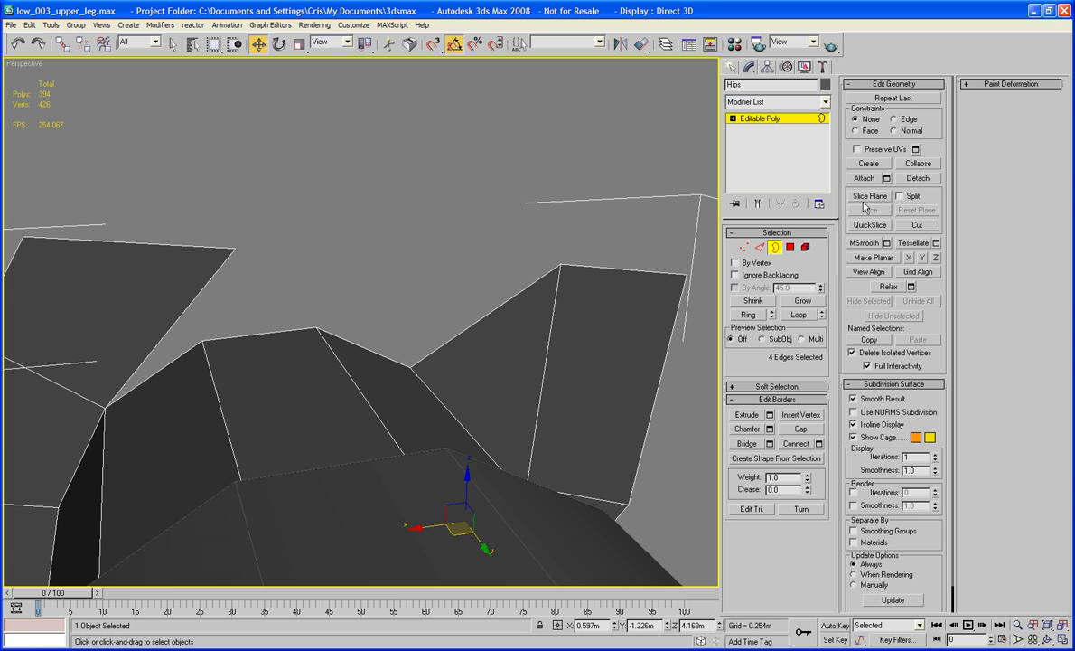
{"action": "middle_click_drag", "start_coordinate": [575, 264], "coordinate": [569, 262]}
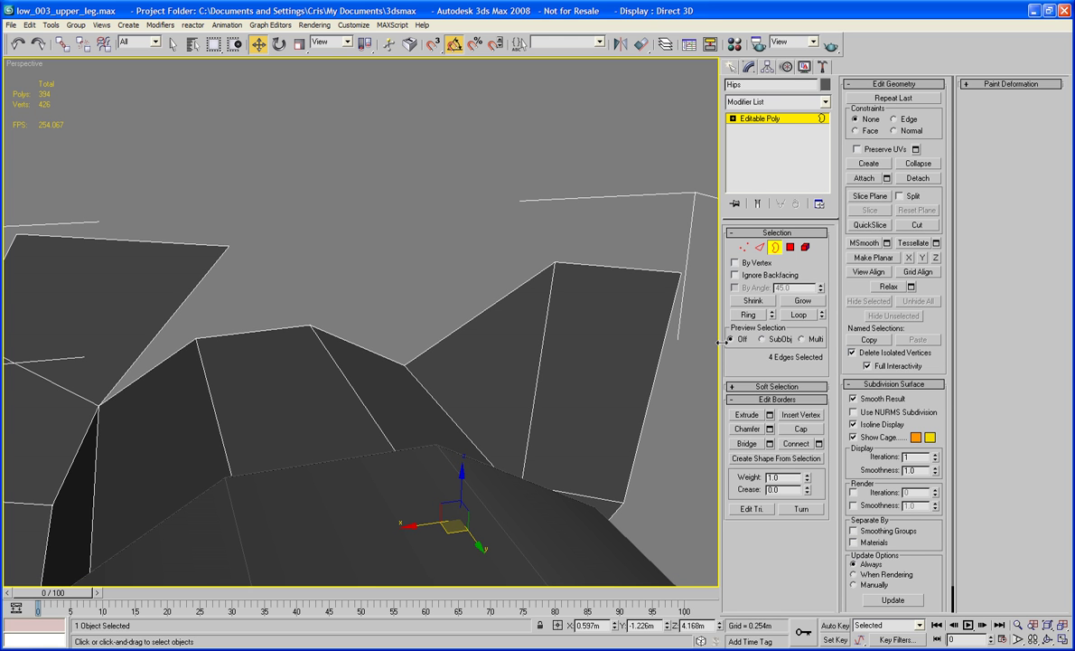
{"action": "key", "text": "2"}
{"action": "left_click", "coordinate": [271, 328]}
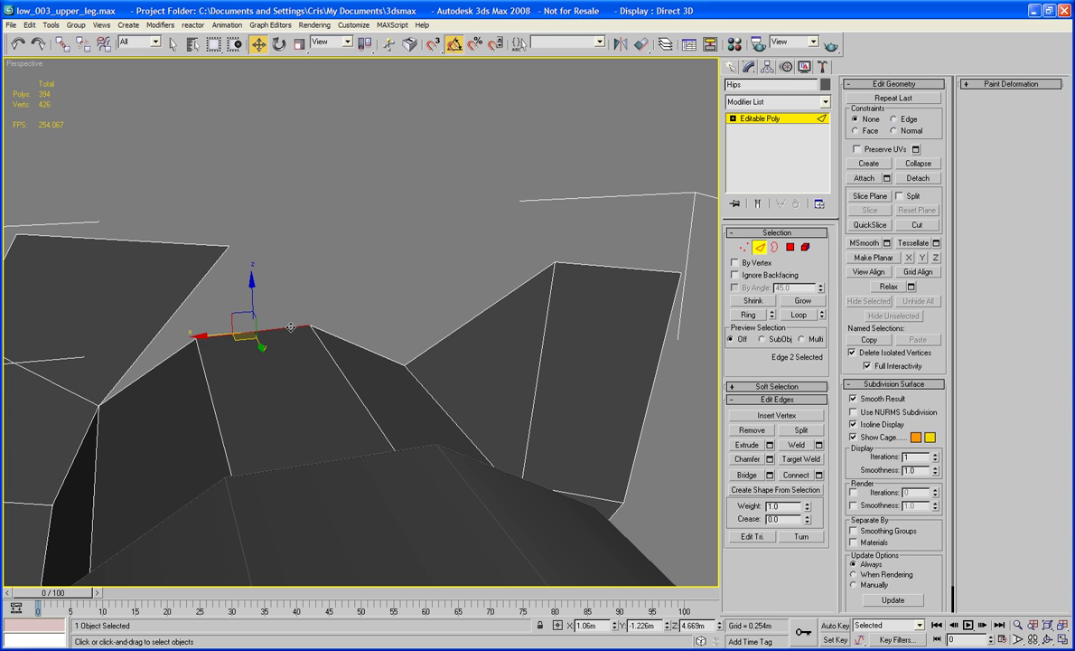
{"action": "left_click", "coordinate": [184, 298], "text": "ctrl"}
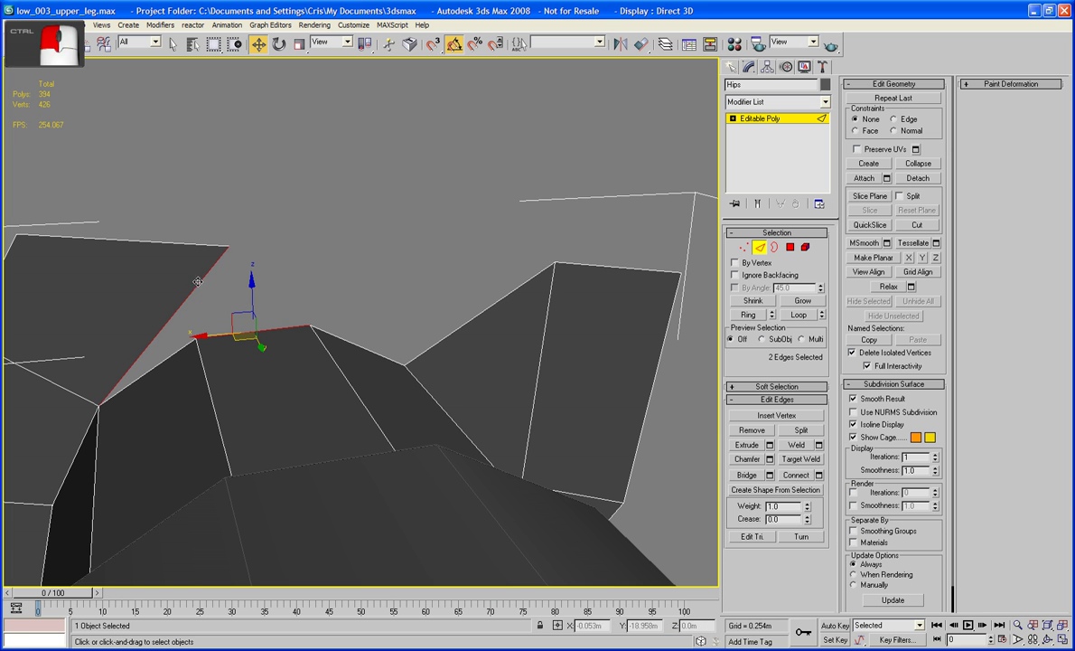
{"action": "left_click", "coordinate": [746, 474]}
Bridge the two sloping edges across the remaining gap above the cylinder to close the flange's top.
{"action": "middle_click_drag", "start_coordinate": [523, 439], "coordinate": [499, 227], "text": "alt"}
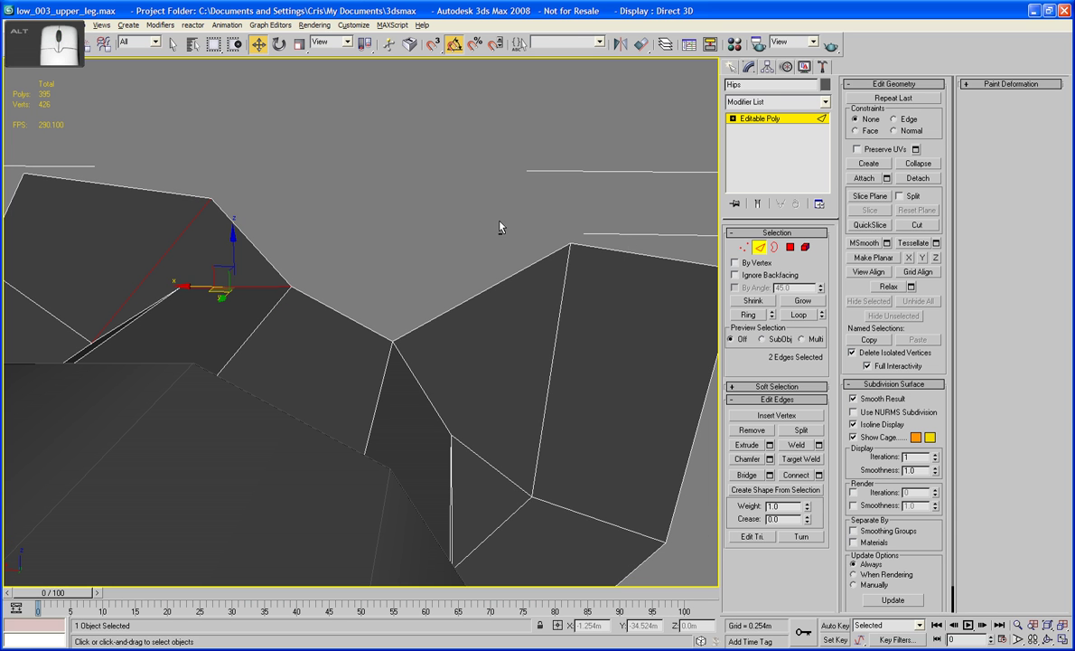
{"action": "left_click", "coordinate": [540, 257], "text": "ctrl"}
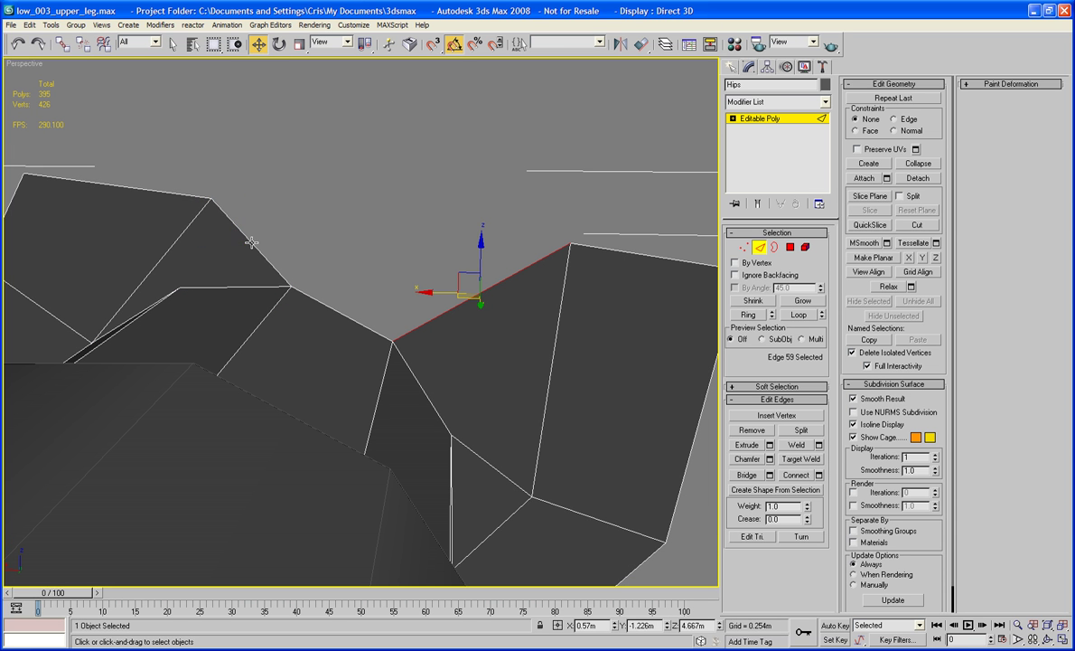
{"action": "left_click", "coordinate": [742, 479]}
Cut a new edge from the cylinder's rim vertex to the flange's upper corner vertex, finishing with no edges selected.
{"action": "middle_click_drag", "start_coordinate": [403, 344], "coordinate": [463, 374], "text": "alt"}
{"action": "scroll", "coordinate": [363, 372], "scroll_direction": "up", "scroll_amount": 2}
{"action": "middle_click_drag", "start_coordinate": [360, 373], "coordinate": [405, 383], "text": "alt"}
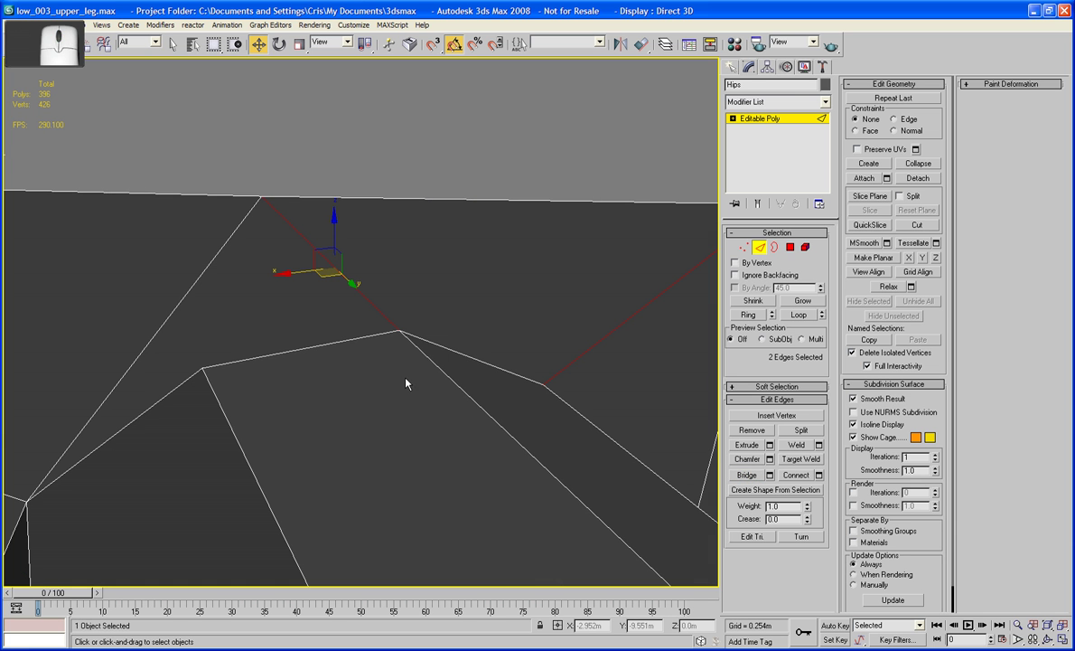
{"action": "left_click", "coordinate": [917, 224]}
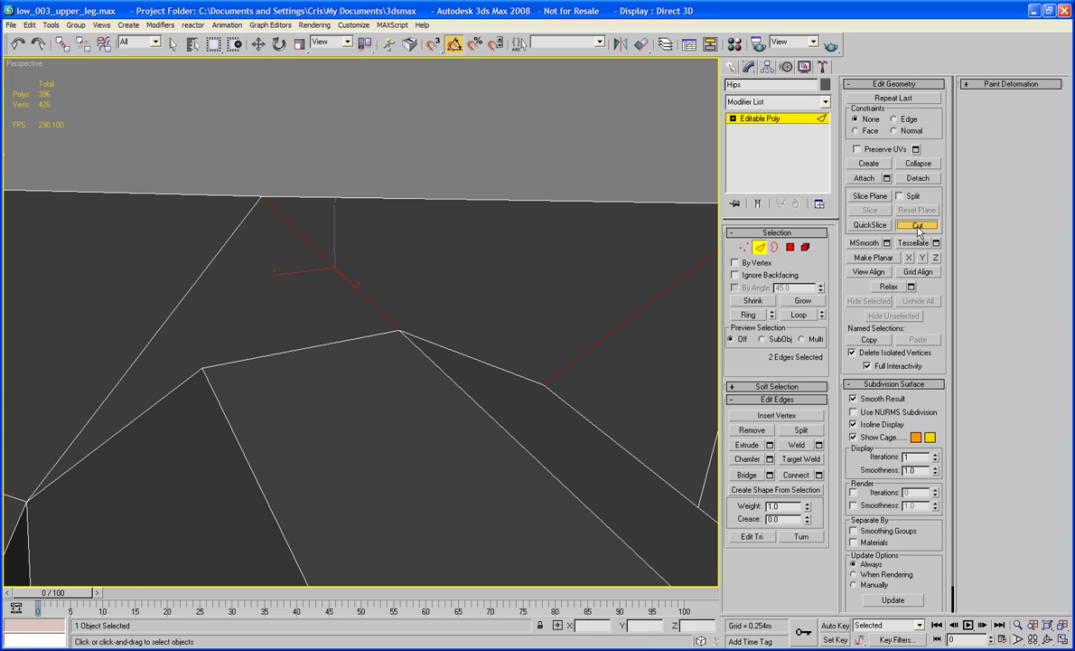
{"action": "left_click", "coordinate": [206, 370]}
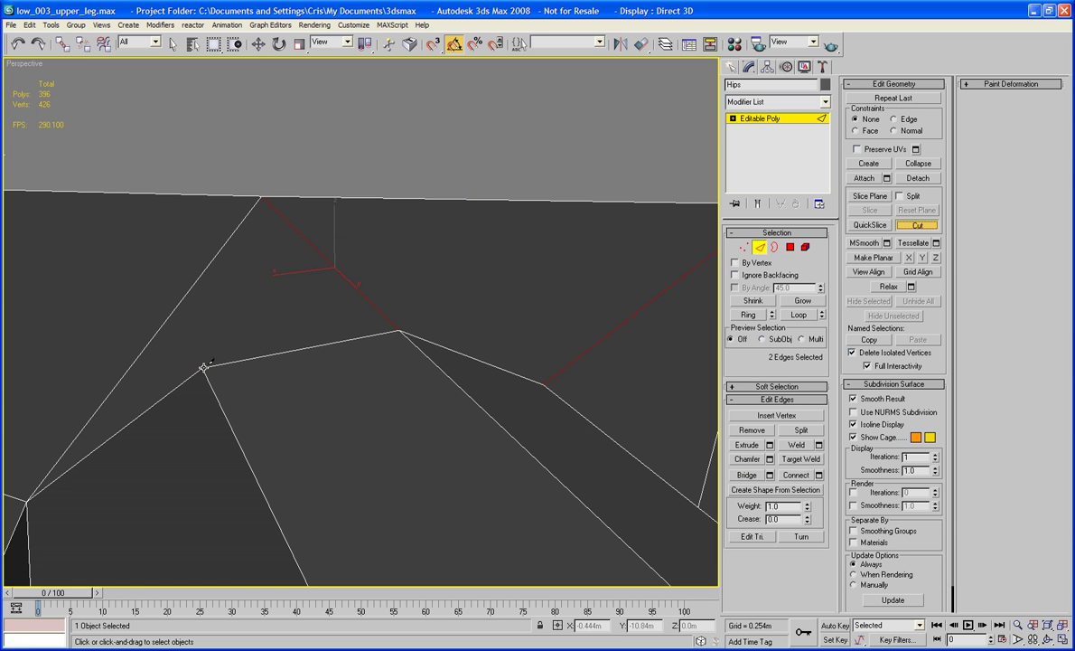
{"action": "right_click", "coordinate": [262, 196]}
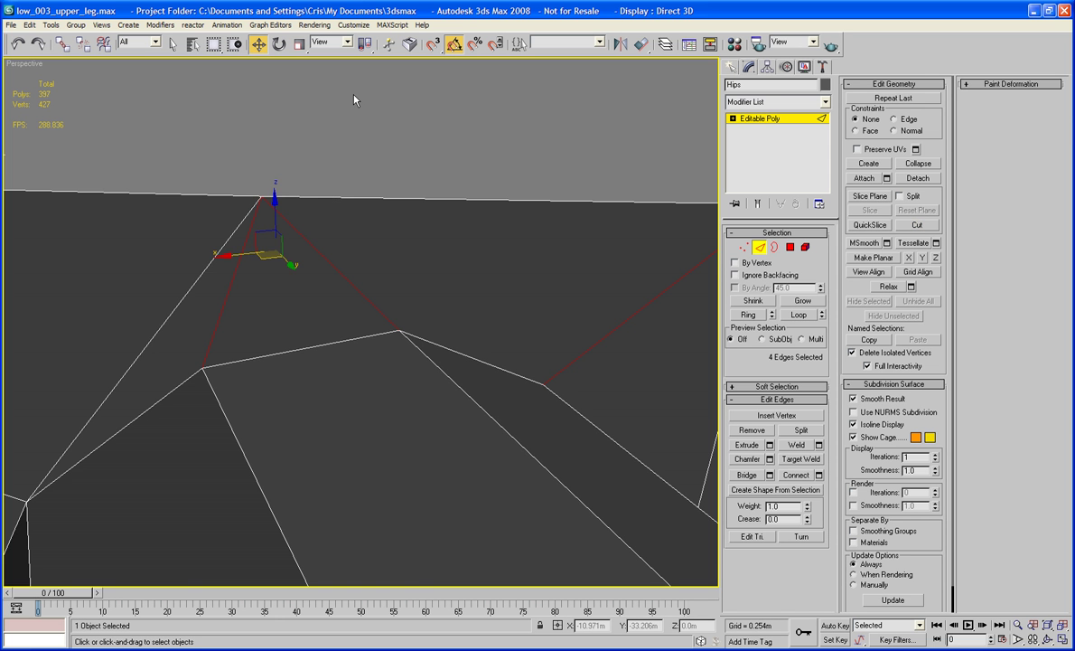
{"action": "left_click", "coordinate": [355, 99]}
Weld all vertices of the Hips object with a weld threshold of 0.157m.
{"action": "scroll", "coordinate": [355, 101], "scroll_direction": "down", "scroll_amount": 5}
{"action": "middle_click_drag", "start_coordinate": [453, 125], "coordinate": [424, 163], "text": "alt"}
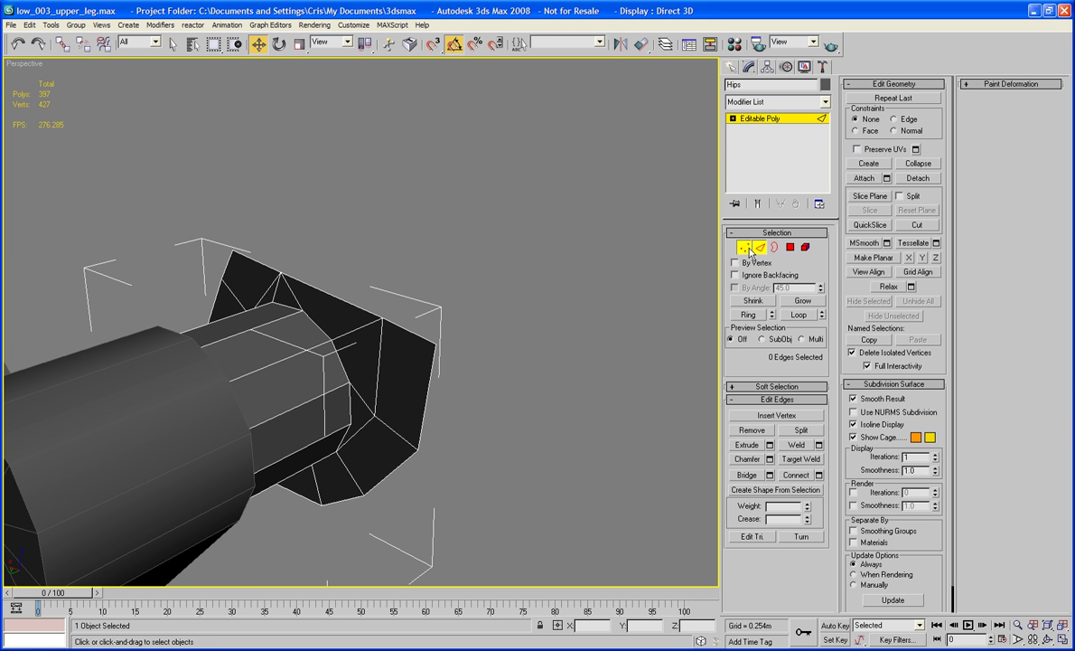
{"action": "left_click", "coordinate": [744, 247]}
{"action": "key", "text": "ctrl+a"}
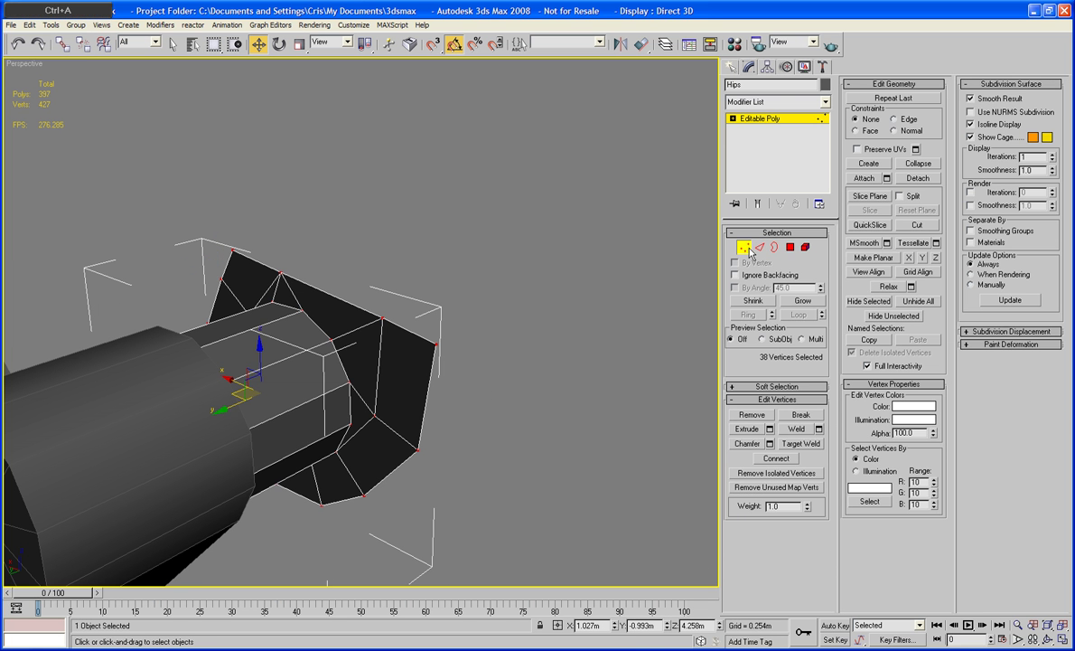
{"action": "left_click", "coordinate": [819, 429]}
{"action": "left_click_drag", "start_coordinate": [555, 314], "coordinate": [562, 373]}
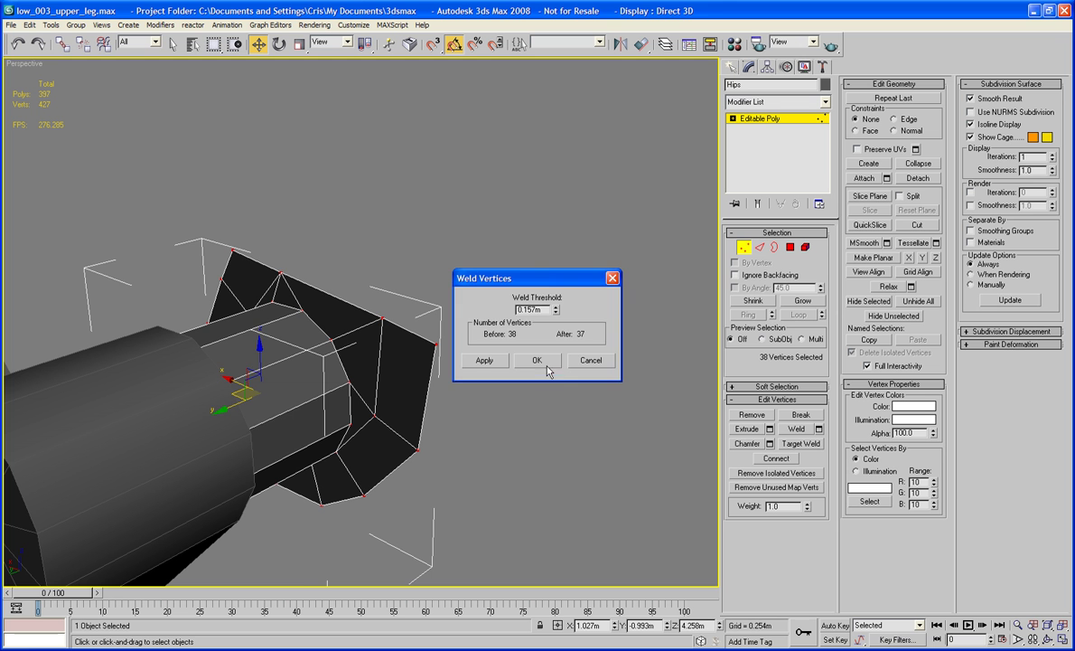
{"action": "left_click", "coordinate": [536, 360]}
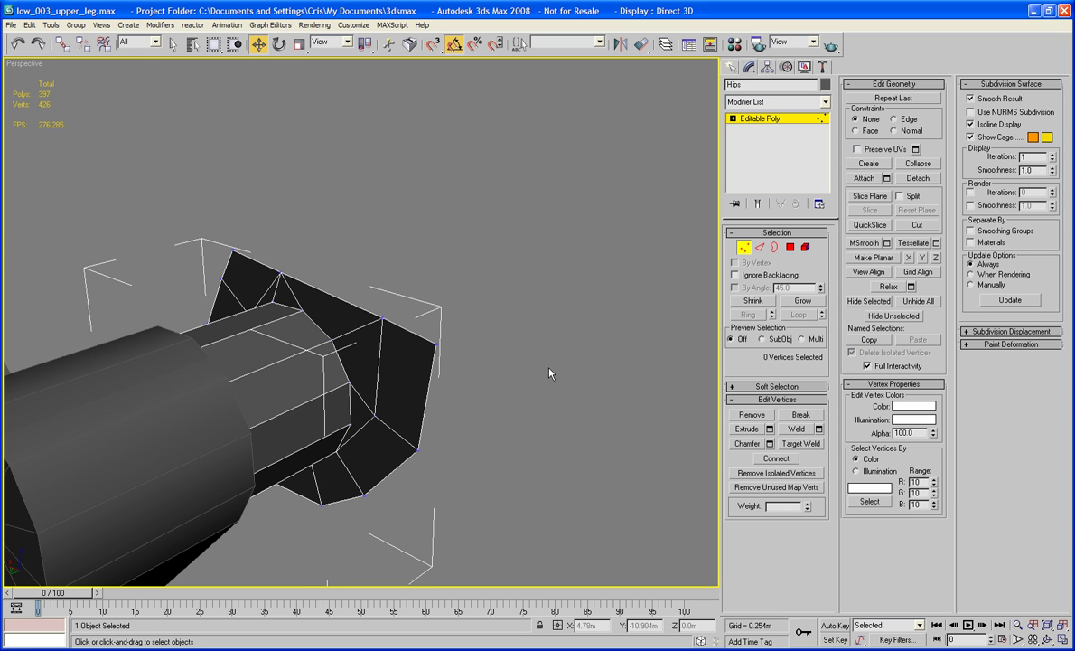
Extend the flange's three top edges straight up into new polygons in the Front view.
{"action": "middle_click_drag", "start_coordinate": [549, 373], "coordinate": [422, 341], "text": "alt"}
{"action": "left_click", "coordinate": [762, 255]}
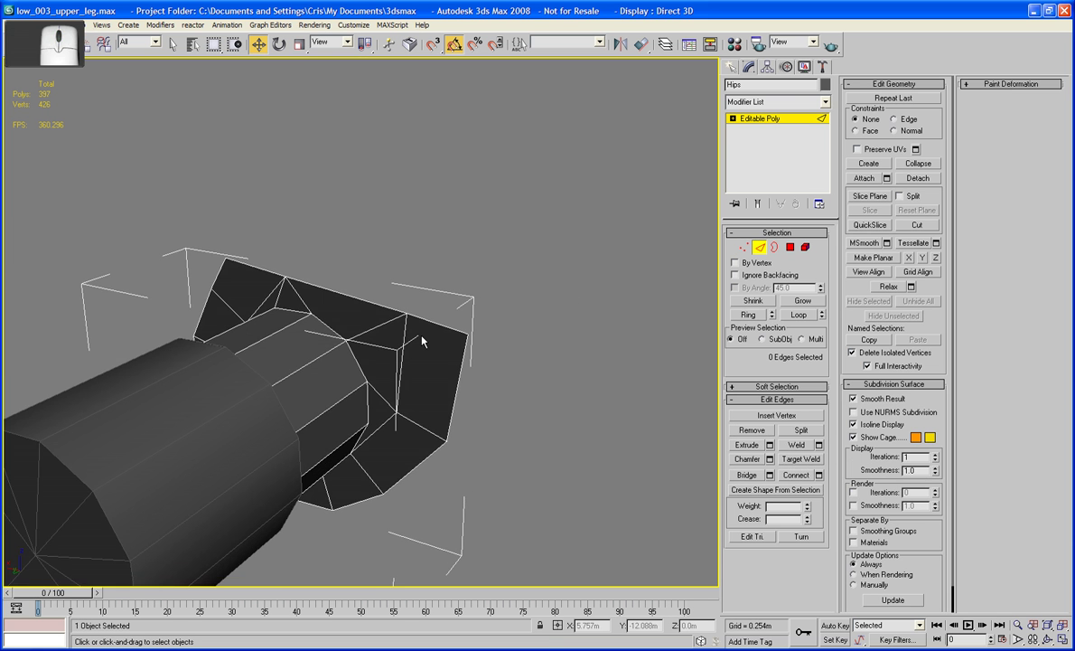
{"action": "left_click", "coordinate": [430, 329]}
{"action": "left_click", "coordinate": [347, 291], "text": "ctrl"}
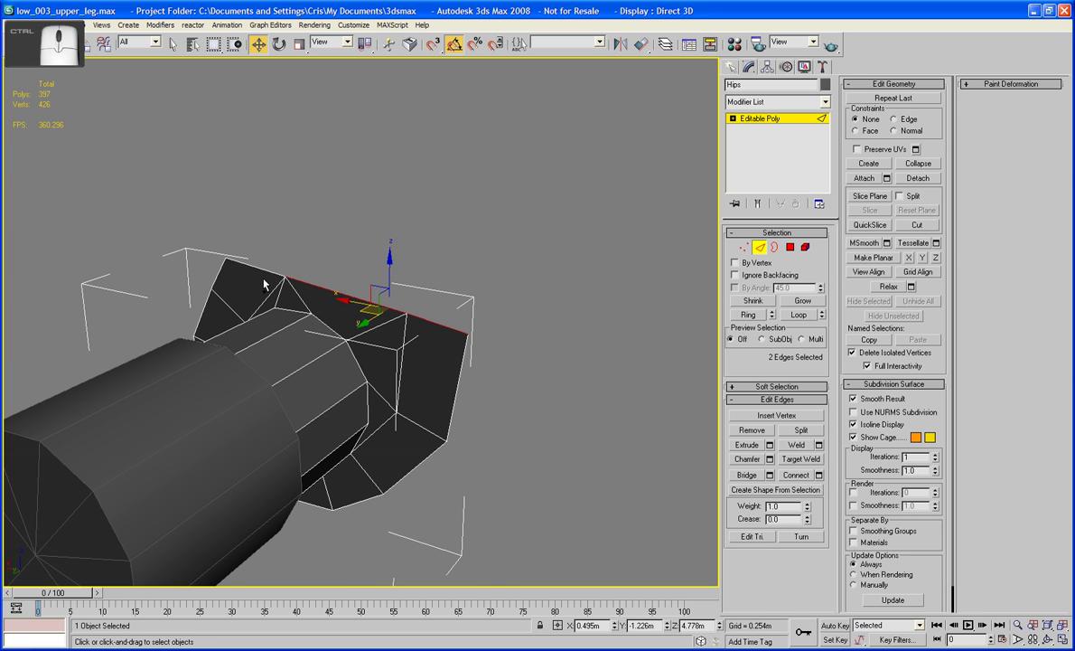
{"action": "left_click", "coordinate": [257, 269], "text": "ctrl"}
{"action": "middle_click_drag", "start_coordinate": [258, 269], "coordinate": [127, 234], "text": "alt"}
{"action": "key", "text": "f"}
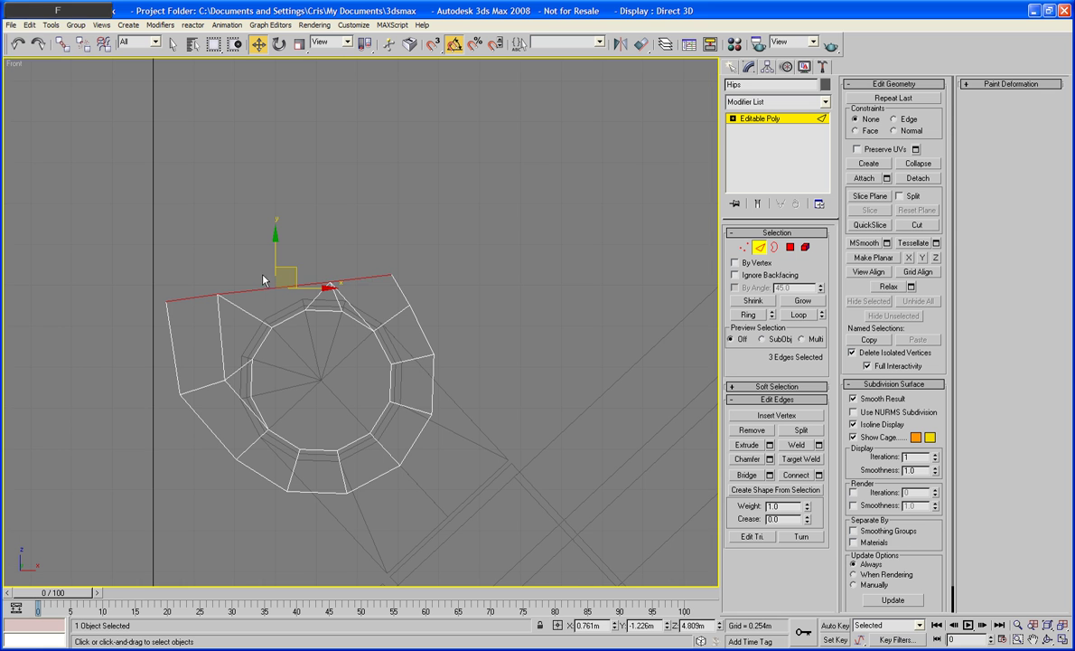
{"action": "left_click_drag", "start_coordinate": [299, 269], "coordinate": [296, 184], "text": "shift"}
Level the flange's three top edges by rotating them -5 degrees and scaling them flat vertically.
{"action": "key", "text": "e"}
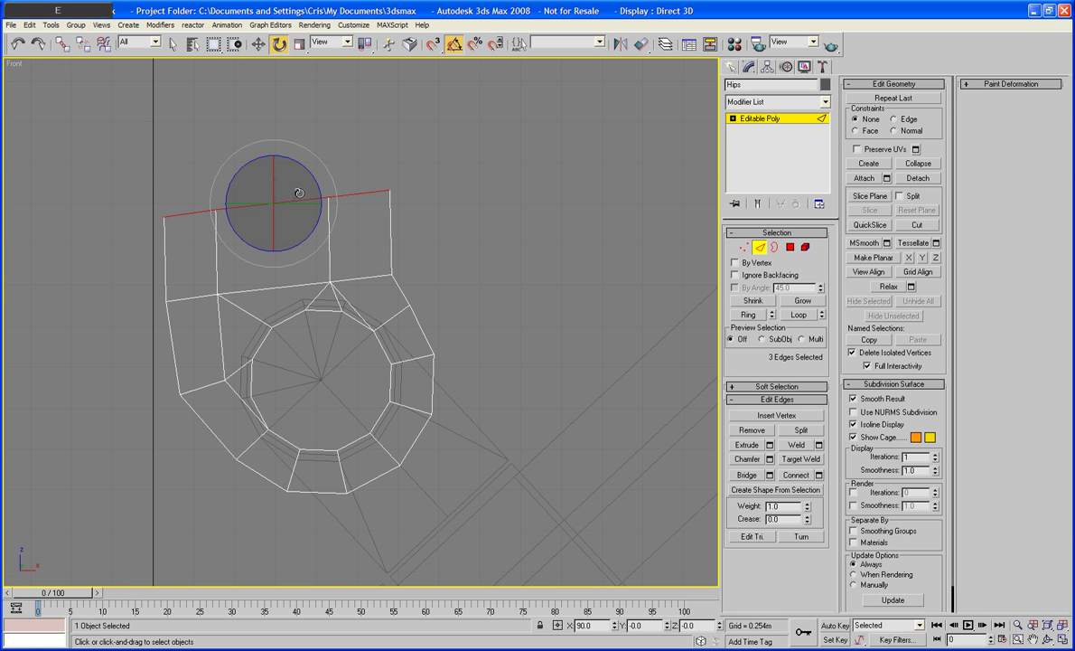
{"action": "key", "text": "w"}
{"action": "key", "text": "e"}
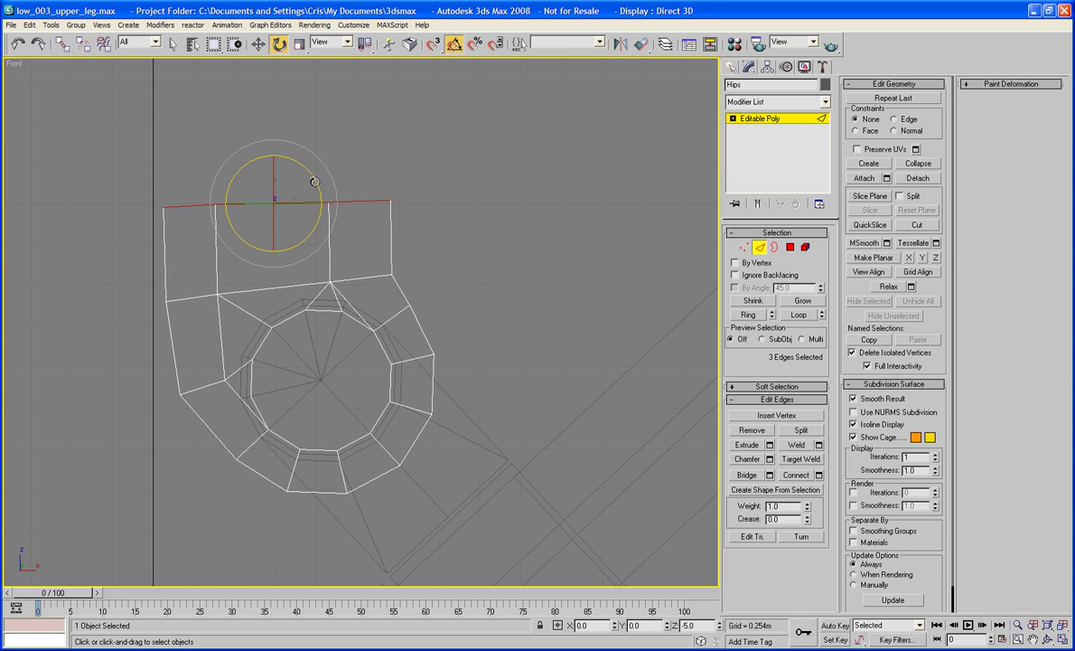
{"action": "left_click", "coordinate": [297, 47]}
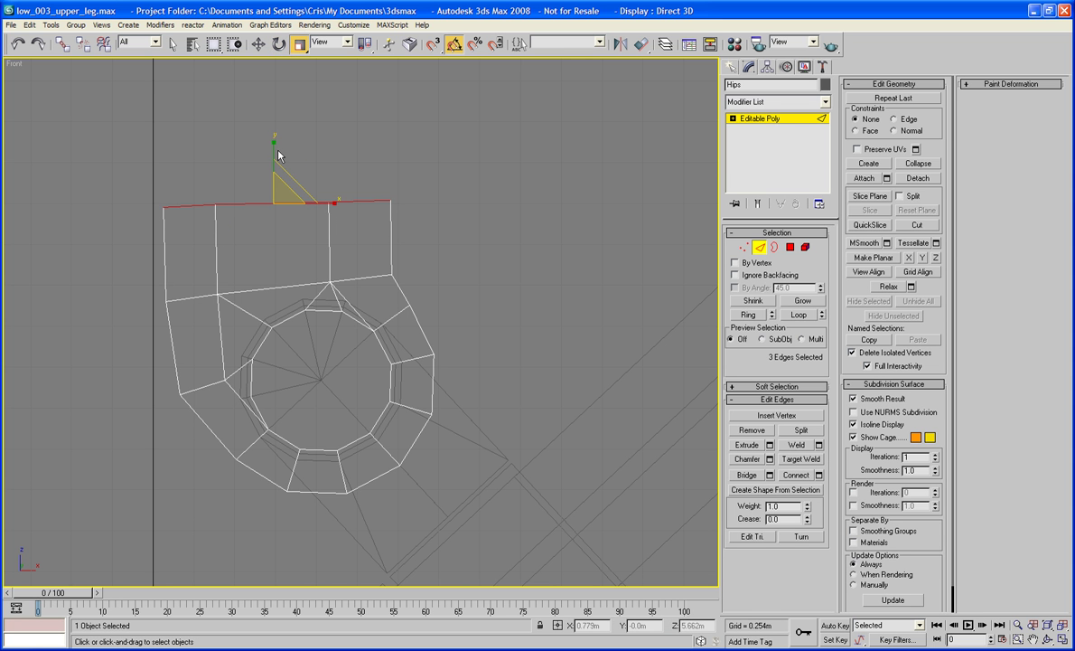
{"action": "left_click_drag", "start_coordinate": [278, 156], "coordinate": [341, 376]}
Tilt the three top edges by 5 degrees and shift them about -0.051 m along X.
{"action": "left_click", "coordinate": [279, 44]}
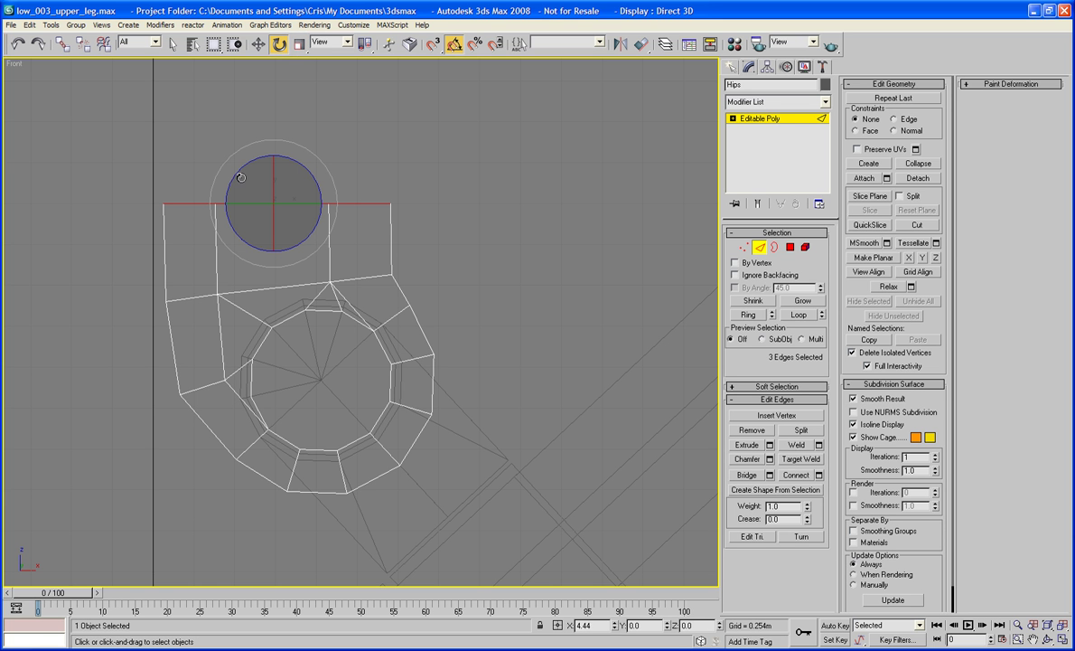
{"action": "mouse_move", "coordinate": [241, 177]}
{"action": "left_mouse_down"}
{"action": "mouse_move", "coordinate": [237, 198]}
{"action": "mouse_move", "coordinate": [230, 188]}
{"action": "left_mouse_up"}
{"action": "key", "text": "ctrl+z"}
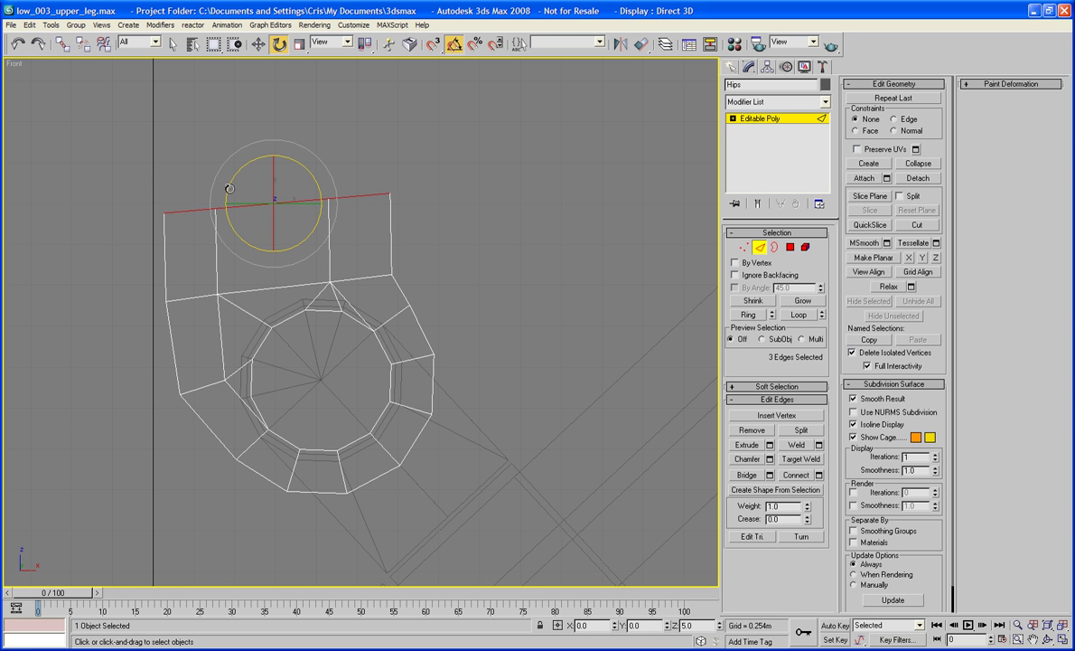
{"action": "key", "text": "w"}
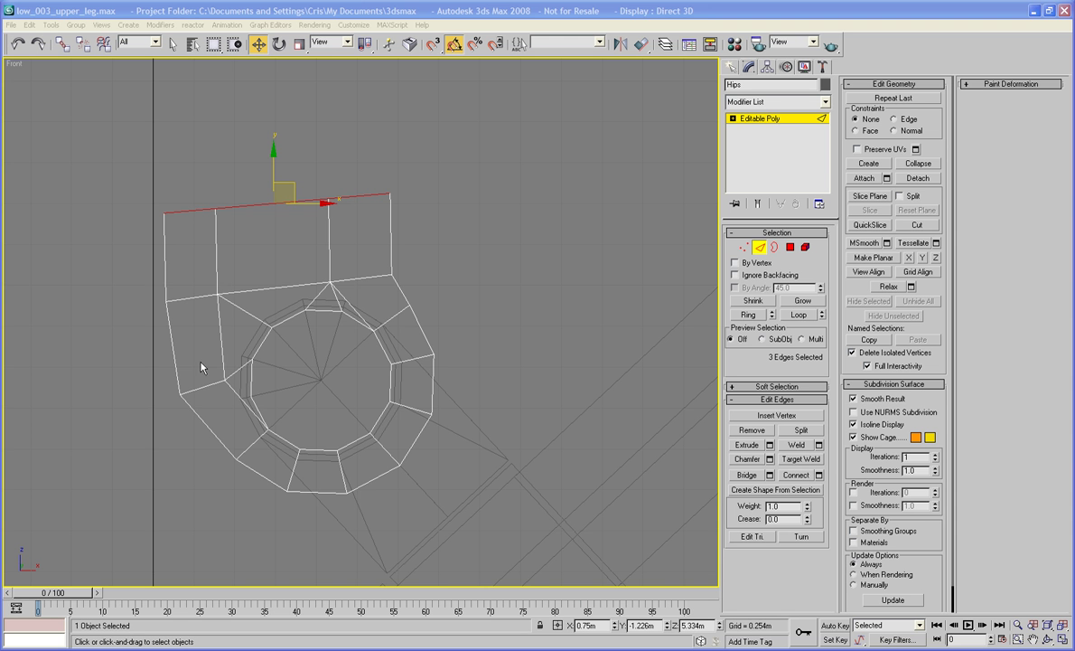
{"action": "middle_click_drag", "start_coordinate": [296, 345], "coordinate": [324, 379]}
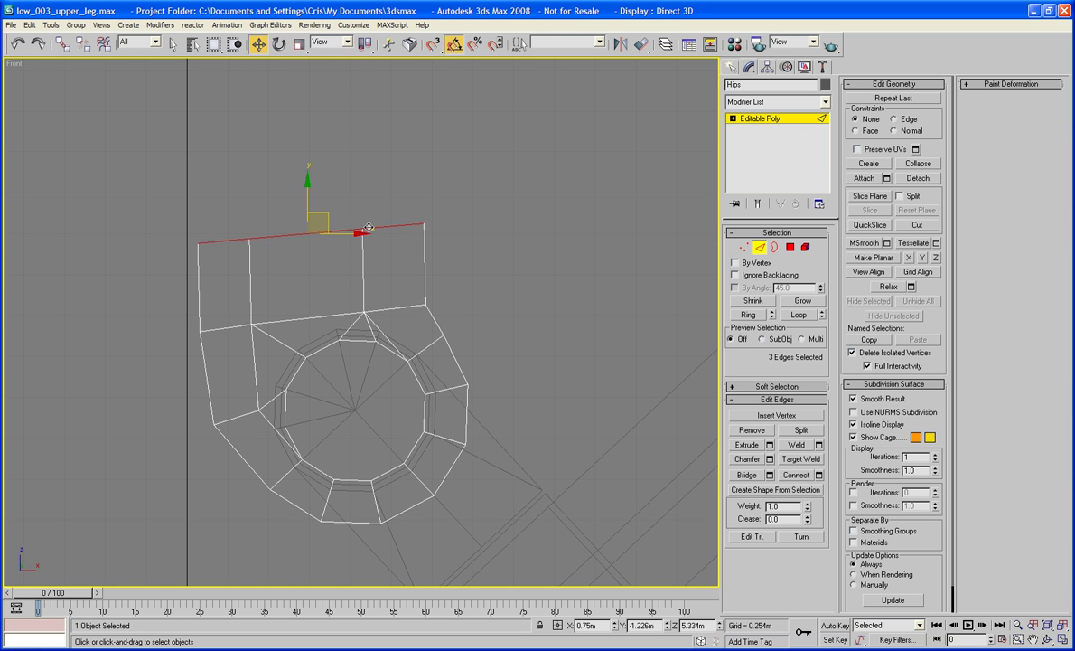
{"action": "left_click_drag", "start_coordinate": [351, 234], "coordinate": [343, 234]}
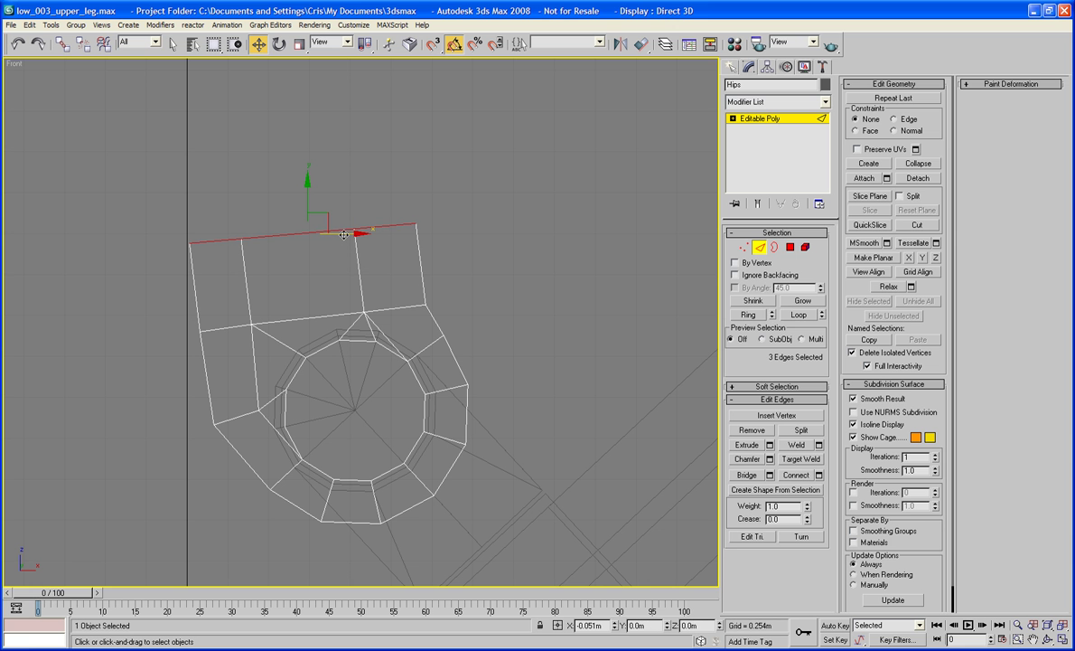
Move the two top vertices on the flange's +X side inward by about 0.167 m to slant that side.
{"action": "left_click_drag", "start_coordinate": [452, 195], "coordinate": [310, 245]}
{"action": "key", "text": "1"}
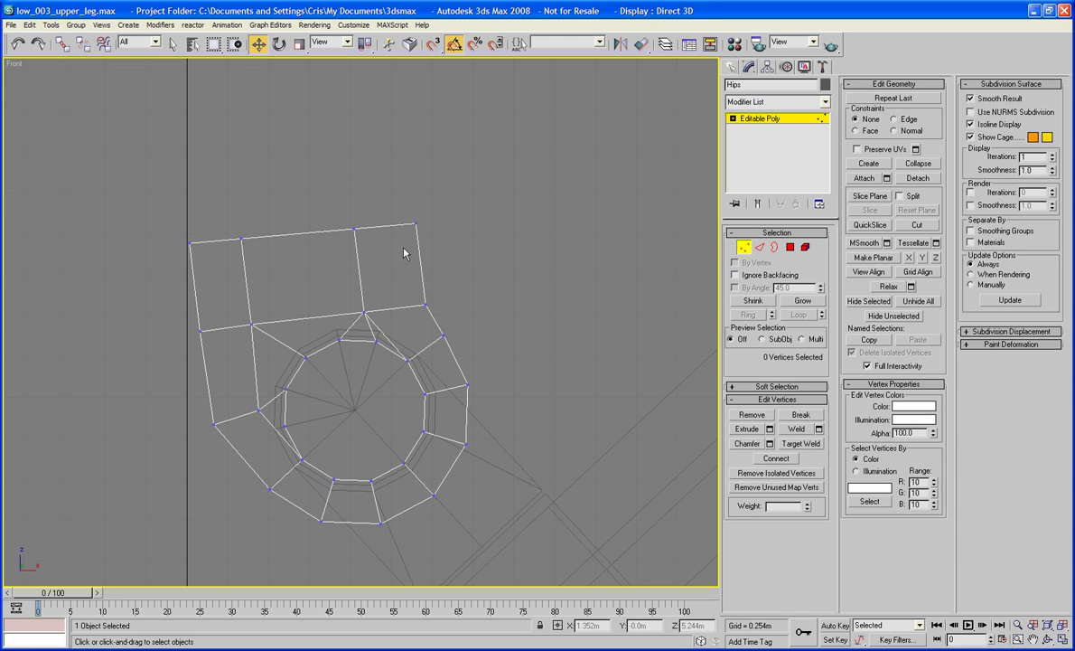
{"action": "left_click_drag", "start_coordinate": [467, 211], "coordinate": [308, 248]}
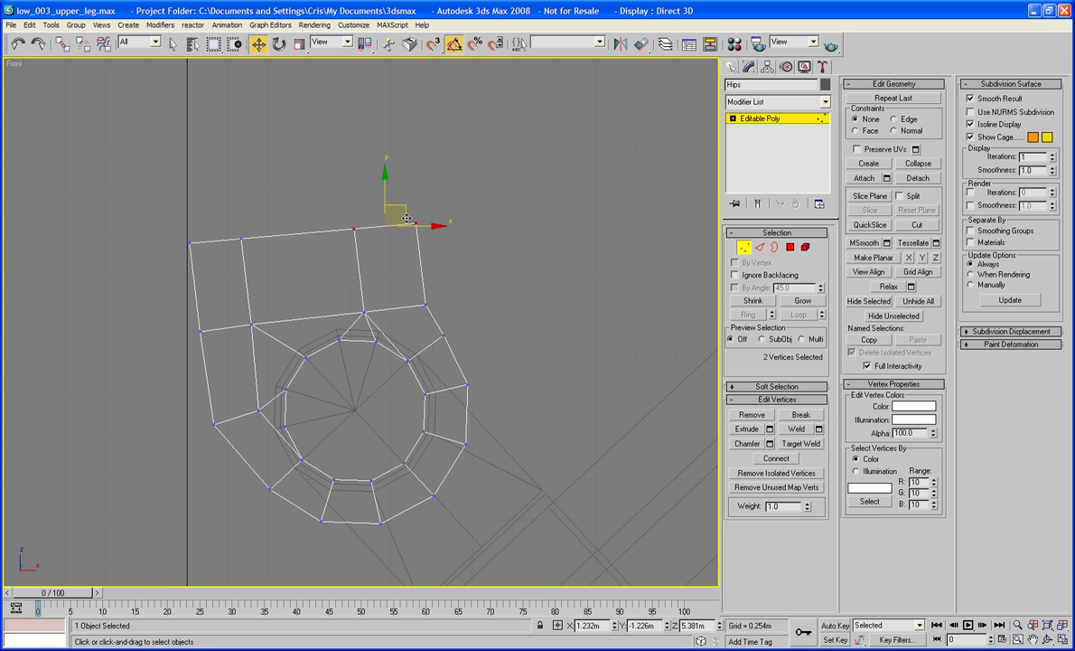
{"action": "left_click_drag", "start_coordinate": [405, 216], "coordinate": [378, 219]}
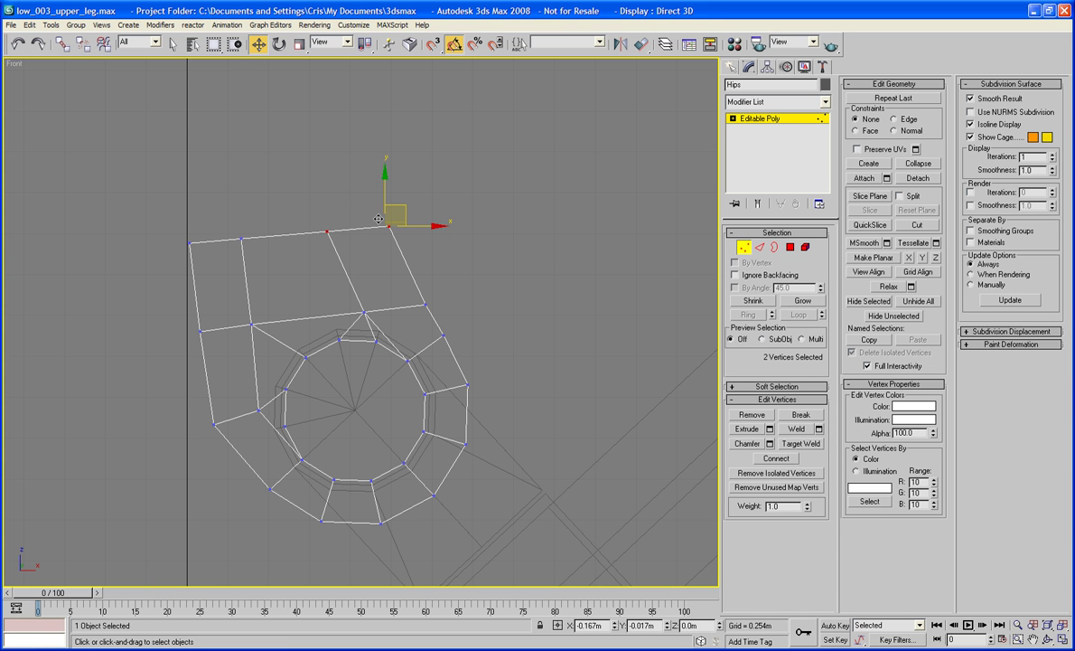
{"action": "left_click", "coordinate": [472, 206]}
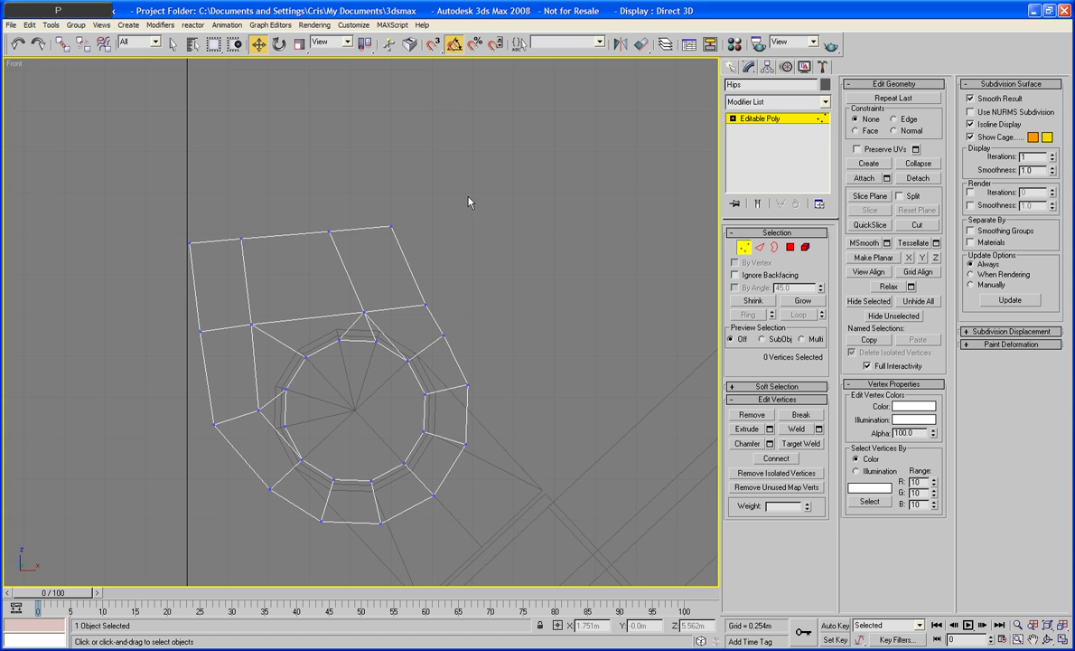
Extend the flange's open outer border away from the leg along Y to form a deep, open-ended block.
{"action": "key", "text": "p"}
{"action": "middle_click_drag", "start_coordinate": [336, 277], "coordinate": [449, 302], "text": "alt"}
{"action": "scroll", "coordinate": [428, 293], "scroll_direction": "down", "scroll_amount": 4}
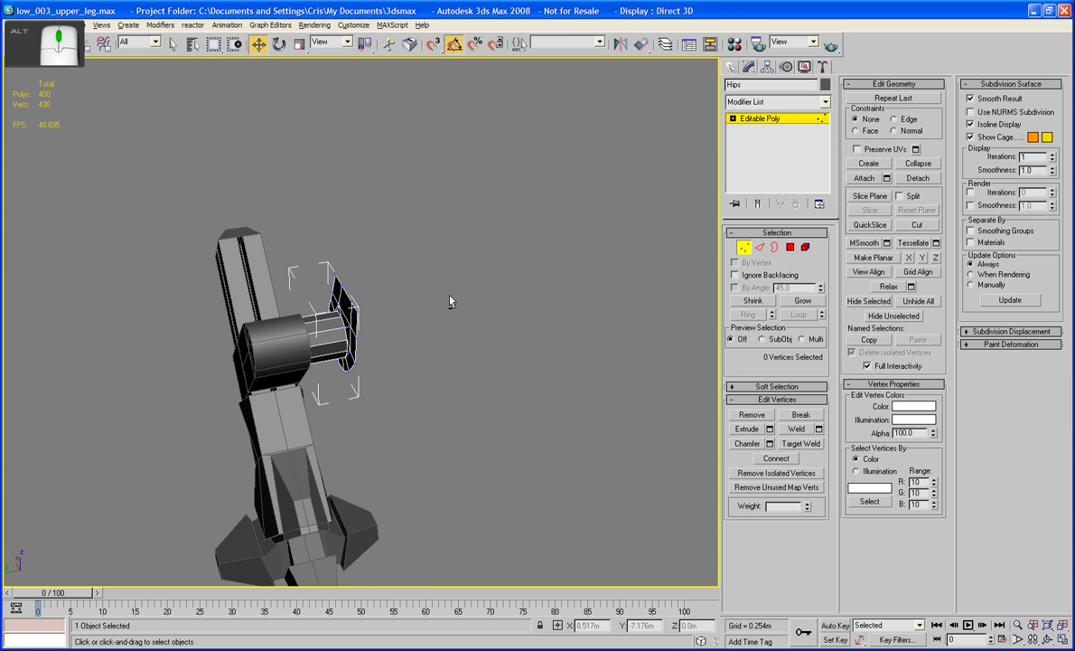
{"action": "left_click", "coordinate": [775, 247]}
{"action": "left_click", "coordinate": [540, 303]}
{"action": "scroll", "coordinate": [472, 324], "scroll_direction": "up", "scroll_amount": 4}
{"action": "middle_click_drag", "start_coordinate": [470, 327], "coordinate": [460, 322]}
{"action": "left_click", "coordinate": [360, 335]}
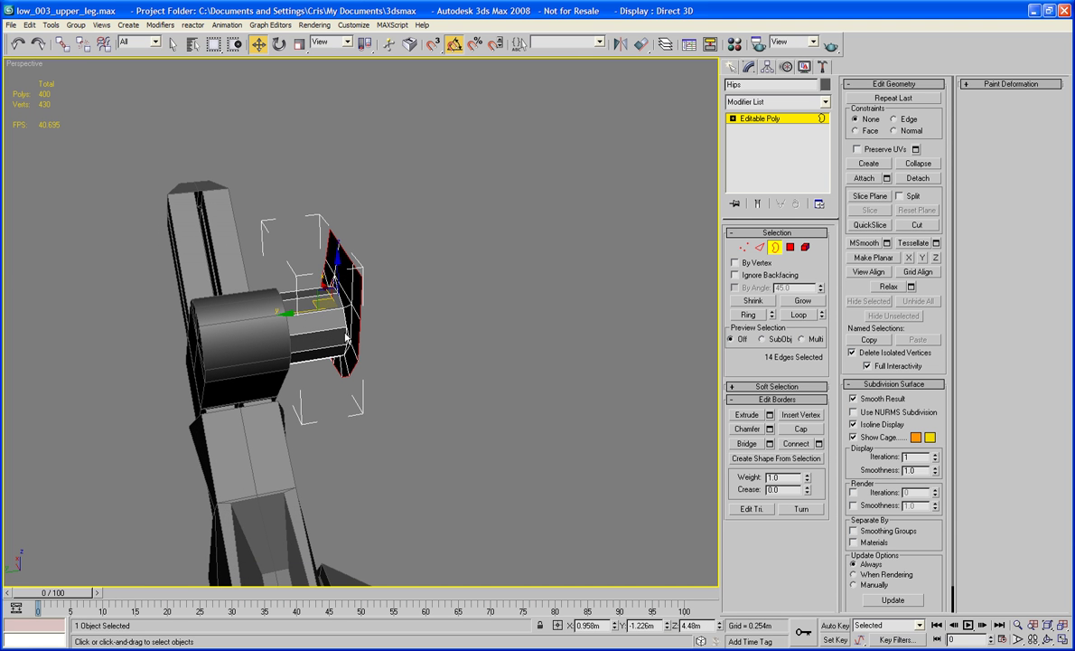
{"action": "left_click_drag", "start_coordinate": [303, 324], "coordinate": [382, 313], "text": "shift"}
{"action": "scroll", "coordinate": [374, 311], "scroll_direction": "up", "scroll_amount": 2, "text": "shift"}
{"action": "left_click", "coordinate": [775, 249]}
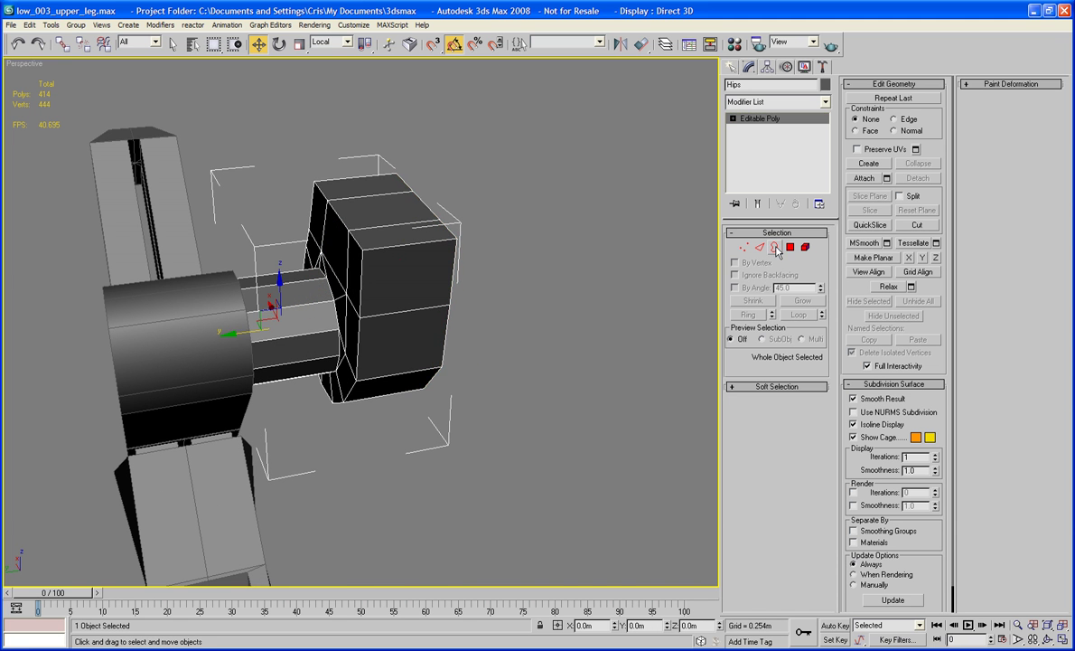
Move only the Hips object's pivot along Y to the block's open outer end in the Left view.
{"action": "key", "text": "f"}
{"action": "key", "text": "F3"}
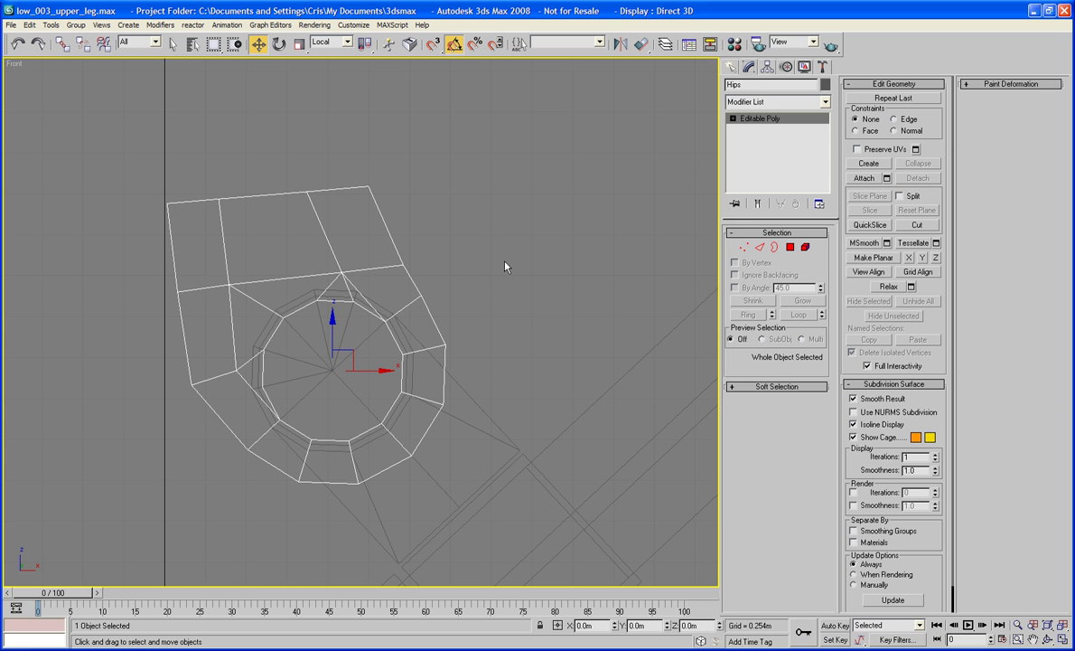
{"action": "key", "text": "l"}
{"action": "scroll", "coordinate": [499, 262], "scroll_direction": "up", "scroll_amount": 3}
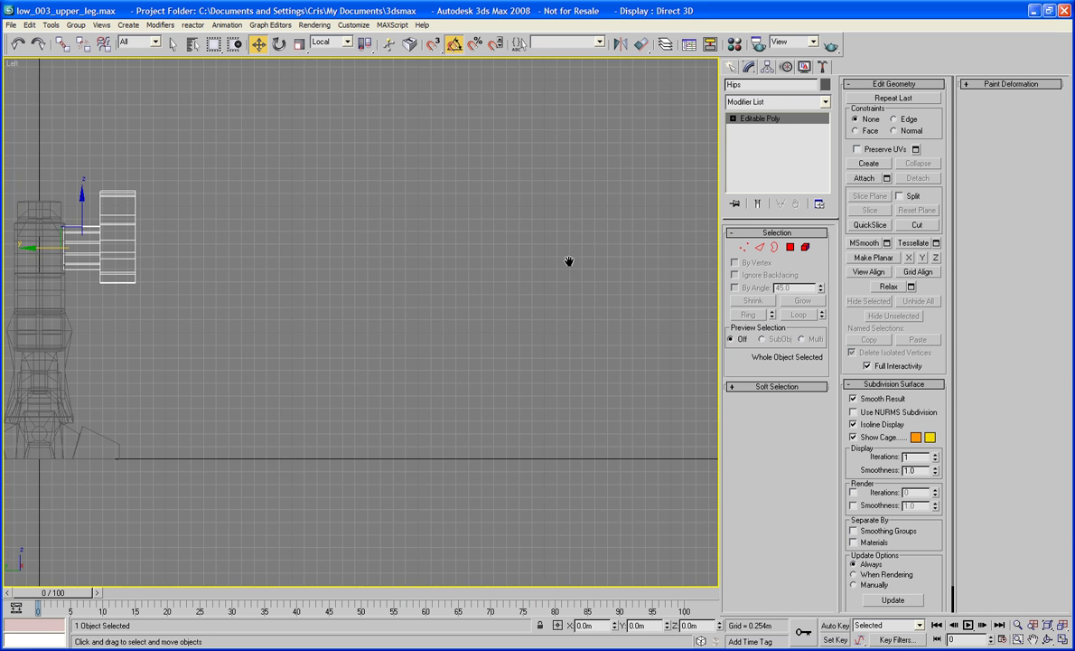
{"action": "scroll", "coordinate": [535, 266], "scroll_direction": "down", "scroll_amount": 1}
{"action": "scroll", "coordinate": [535, 262], "scroll_direction": "up", "scroll_amount": 2}
{"action": "middle_click_drag", "start_coordinate": [535, 262], "coordinate": [694, 326]}
{"action": "scroll", "coordinate": [673, 270], "scroll_direction": "up", "scroll_amount": 2}
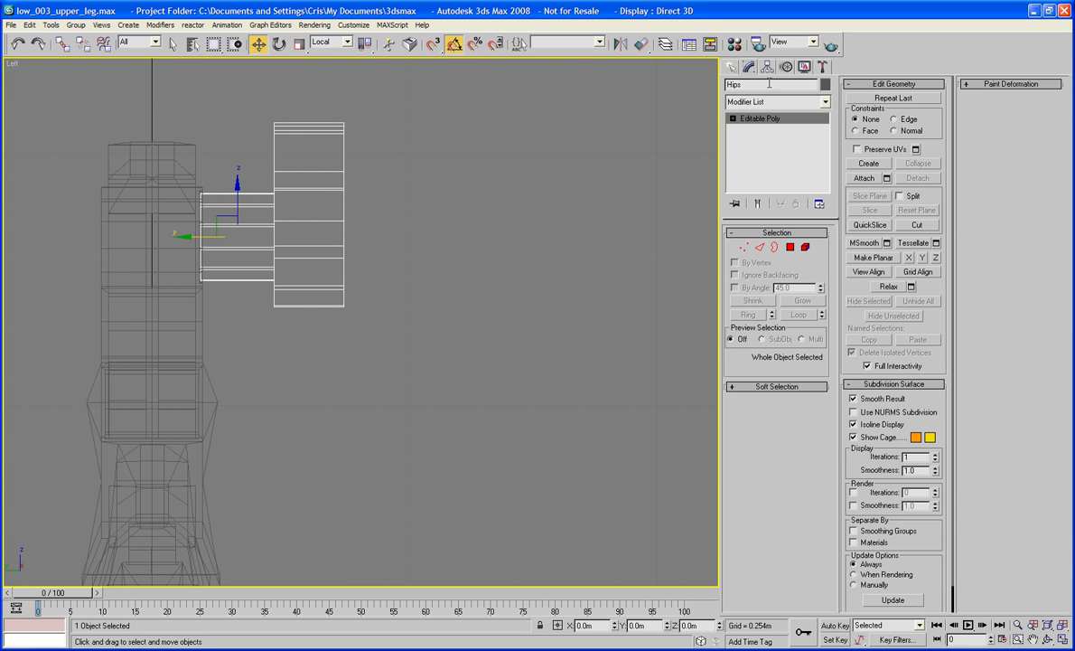
{"action": "left_click", "coordinate": [732, 69]}
{"action": "left_click", "coordinate": [770, 71]}
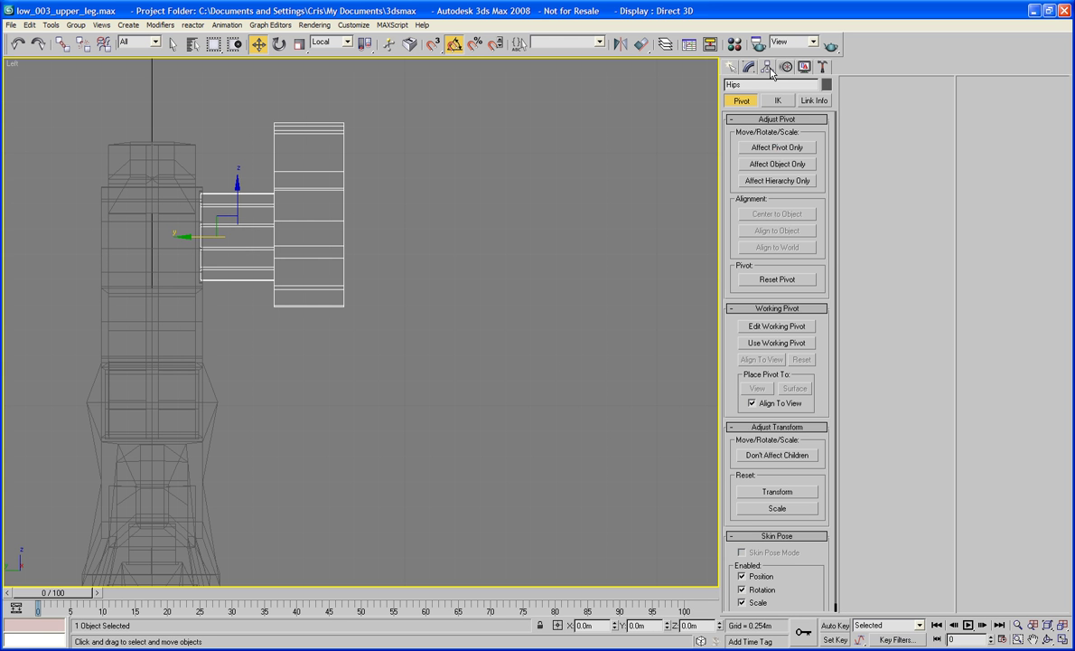
{"action": "left_click", "coordinate": [778, 148]}
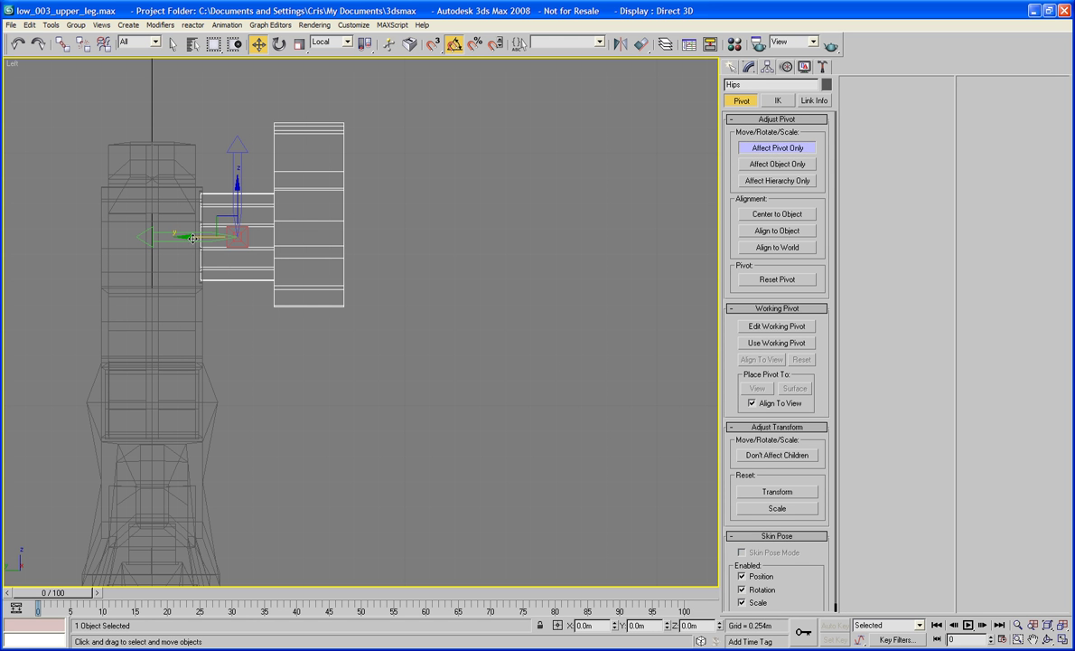
{"action": "left_click_drag", "start_coordinate": [246, 243], "coordinate": [300, 237]}
Fine-tune the pivot by 0.004 m along Y to align it exactly with the open end, and finish pivot editing.
{"action": "scroll", "coordinate": [374, 236], "scroll_direction": "up", "scroll_amount": 3}
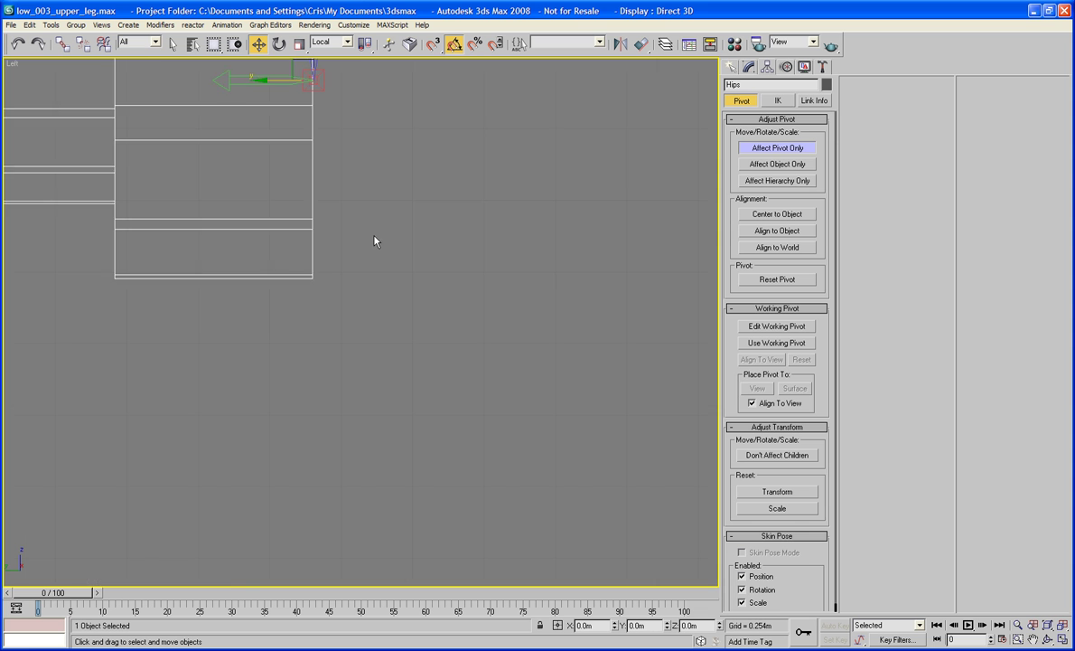
{"action": "middle_click_drag", "start_coordinate": [374, 235], "coordinate": [408, 469]}
{"action": "scroll", "coordinate": [408, 468], "scroll_direction": "up", "scroll_amount": 2}
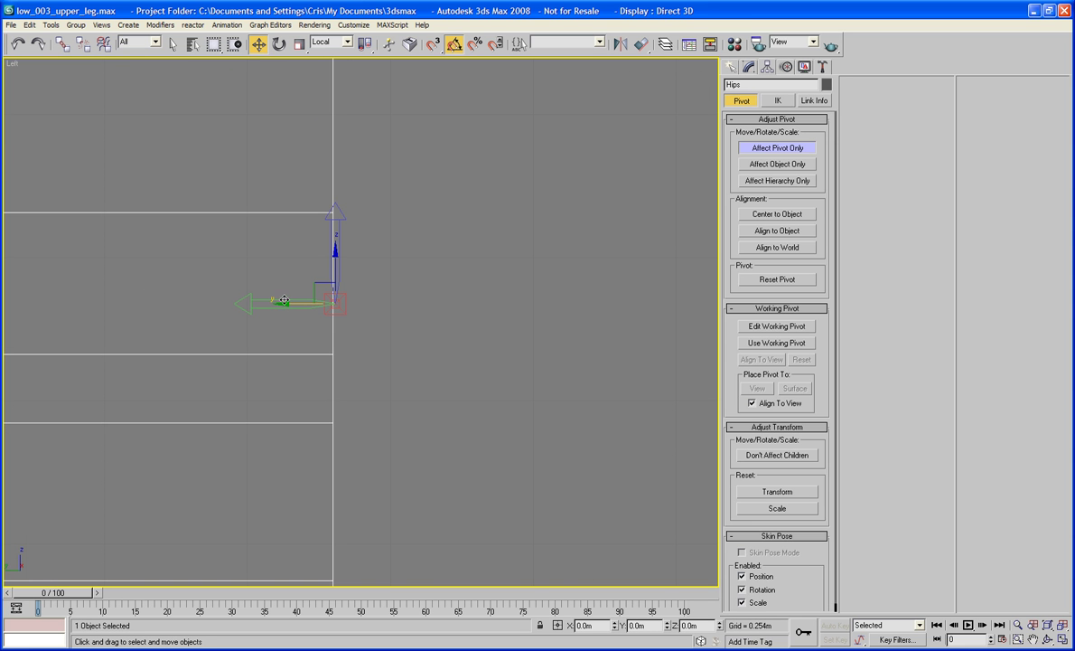
{"action": "left_click_drag", "start_coordinate": [286, 304], "coordinate": [284, 304]}
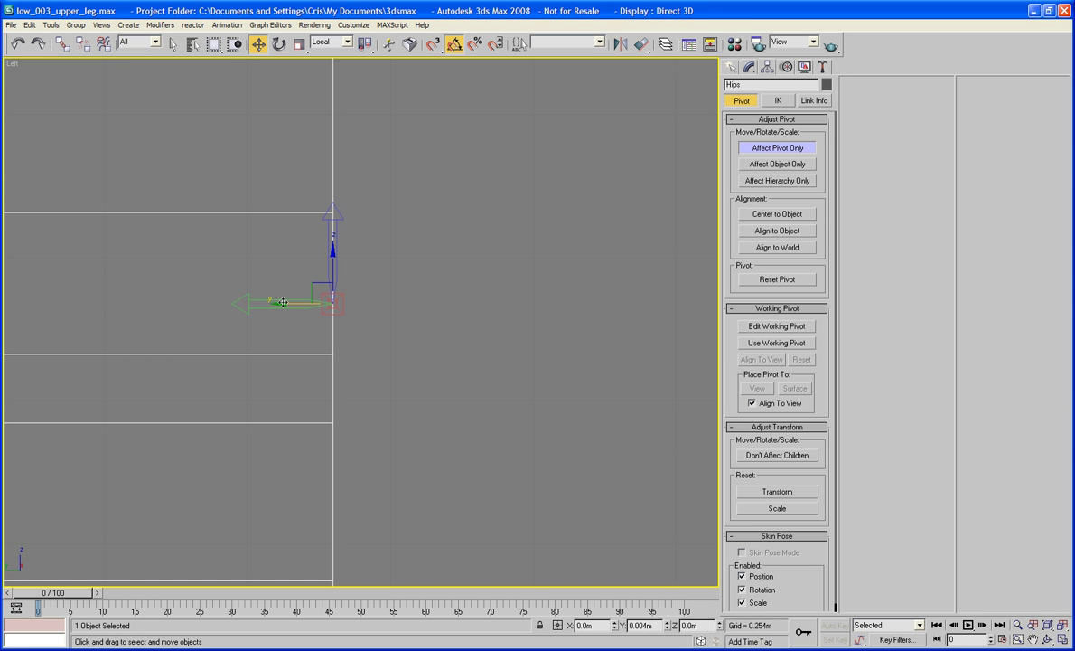
{"action": "scroll", "coordinate": [283, 302], "scroll_direction": "down", "scroll_amount": 4}
{"action": "key", "text": "p"}
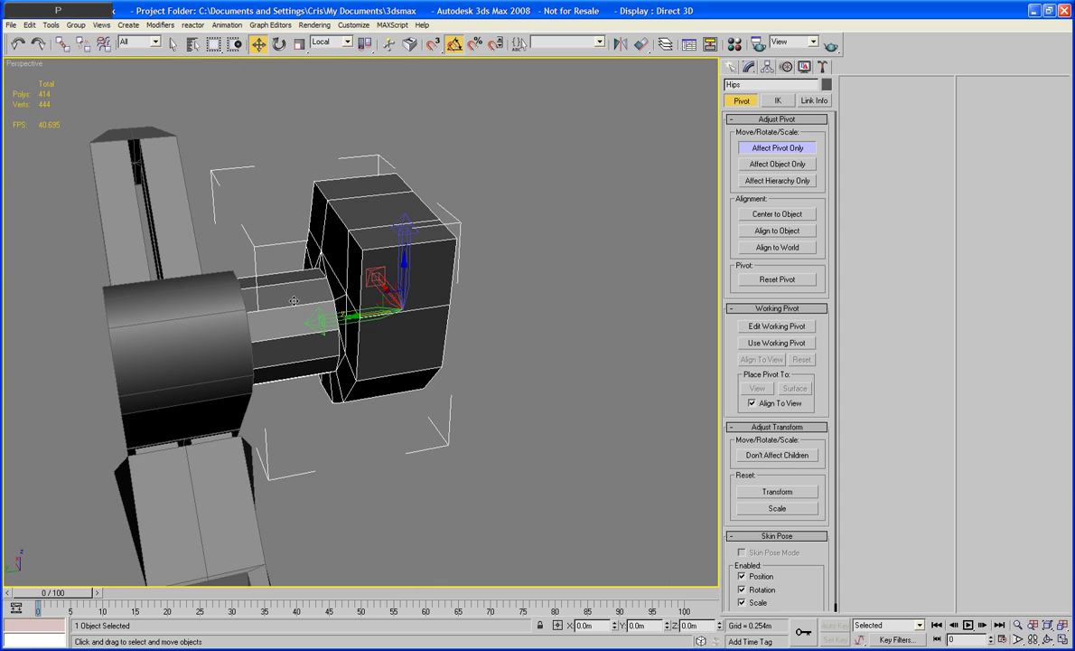
{"action": "middle_click_drag", "start_coordinate": [441, 313], "coordinate": [407, 314], "text": "alt"}
{"action": "left_click", "coordinate": [778, 149]}
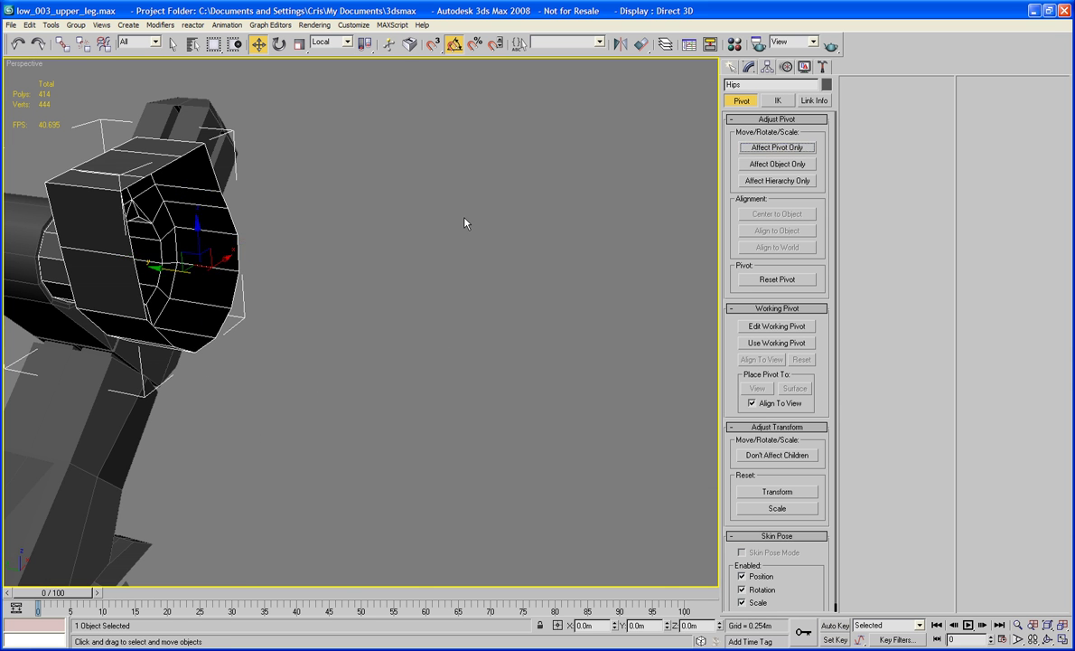
Add a Symmetry modifier to the Hips object with Y as the mirror axis.
{"action": "middle_click_drag", "start_coordinate": [465, 217], "coordinate": [618, 209], "text": "alt"}
{"action": "left_click", "coordinate": [749, 67]}
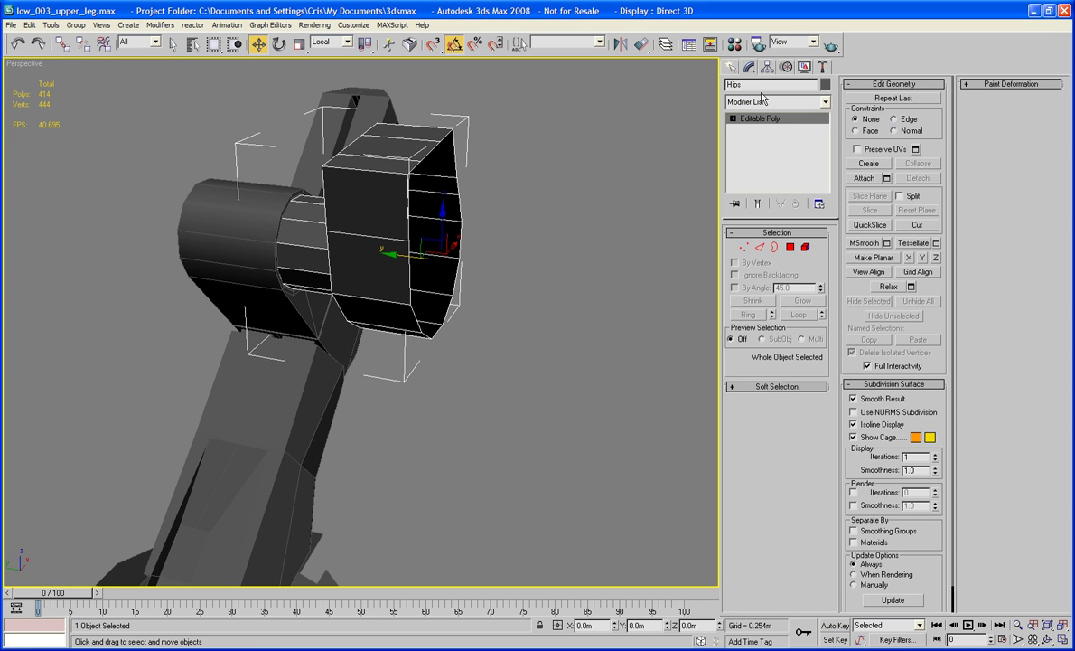
{"action": "left_click", "coordinate": [772, 101]}
{"action": "key", "text": "s"}
{"action": "key", "text": "s"}
{"action": "key", "text": "s"}
{"action": "key", "text": "s"}
{"action": "key", "text": "s"}
{"action": "key", "text": "s"}
{"action": "key", "text": "s"}
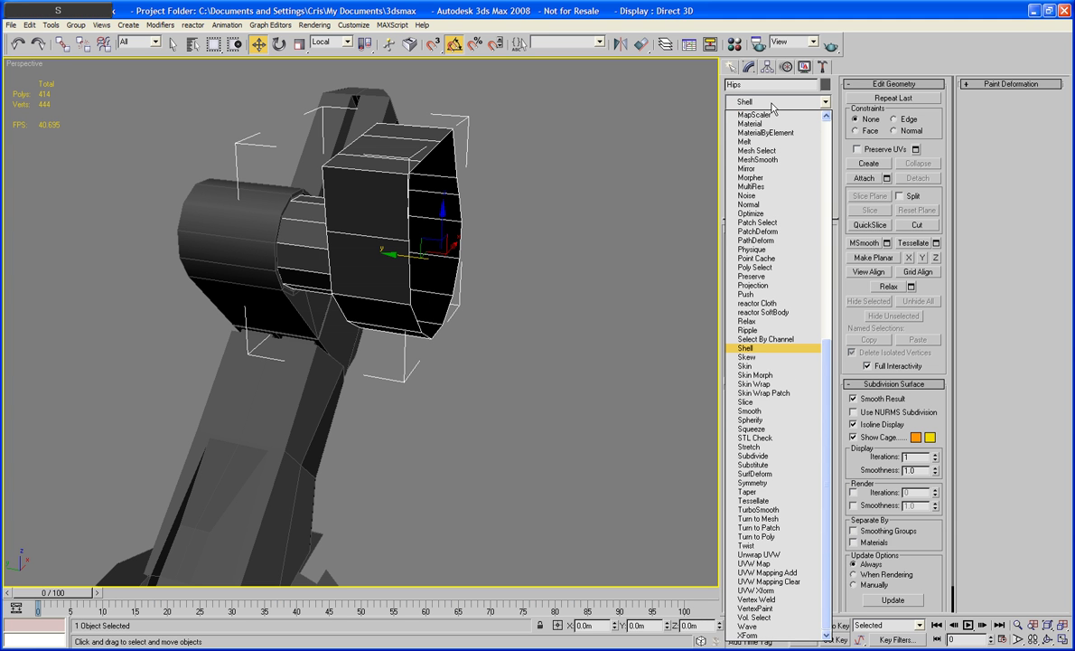
{"action": "key", "text": "s"}
{"action": "key", "text": "s"}
{"action": "key", "text": "s"}
{"action": "key", "text": "s"}
{"action": "key", "text": "s"}
{"action": "key", "text": "s"}
{"action": "key", "text": "s"}
{"action": "key", "text": "s"}
{"action": "key", "text": "s"}
{"action": "key", "text": "s"}
{"action": "key", "text": "s"}
{"action": "key", "text": "s"}
{"action": "key", "text": "s"}
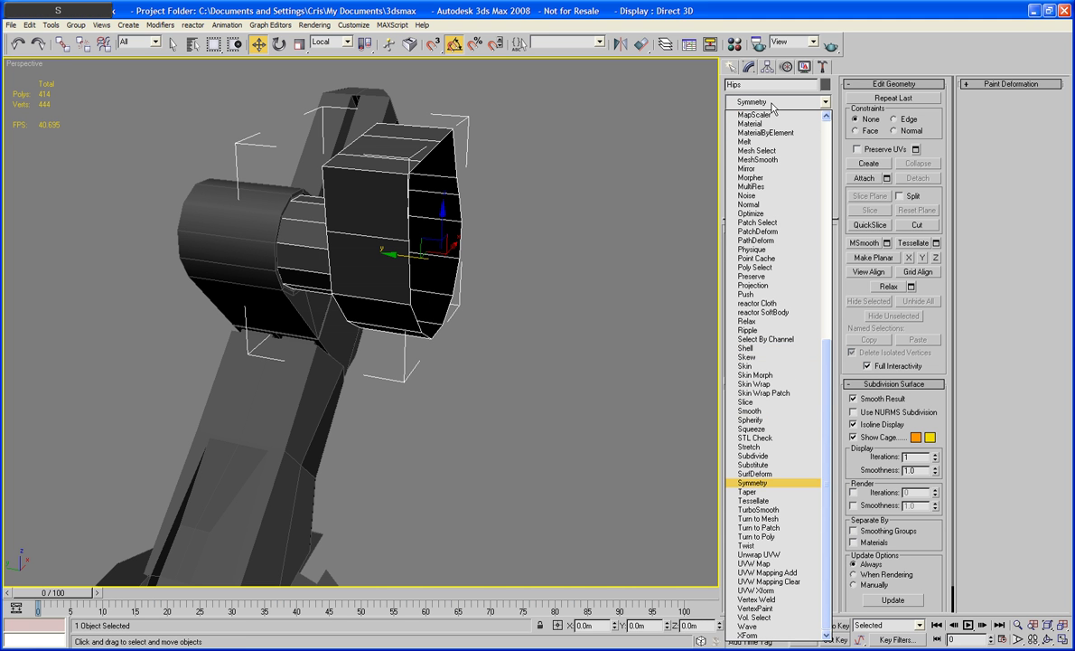
{"action": "key", "text": "Return"}
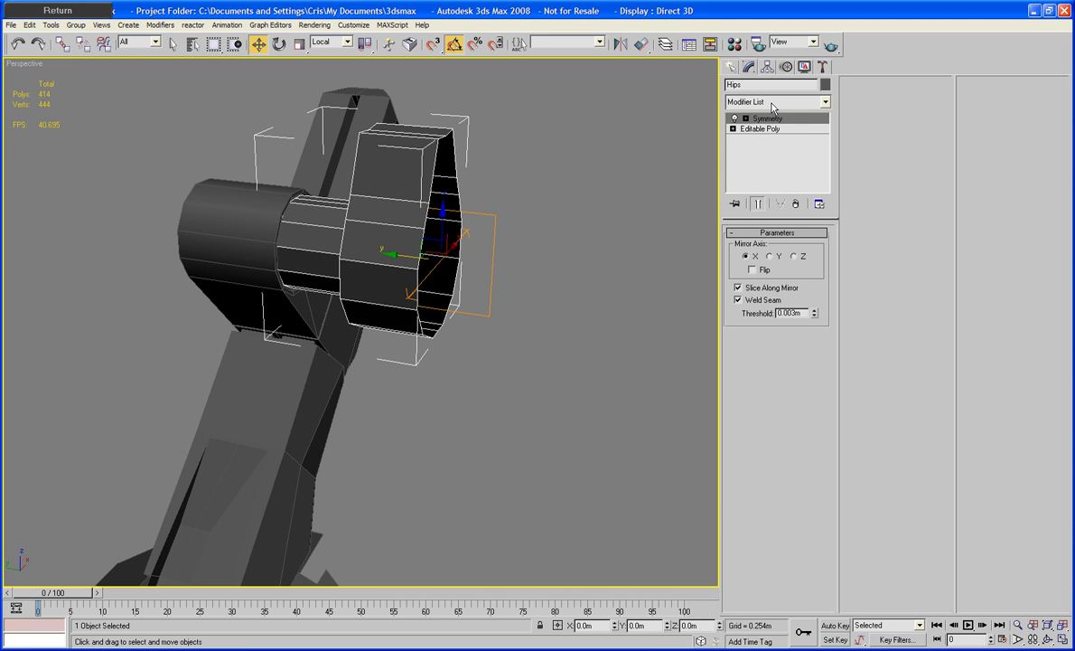
{"action": "left_click", "coordinate": [770, 257]}
{"action": "middle_click_drag", "start_coordinate": [545, 260], "coordinate": [453, 233], "text": "alt"}
Convert the mirrored Hips object to an Editable Poly.
{"action": "right_click", "coordinate": [297, 196]}
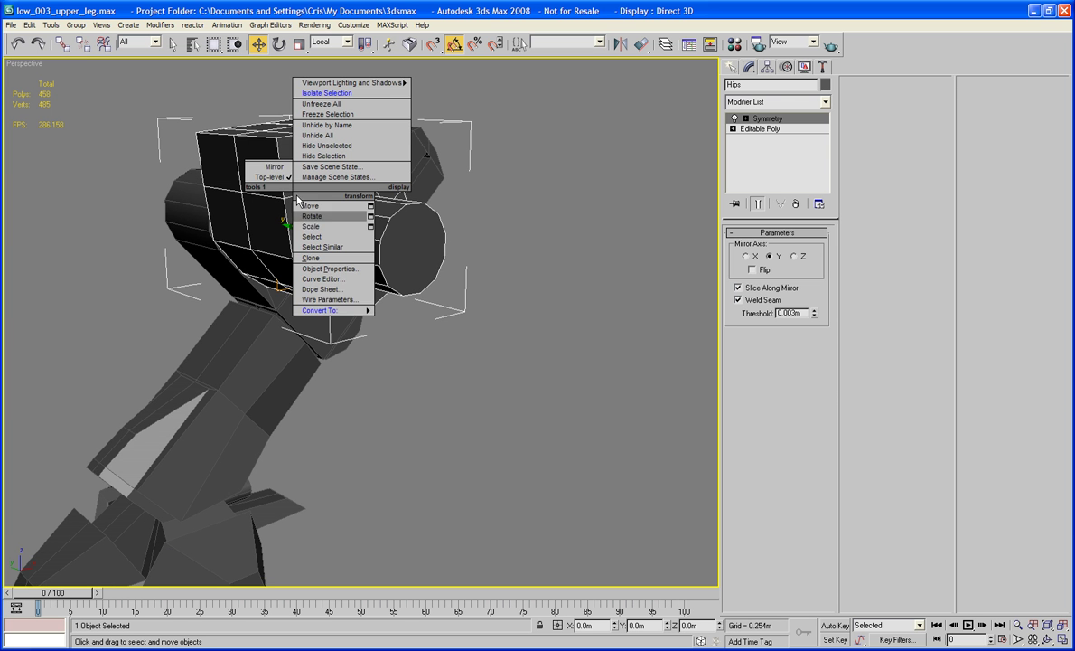
{"action": "mouse_move", "coordinate": [348, 307]}
{"action": "left_click", "coordinate": [415, 317]}
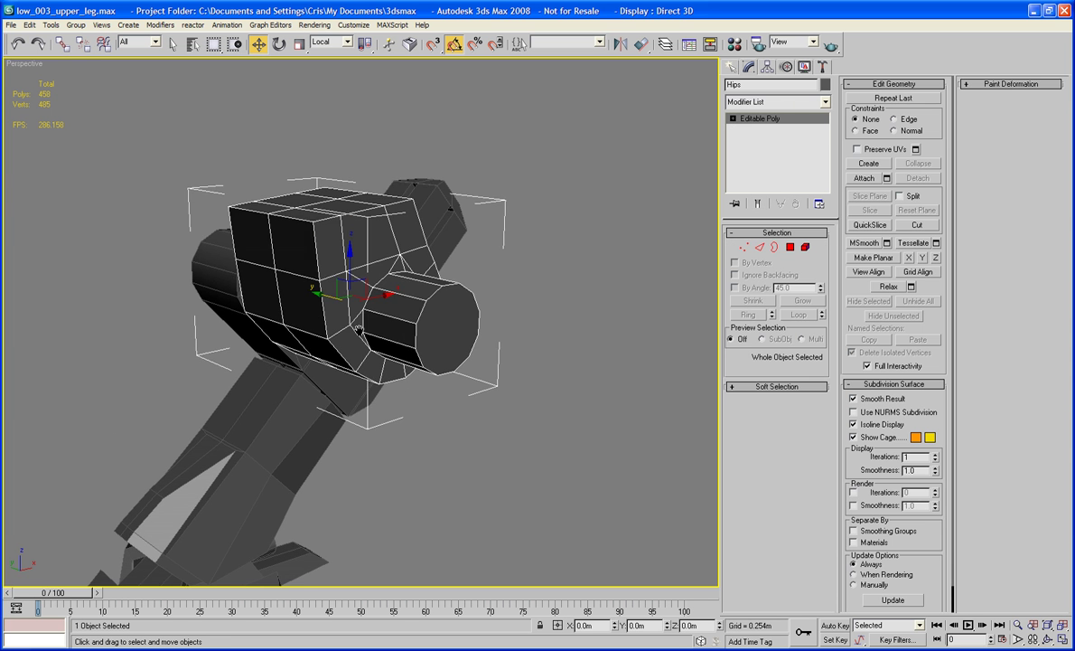
{"action": "middle_click_drag", "start_coordinate": [414, 317], "coordinate": [366, 357], "text": "alt"}
{"action": "scroll", "coordinate": [366, 357], "scroll_direction": "up", "scroll_amount": 4}
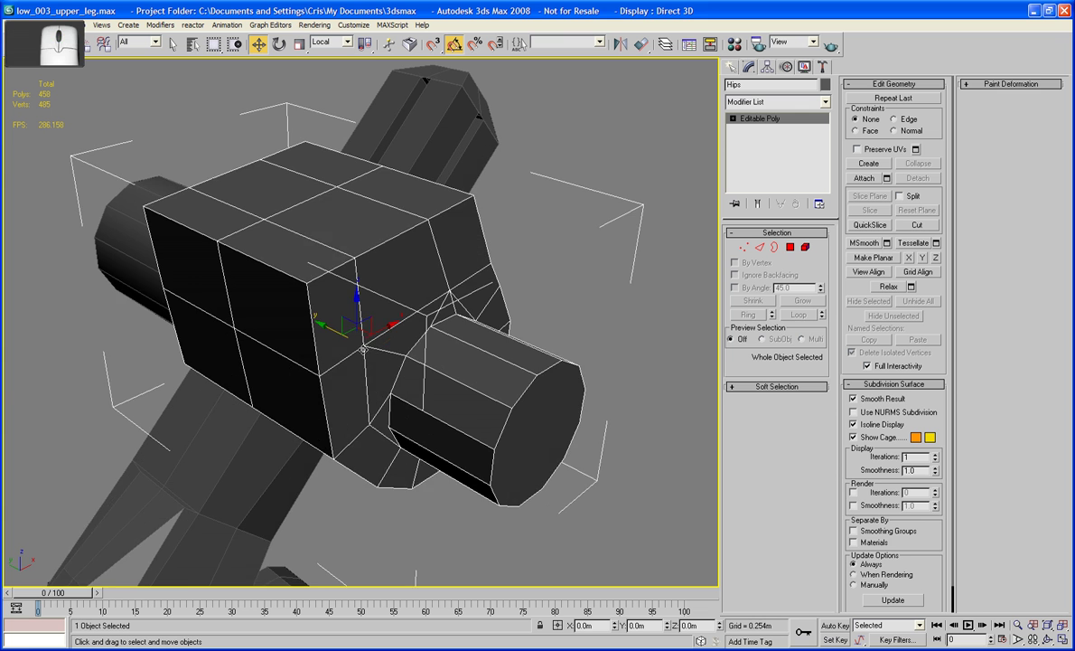
Target-weld the Hips block's inner top vertices onto the neighbouring vertices of its outer top edges.
{"action": "left_click", "coordinate": [743, 247]}
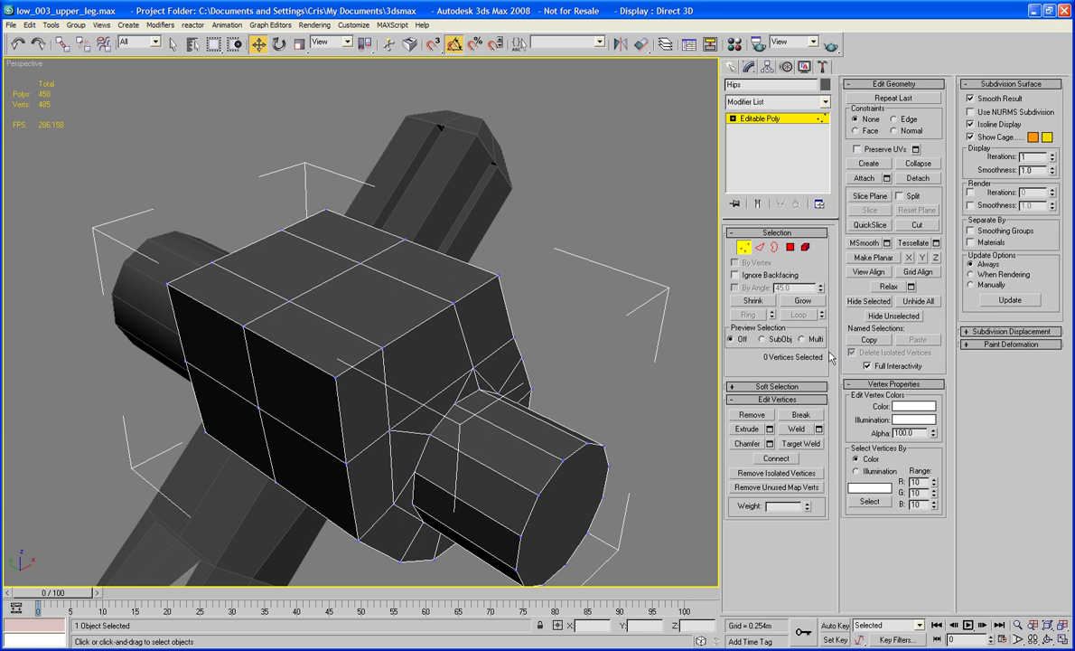
{"action": "left_click", "coordinate": [798, 444]}
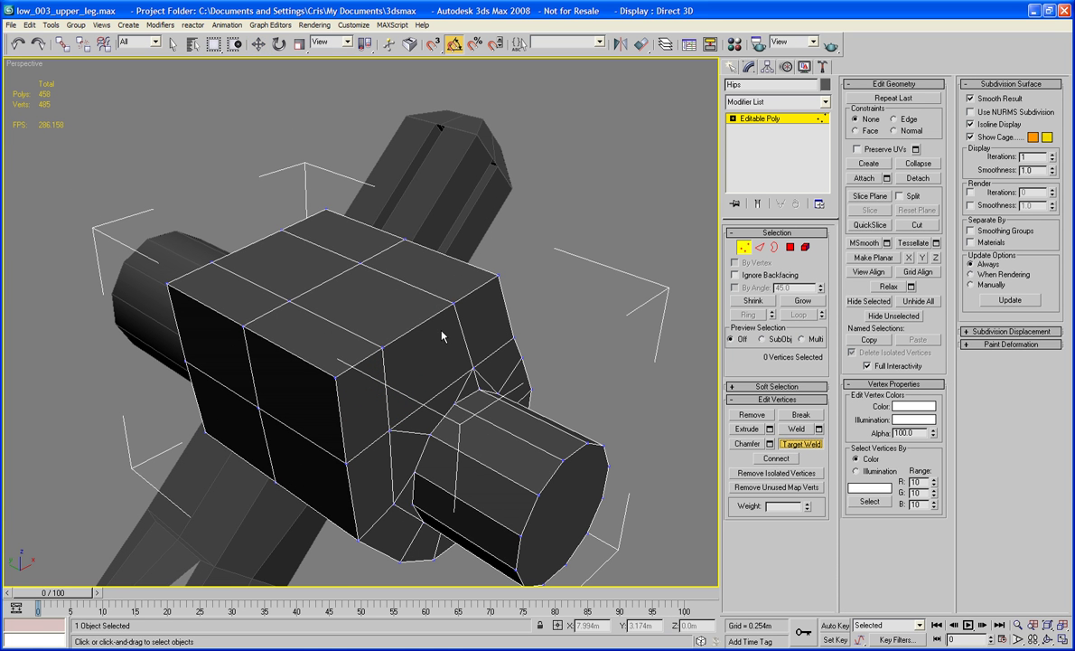
{"action": "left_click", "coordinate": [403, 239]}
{"action": "left_click", "coordinate": [290, 301]}
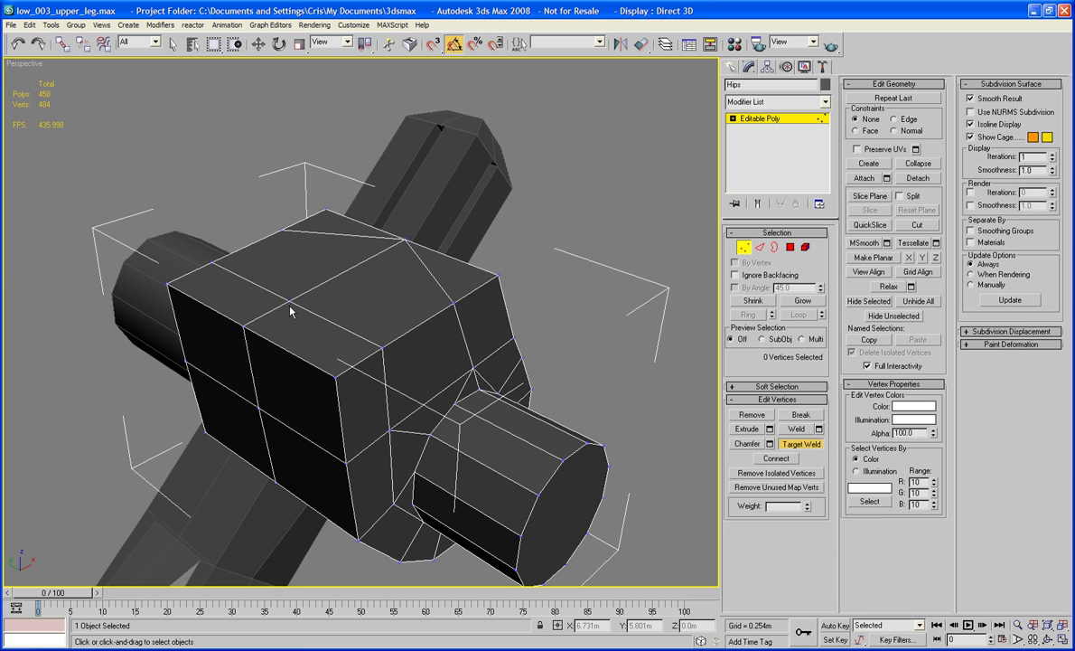
{"action": "left_click", "coordinate": [245, 326]}
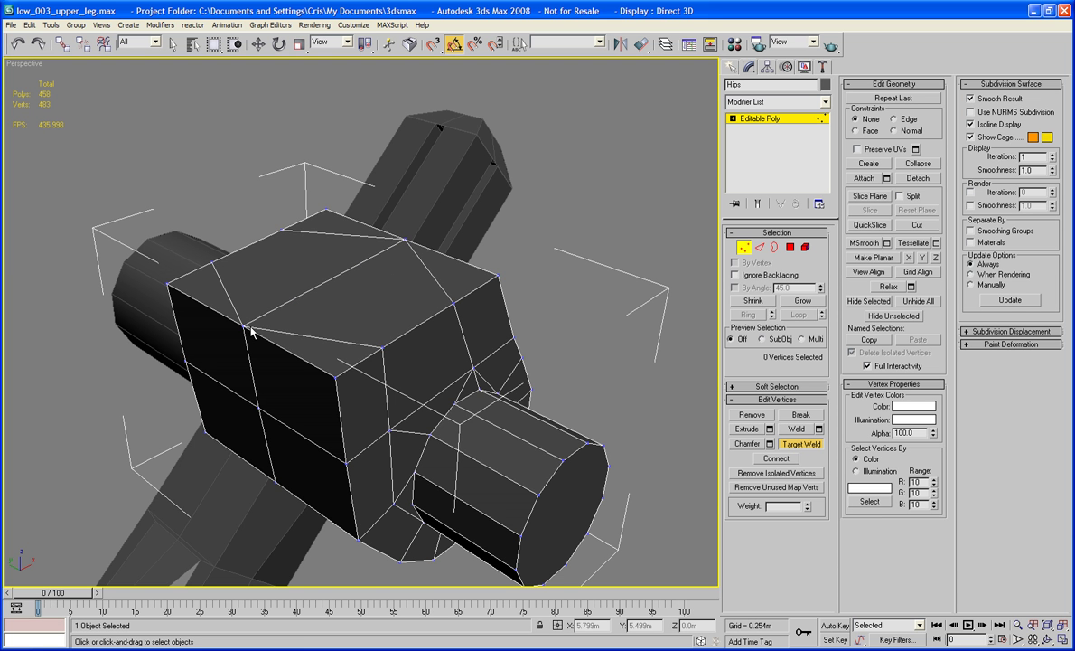
{"action": "left_click", "coordinate": [382, 348]}
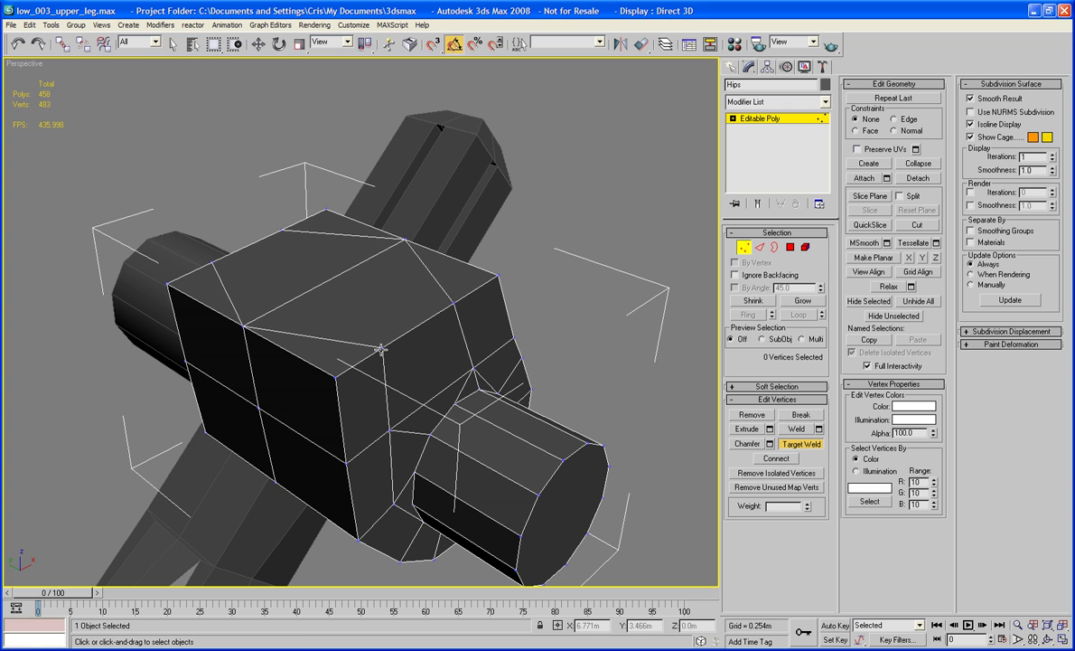
{"action": "left_click", "coordinate": [335, 376]}
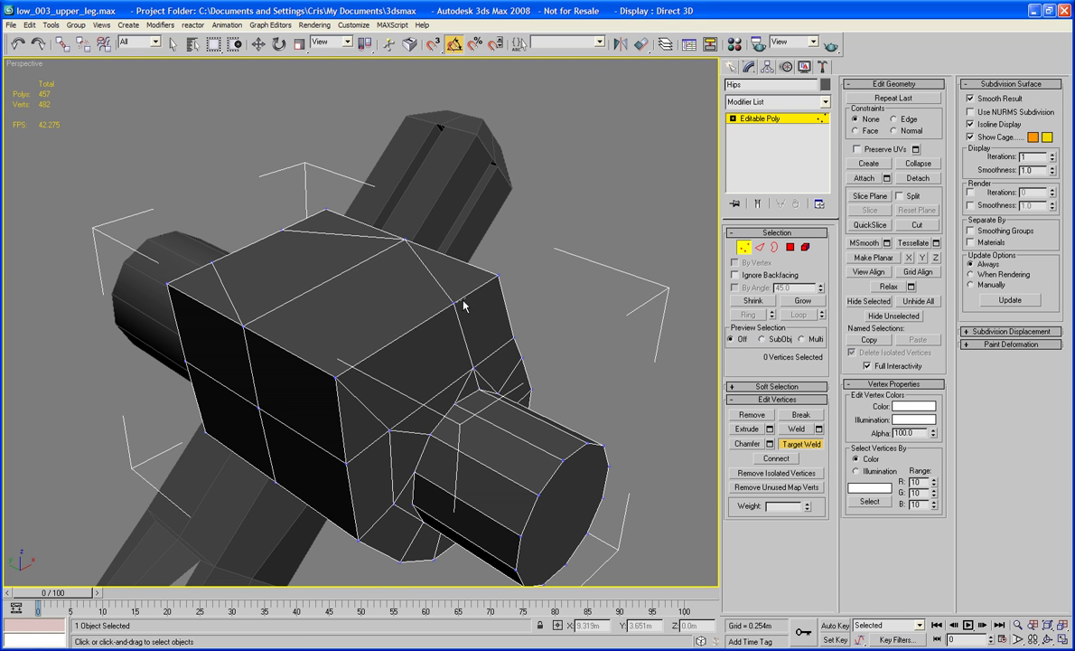
Target-weld the remaining extra top vertices on the opposite side onto the Hips block's top corners and finish vertex editing.
{"action": "middle_click_drag", "start_coordinate": [355, 284], "coordinate": [374, 319], "text": "alt"}
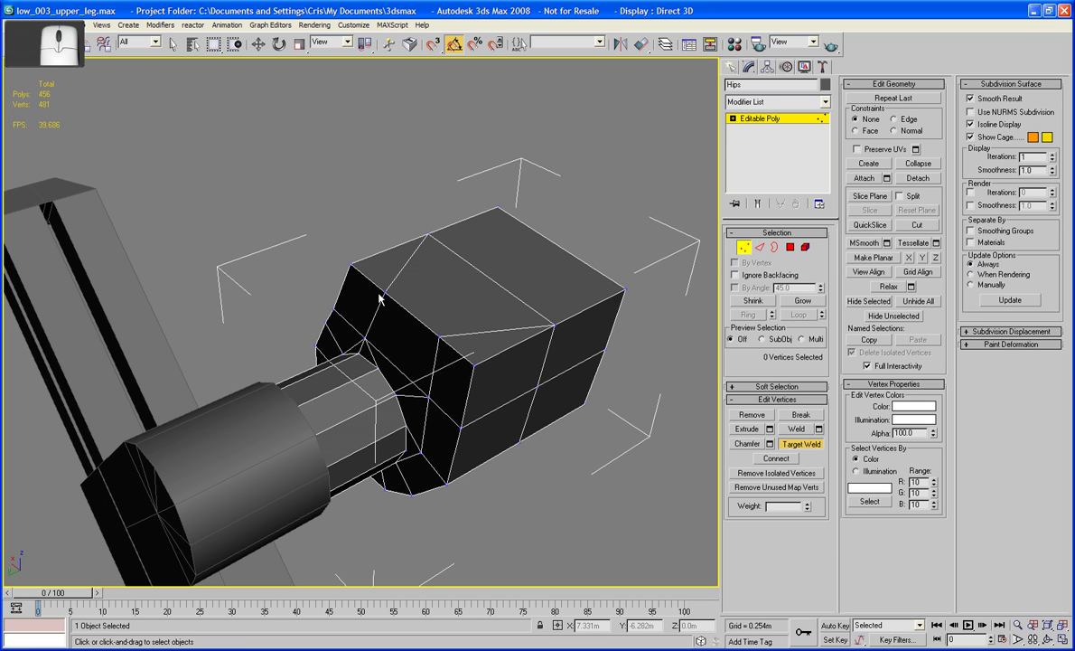
{"action": "left_click", "coordinate": [352, 263]}
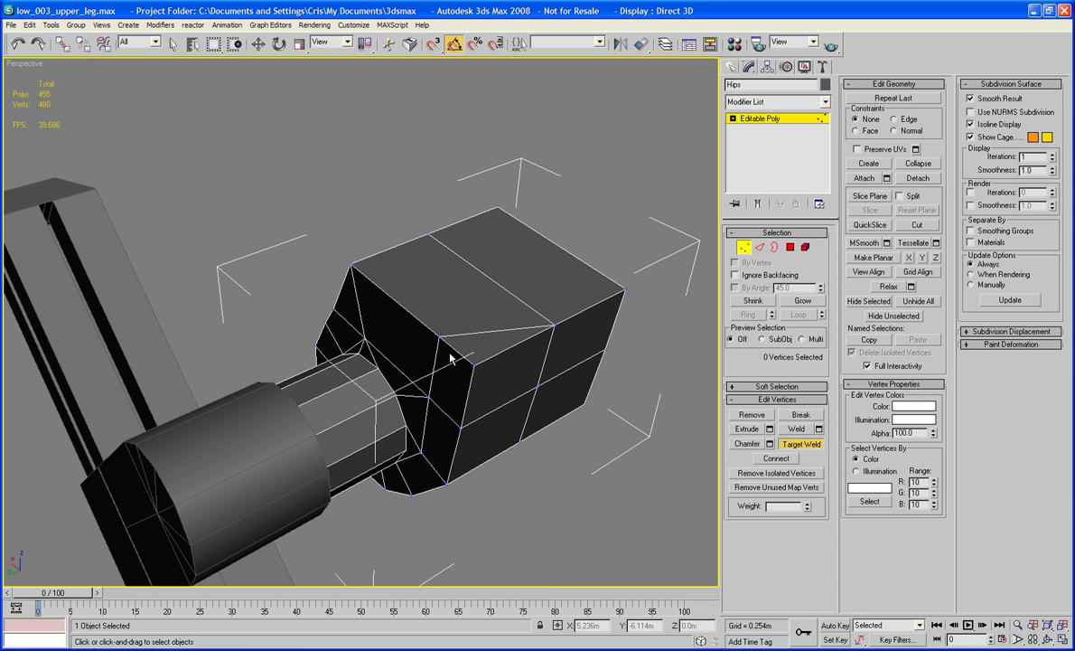
{"action": "left_click", "coordinate": [472, 362]}
{"action": "middle_click_drag", "start_coordinate": [471, 361], "coordinate": [656, 209], "text": "alt"}
{"action": "left_click", "coordinate": [742, 247]}
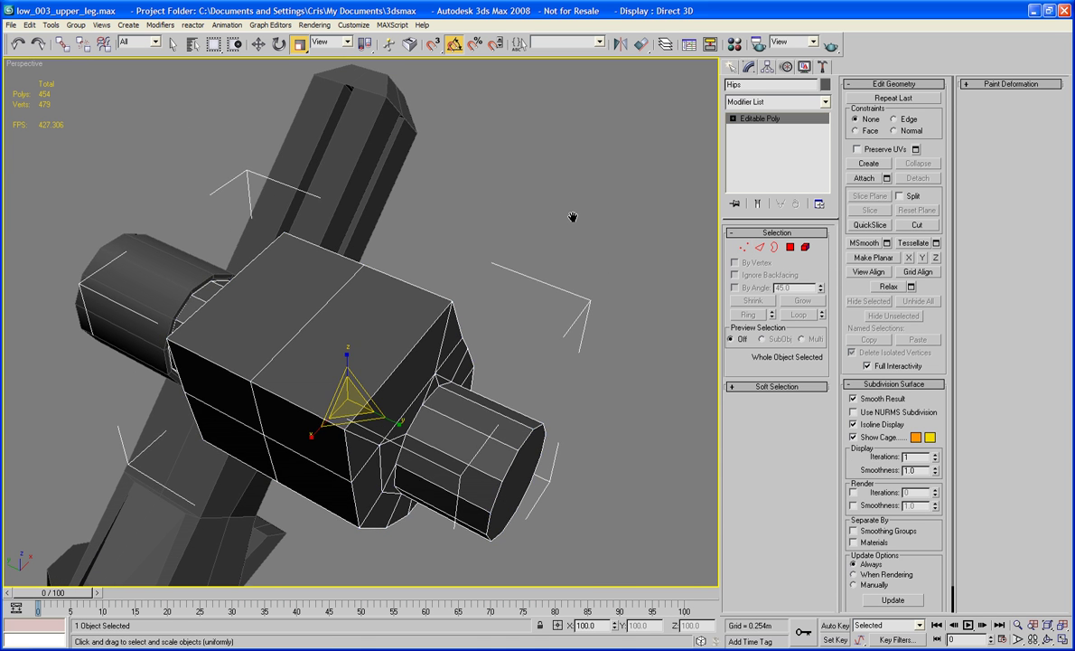
Create a 12-sided cylinder with AutoGrid on the block's top face, about 0.448 m in radius and 0.741 m high.
{"action": "middle_click_drag", "start_coordinate": [571, 218], "coordinate": [597, 159], "text": "alt"}
{"action": "left_click", "coordinate": [731, 69]}
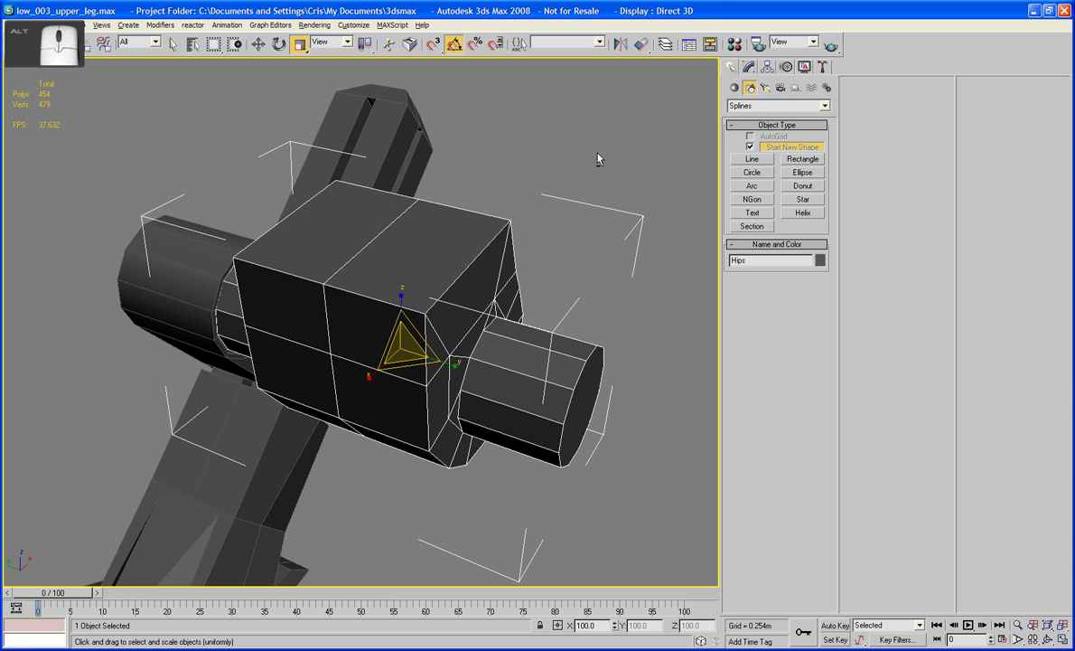
{"action": "left_click", "coordinate": [735, 91]}
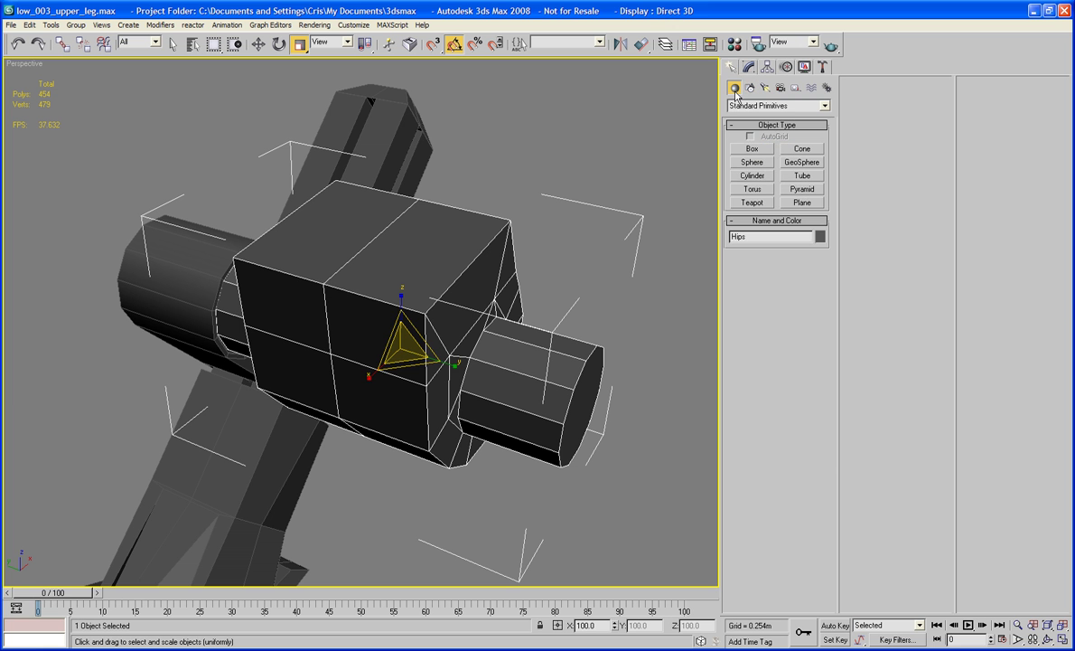
{"action": "left_click", "coordinate": [752, 175]}
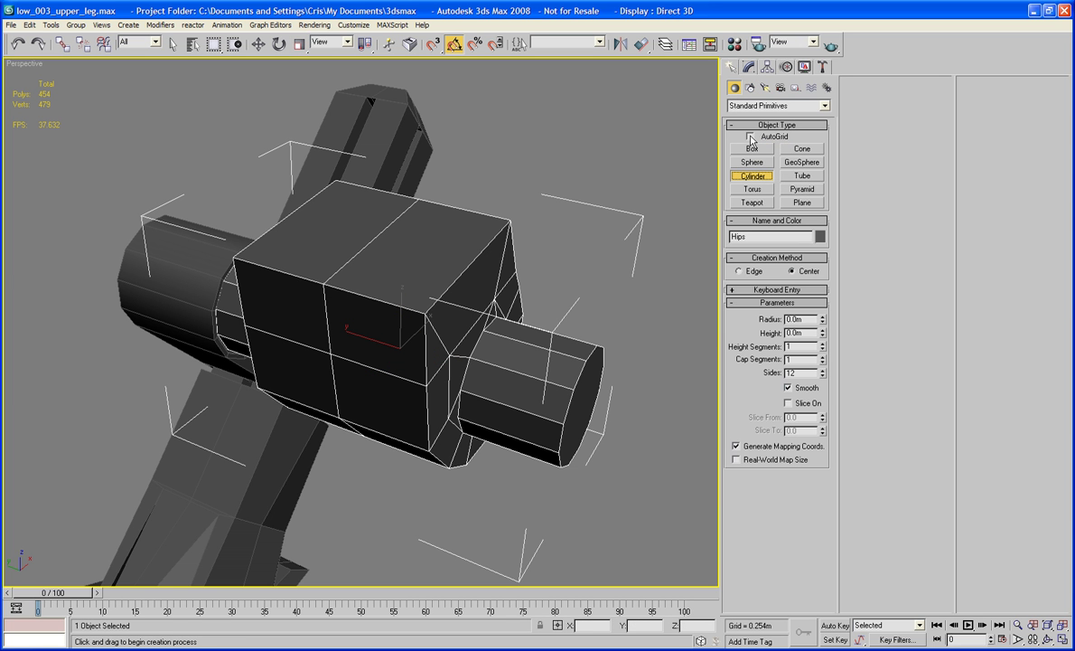
{"action": "left_click", "coordinate": [750, 137]}
{"action": "left_click_drag", "start_coordinate": [376, 236], "coordinate": [385, 270]}
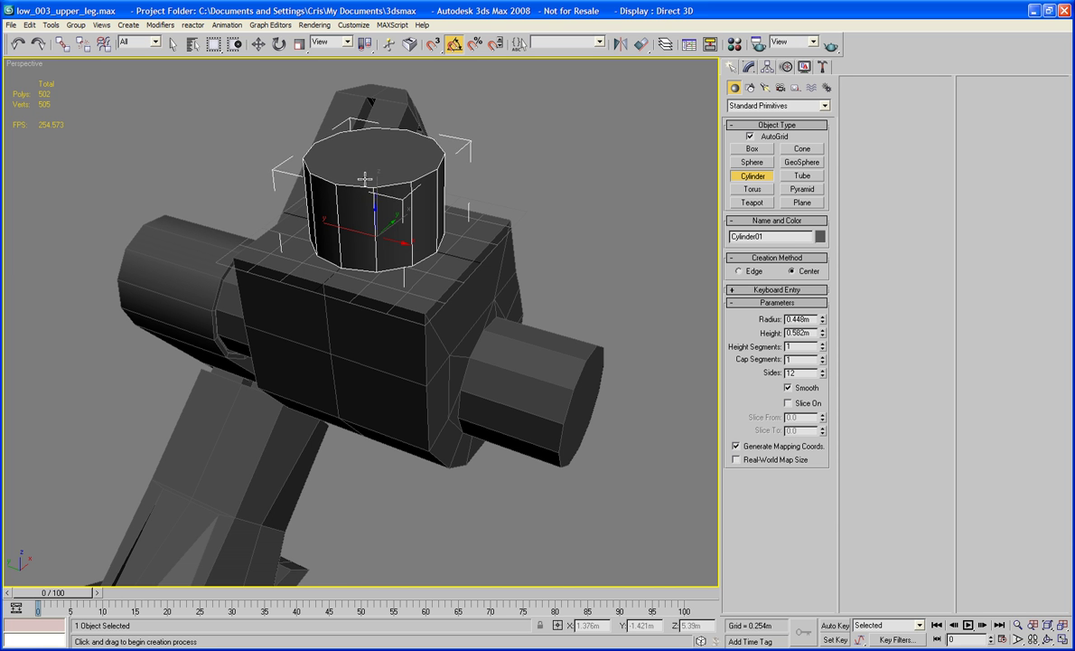
{"action": "left_click", "coordinate": [365, 153]}
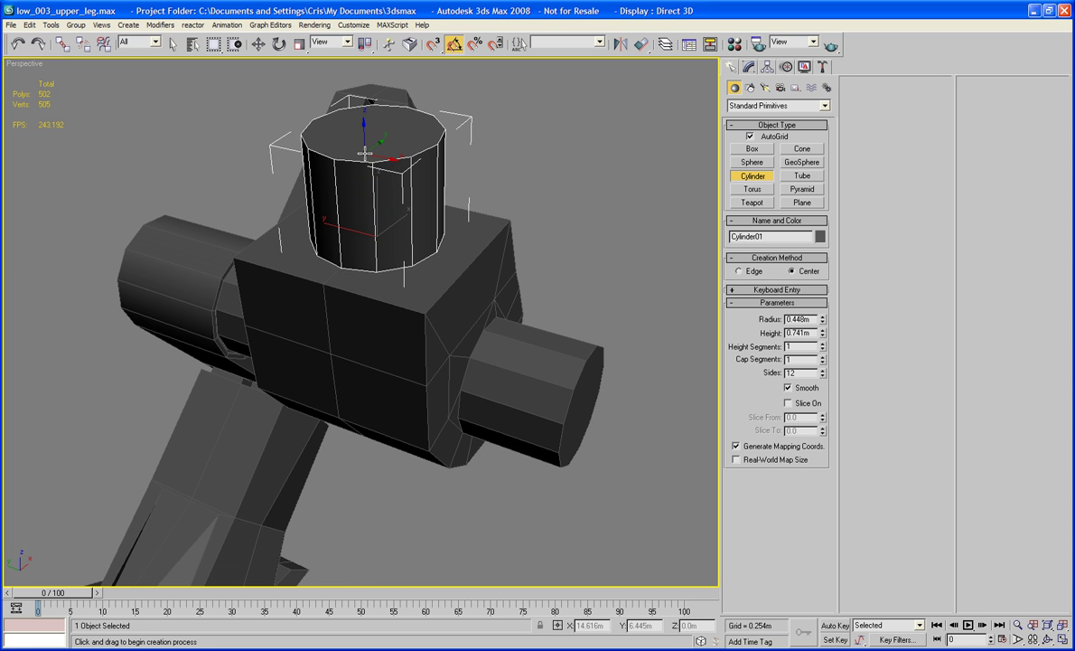
Check the cylinder in wireframe Left and Front views, and convert it to an Editable Poly.
{"action": "key", "text": "l"}
{"action": "key", "text": "F3"}
{"action": "middle_click_drag", "start_coordinate": [365, 136], "coordinate": [365, 200]}
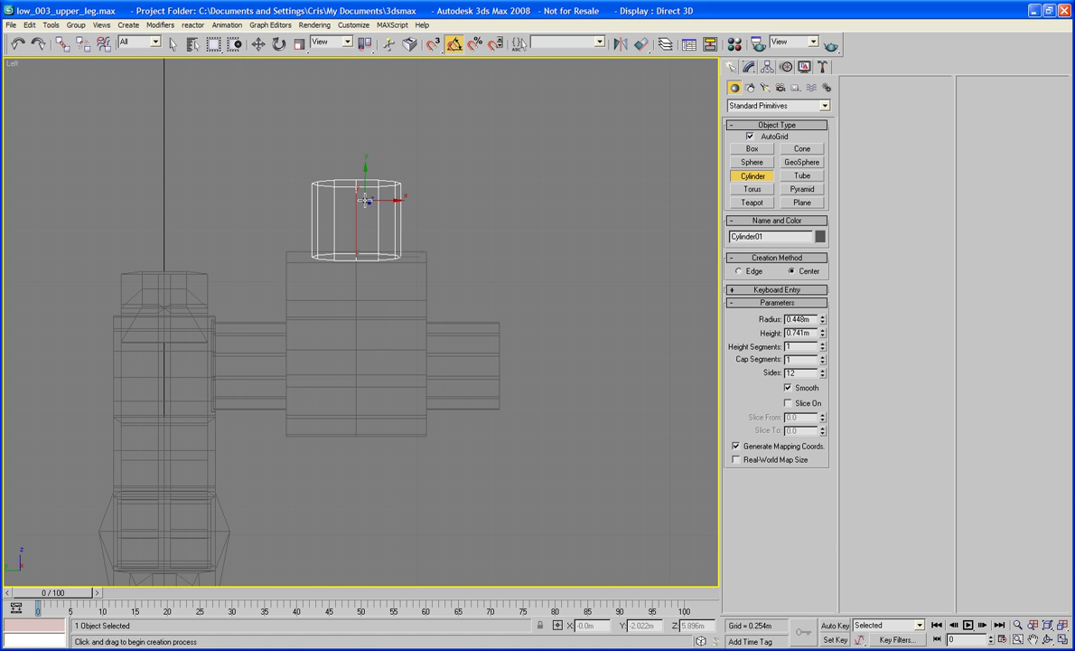
{"action": "key", "text": "f"}
{"action": "scroll", "coordinate": [434, 325], "scroll_direction": "up", "scroll_amount": 3}
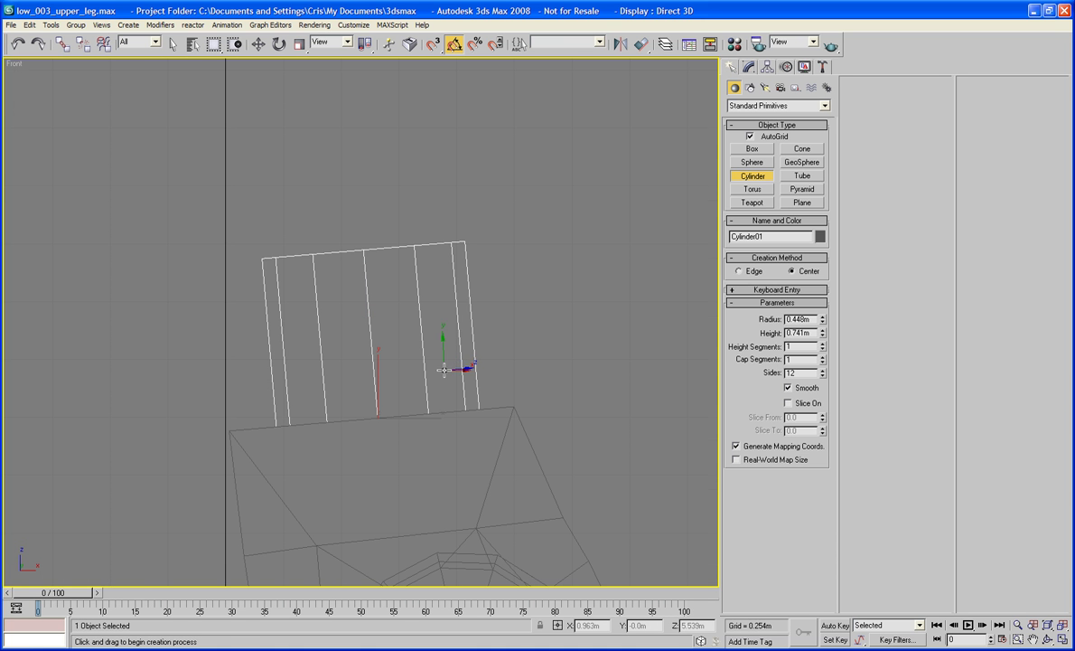
{"action": "key", "text": "r"}
{"action": "right_click", "coordinate": [414, 322]}
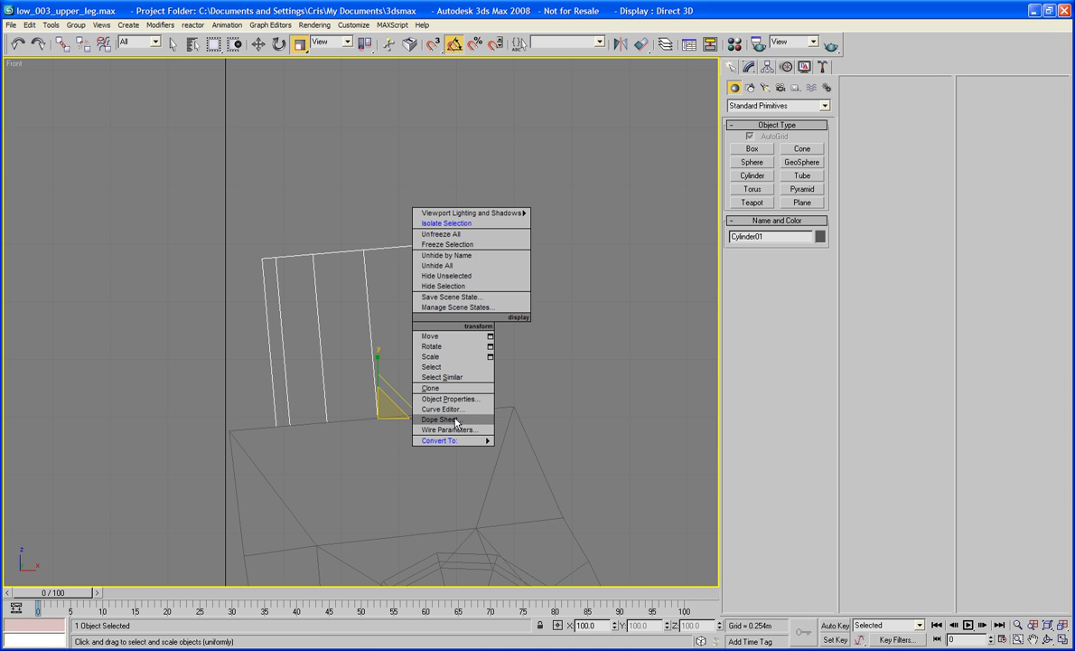
{"action": "mouse_move", "coordinate": [463, 443]}
{"action": "left_click", "coordinate": [540, 450]}
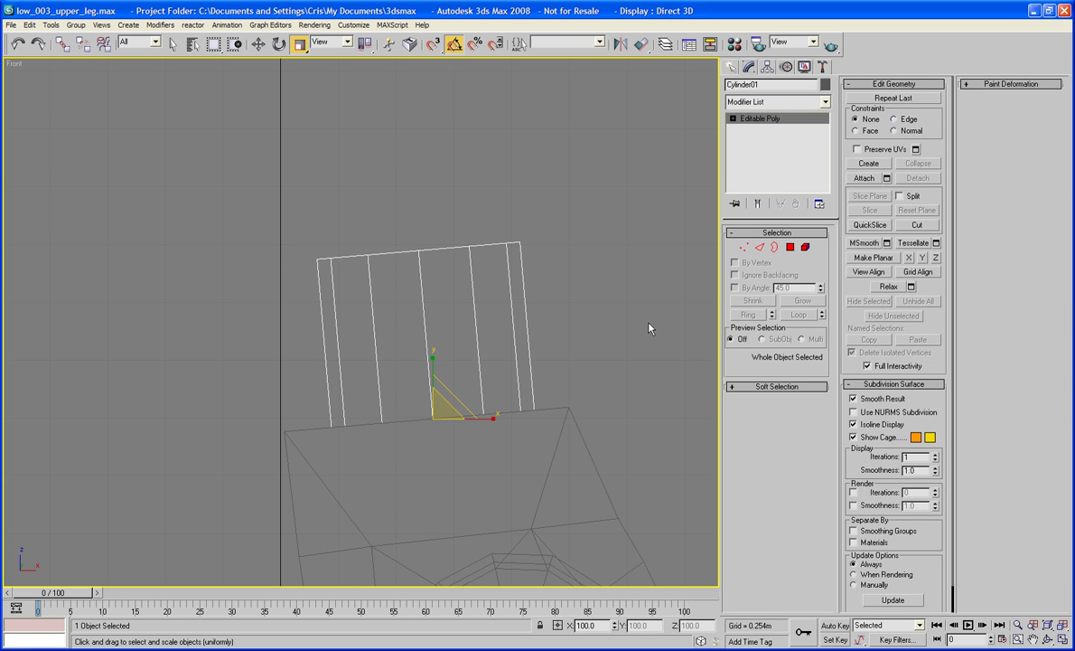
Rotate the cylinder's 12 top vertices about -4.67 degrees around Z in the Front view, with angle snap off, to level its top.
{"action": "left_click", "coordinate": [743, 248]}
{"action": "left_click_drag", "start_coordinate": [343, 254], "coordinate": [567, 303]}
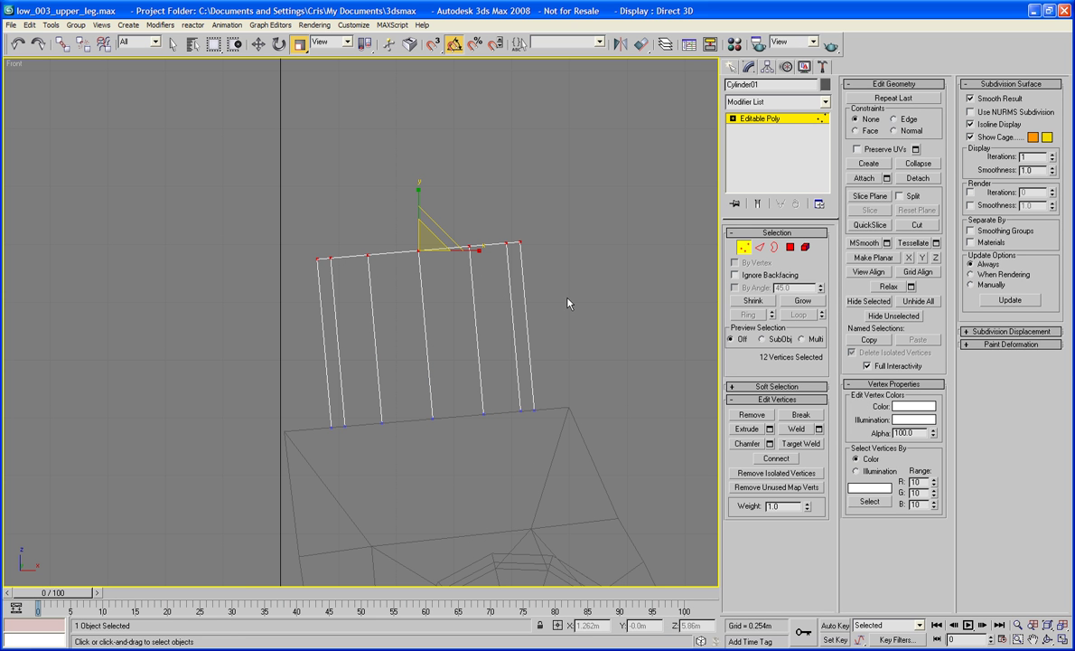
{"action": "left_click", "coordinate": [279, 45]}
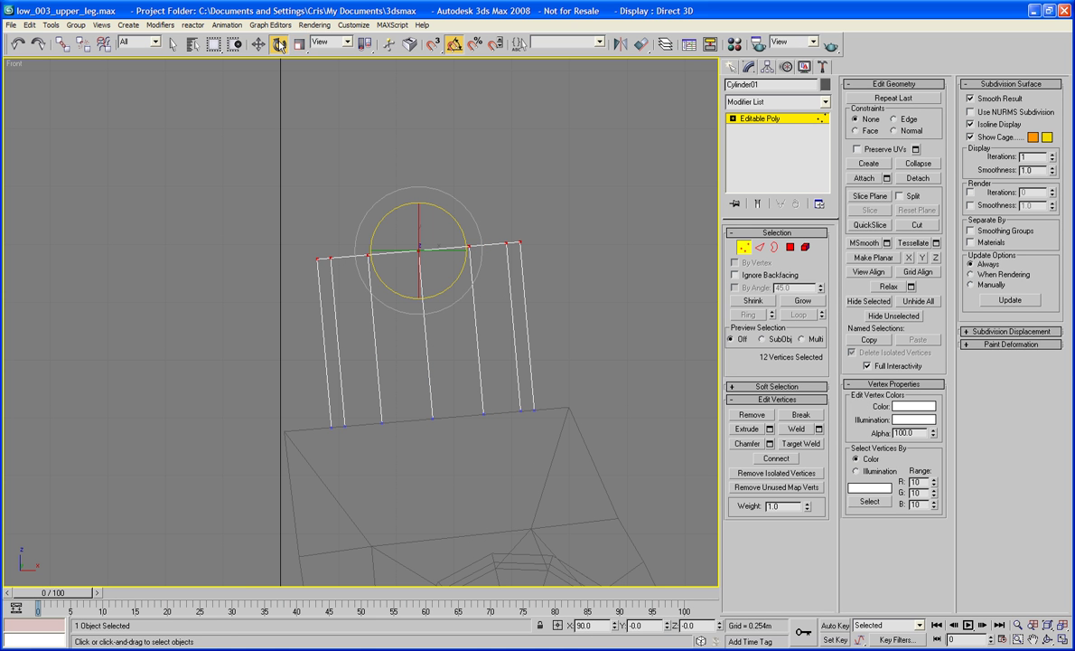
{"action": "key", "text": "a"}
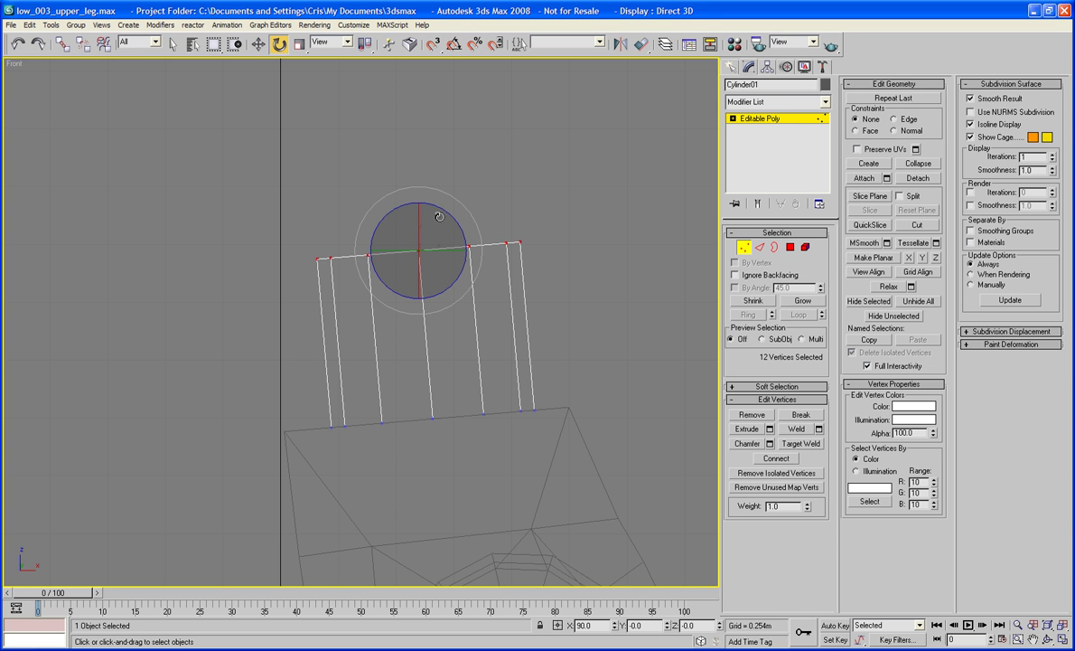
{"action": "left_click_drag", "start_coordinate": [442, 212], "coordinate": [446, 214]}
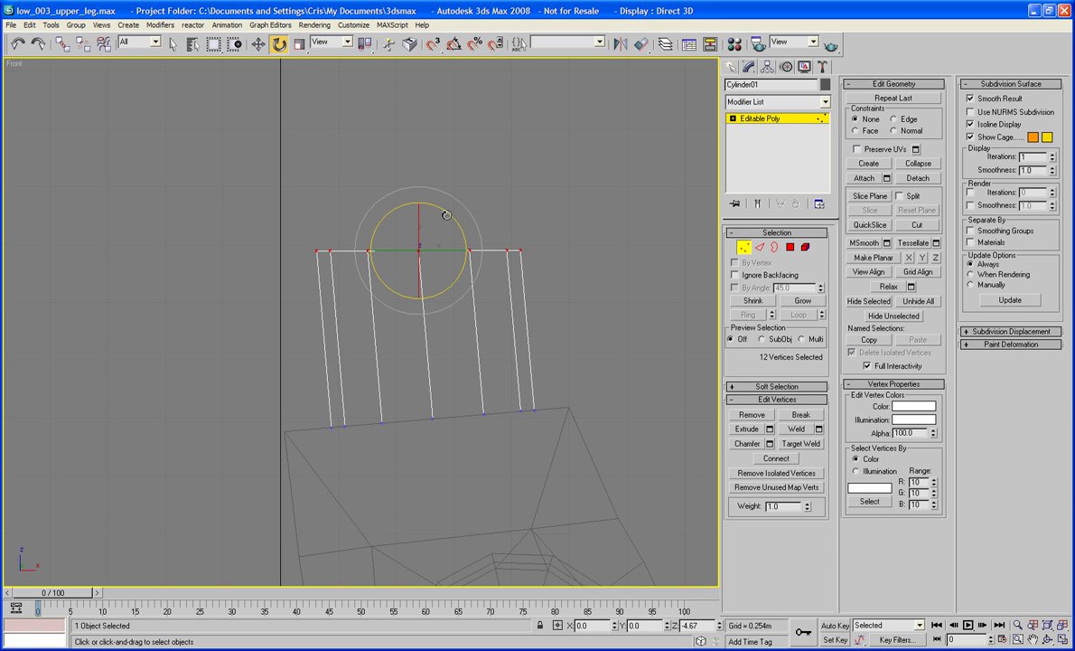
Try to scale the cylinder's top vertices slightly along X, check them in Perspective, and undo the scaling.
{"action": "left_click", "coordinate": [299, 45]}
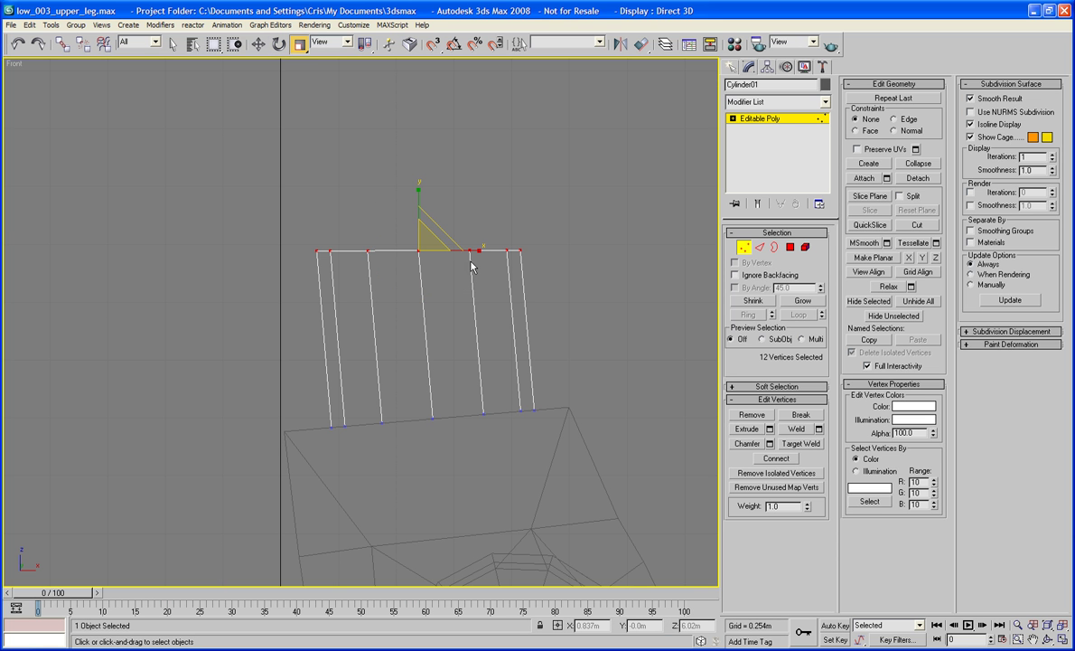
{"action": "left_click_drag", "start_coordinate": [471, 252], "coordinate": [470, 251]}
{"action": "left_click", "coordinate": [475, 166]}
{"action": "key", "text": "p"}
{"action": "middle_click_drag", "start_coordinate": [465, 252], "coordinate": [425, 290], "text": "alt"}
{"action": "key", "text": "ctrl+z"}
{"action": "key", "text": "ctrl+z"}
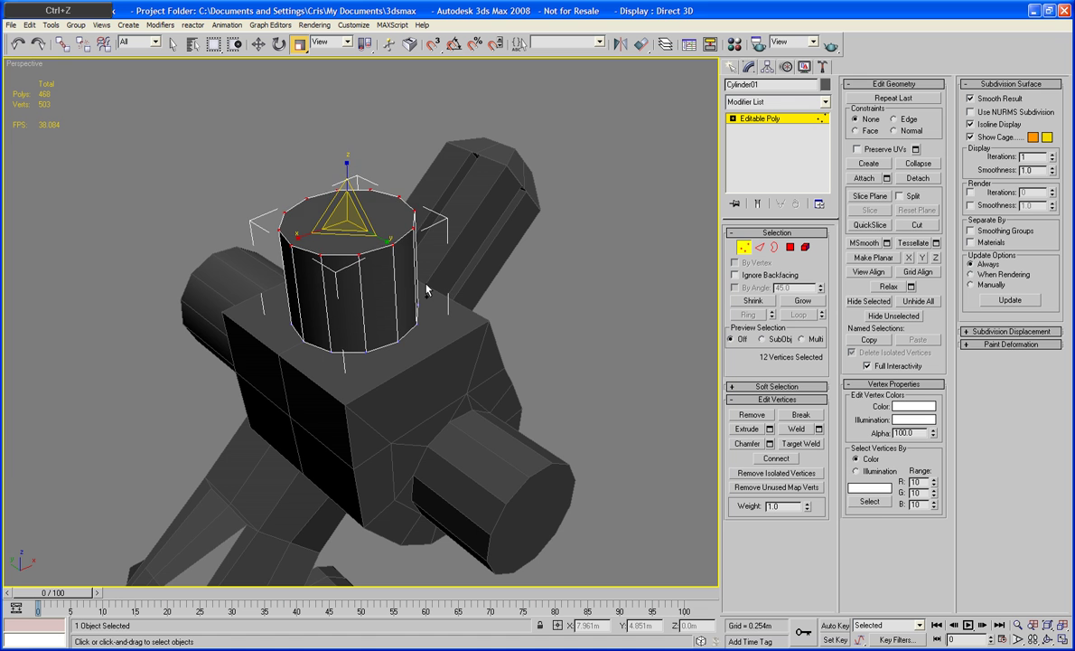
Finish the cylinder's vertex editing, deselect it, and examine how it sits on the block.
{"action": "left_click", "coordinate": [526, 250]}
{"action": "middle_click_drag", "start_coordinate": [527, 251], "coordinate": [584, 296], "text": "alt"}
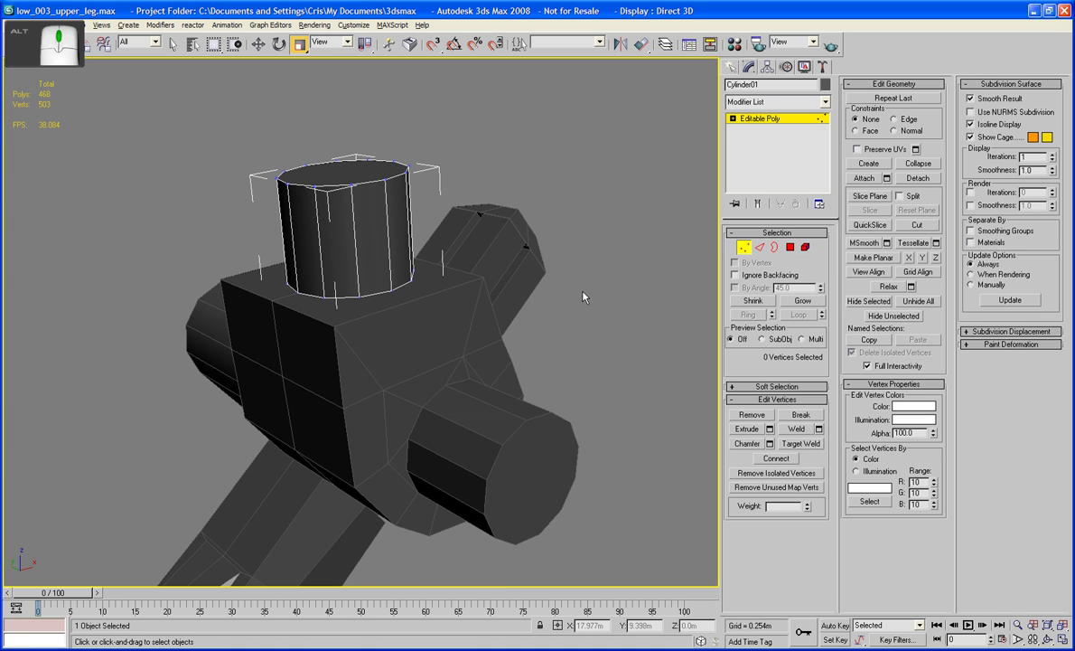
{"action": "left_click", "coordinate": [745, 248]}
{"action": "middle_click_drag", "start_coordinate": [662, 284], "coordinate": [628, 290], "text": "alt"}
{"action": "left_click", "coordinate": [612, 303]}
{"action": "scroll", "coordinate": [628, 290], "scroll_direction": "up", "scroll_amount": 5}
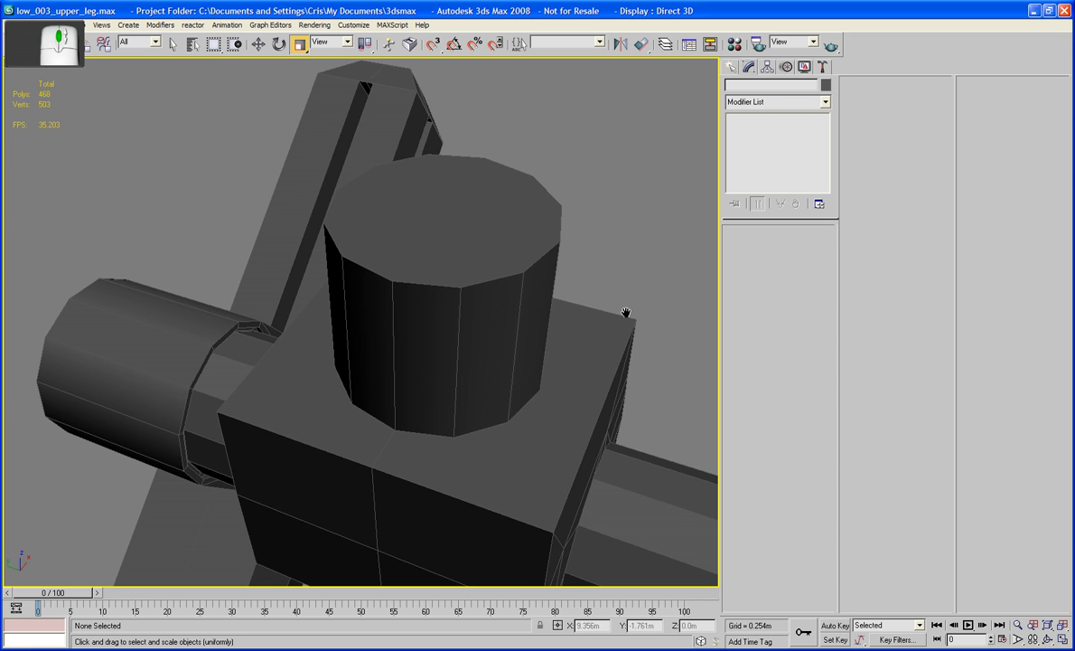
Isolate the cylinder to delete its bottom cap polygon, and return to the full scene.
{"action": "left_click", "coordinate": [486, 276]}
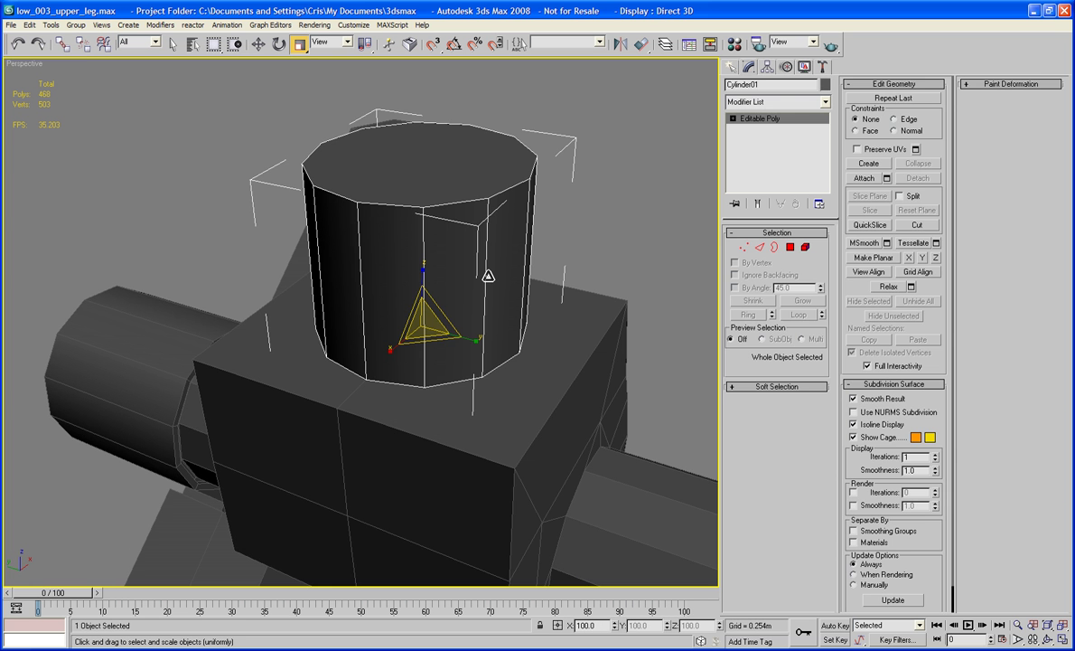
{"action": "right_click", "coordinate": [488, 276]}
{"action": "left_click", "coordinate": [515, 172]}
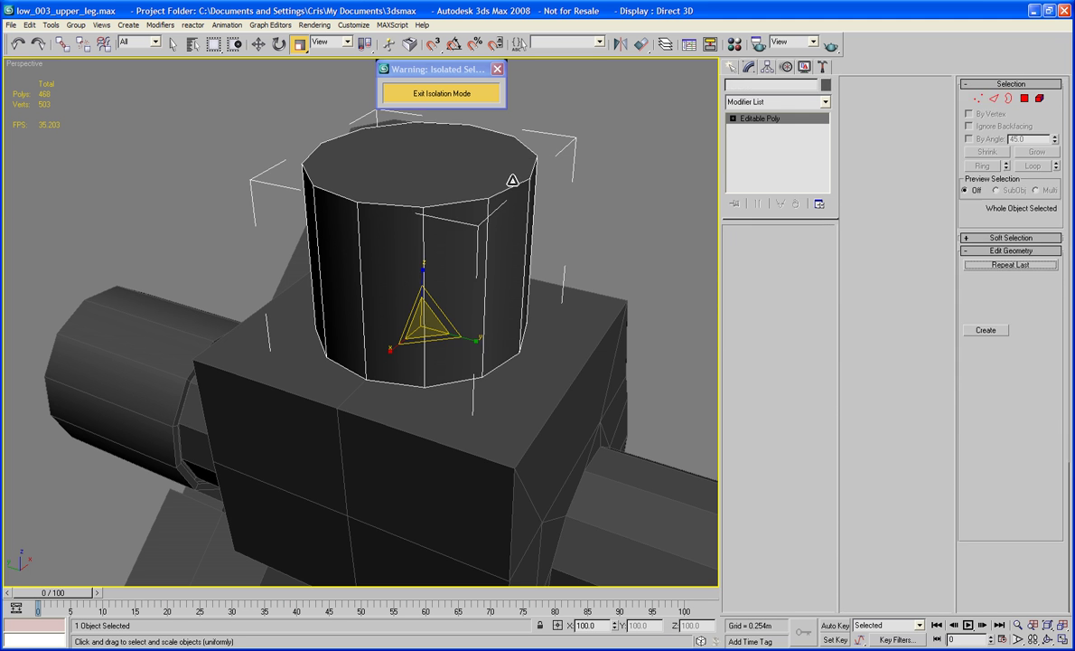
{"action": "middle_click_drag", "start_coordinate": [512, 173], "coordinate": [471, 142], "text": "alt"}
{"action": "left_click", "coordinate": [791, 249]}
{"action": "left_click", "coordinate": [460, 395]}
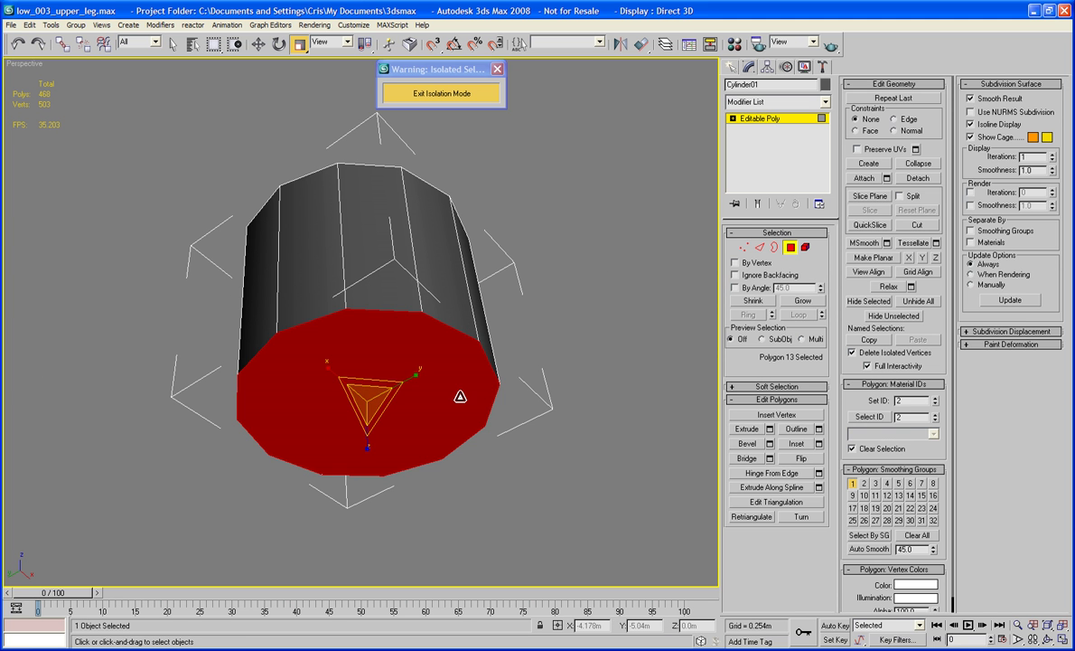
{"action": "key", "text": "Delete"}
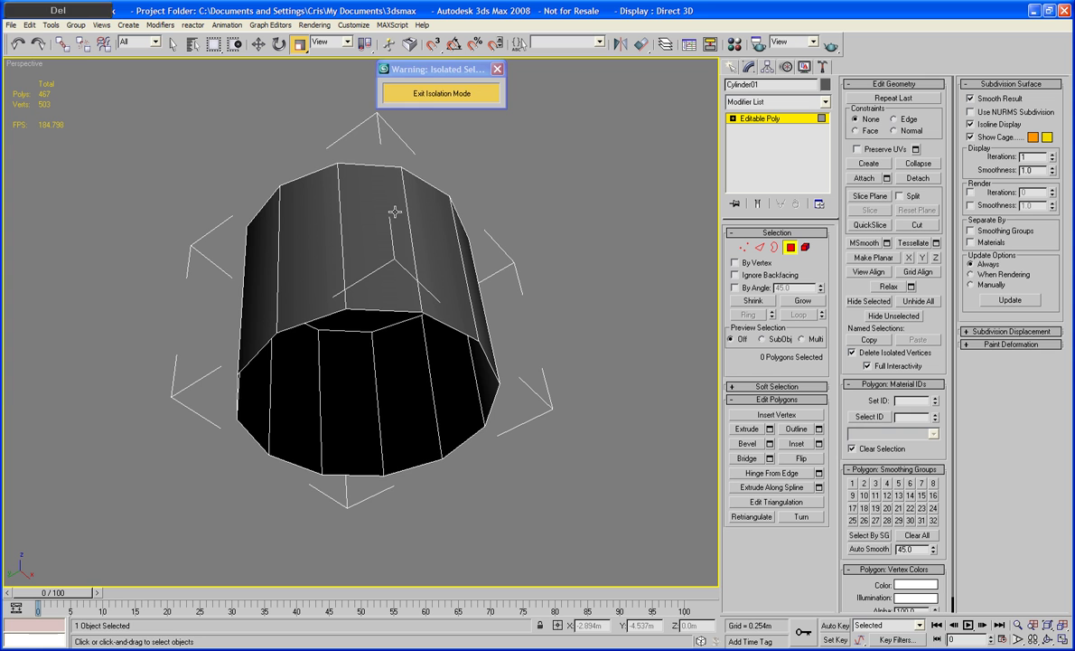
{"action": "left_click", "coordinate": [401, 93]}
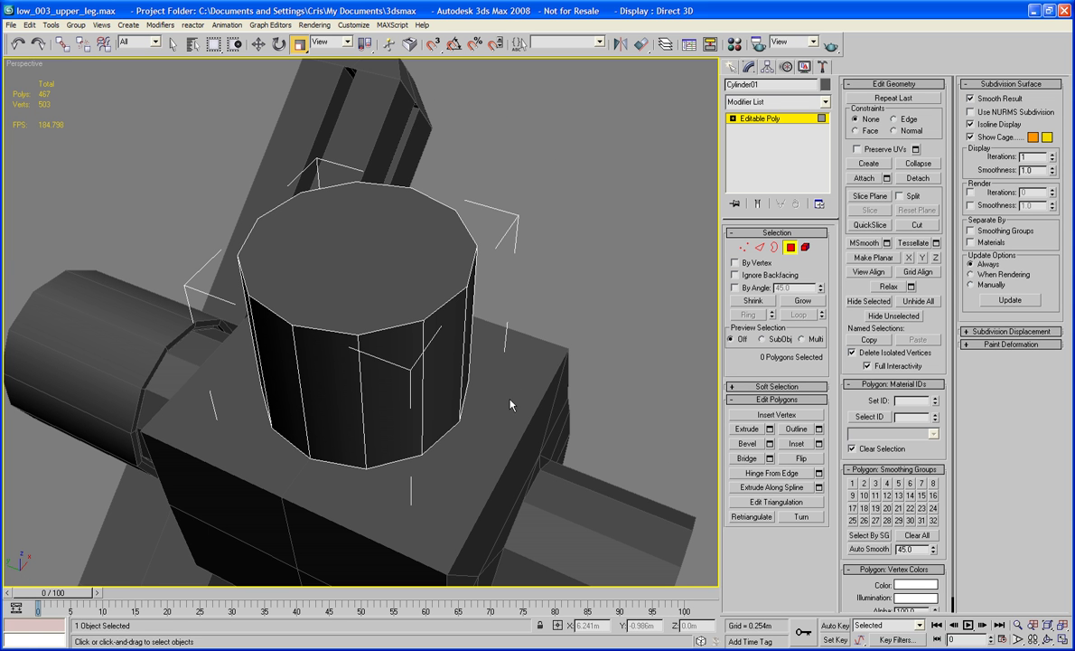
{"action": "mouse_move", "coordinate": [454, 336]}
{"action": "middle_mouse_down", "text": "alt"}
{"action": "mouse_move", "coordinate": [524, 359]}
{"action": "mouse_move", "coordinate": [509, 330]}
{"action": "mouse_move", "coordinate": [576, 341]}
{"action": "mouse_move", "coordinate": [468, 347]}
{"action": "middle_mouse_up", "text": "alt"}
{"action": "scroll", "coordinate": [530, 326], "scroll_direction": "down", "scroll_amount": 5}
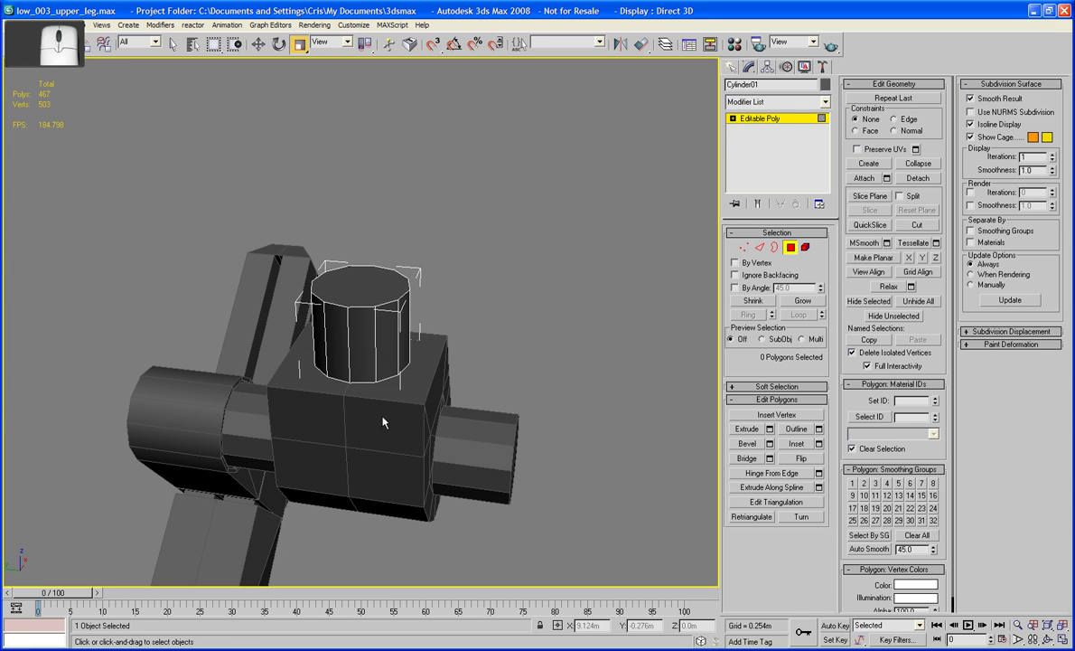
{"action": "left_click", "coordinate": [789, 247]}
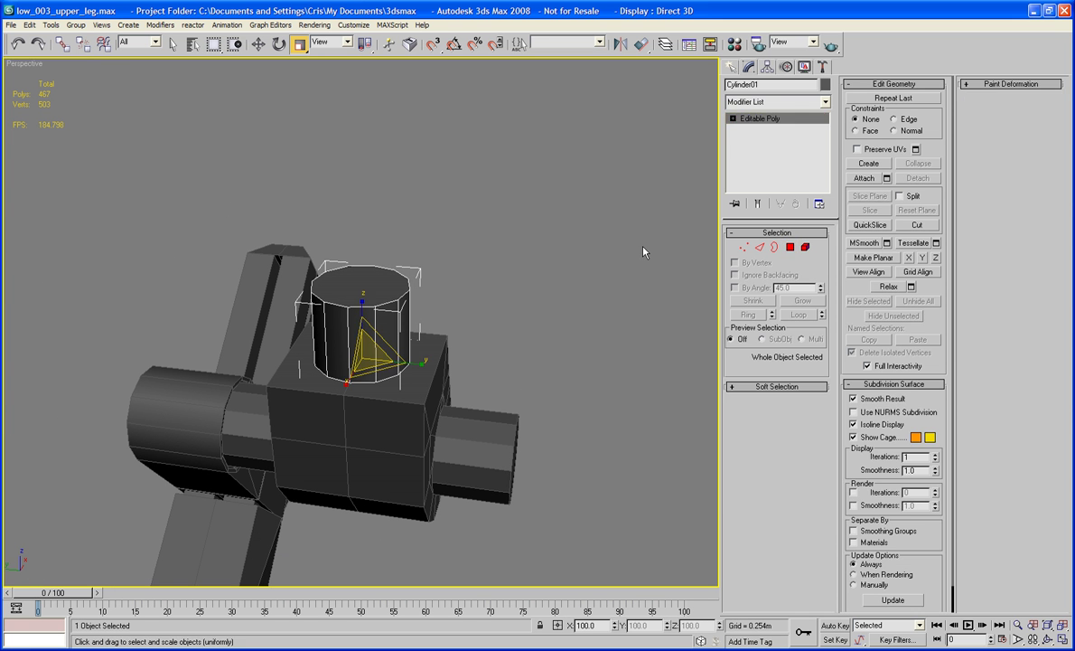
Delete the two top polygons of the Hips block beneath the cylinder.
{"action": "left_click", "coordinate": [427, 384]}
{"action": "middle_click_drag", "start_coordinate": [428, 384], "coordinate": [401, 384], "text": "alt"}
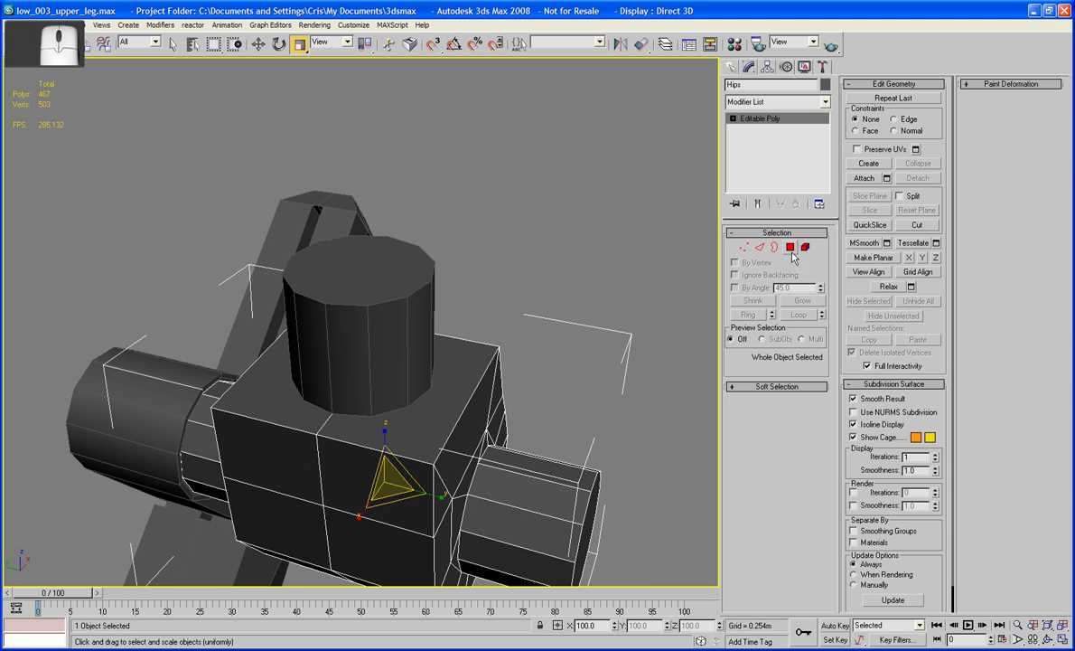
{"action": "left_click", "coordinate": [791, 247]}
{"action": "left_click", "coordinate": [428, 431]}
{"action": "middle_click_drag", "start_coordinate": [312, 419], "coordinate": [356, 436], "text": "alt"}
{"action": "key", "text": "Delete"}
{"action": "middle_click_drag", "start_coordinate": [298, 499], "coordinate": [394, 426], "text": "alt"}
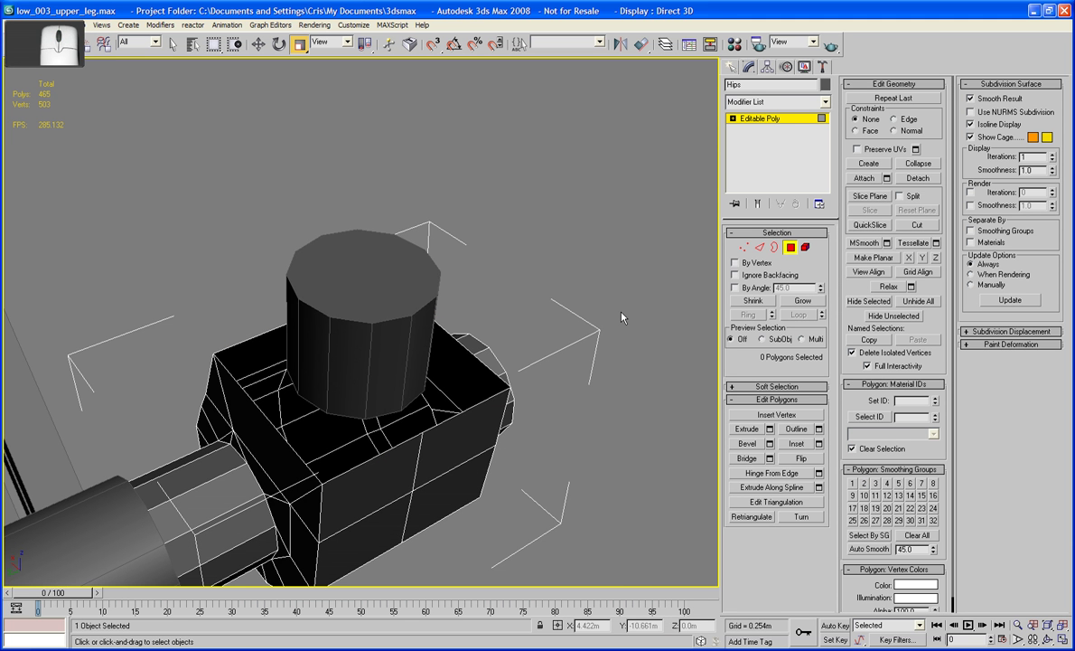
Leave polygon editing on the Hips block and attach the cylinder above it to the same object.
{"action": "left_click", "coordinate": [791, 246]}
{"action": "middle_click_drag", "start_coordinate": [686, 269], "coordinate": [697, 273], "text": "alt"}
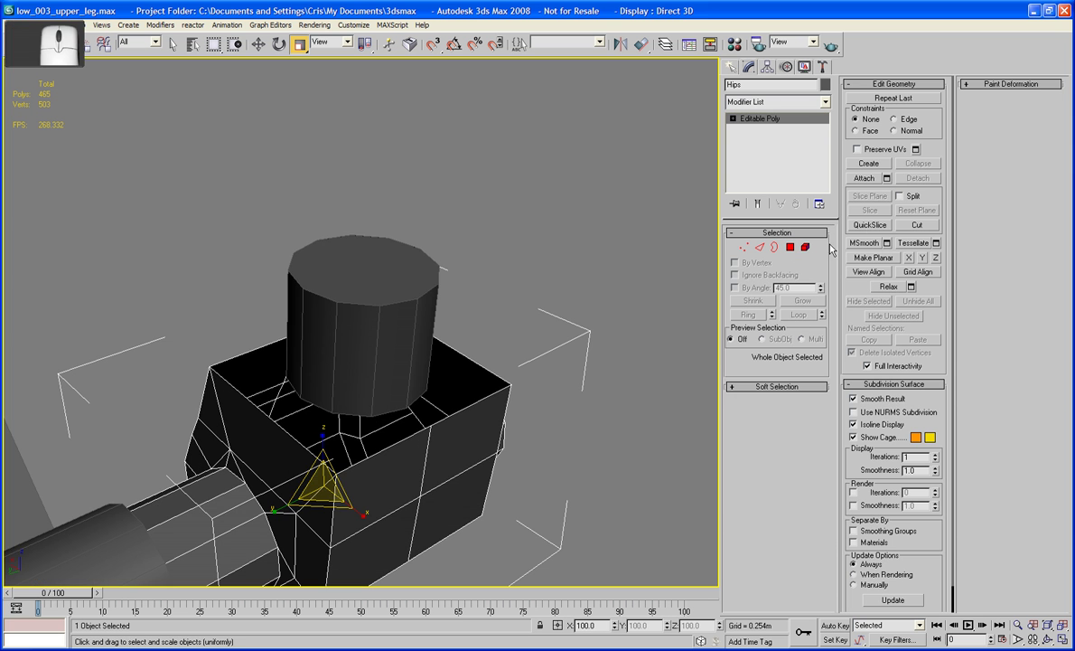
{"action": "left_click", "coordinate": [865, 178]}
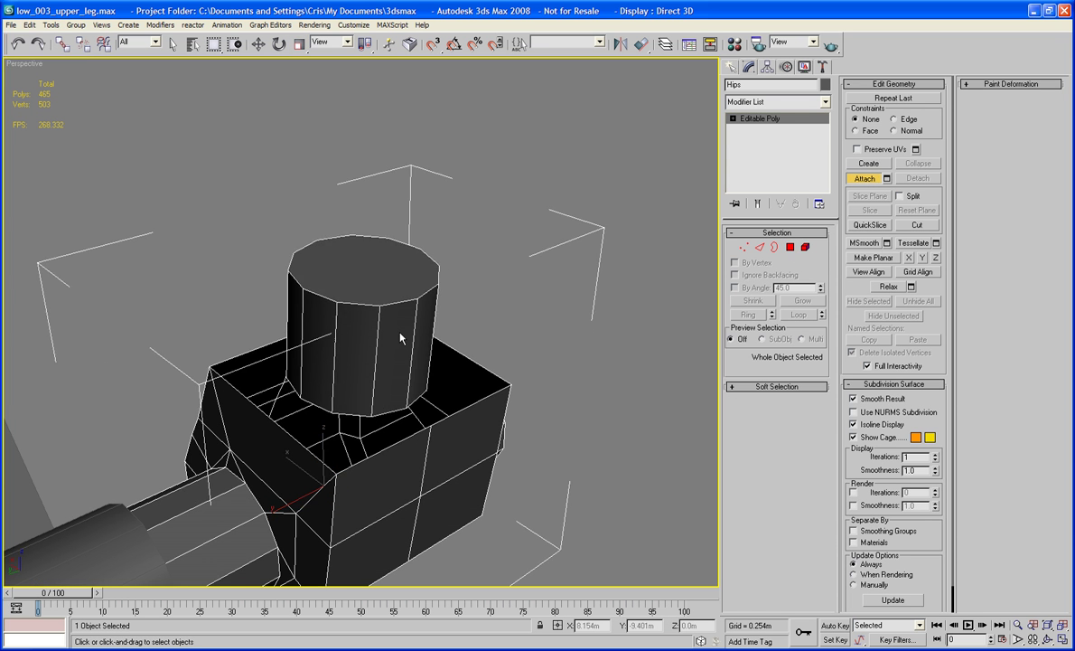
{"action": "middle_click_drag", "start_coordinate": [401, 338], "coordinate": [334, 296], "text": "alt"}
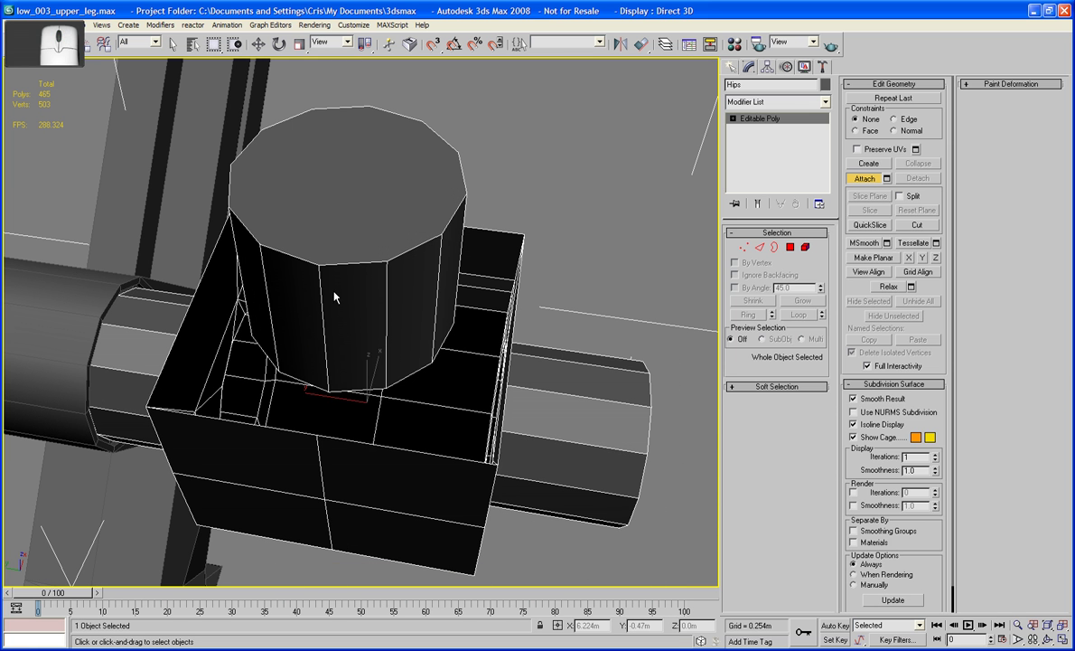
Bridge the cylinder's bottom edges to the Hips block's front and back top edges with four polygons.
{"action": "left_click", "coordinate": [759, 248]}
{"action": "left_click", "coordinate": [747, 477]}
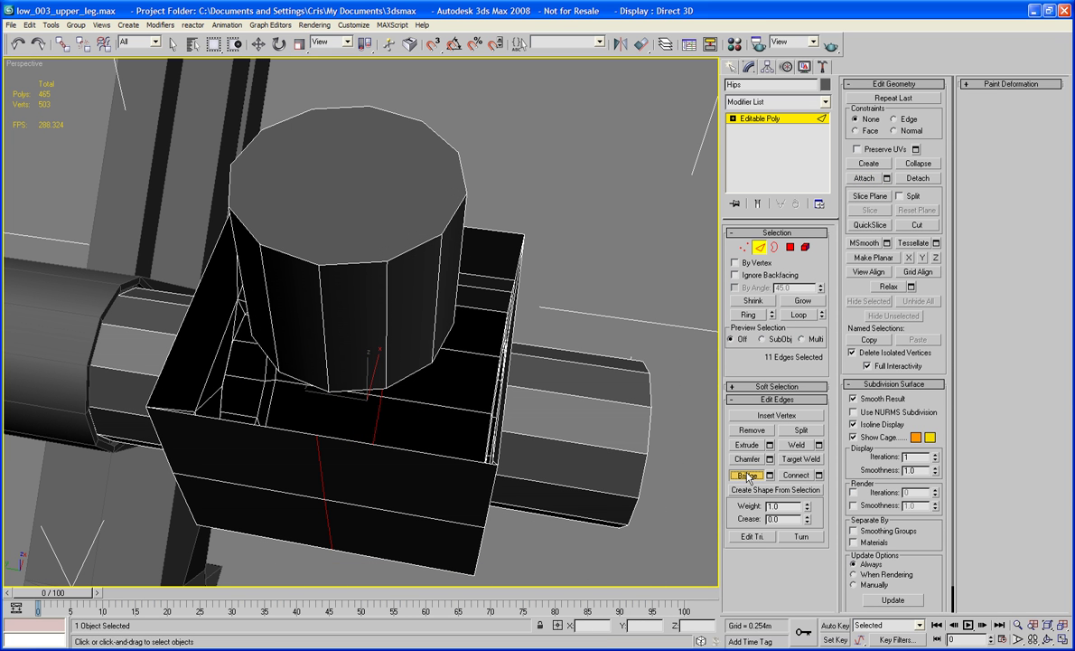
{"action": "left_click", "coordinate": [376, 446]}
{"action": "middle_click_drag", "start_coordinate": [377, 443], "coordinate": [409, 444], "text": "alt"}
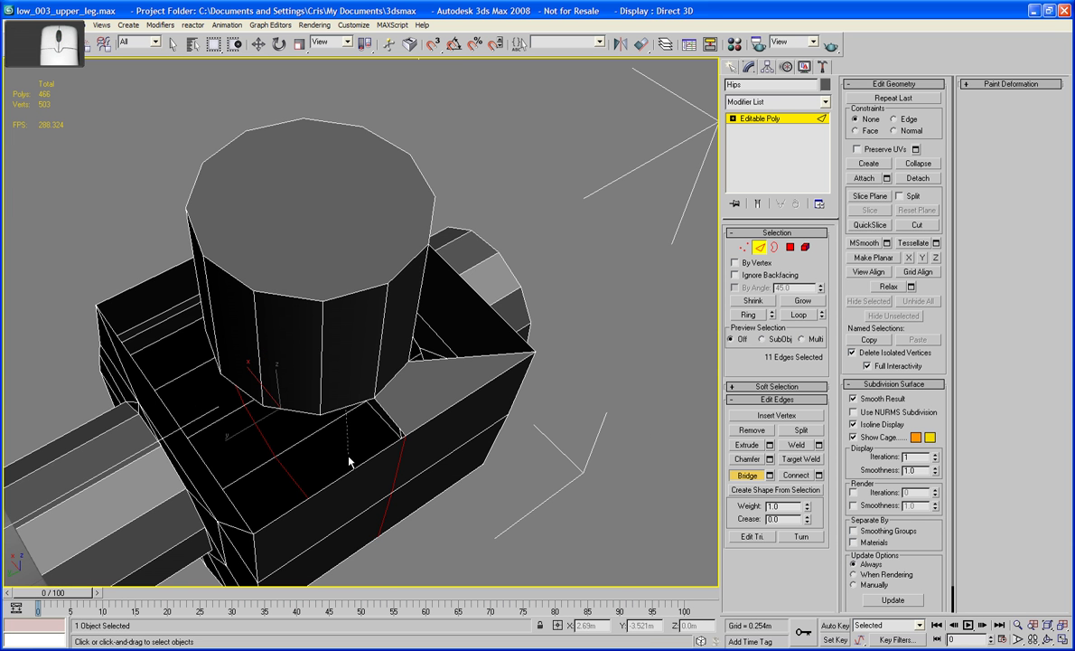
{"action": "left_click", "coordinate": [329, 432]}
{"action": "middle_click_drag", "start_coordinate": [329, 432], "coordinate": [400, 438], "text": "alt"}
{"action": "left_click", "coordinate": [397, 396]}
{"action": "middle_click_drag", "start_coordinate": [397, 396], "coordinate": [419, 406], "text": "alt"}
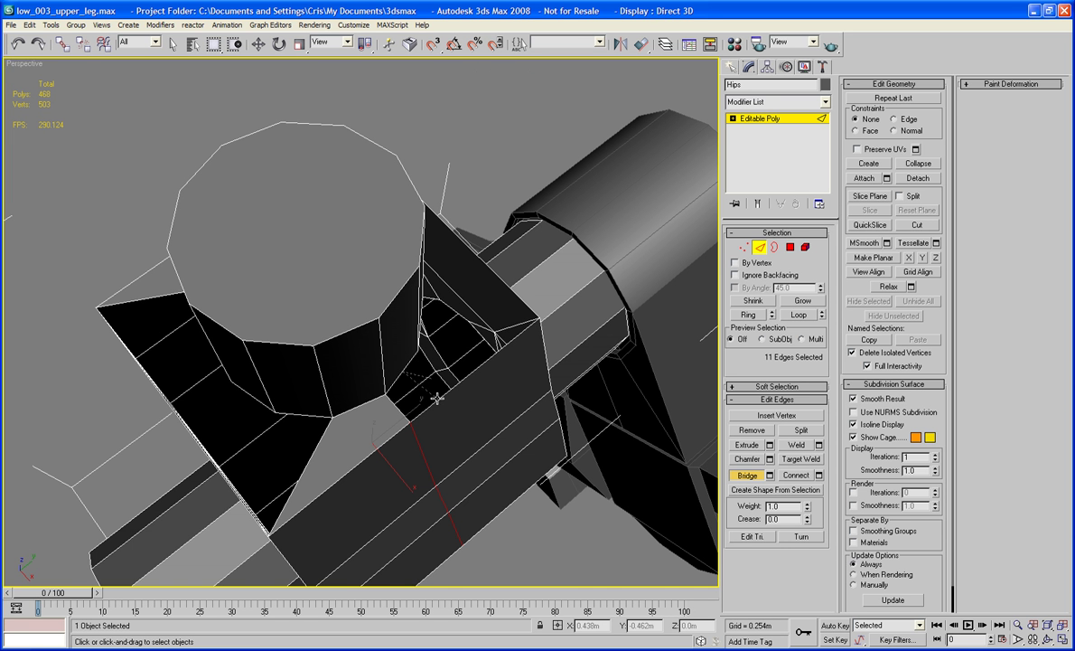
{"action": "left_click", "coordinate": [438, 398]}
{"action": "middle_click_drag", "start_coordinate": [436, 408], "coordinate": [487, 330], "text": "alt"}
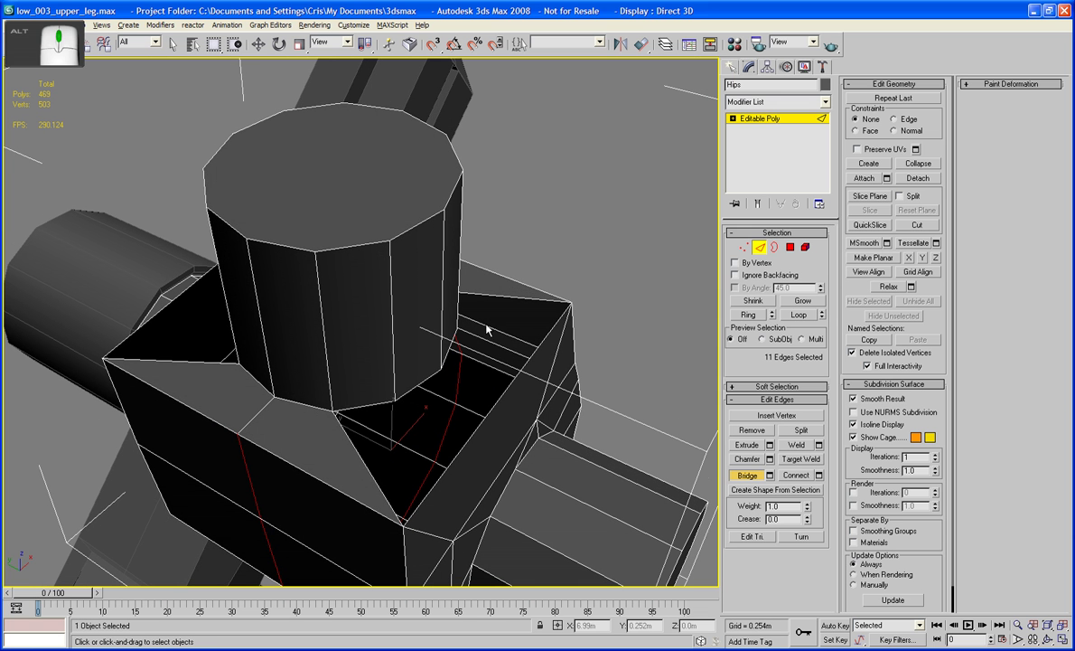
Cap the two remaining open borders on either side of the cylinder on the Hips block's top.
{"action": "left_click", "coordinate": [773, 247]}
{"action": "key", "text": "r"}
{"action": "left_click", "coordinate": [505, 385]}
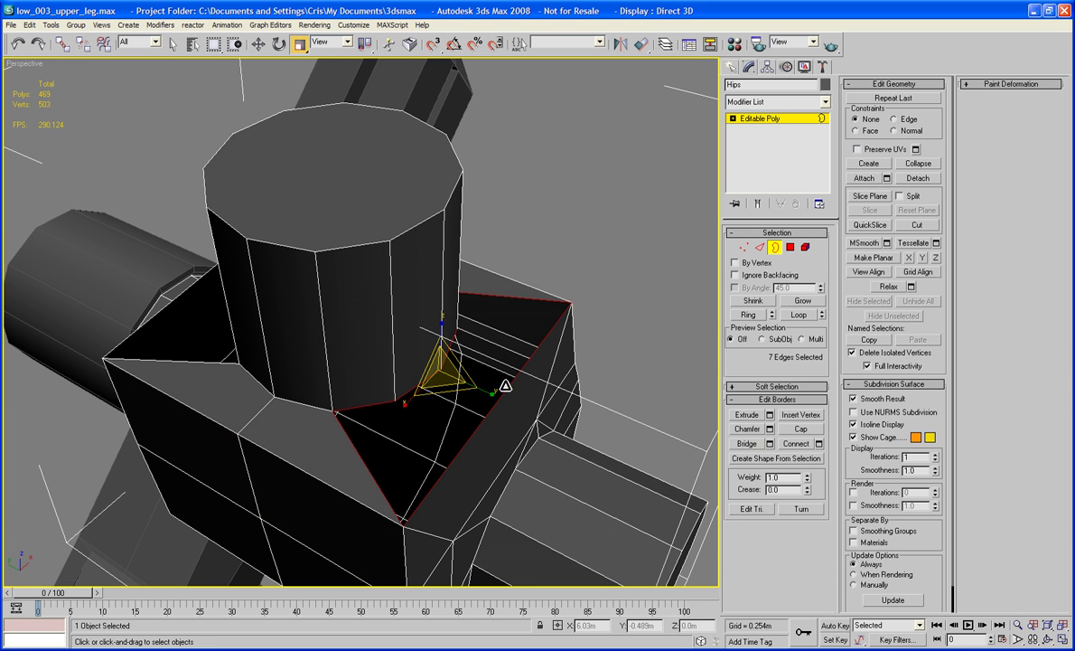
{"action": "middle_click_drag", "start_coordinate": [408, 417], "coordinate": [882, 372], "text": "alt"}
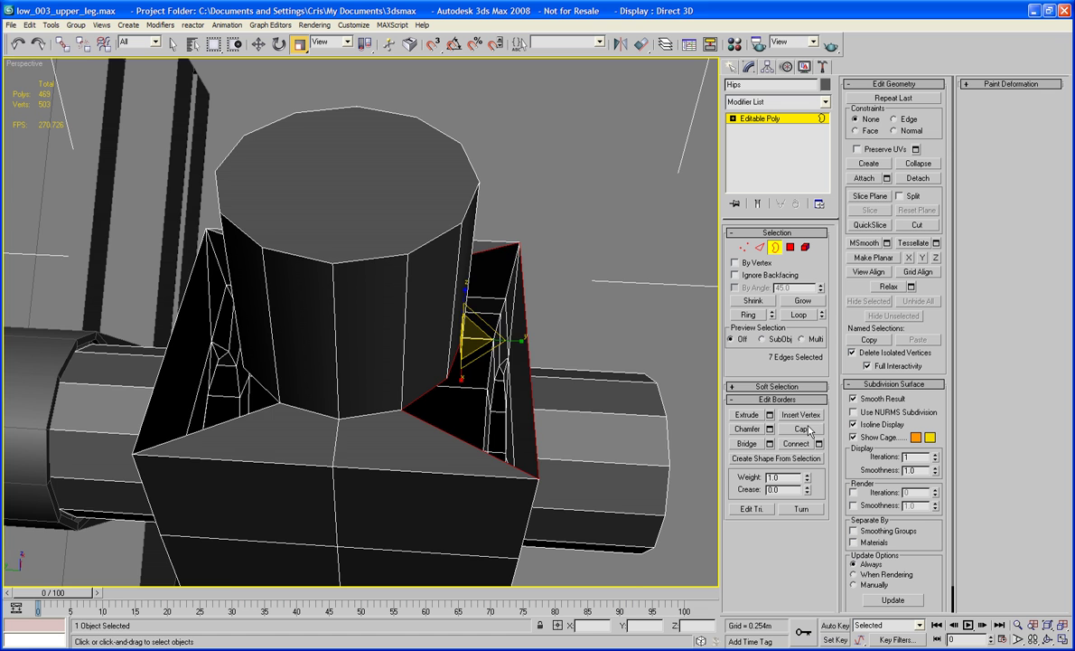
{"action": "middle_click_drag", "start_coordinate": [799, 351], "coordinate": [323, 417], "text": "alt"}
{"action": "left_click", "coordinate": [323, 417]}
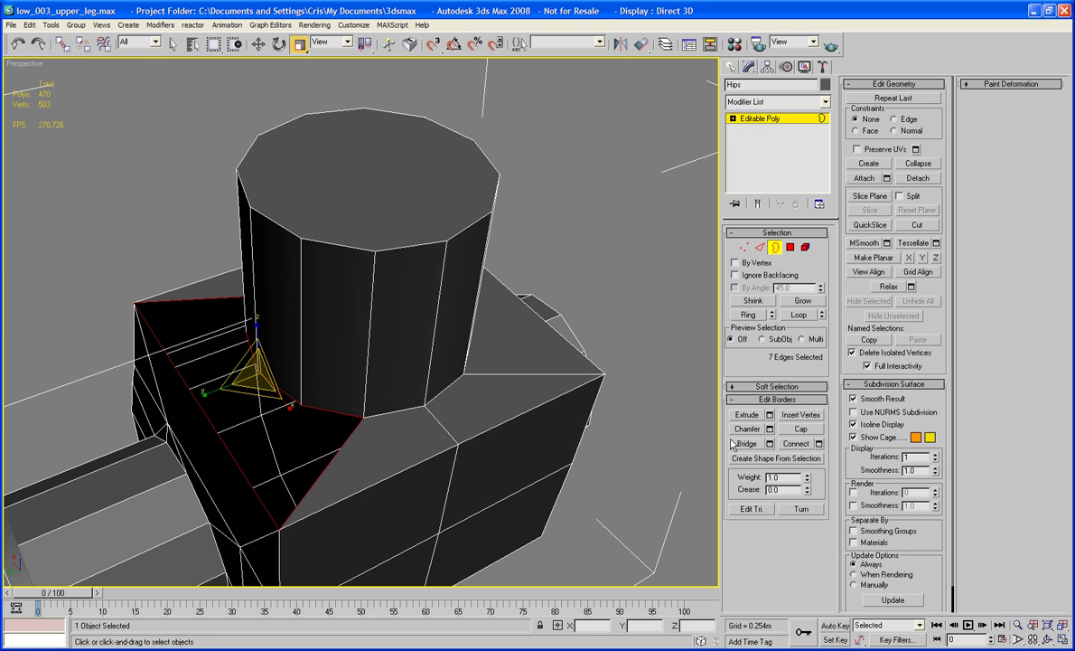
{"action": "left_click", "coordinate": [789, 433]}
{"action": "scroll", "coordinate": [623, 312], "scroll_direction": "down", "scroll_amount": 6}
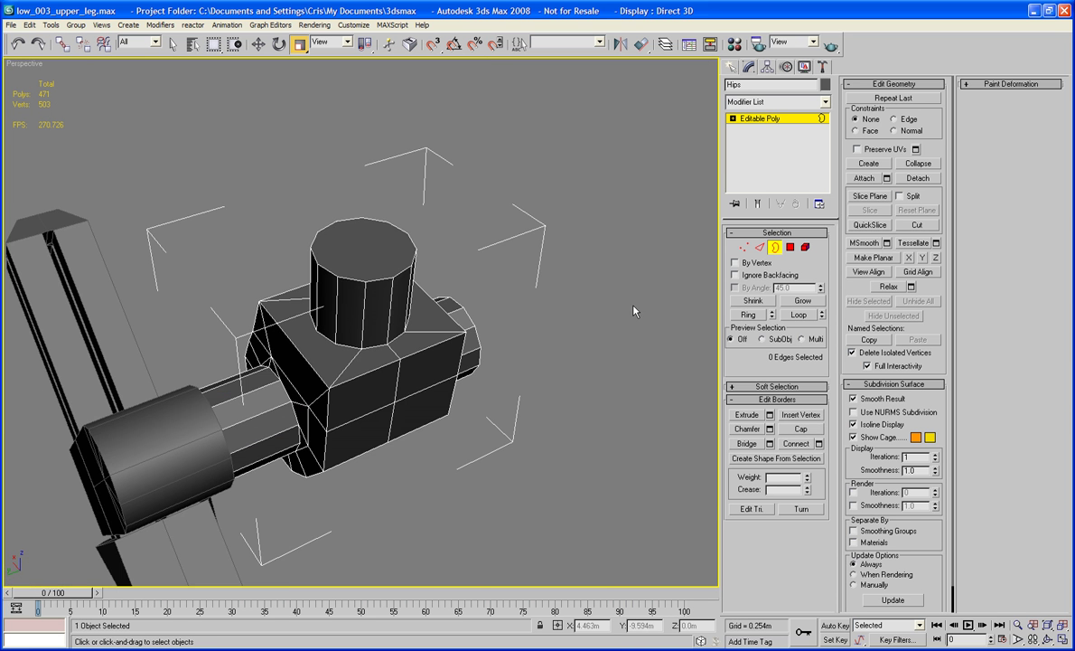
Select the polygons of both side shafts on the Hips and scale them slightly thinner across their X and Z axes.
{"action": "middle_click_drag", "start_coordinate": [636, 308], "coordinate": [574, 283], "text": "alt"}
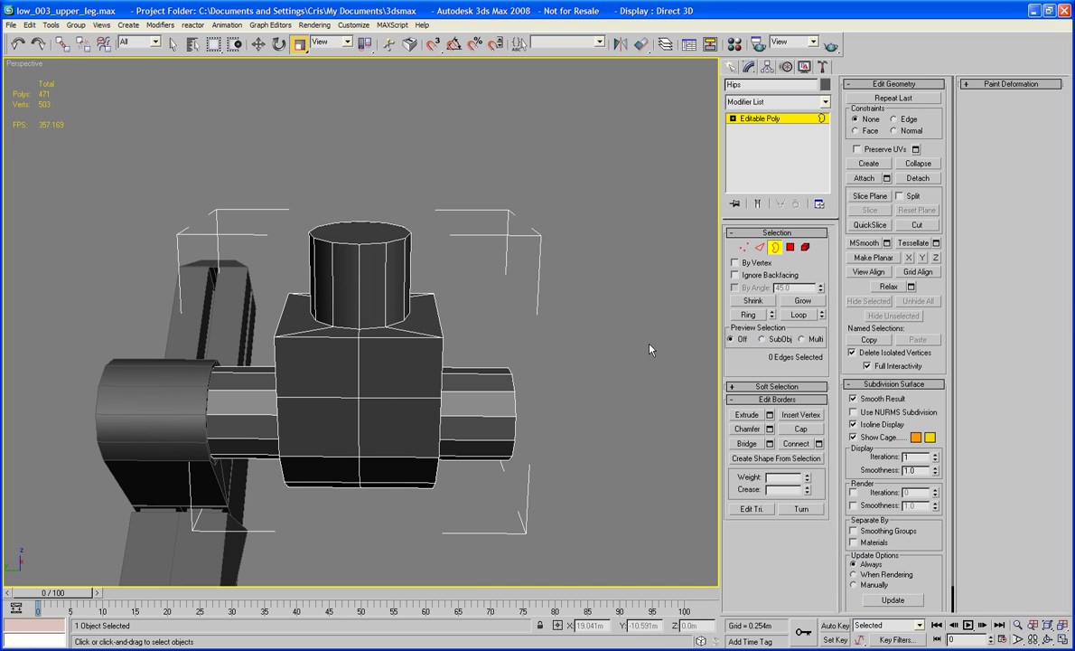
{"action": "left_click", "coordinate": [791, 247]}
{"action": "left_click_drag", "start_coordinate": [580, 317], "coordinate": [488, 503]}
{"action": "middle_click_drag", "start_coordinate": [493, 499], "coordinate": [527, 488], "text": "alt"}
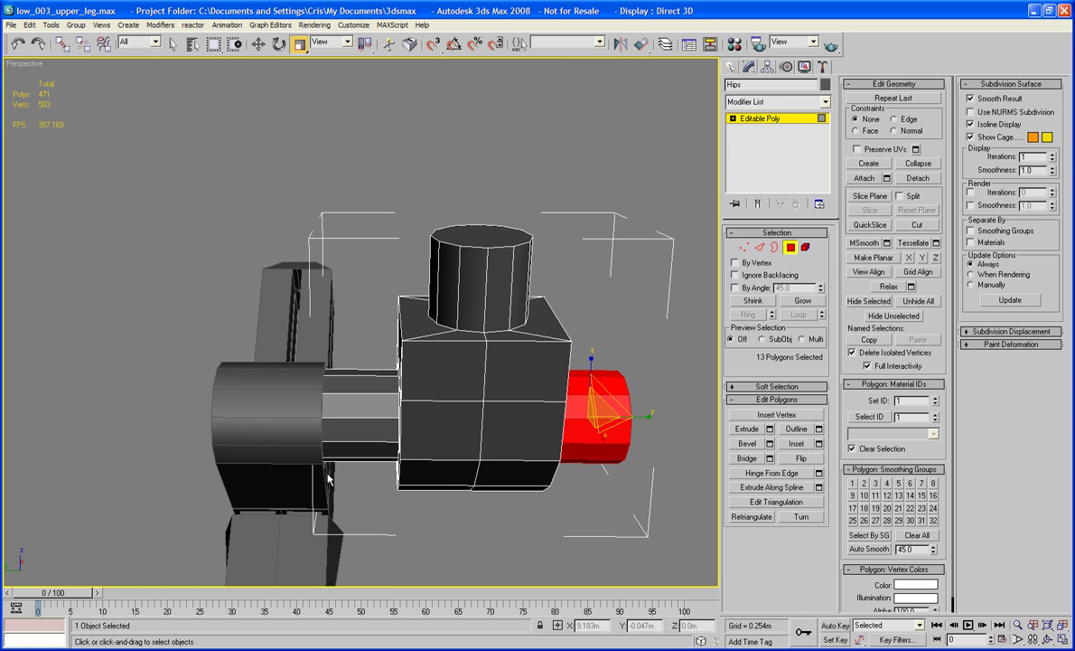
{"action": "left_click_drag", "start_coordinate": [262, 356], "coordinate": [355, 500], "text": "ctrl"}
{"action": "middle_click_drag", "start_coordinate": [479, 465], "coordinate": [355, 418], "text": "alt"}
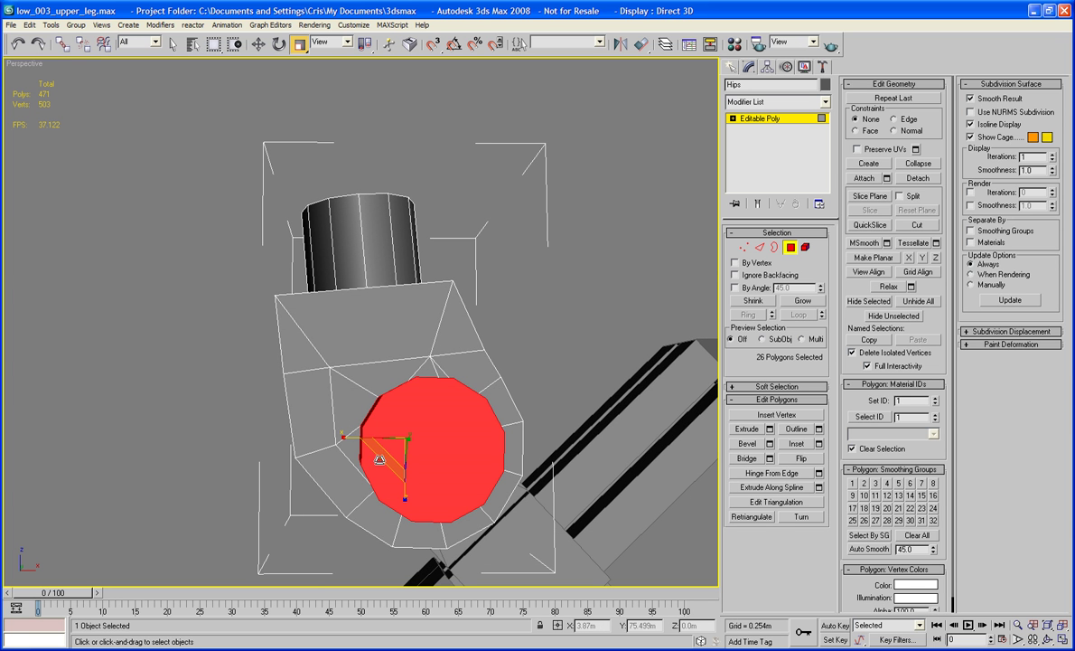
{"action": "left_click_drag", "start_coordinate": [381, 458], "coordinate": [383, 449]}
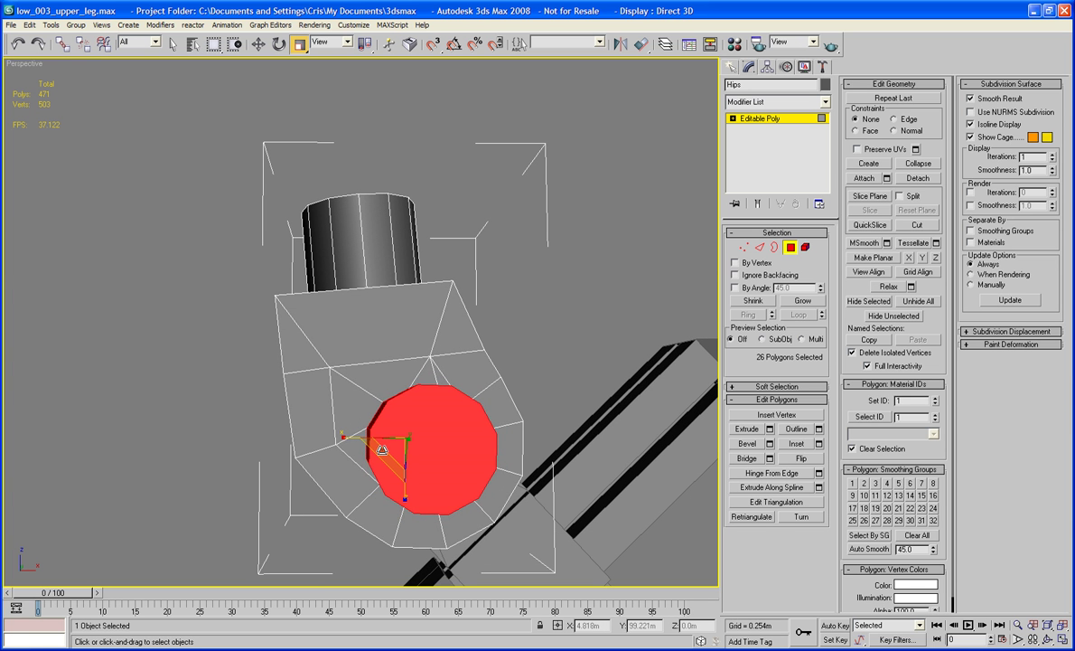
{"action": "middle_click_drag", "start_coordinate": [382, 449], "coordinate": [473, 460], "text": "alt"}
{"action": "left_click", "coordinate": [790, 247]}
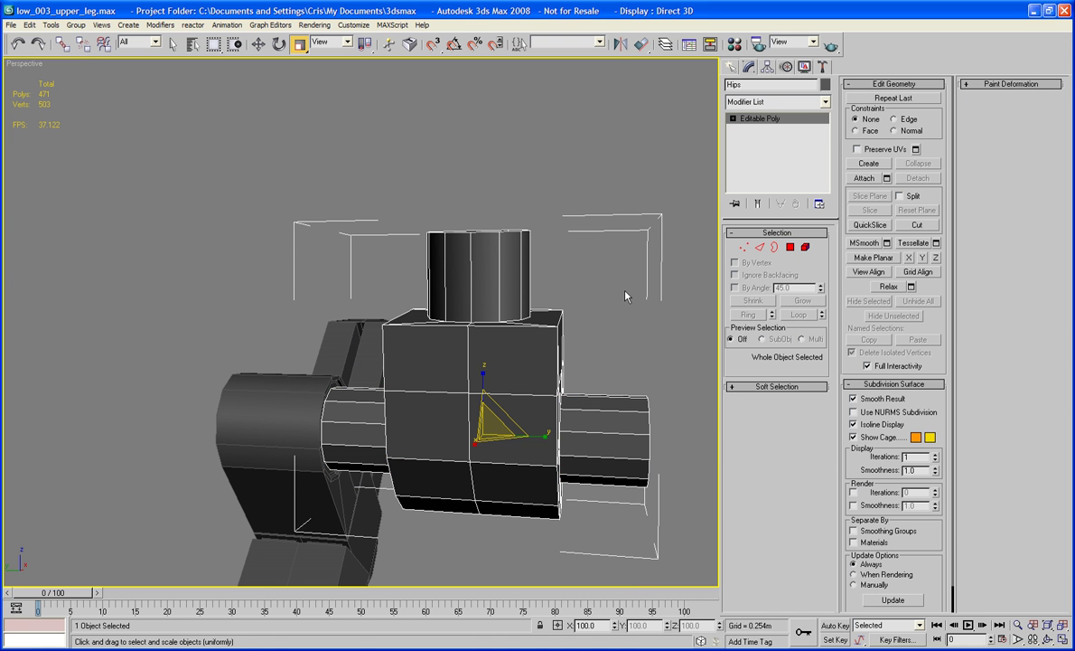
Scale the whole Hips object uniformly to about 90% and move it along its local Y axis toward the leg.
{"action": "middle_click_drag", "start_coordinate": [625, 295], "coordinate": [522, 347], "text": "alt"}
{"action": "key", "text": "ctrl+z"}
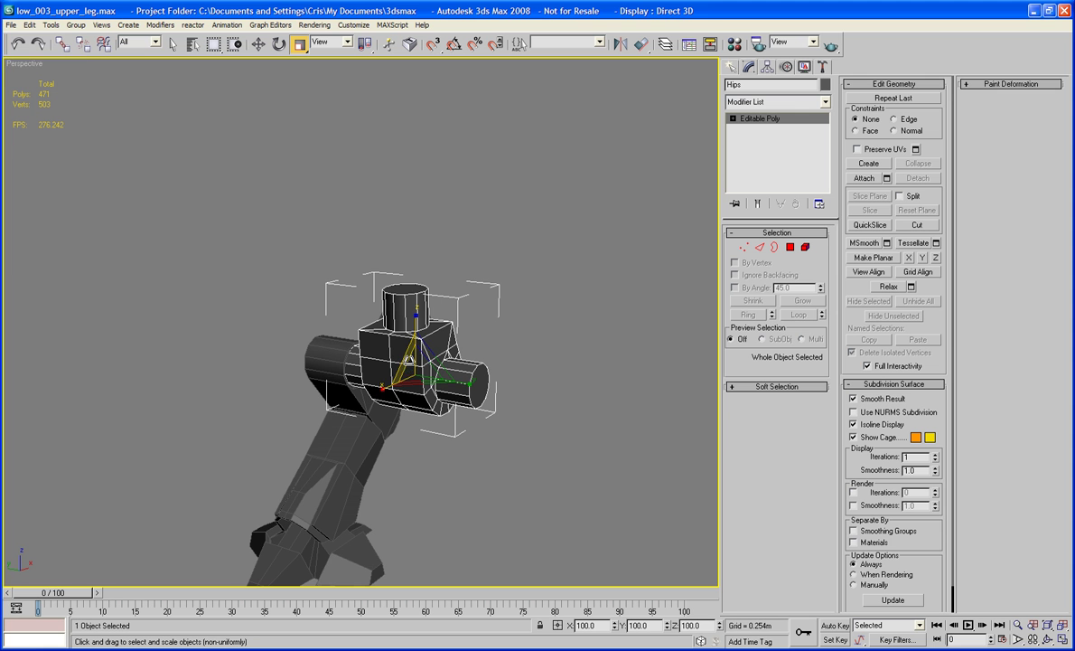
{"action": "left_click_drag", "start_coordinate": [409, 358], "coordinate": [410, 380]}
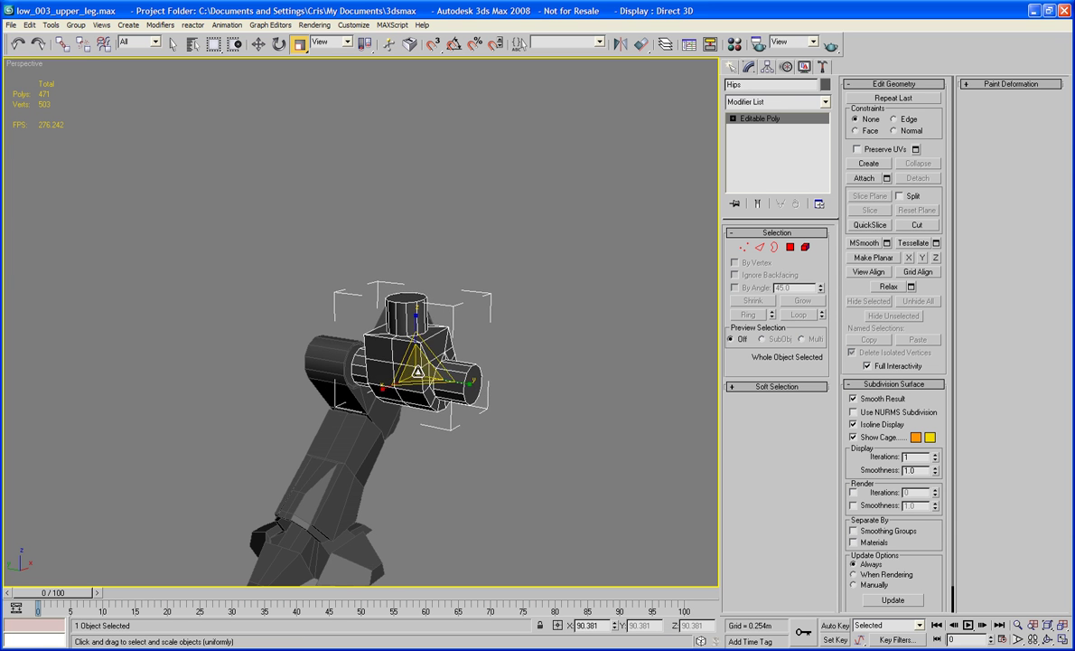
{"action": "middle_click_drag", "start_coordinate": [409, 377], "coordinate": [373, 374], "text": "alt"}
{"action": "key", "text": "w"}
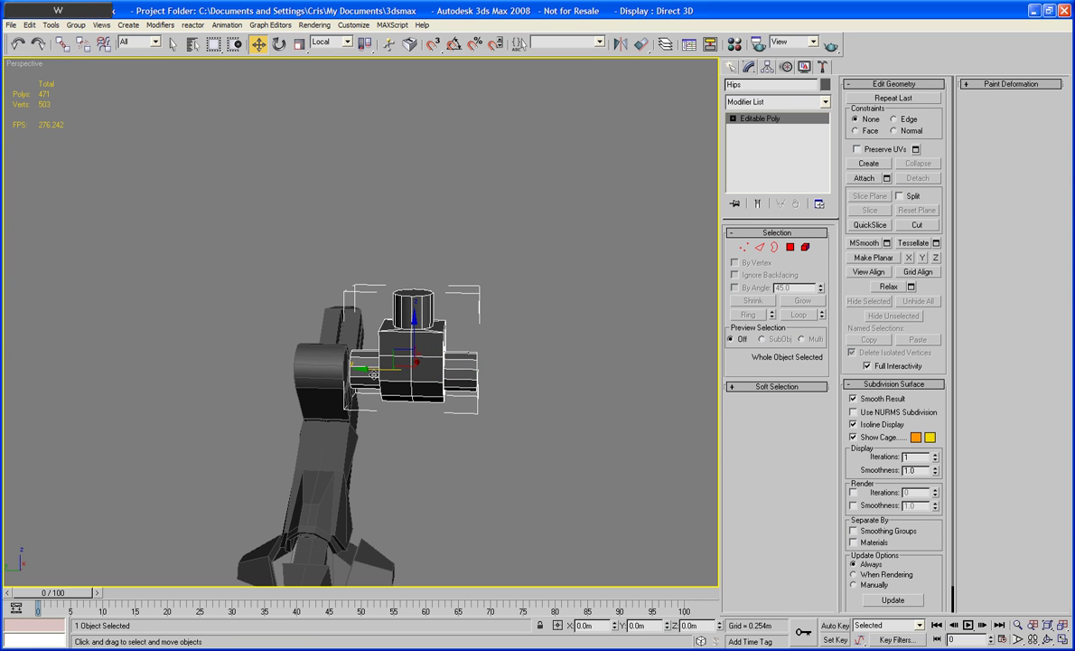
{"action": "left_click_drag", "start_coordinate": [374, 374], "coordinate": [368, 368]}
{"action": "left_click", "coordinate": [495, 367]}
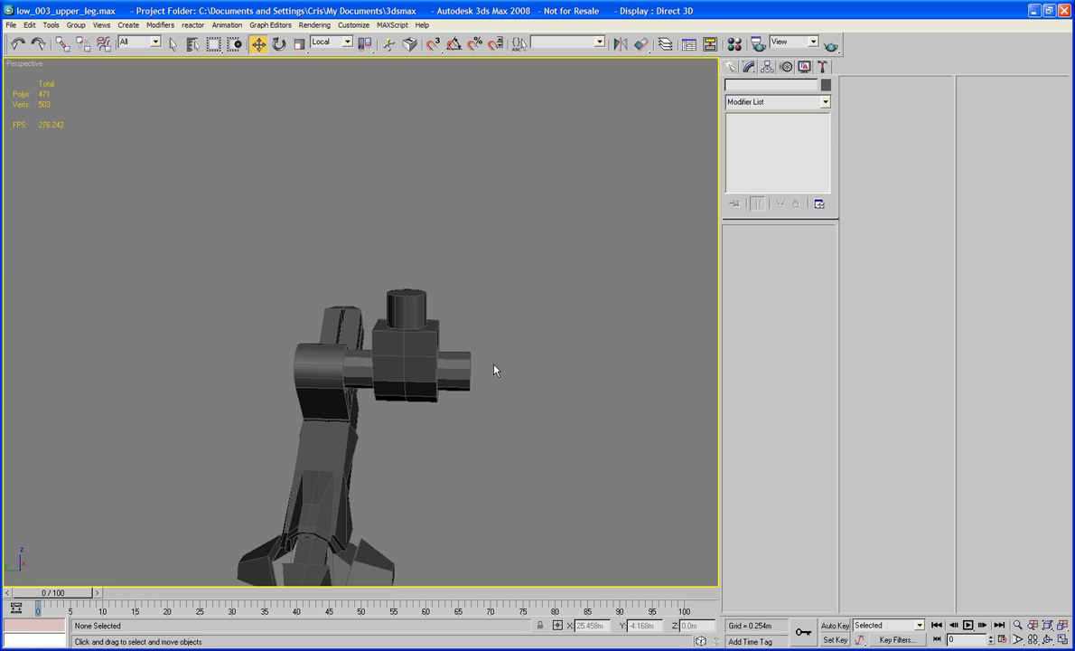
Select all five leg objects except the Hips by inverting the Hips selection.
{"action": "middle_click_drag", "start_coordinate": [495, 367], "coordinate": [493, 309], "text": "alt"}
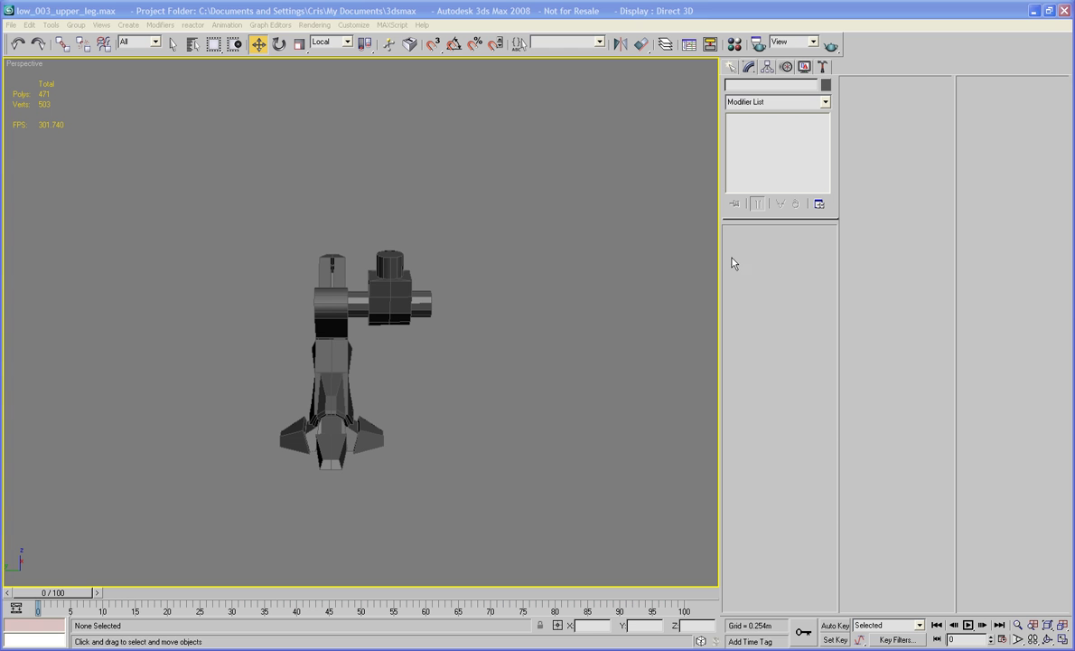
{"action": "middle_click_drag", "start_coordinate": [533, 258], "coordinate": [540, 289]}
{"action": "scroll", "coordinate": [456, 290], "scroll_direction": "up", "scroll_amount": 5}
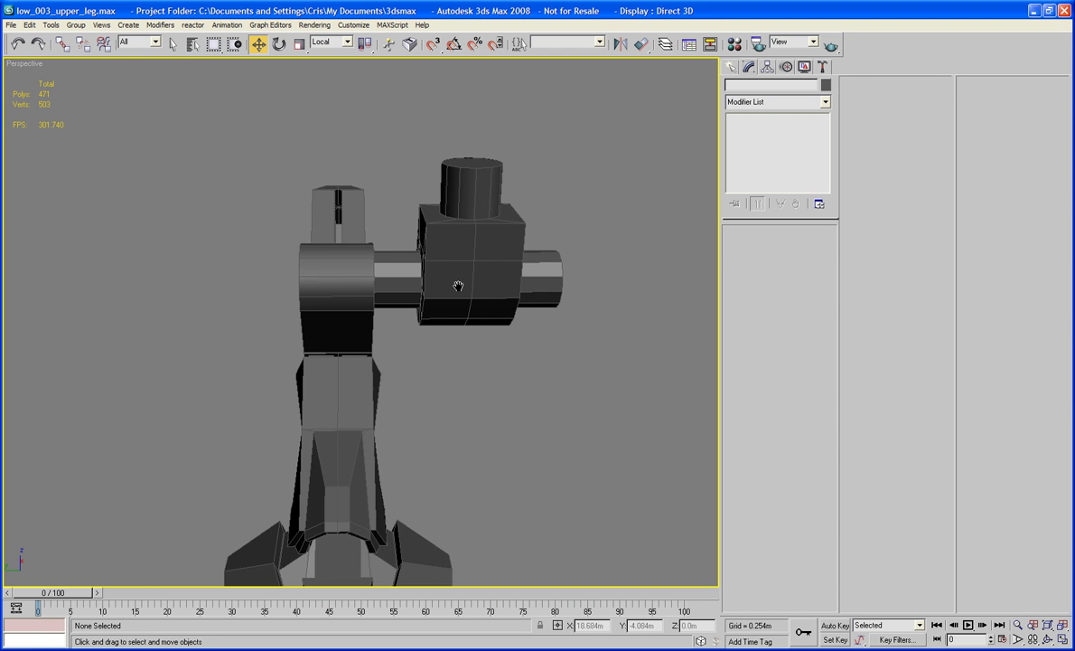
{"action": "scroll", "coordinate": [435, 271], "scroll_direction": "down", "scroll_amount": 5}
{"action": "left_click", "coordinate": [408, 271]}
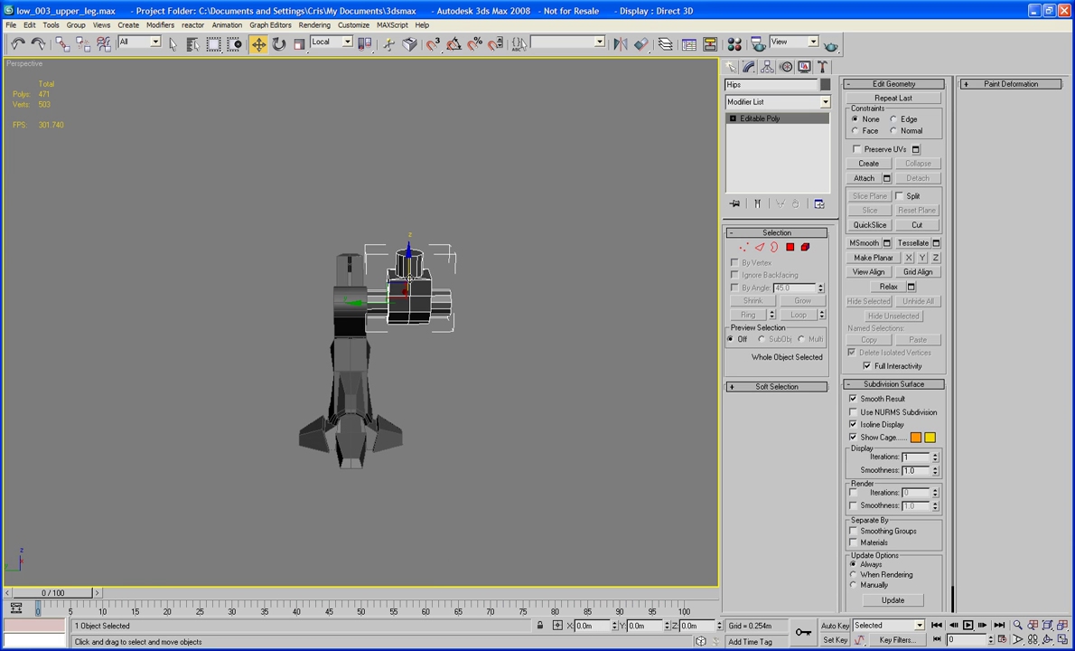
{"action": "key", "text": "ctrl+i"}
{"action": "middle_click_drag", "start_coordinate": [496, 368], "coordinate": [454, 368]}
{"action": "middle_click_drag", "start_coordinate": [459, 313], "coordinate": [441, 310]}
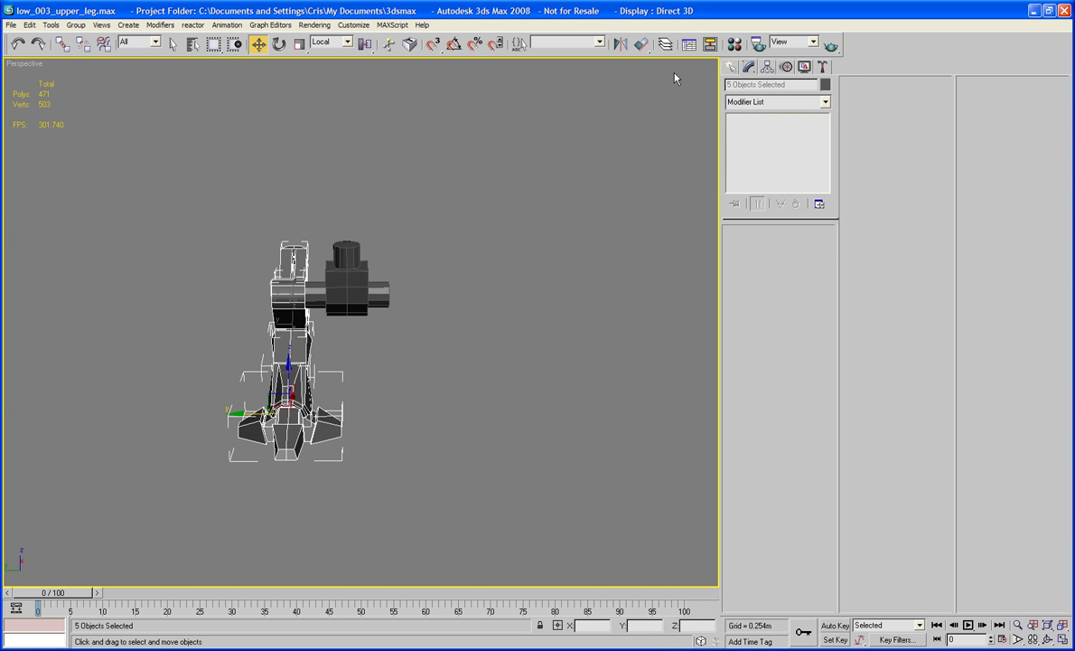
Apply Reset XForm to the five selected leg objects and convert them back to Editable Poly.
{"action": "left_click", "coordinate": [822, 67]}
{"action": "left_click", "coordinate": [778, 224]}
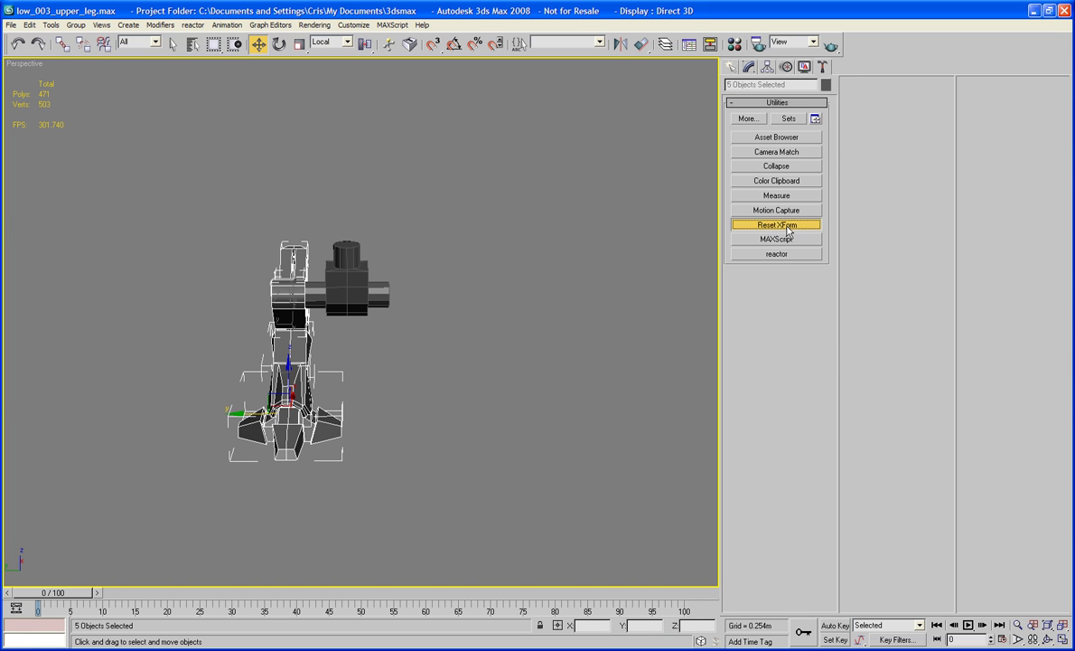
{"action": "left_click", "coordinate": [774, 225]}
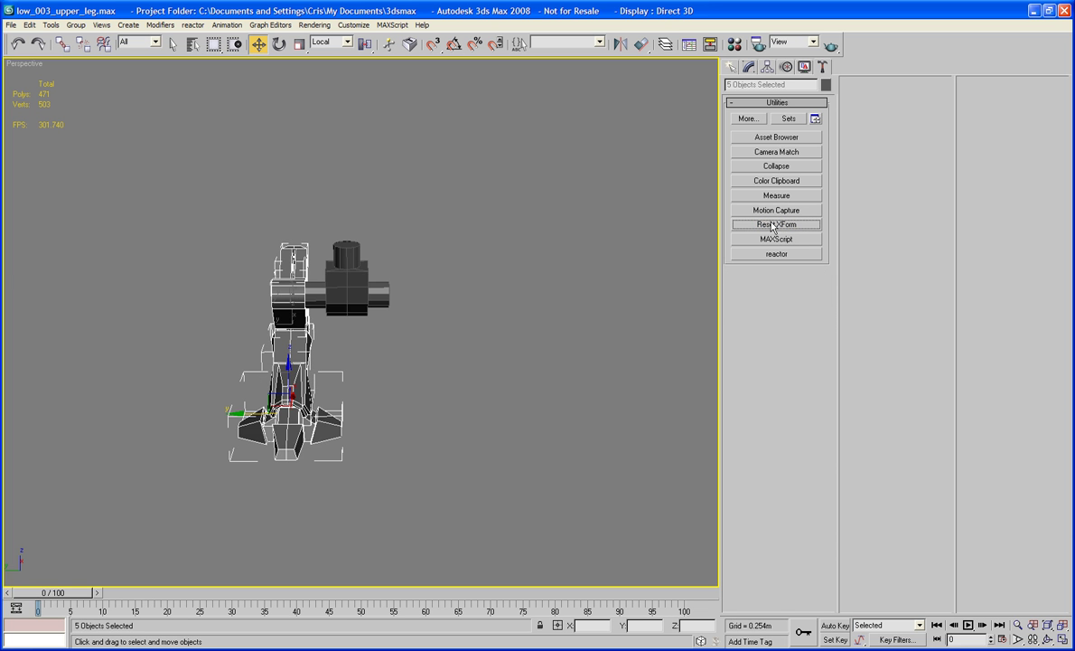
{"action": "right_click", "coordinate": [280, 419]}
{"action": "left_click", "coordinate": [407, 546]}
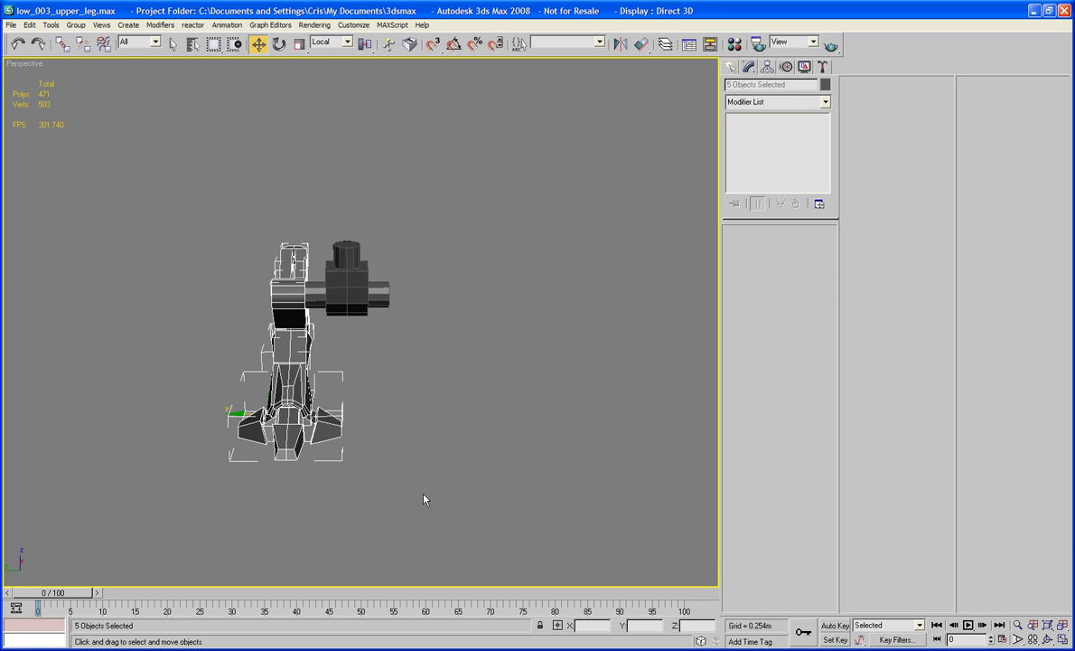
{"action": "middle_click_drag", "start_coordinate": [425, 497], "coordinate": [406, 485]}
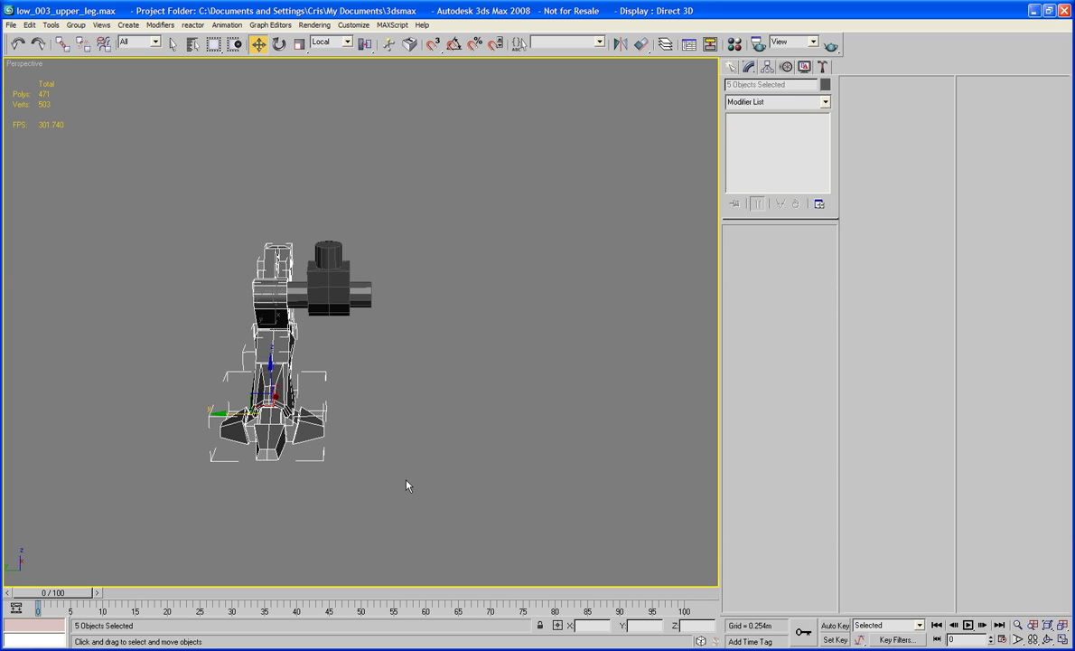
Mirror the five leg objects across the local Y axis as a copy with 0.0m offset.
{"action": "left_click", "coordinate": [620, 45]}
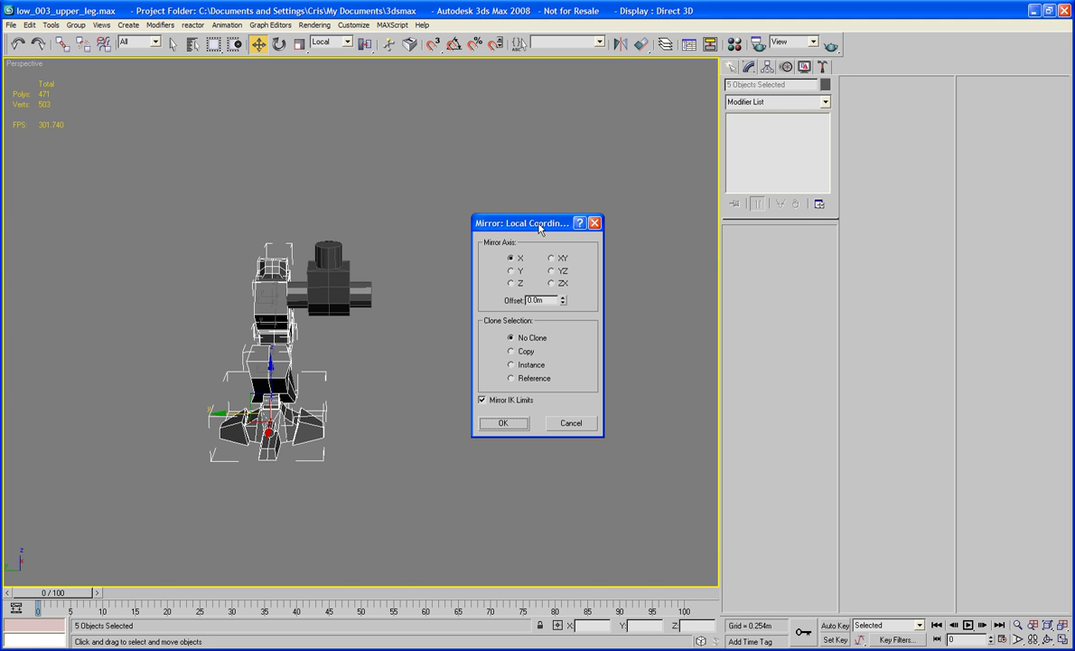
{"action": "left_click", "coordinate": [512, 352]}
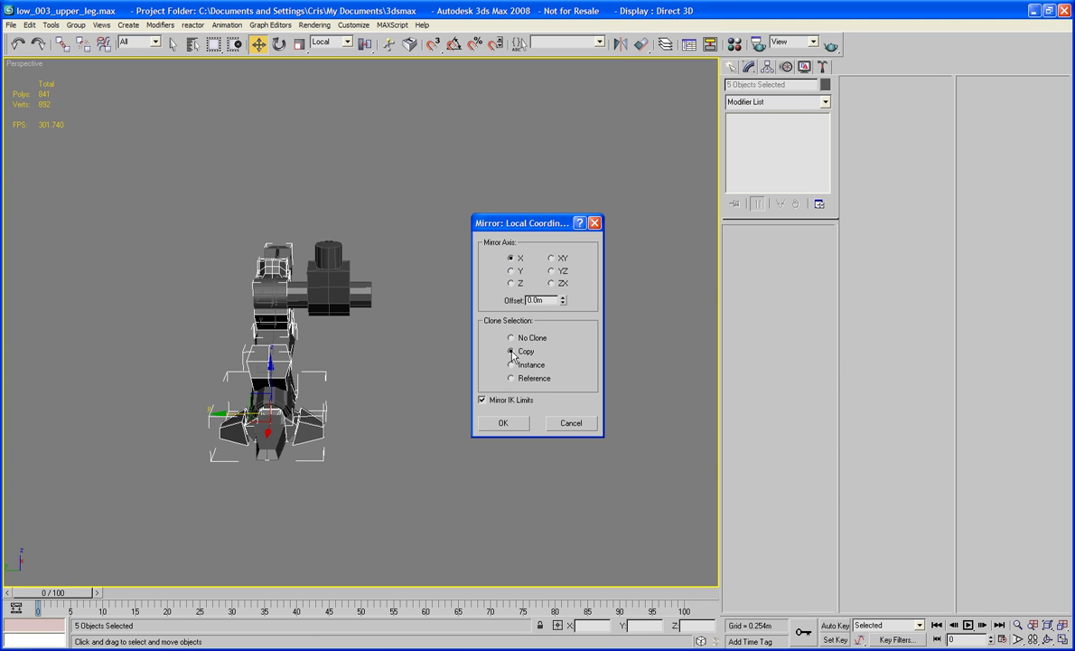
{"action": "left_click", "coordinate": [511, 271]}
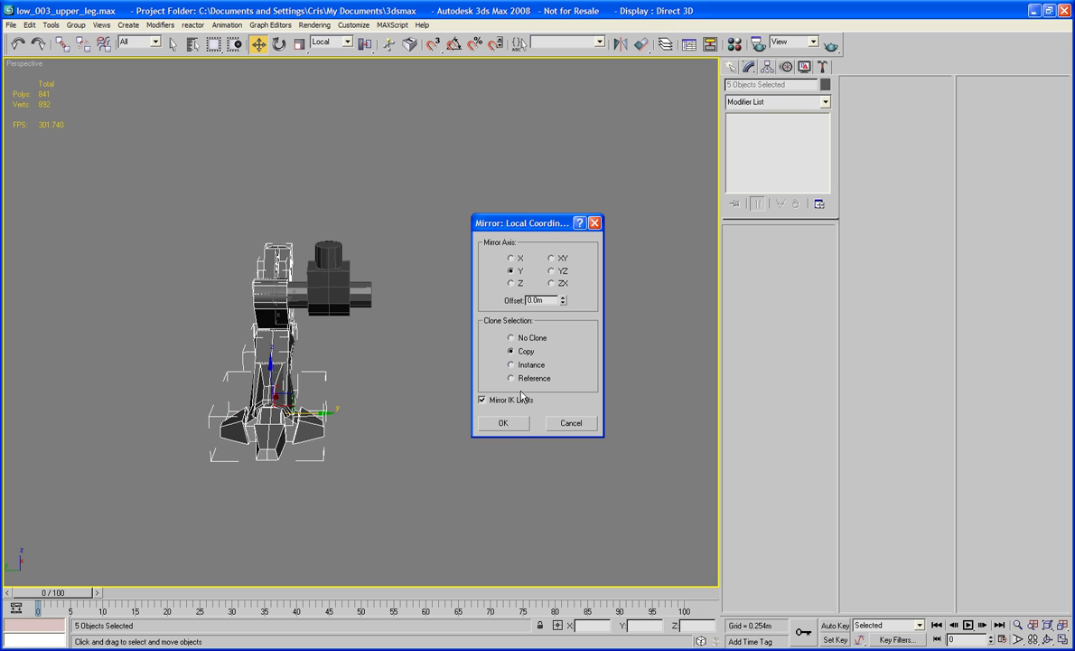
{"action": "left_click", "coordinate": [506, 424]}
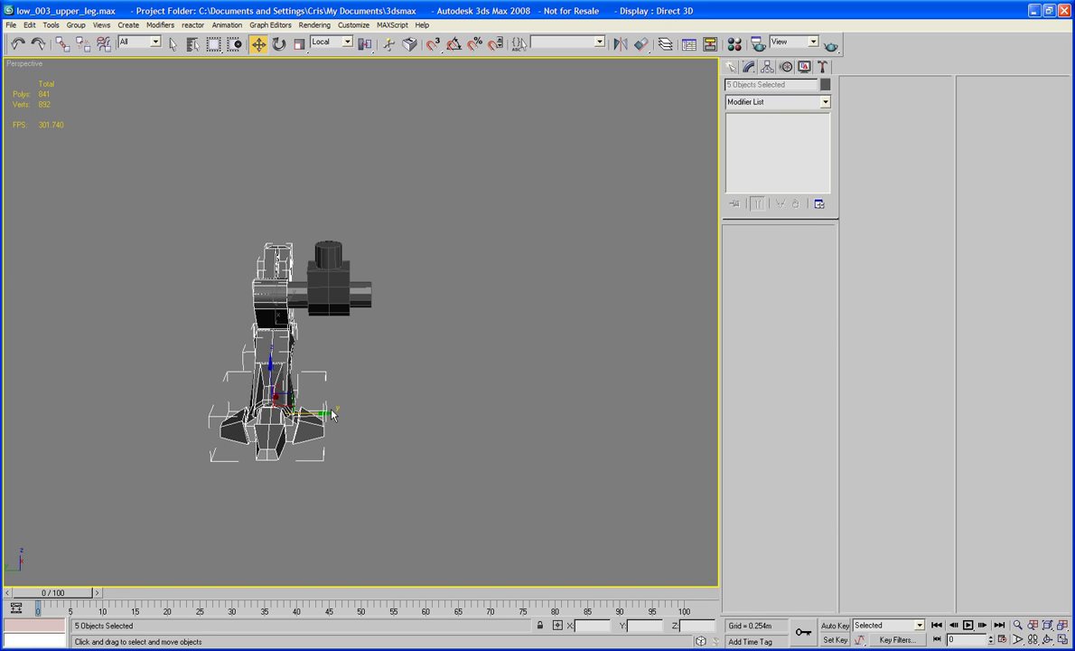
Move the mirrored leg along Y onto the Hips' opposite shaft, fine-tune its fit, and deselect it.
{"action": "left_click_drag", "start_coordinate": [323, 413], "coordinate": [437, 414]}
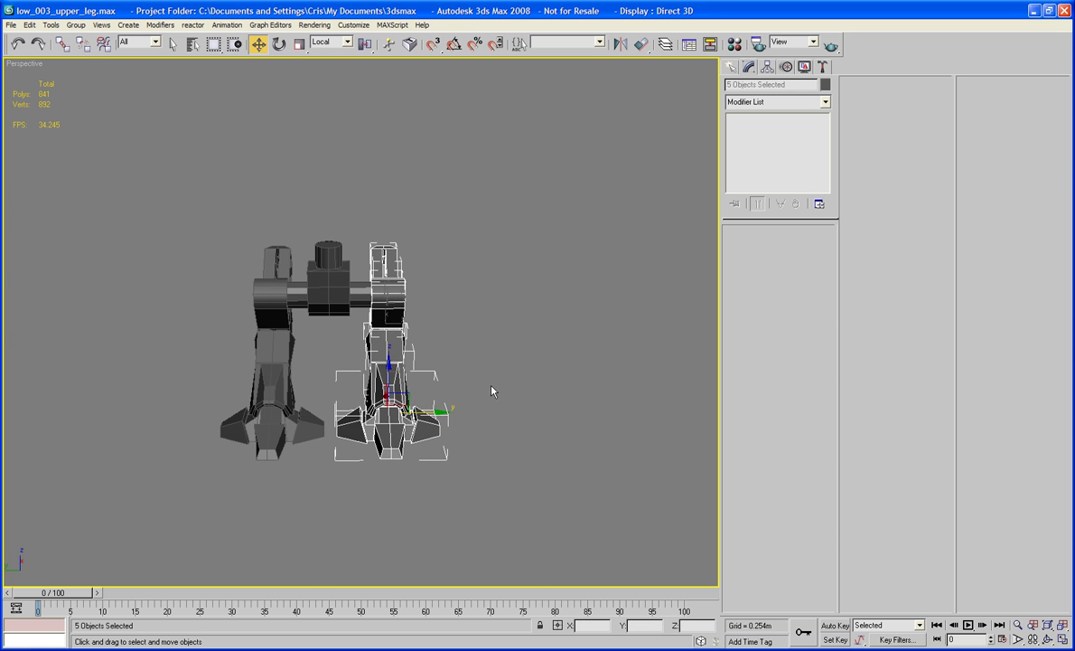
{"action": "middle_click_drag", "start_coordinate": [428, 373], "coordinate": [456, 360], "text": "alt"}
{"action": "scroll", "coordinate": [487, 372], "scroll_direction": "up", "scroll_amount": 5}
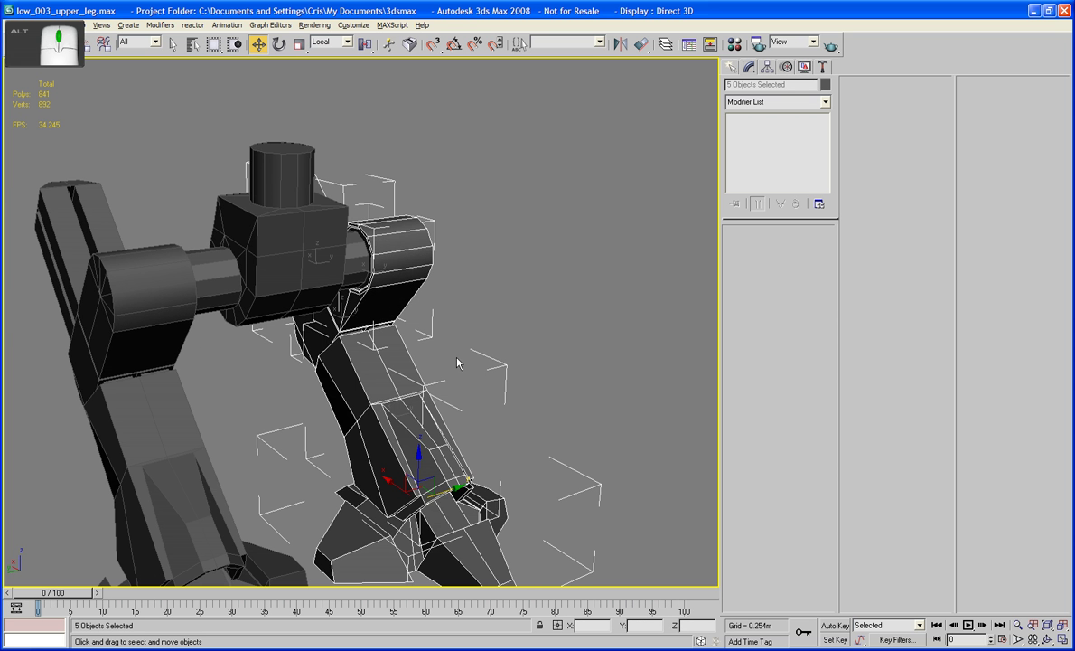
{"action": "left_click_drag", "start_coordinate": [456, 488], "coordinate": [454, 488]}
{"action": "left_click", "coordinate": [566, 415]}
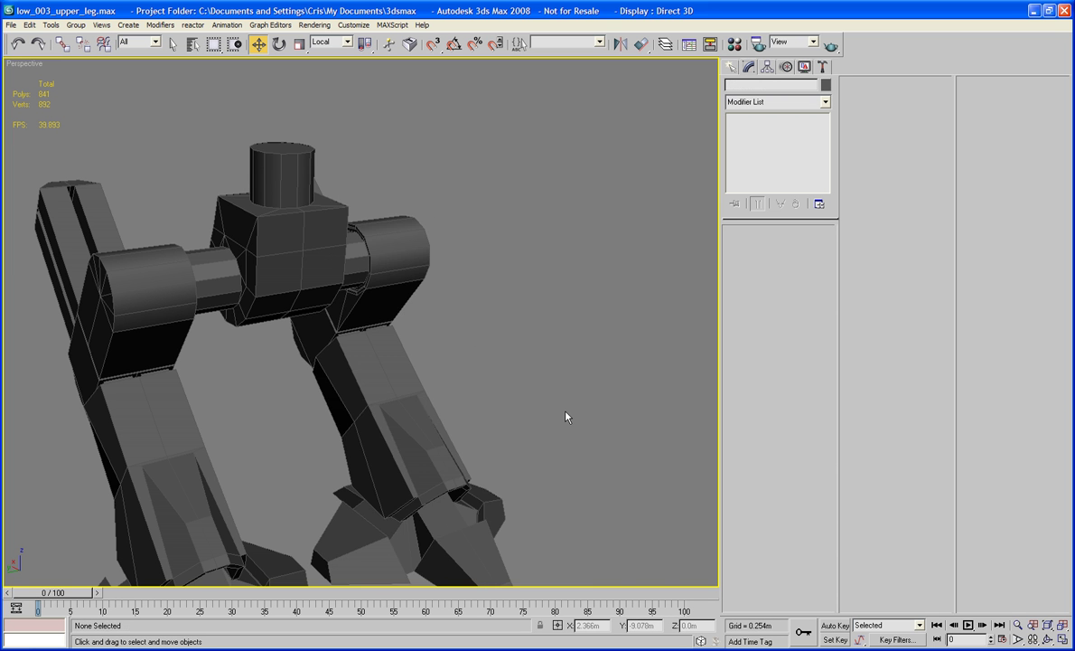
Select the mirrored leg's five objects, apply Reset XForm to them, and convert them back to Editable Poly.
{"action": "middle_click_drag", "start_coordinate": [567, 415], "coordinate": [516, 353], "text": "alt"}
{"action": "scroll", "coordinate": [519, 396], "scroll_direction": "down", "scroll_amount": 5}
{"action": "scroll", "coordinate": [548, 413], "scroll_direction": "up", "scroll_amount": 5}
{"action": "middle_click_drag", "start_coordinate": [466, 253], "coordinate": [432, 241], "text": "alt"}
{"action": "left_click_drag", "start_coordinate": [497, 188], "coordinate": [368, 508]}
{"action": "left_click", "coordinate": [822, 67]}
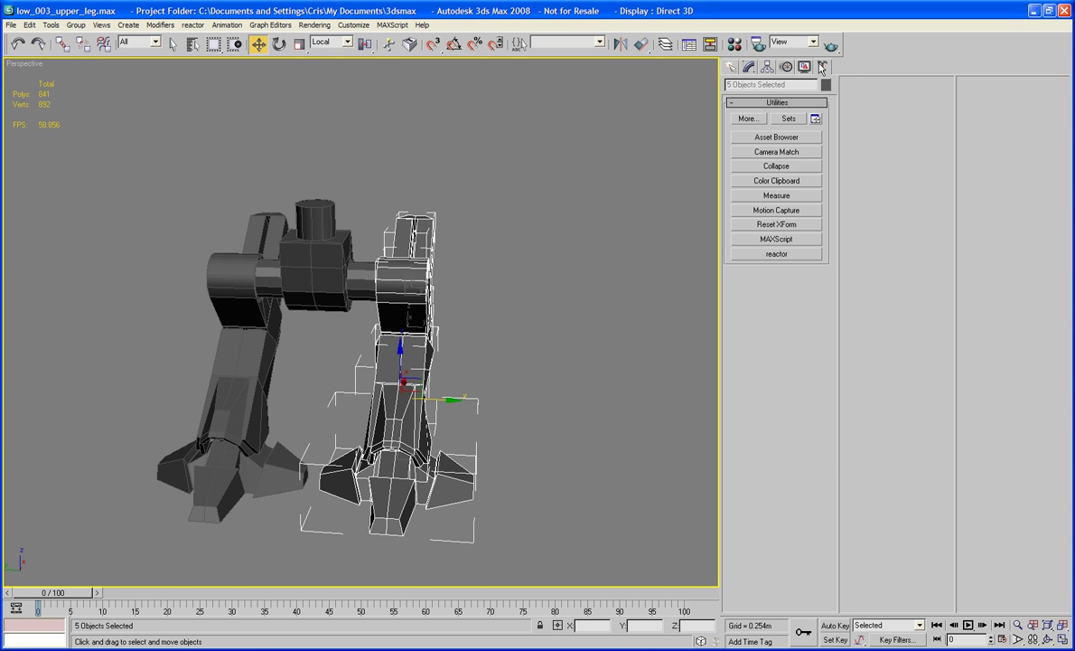
{"action": "left_click", "coordinate": [788, 224]}
{"action": "left_click", "coordinate": [777, 295]}
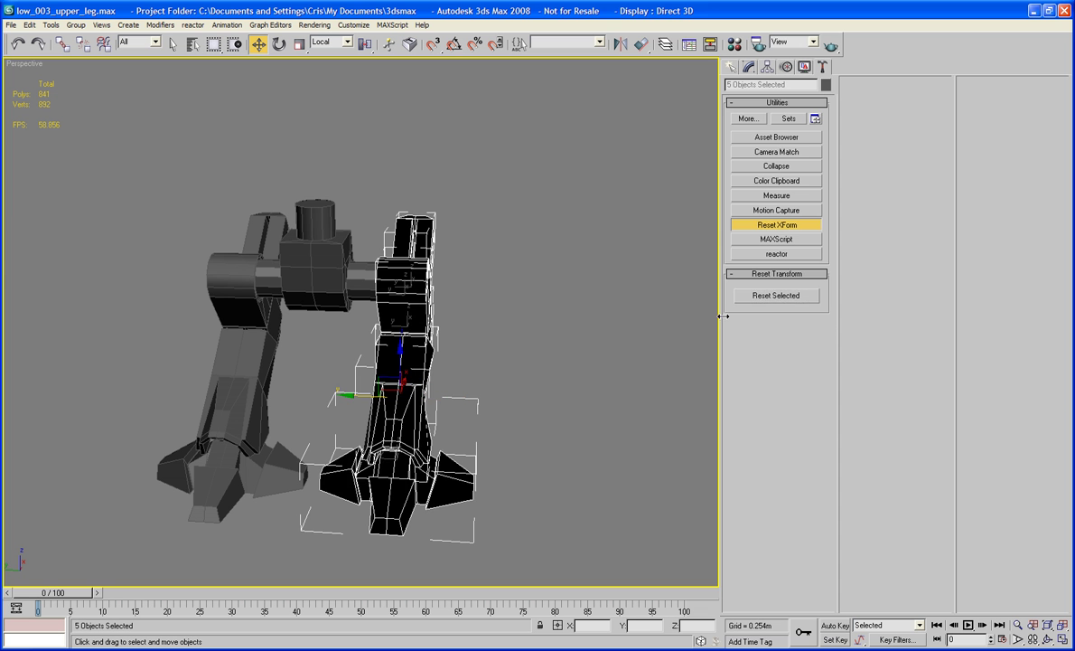
{"action": "left_click", "coordinate": [782, 226]}
{"action": "right_click", "coordinate": [493, 376]}
{"action": "mouse_move", "coordinate": [452, 504]}
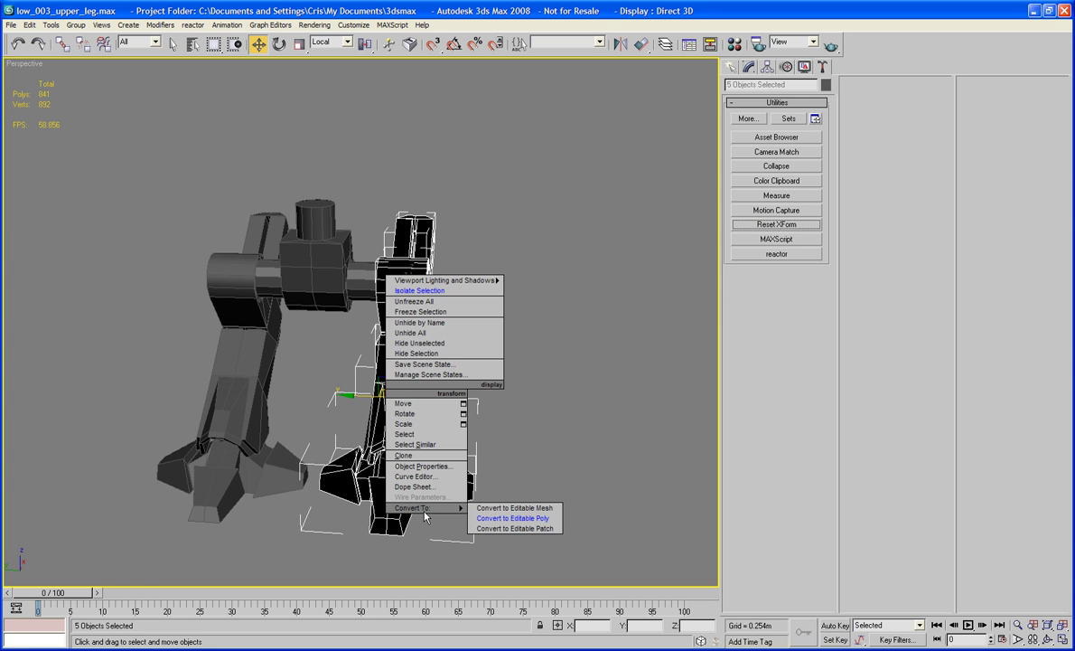
{"action": "left_click", "coordinate": [506, 515]}
Flip the normals of all elements of the mirrored foot, Foot_02, and exit Element mode.
{"action": "left_click", "coordinate": [452, 490]}
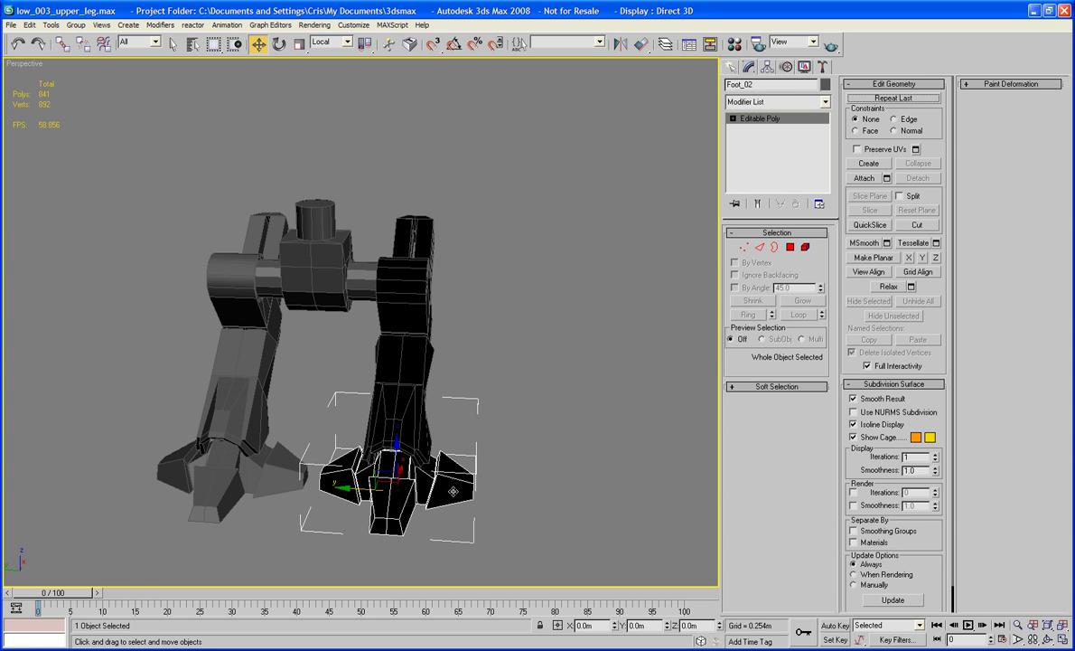
{"action": "middle_click_drag", "start_coordinate": [451, 490], "coordinate": [495, 450], "text": "alt"}
{"action": "left_click", "coordinate": [802, 249]}
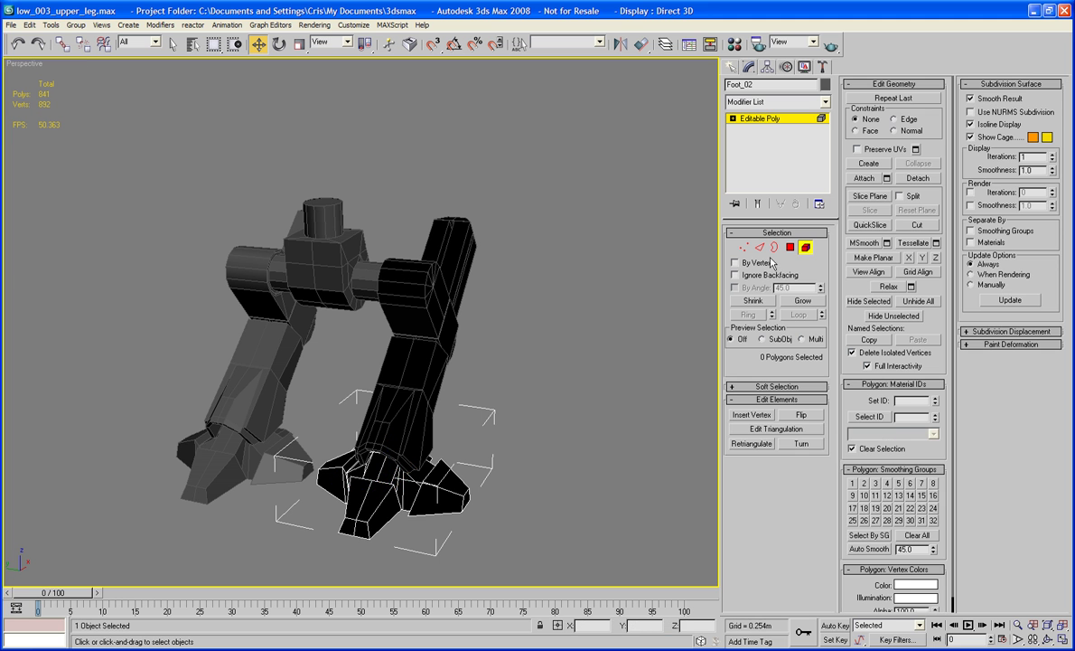
{"action": "key", "text": "ctrl+a"}
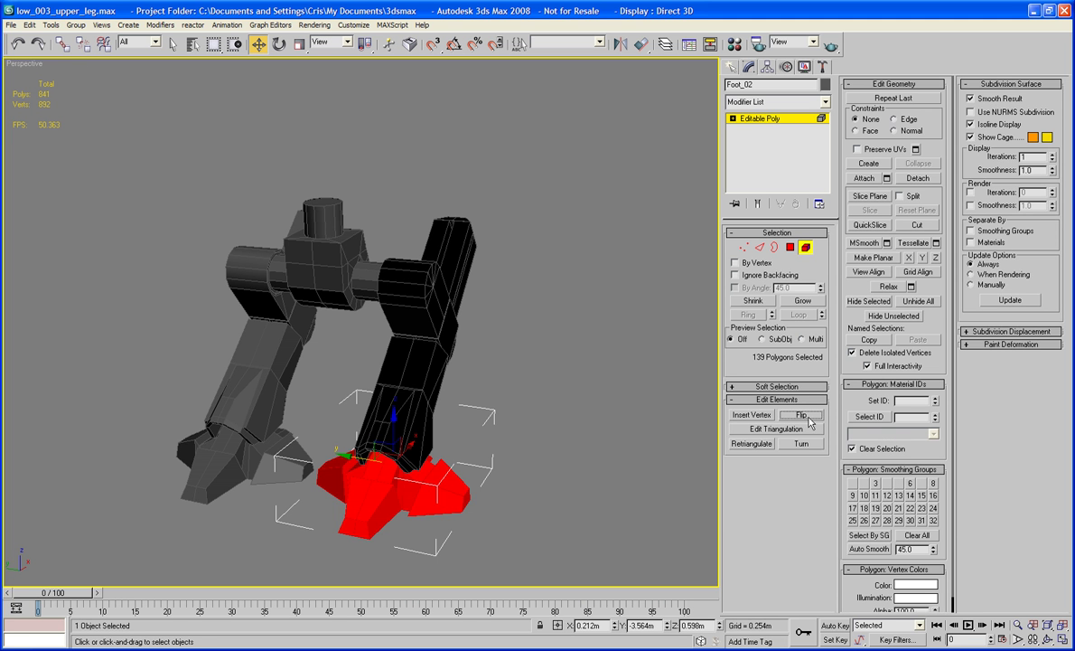
{"action": "left_click", "coordinate": [806, 246]}
Flip the normals of all elements of the mirrored lower leg, Lower_Leg01, and exit Element mode.
{"action": "left_click", "coordinate": [408, 413]}
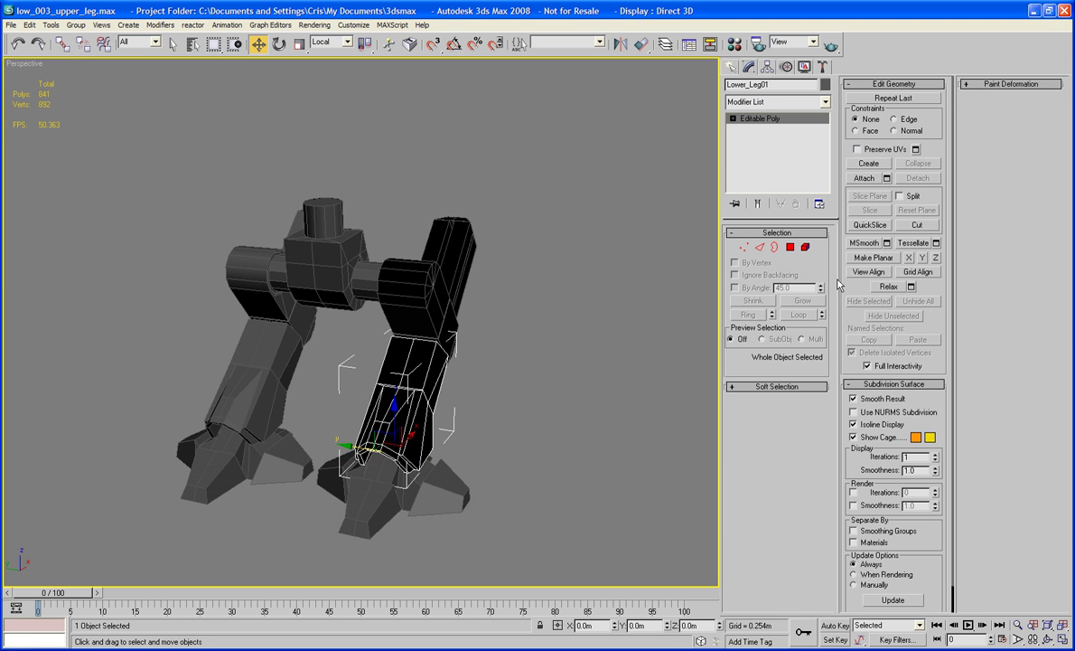
{"action": "left_click", "coordinate": [804, 247]}
{"action": "key", "text": "ctrl+a"}
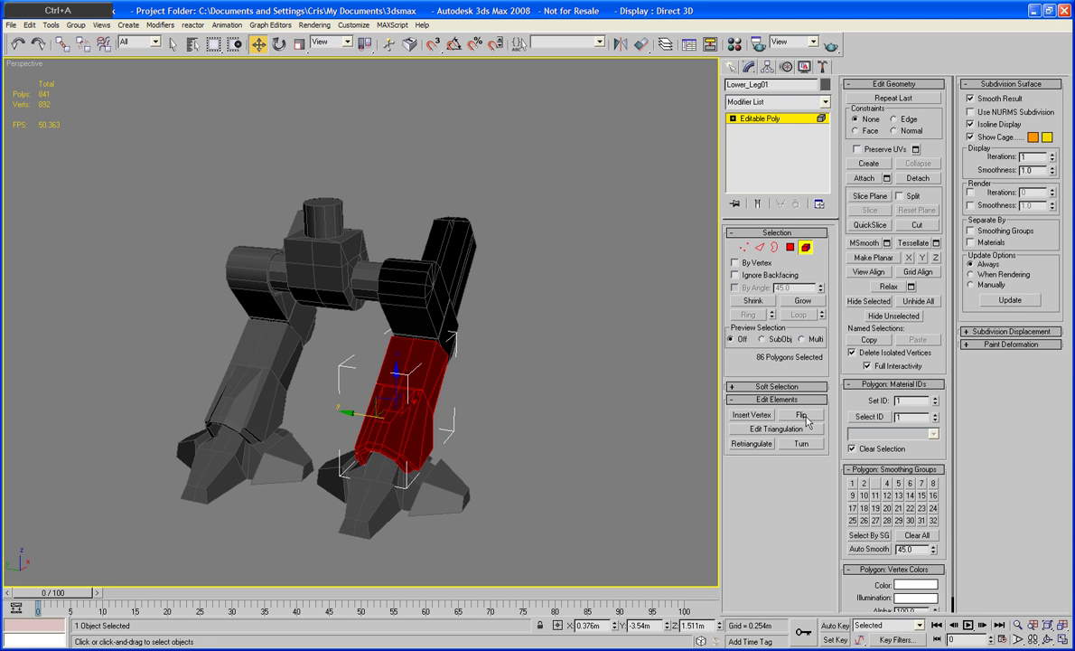
{"action": "left_click", "coordinate": [813, 415]}
{"action": "left_click", "coordinate": [807, 248]}
Flip the normals of all elements of the mirrored knee, Knee01, and deselect it.
{"action": "left_click", "coordinate": [422, 294]}
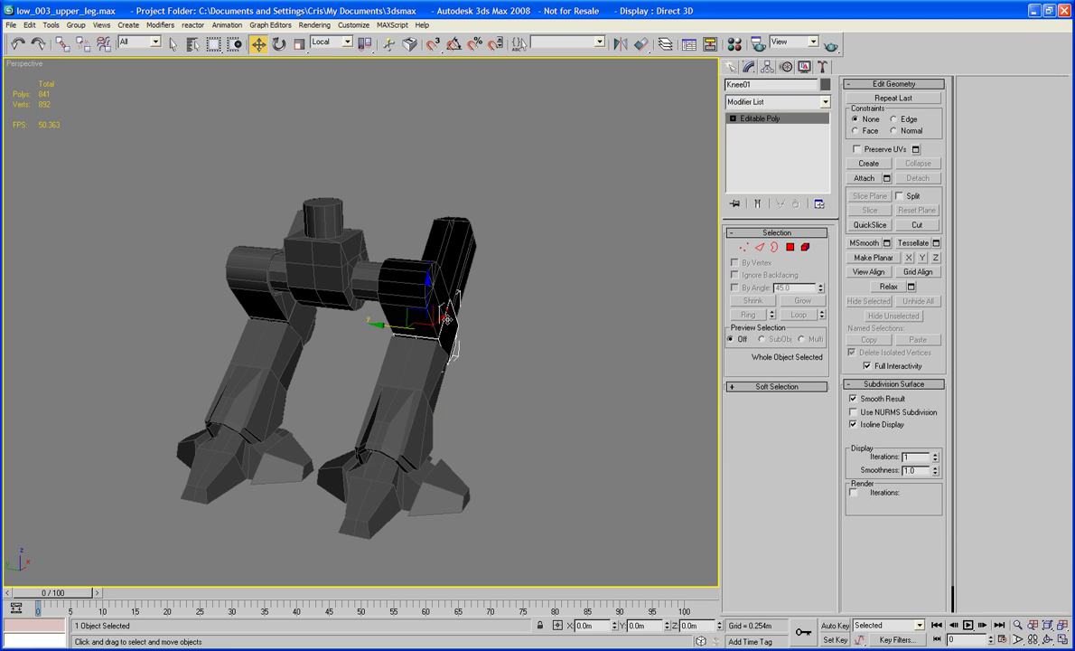
{"action": "left_click", "coordinate": [805, 247]}
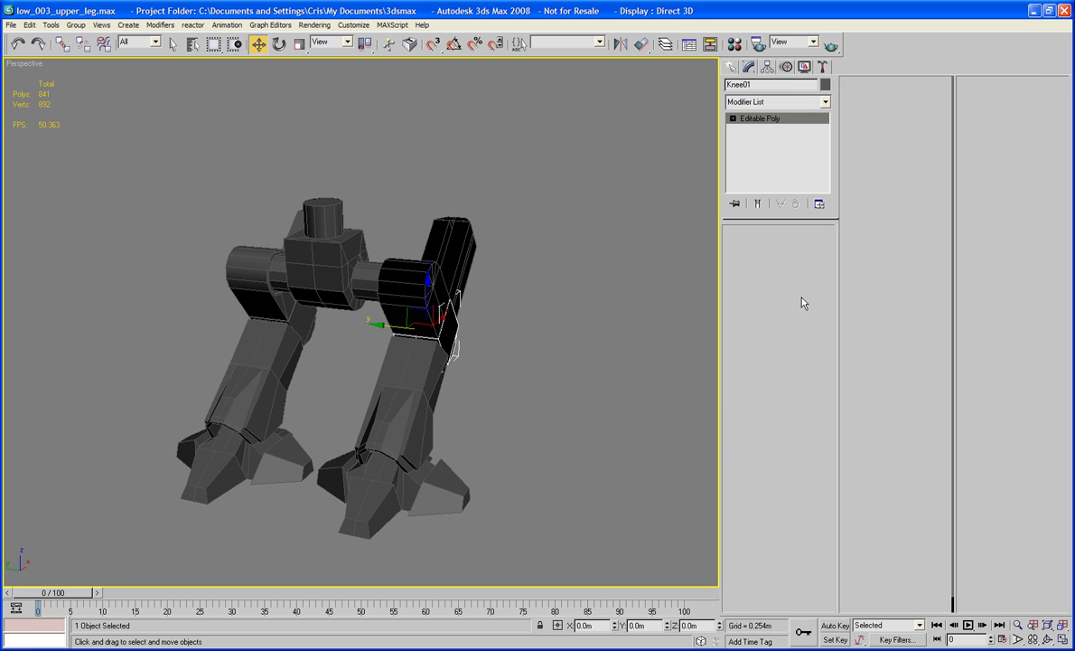
{"action": "key", "text": "ctrl+a"}
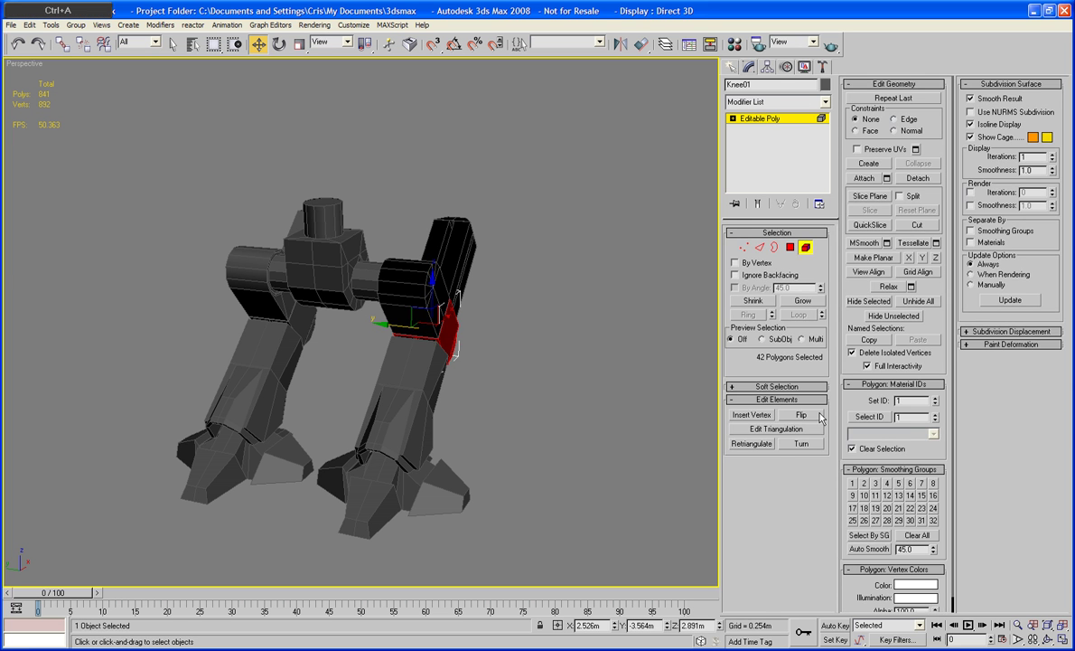
{"action": "left_click", "coordinate": [805, 246]}
{"action": "left_click", "coordinate": [536, 226]}
Flip the normals of all elements of Kneecap_Inverse01 and exit Element mode.
{"action": "left_click", "coordinate": [457, 258]}
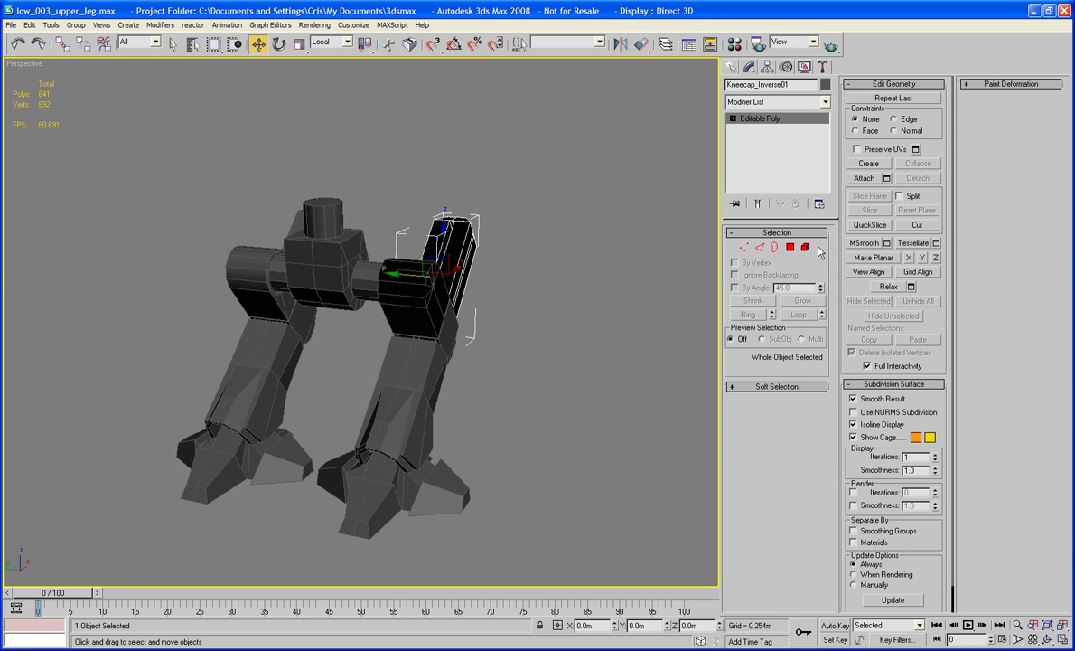
{"action": "left_click", "coordinate": [806, 248]}
{"action": "key", "text": "ctrl+a"}
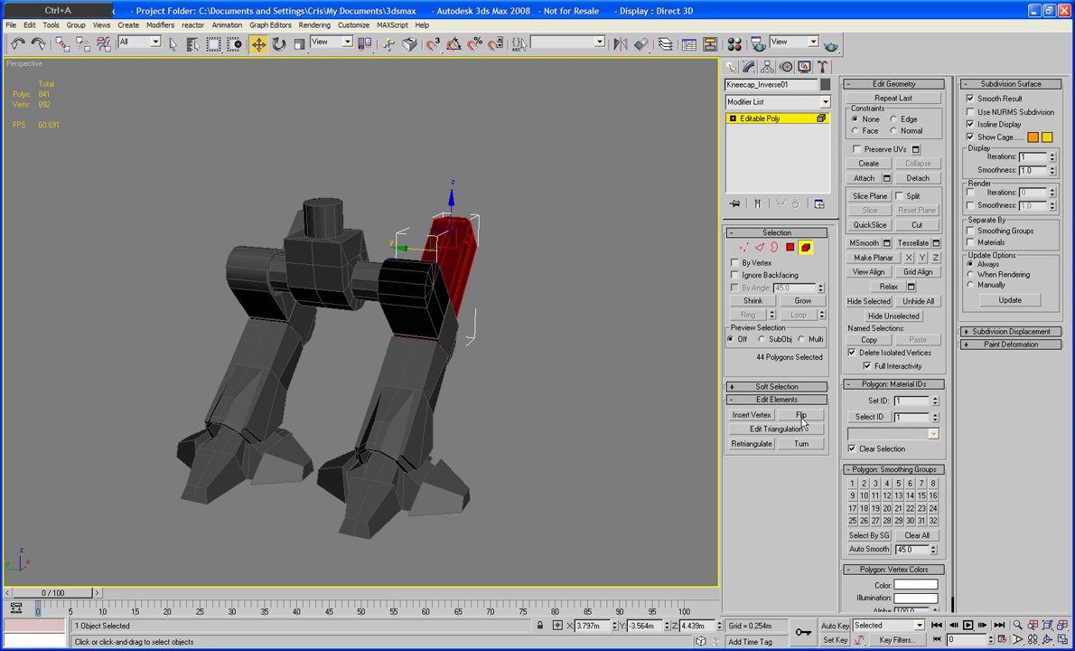
{"action": "left_click", "coordinate": [805, 247]}
Flip the normals of all elements of the mirrored upper leg, Upper_Leg01, and deselect it.
{"action": "left_click", "coordinate": [434, 298]}
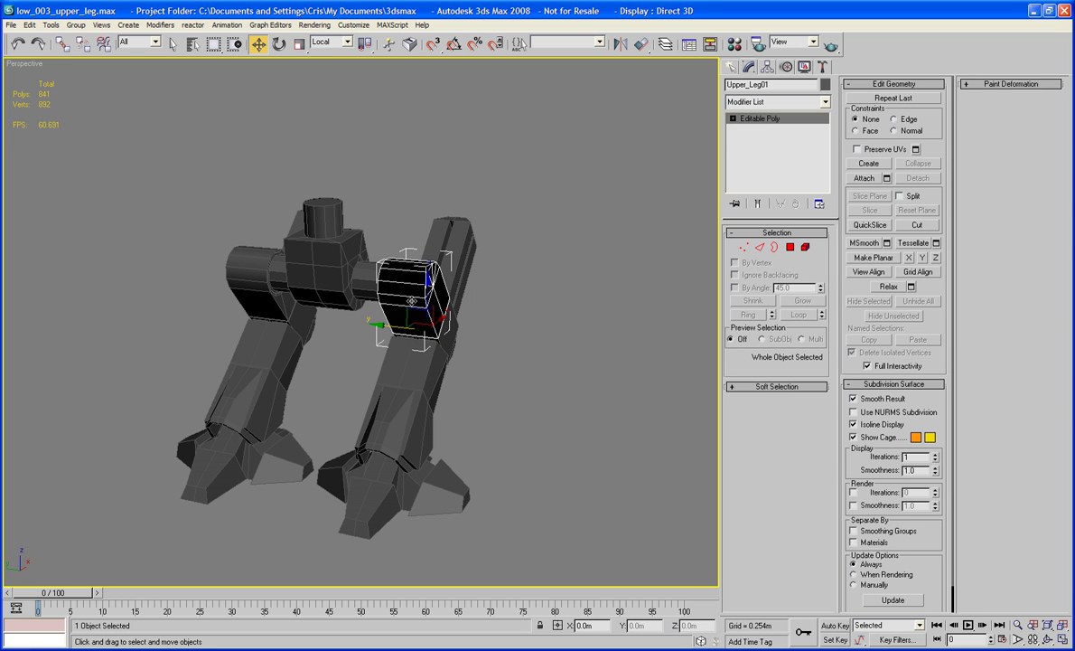
{"action": "left_click", "coordinate": [805, 247]}
{"action": "key", "text": "ctrl+a"}
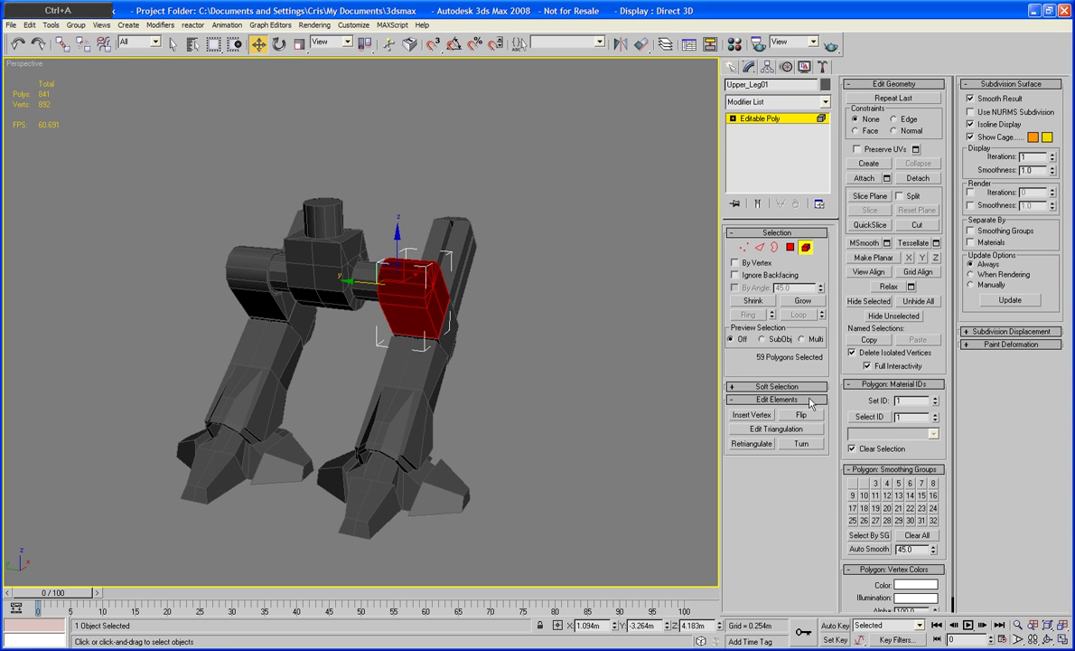
{"action": "left_click", "coordinate": [805, 247]}
{"action": "left_click", "coordinate": [622, 293]}
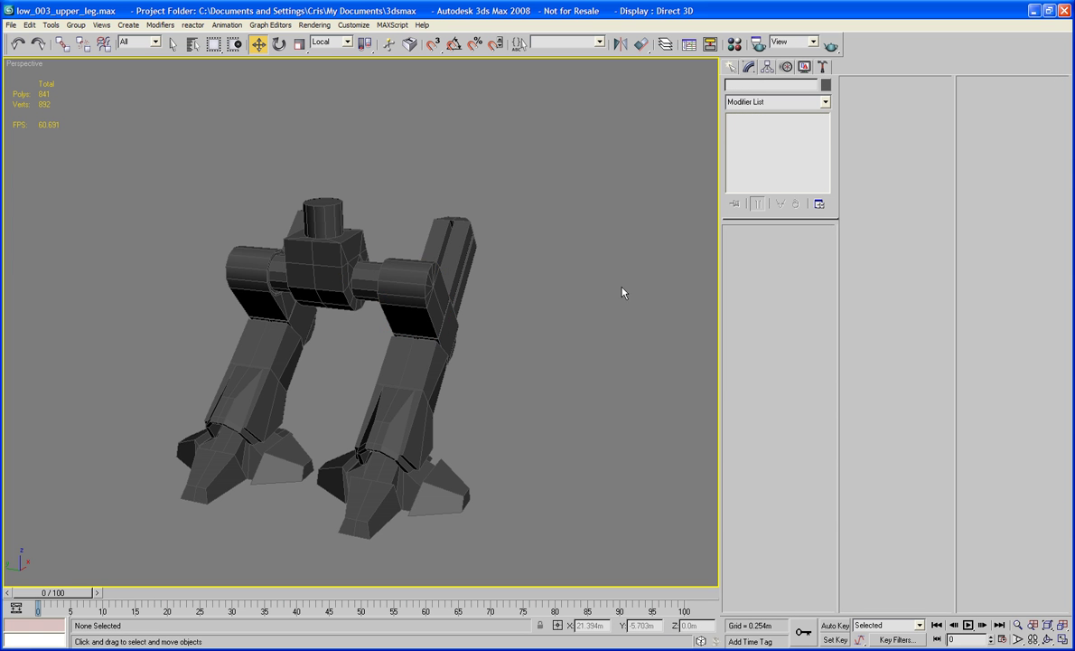
{"action": "middle_click_drag", "start_coordinate": [604, 293], "coordinate": [518, 297], "text": "alt"}
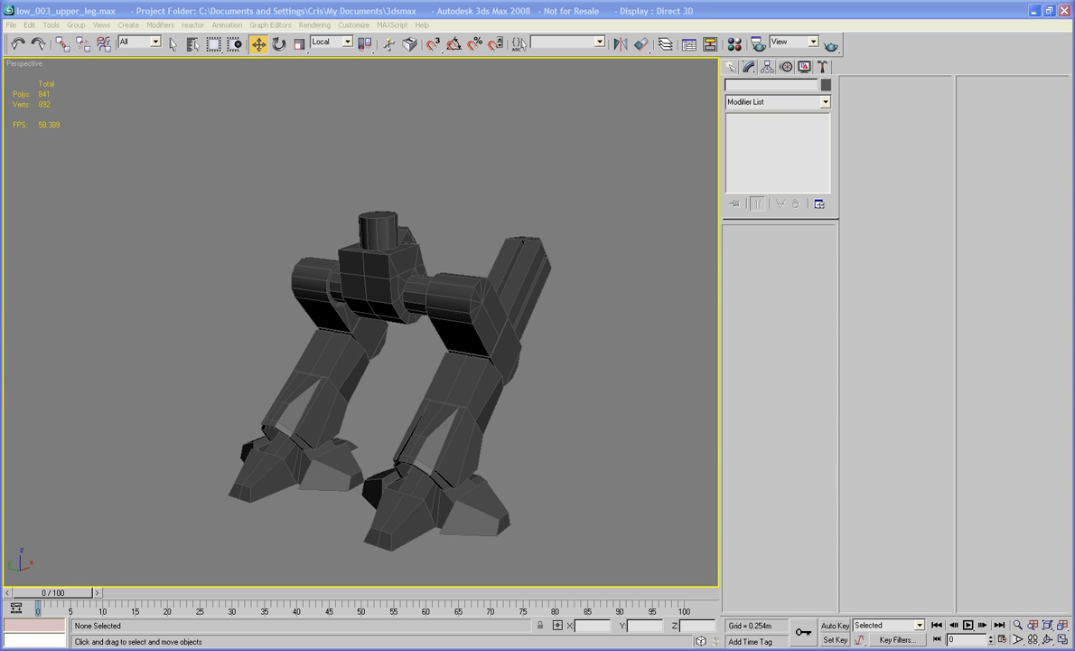
{"action": "middle_click_drag", "start_coordinate": [246, 312], "coordinate": [248, 363]}
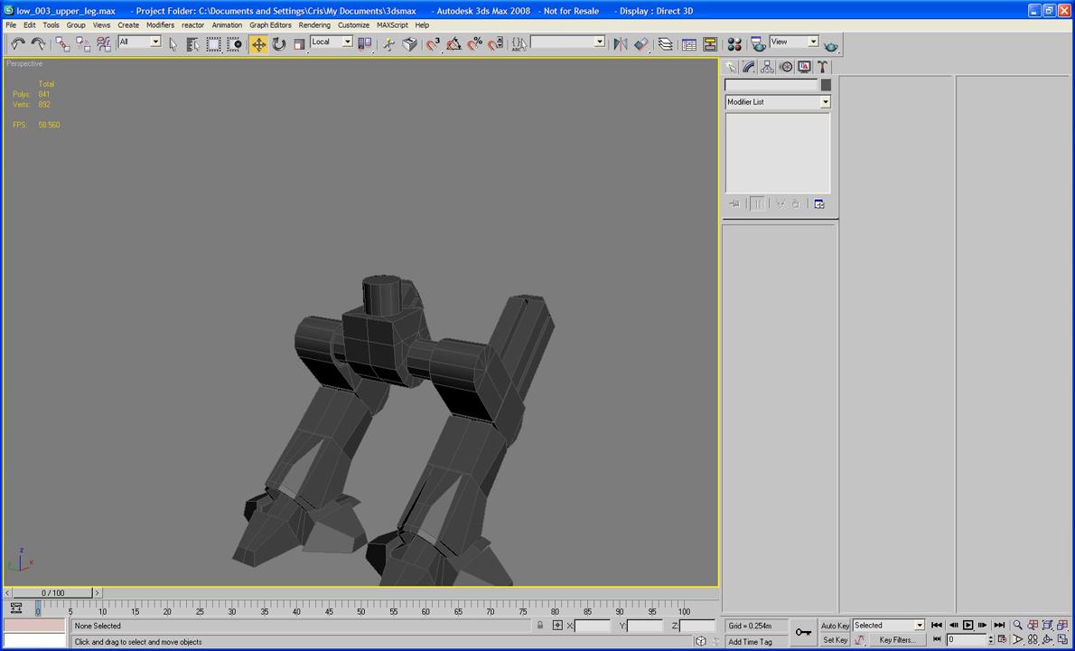
{"action": "key", "text": "alt+Tab"}
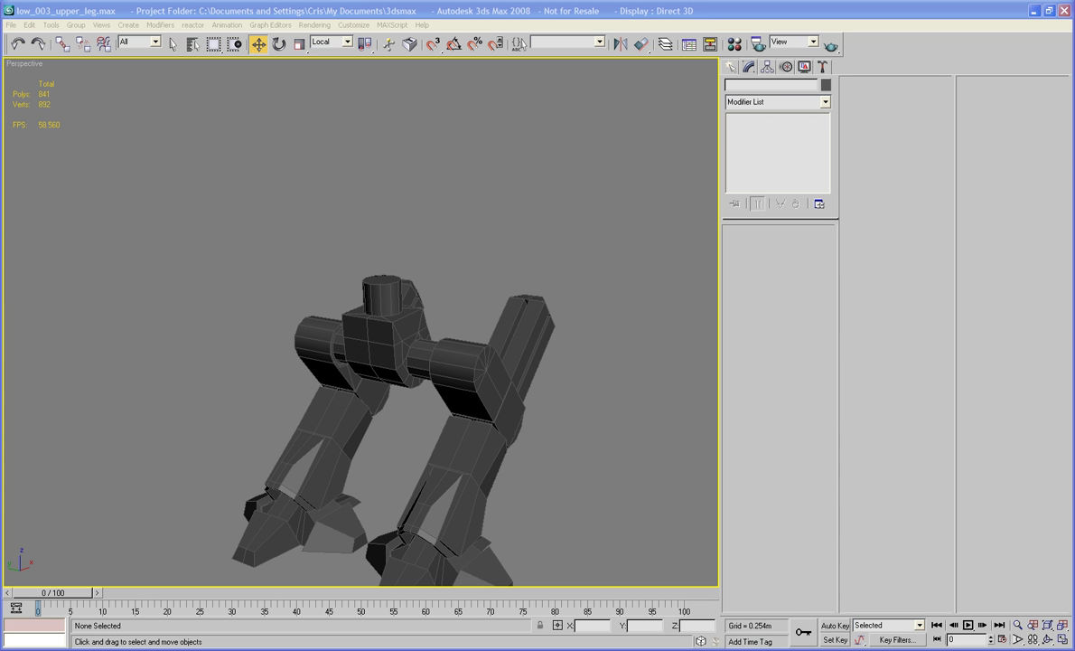
{"action": "middle_click_drag", "start_coordinate": [233, 176], "coordinate": [305, 221], "text": "alt"}
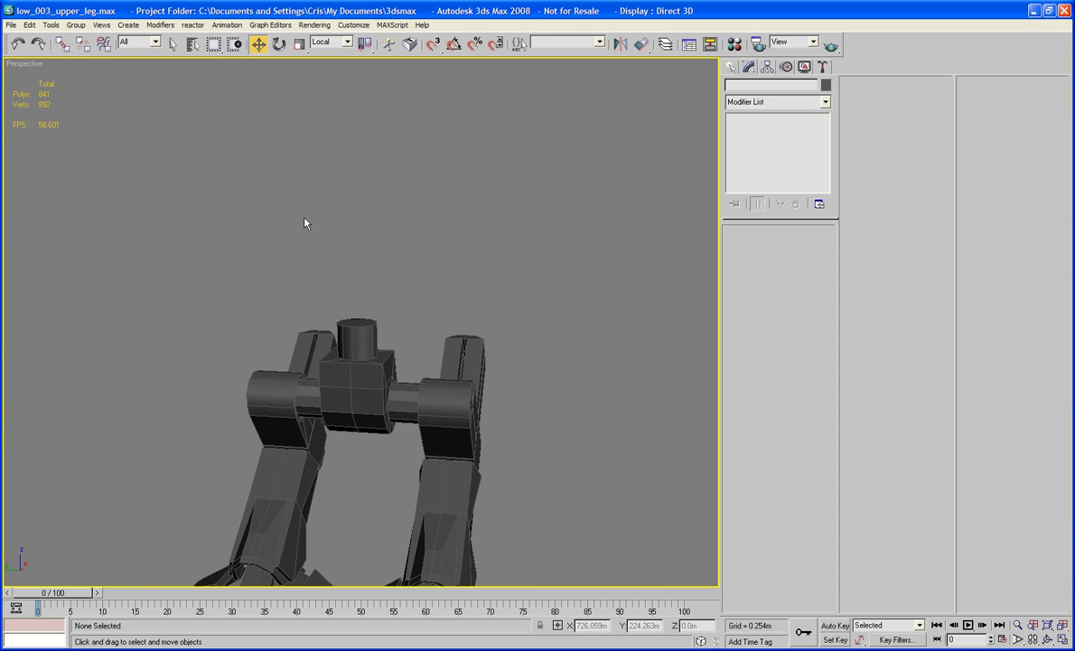
Create a box above the Hips' cylinder in the Left view, about 1.33 m long, 3.10 m wide and 0.66 m deep.
{"action": "key", "text": "f"}
{"action": "key", "text": "l"}
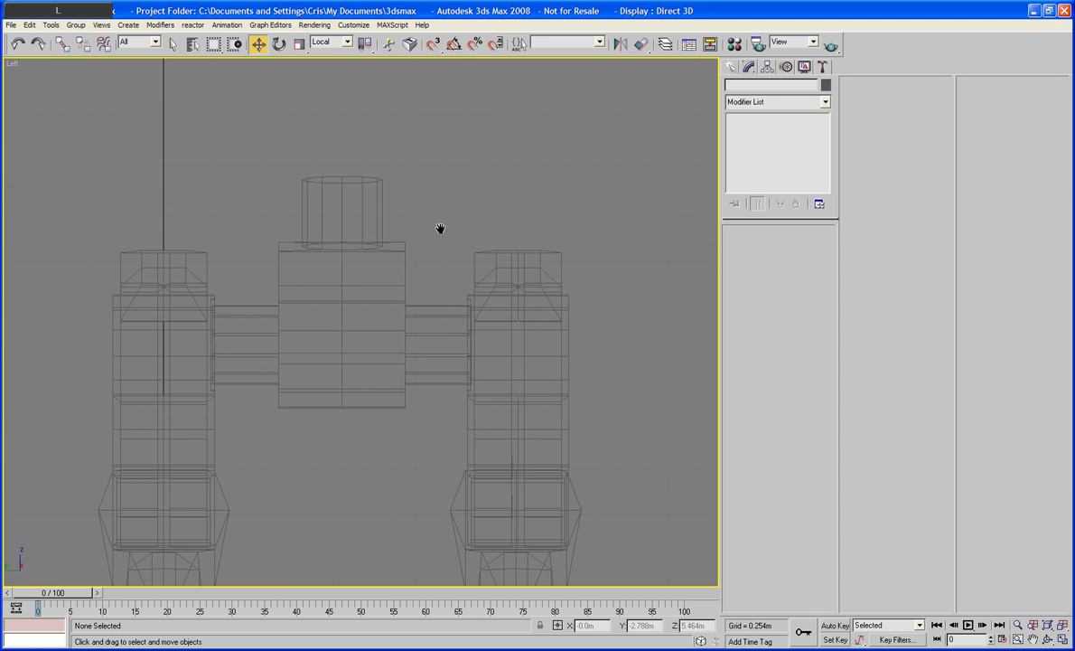
{"action": "scroll", "coordinate": [439, 231], "scroll_direction": "down", "scroll_amount": 5}
{"action": "middle_click_drag", "start_coordinate": [425, 220], "coordinate": [462, 228]}
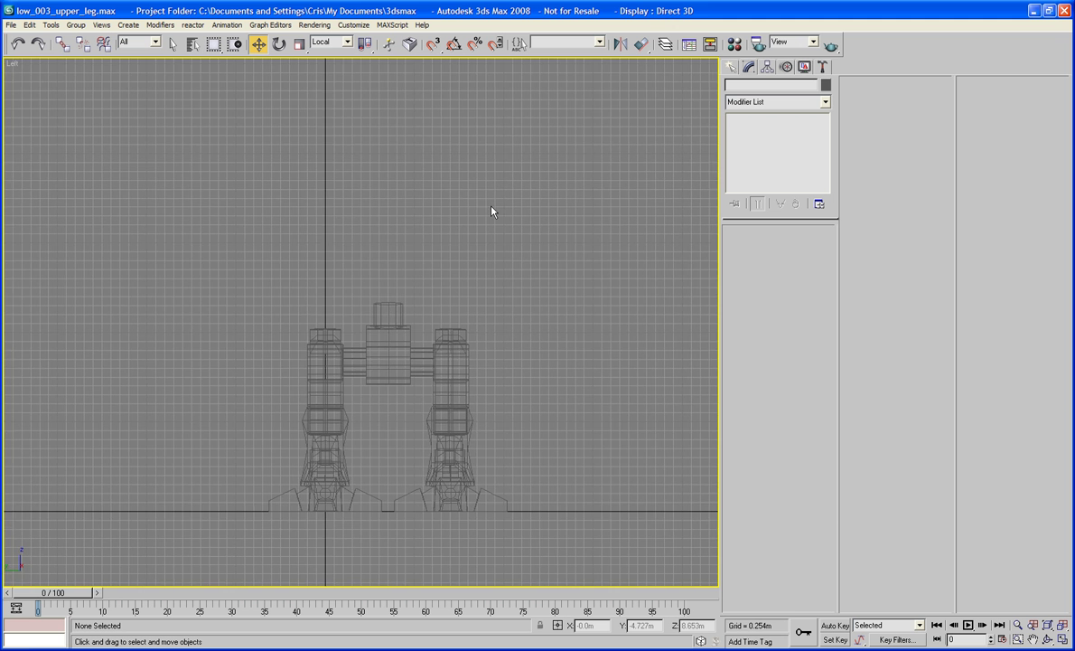
{"action": "scroll", "coordinate": [384, 227], "scroll_direction": "down", "scroll_amount": 2}
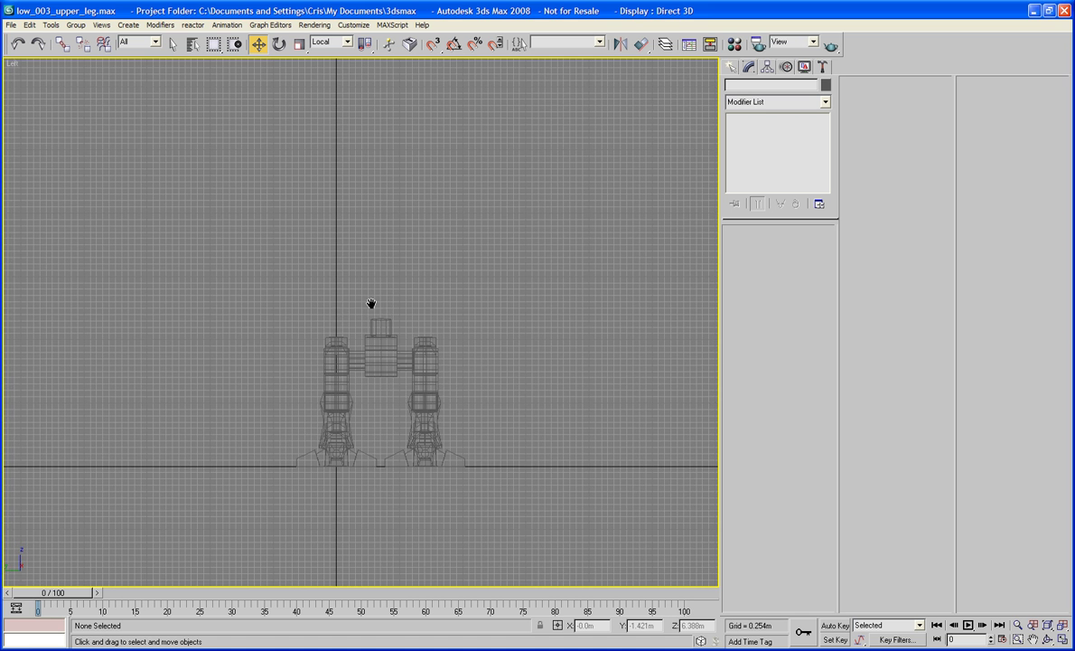
{"action": "scroll", "coordinate": [372, 307], "scroll_direction": "up", "scroll_amount": 3}
{"action": "left_click", "coordinate": [732, 67]}
{"action": "left_click", "coordinate": [751, 149]}
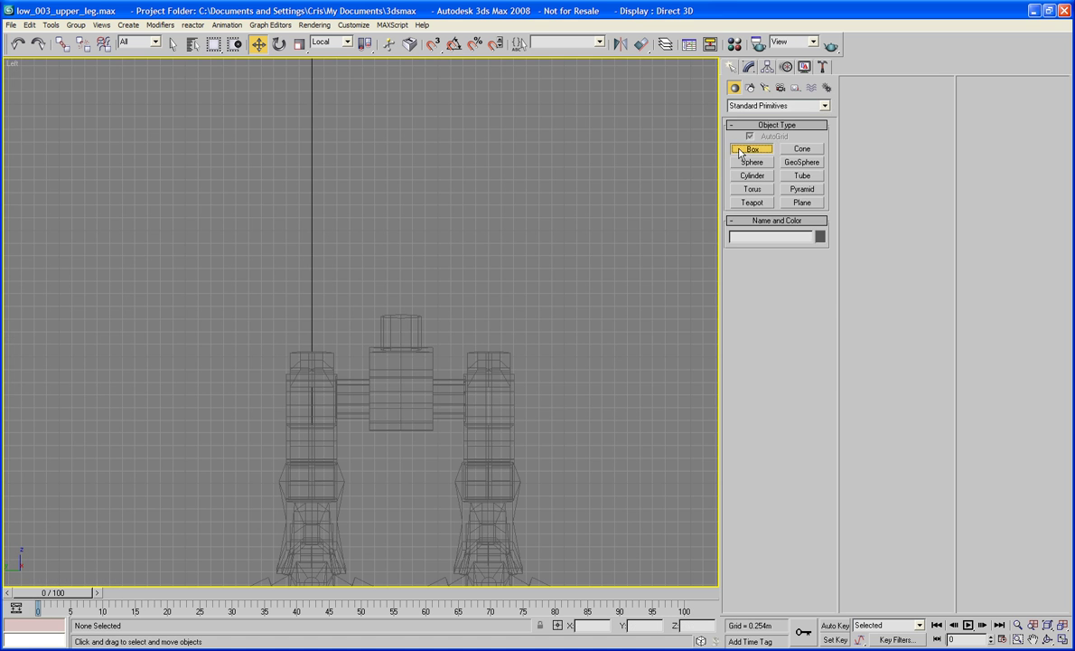
{"action": "left_click_drag", "start_coordinate": [324, 259], "coordinate": [477, 317]}
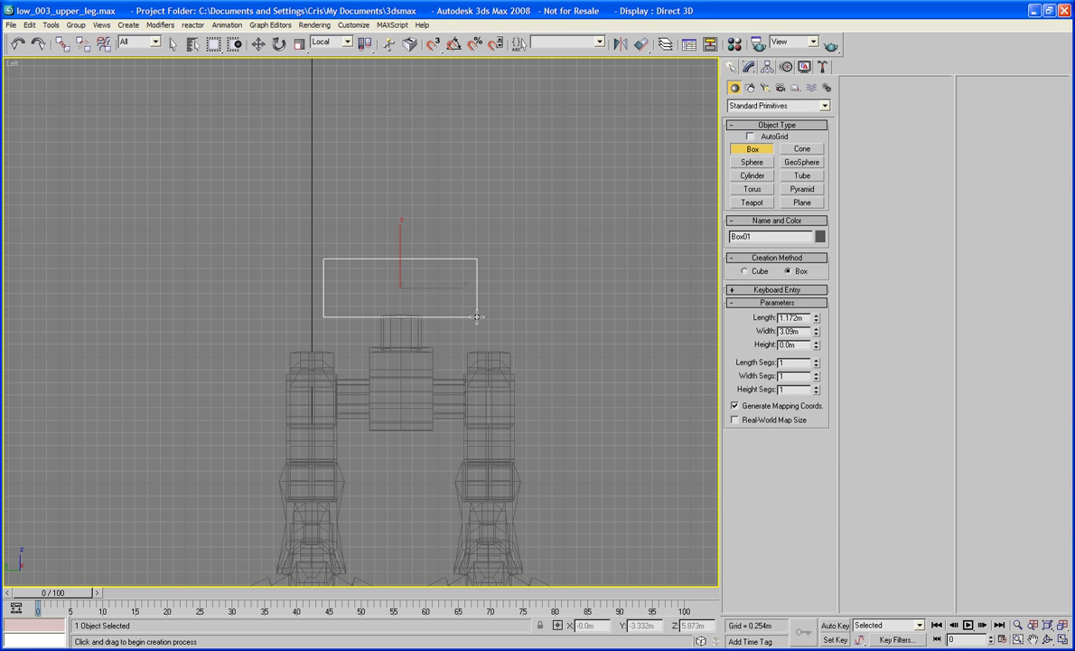
{"action": "right_click", "coordinate": [477, 317]}
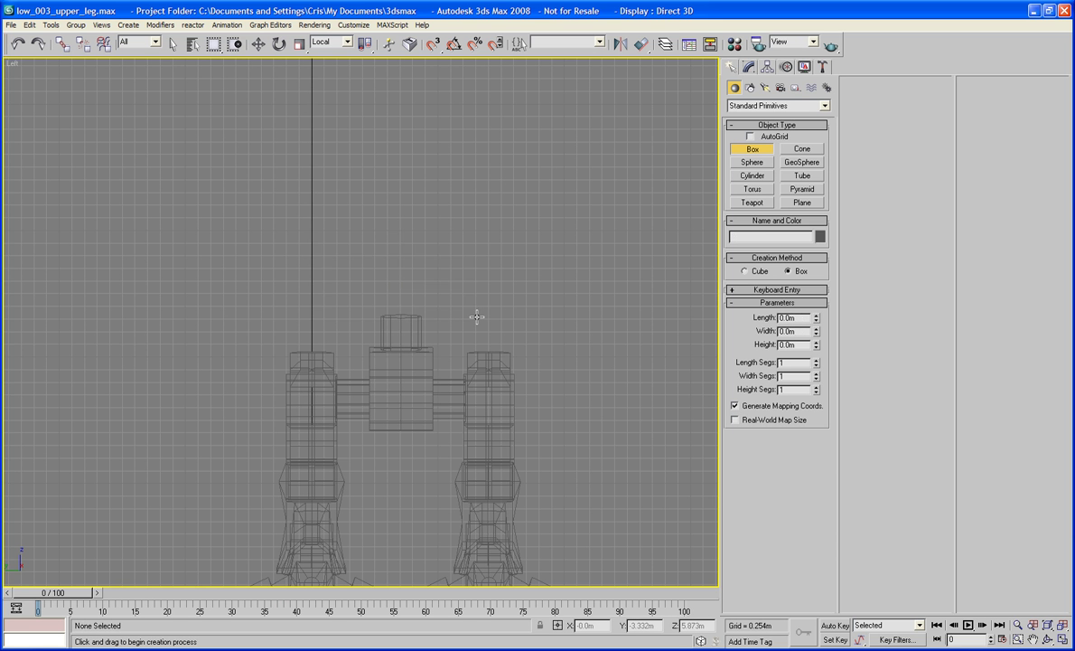
{"action": "left_click_drag", "start_coordinate": [477, 317], "coordinate": [322, 252]}
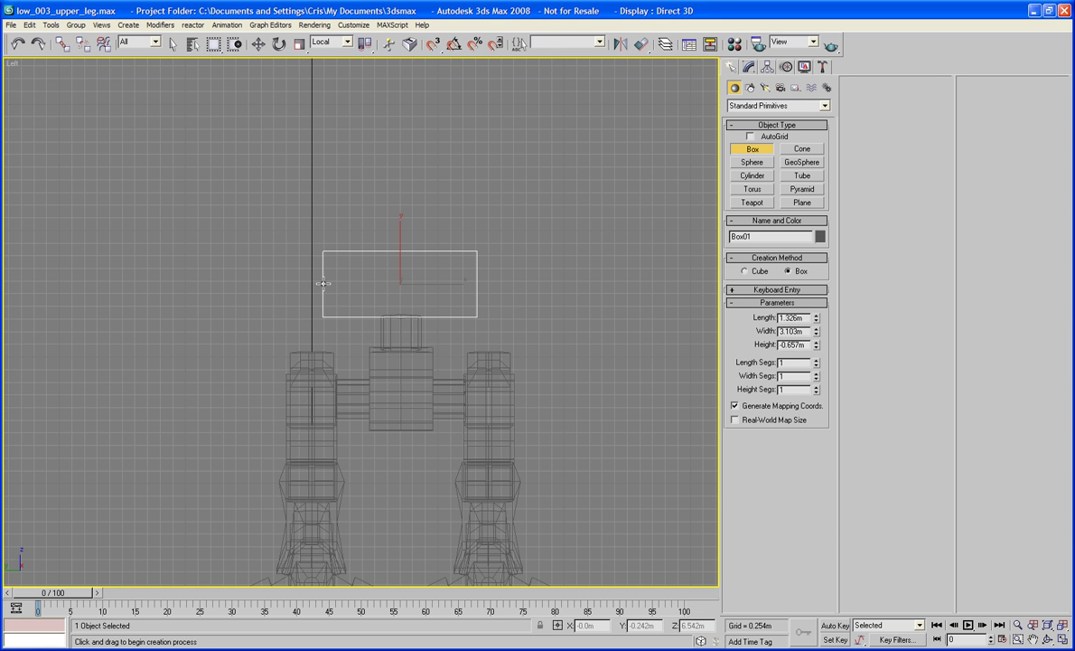
Move the box backward along its local Z axis, past the Hips' cylinder, in the Perspective view.
{"action": "key", "text": "w"}
{"action": "key", "text": "p"}
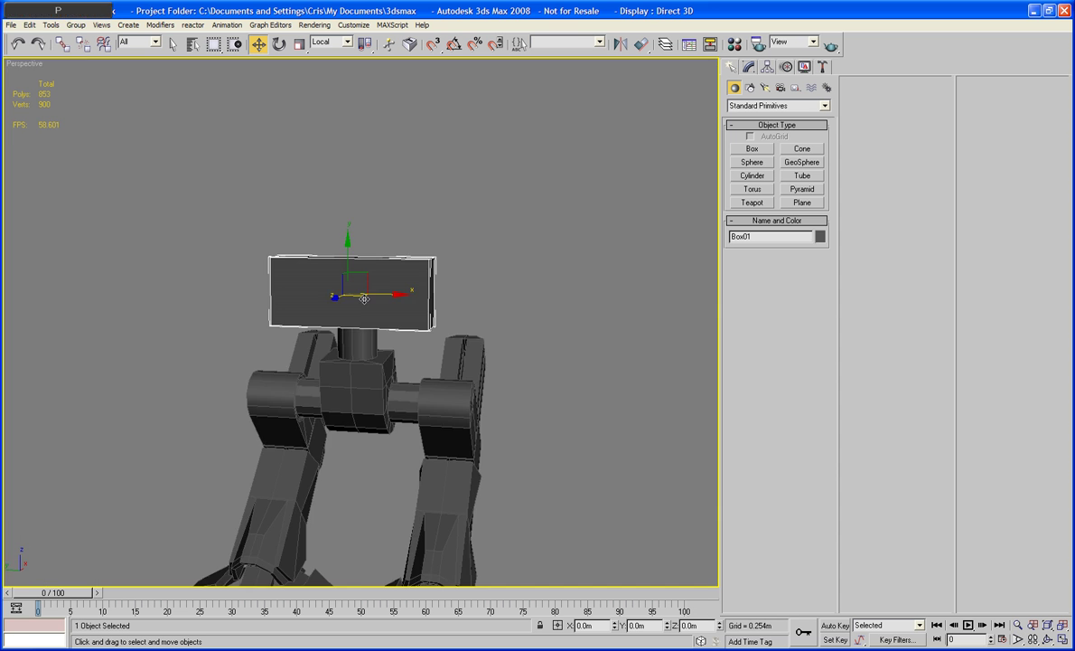
{"action": "middle_click_drag", "start_coordinate": [386, 290], "coordinate": [299, 303], "text": "alt"}
{"action": "right_click", "coordinate": [299, 303]}
{"action": "left_click", "coordinate": [315, 317]}
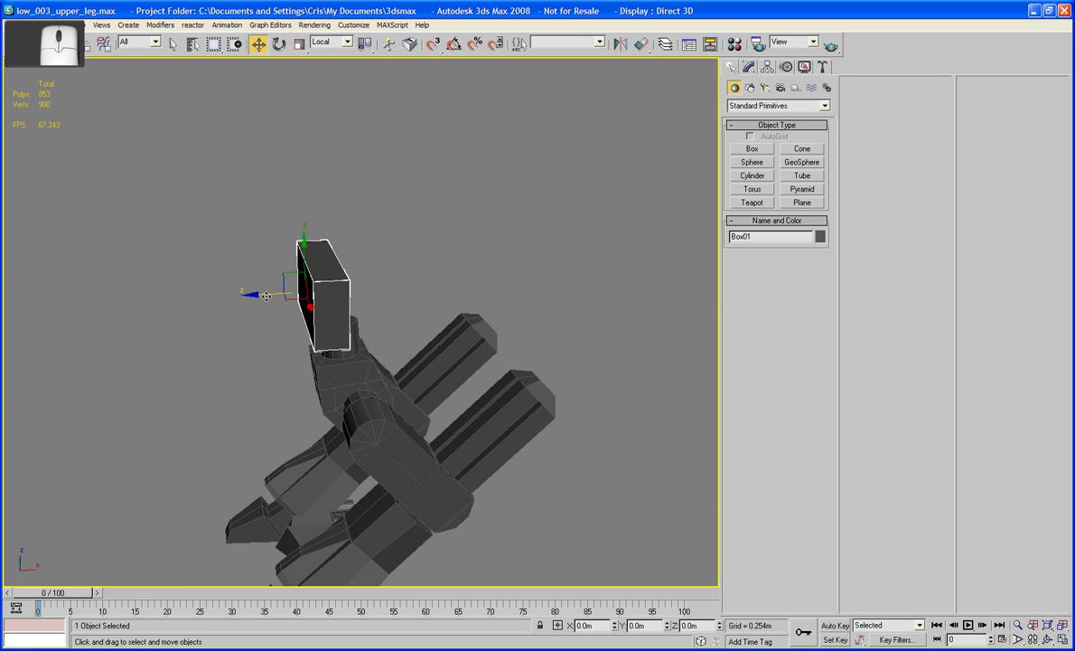
{"action": "left_click_drag", "start_coordinate": [257, 293], "coordinate": [368, 292]}
{"action": "middle_click_drag", "start_coordinate": [367, 292], "coordinate": [414, 309], "text": "alt"}
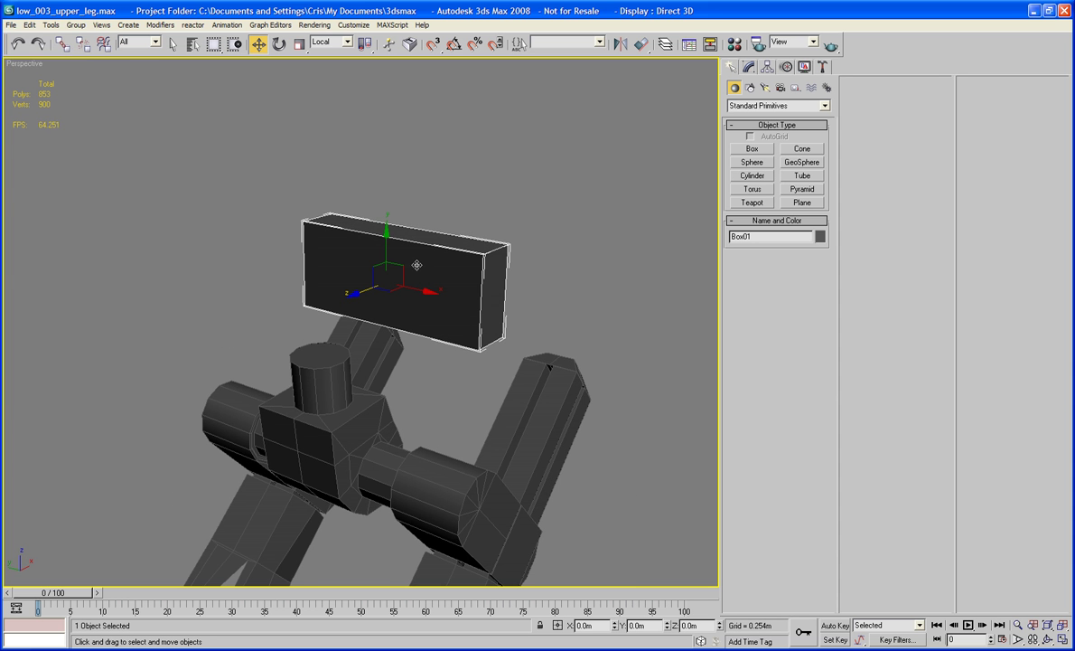
Convert the new box to Editable Poly.
{"action": "right_click", "coordinate": [434, 296]}
{"action": "mouse_move", "coordinate": [477, 413]}
{"action": "left_click", "coordinate": [568, 424]}
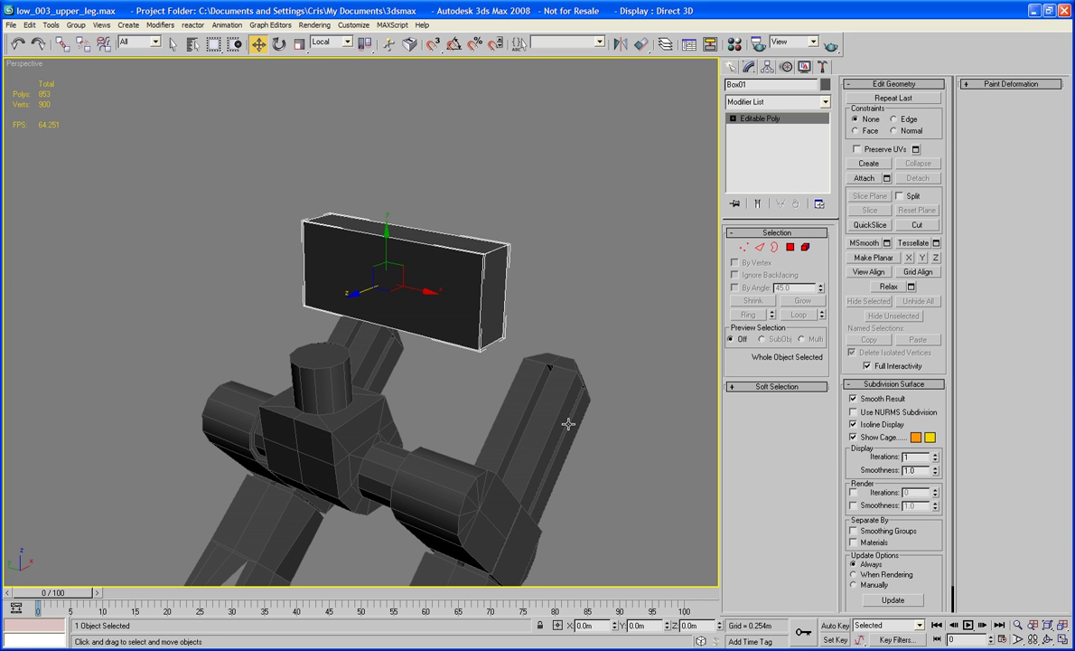
Deepen the box by moving its large rear polygon about 1.25 m backward along X.
{"action": "middle_click_drag", "start_coordinate": [569, 422], "coordinate": [519, 309], "text": "alt"}
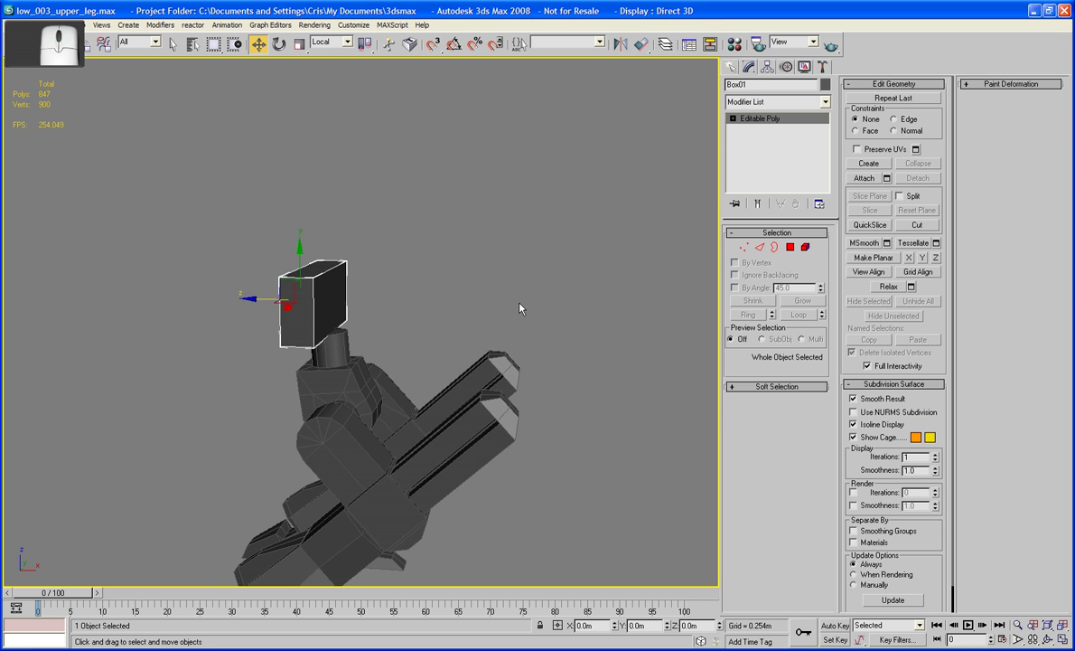
{"action": "key", "text": "4"}
{"action": "left_click", "coordinate": [335, 298]}
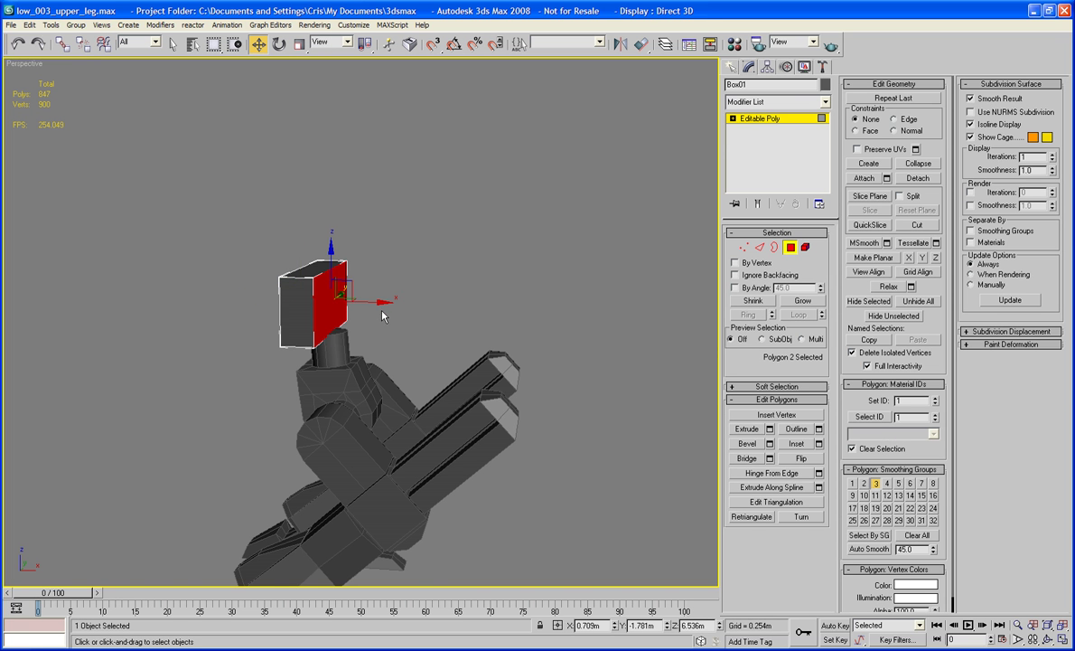
{"action": "left_click_drag", "start_coordinate": [377, 303], "coordinate": [437, 305]}
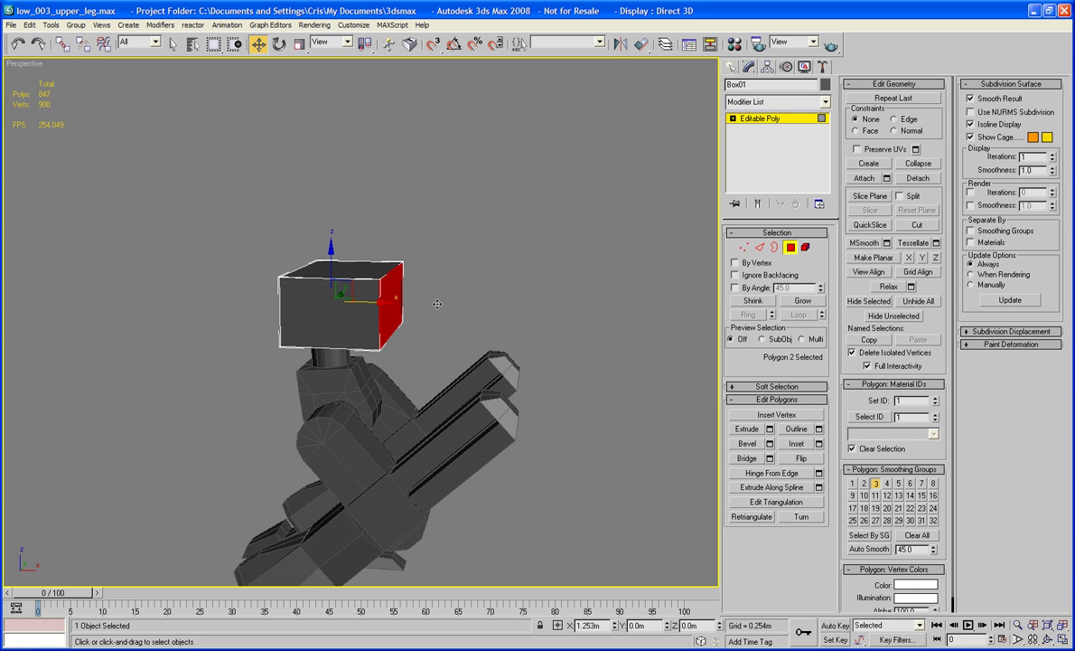
{"action": "middle_click_drag", "start_coordinate": [438, 305], "coordinate": [409, 336], "text": "alt"}
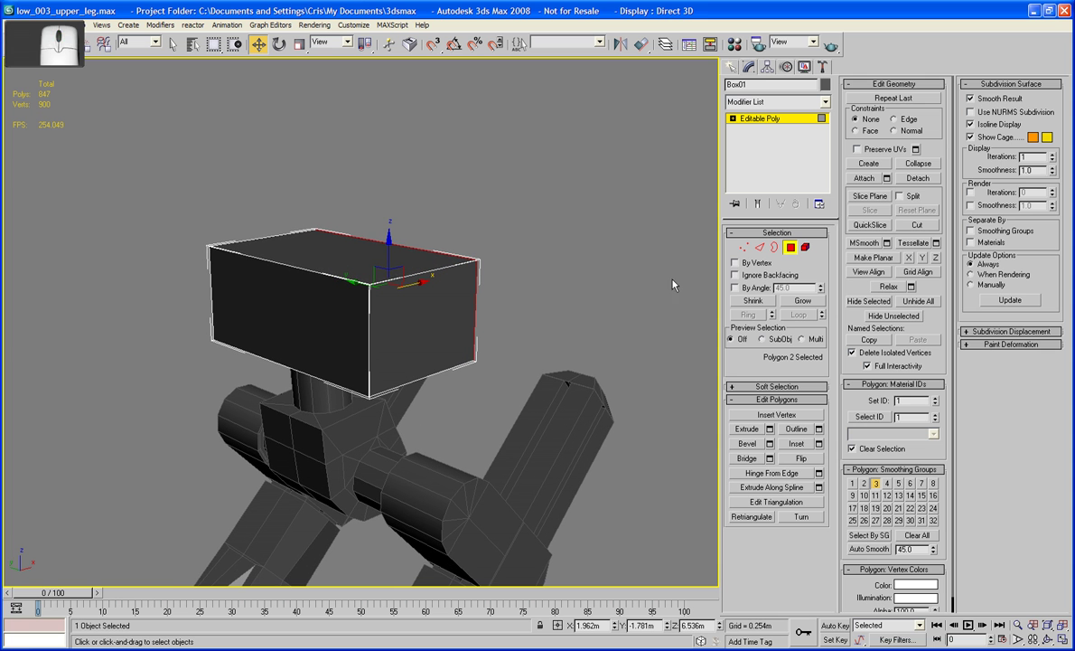
Move the box's upper front edge about 0.47 m backward along X to slant the front face.
{"action": "left_click", "coordinate": [760, 247]}
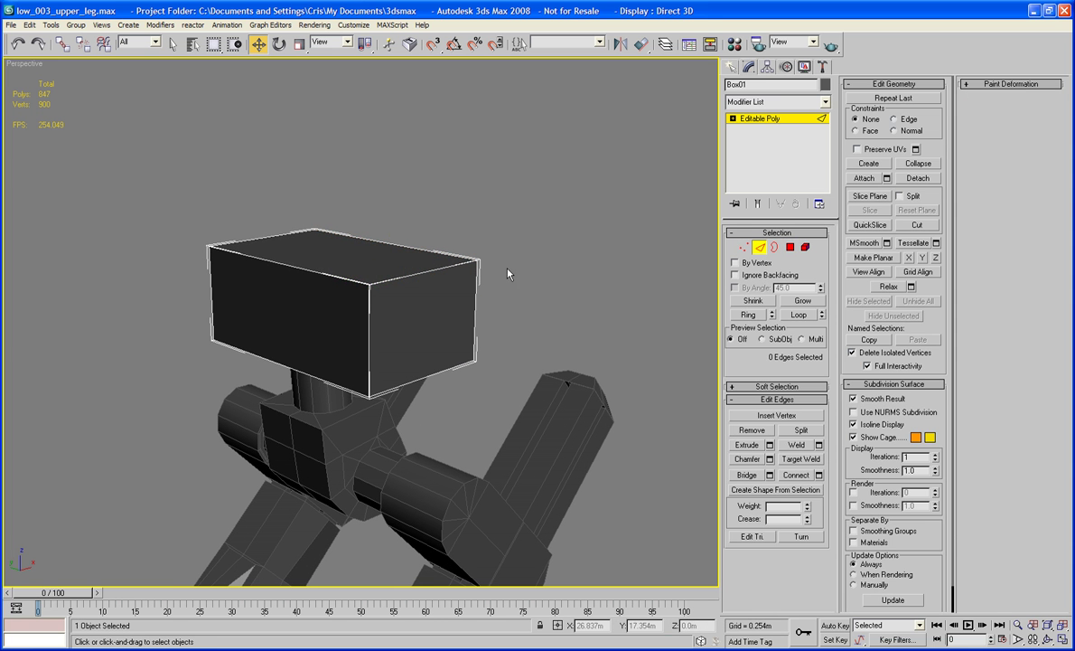
{"action": "left_click", "coordinate": [317, 273]}
{"action": "middle_click_drag", "start_coordinate": [348, 271], "coordinate": [348, 291], "text": "alt"}
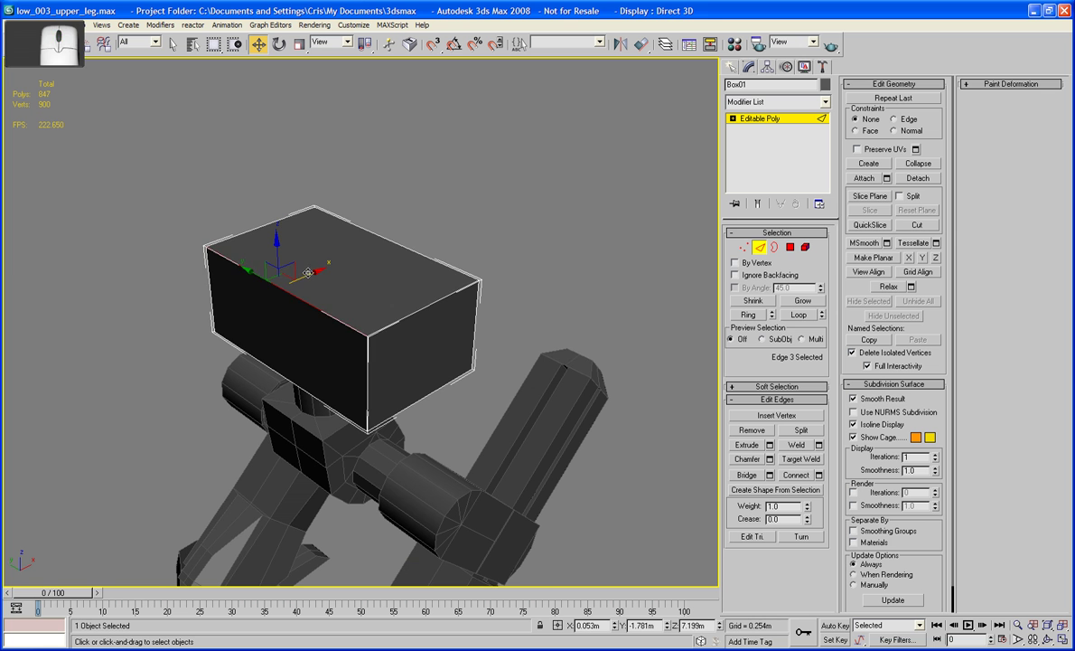
{"action": "left_click_drag", "start_coordinate": [309, 281], "coordinate": [343, 271]}
{"action": "middle_click_drag", "start_coordinate": [343, 271], "coordinate": [401, 260], "text": "alt"}
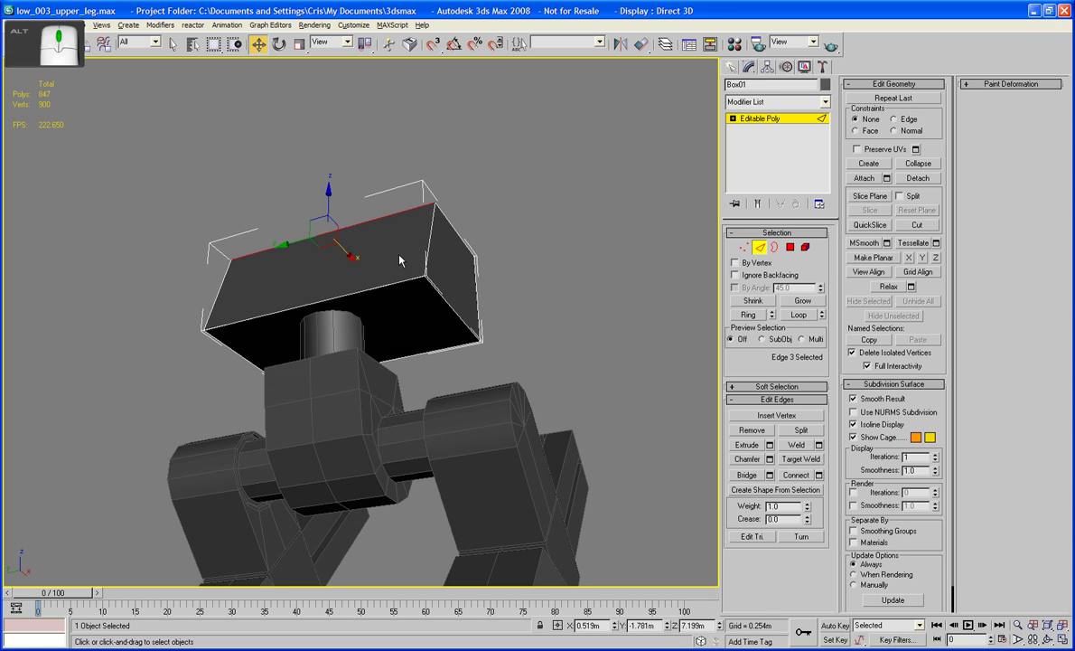
Narrow the box's bottom polygon by scaling it to about 84% along Y.
{"action": "key", "text": "4"}
{"action": "left_click", "coordinate": [389, 325]}
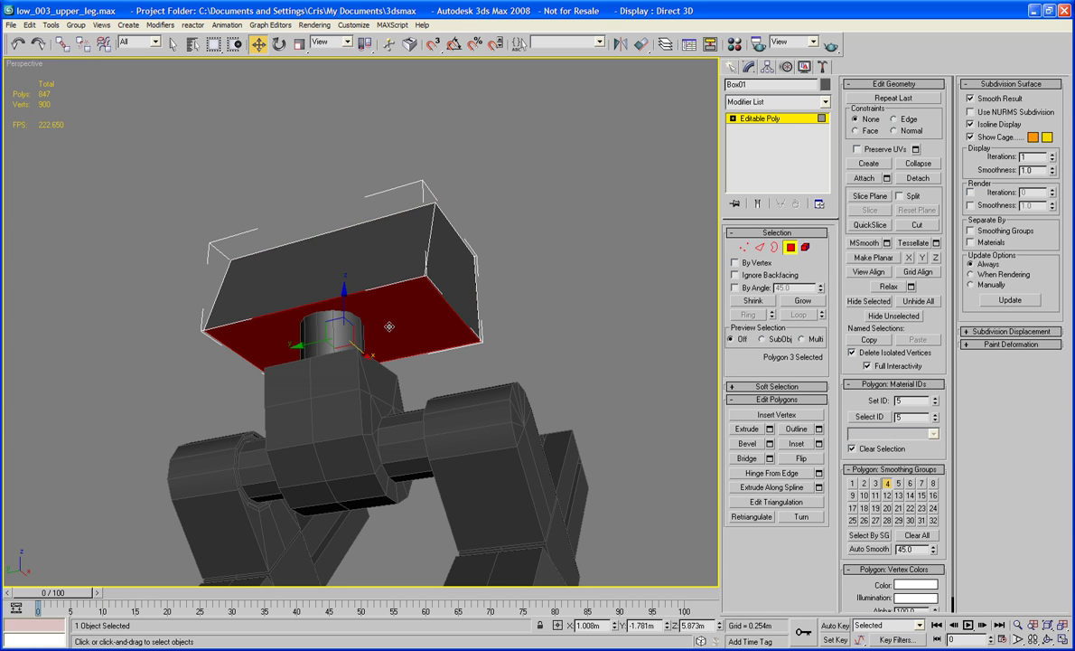
{"action": "key", "text": "e"}
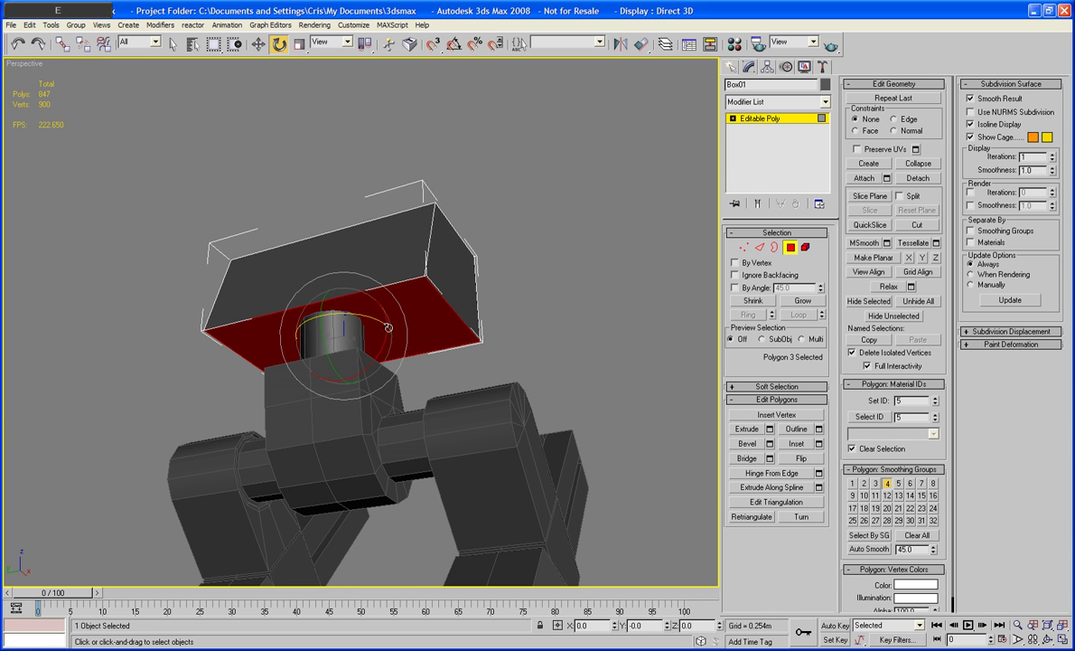
{"action": "key", "text": "r"}
{"action": "left_click_drag", "start_coordinate": [385, 326], "coordinate": [385, 320]}
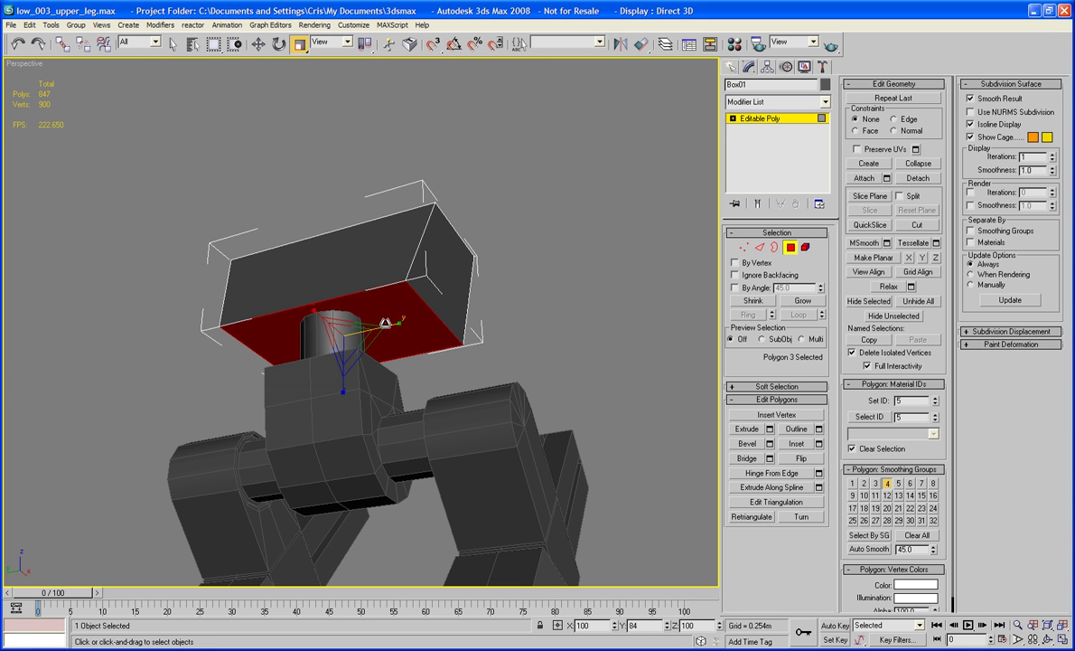
Extrude the box's top polygon upward three times in successively stacked sections.
{"action": "middle_click_drag", "start_coordinate": [386, 320], "coordinate": [463, 305], "text": "alt"}
{"action": "left_click", "coordinate": [424, 278]}
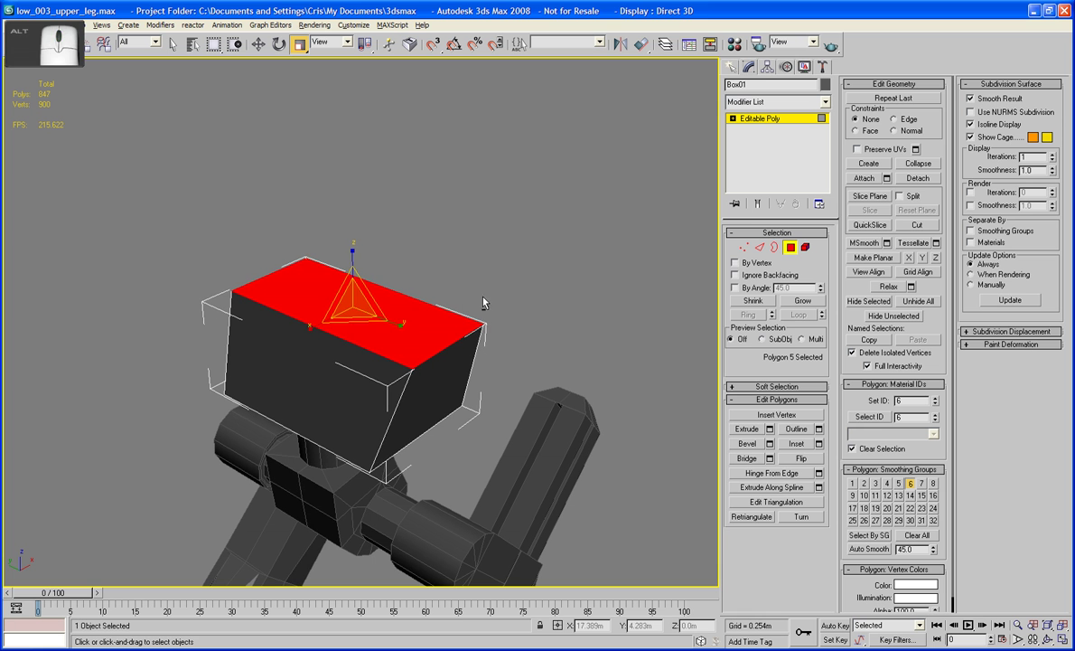
{"action": "left_click", "coordinate": [749, 430]}
{"action": "left_click_drag", "start_coordinate": [392, 321], "coordinate": [396, 229]}
{"action": "left_click_drag", "start_coordinate": [393, 300], "coordinate": [390, 242]}
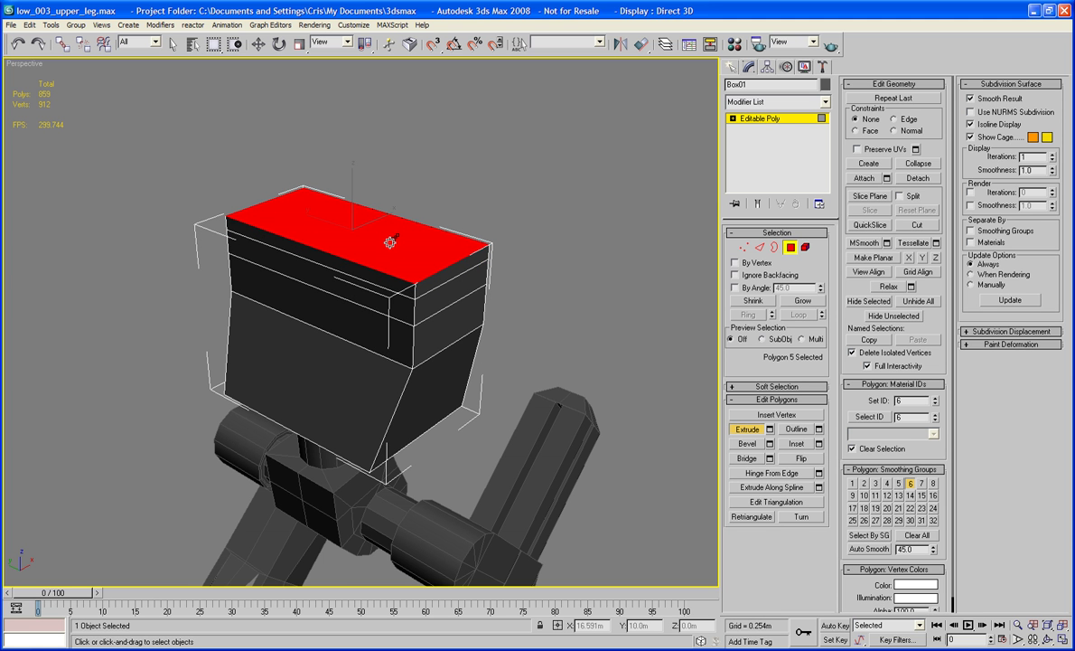
Scale the topmost polygon of the box narrower along Y.
{"action": "key", "text": "w"}
{"action": "key", "text": "e"}
{"action": "key", "text": "r"}
{"action": "left_click_drag", "start_coordinate": [391, 241], "coordinate": [336, 229]}
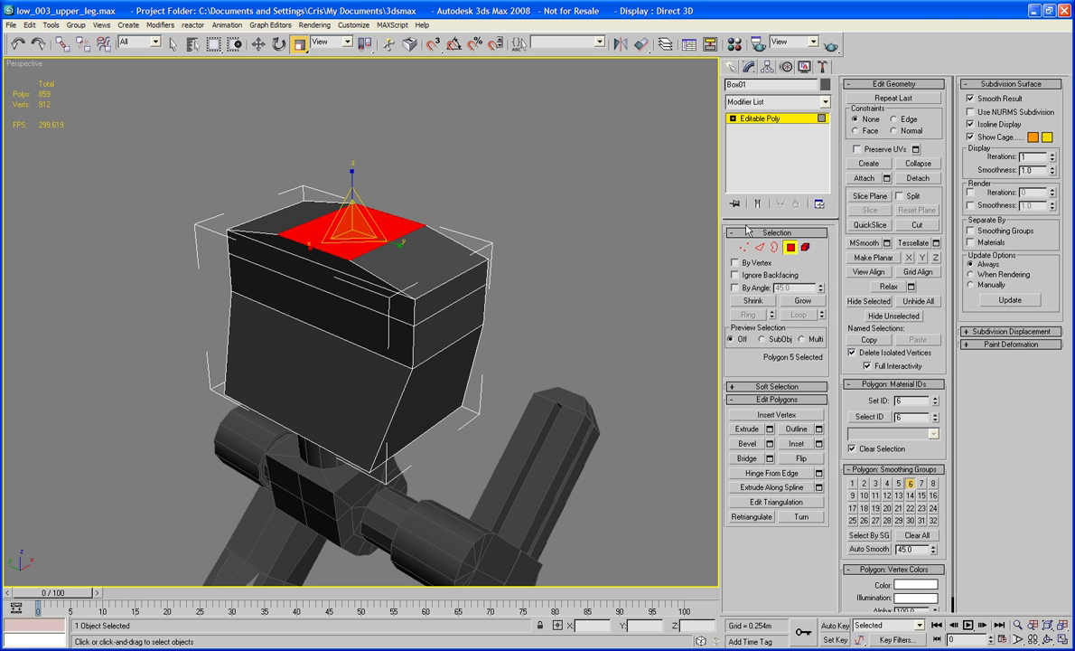
Taper the box's roof along Y by scaling the front and rear edge pairs just below and around the top face narrower.
{"action": "left_click", "coordinate": [760, 247]}
{"action": "left_click", "coordinate": [313, 254]}
{"action": "middle_click_drag", "start_coordinate": [312, 254], "coordinate": [364, 264], "text": "alt"}
{"action": "left_click", "coordinate": [362, 242], "text": "ctrl"}
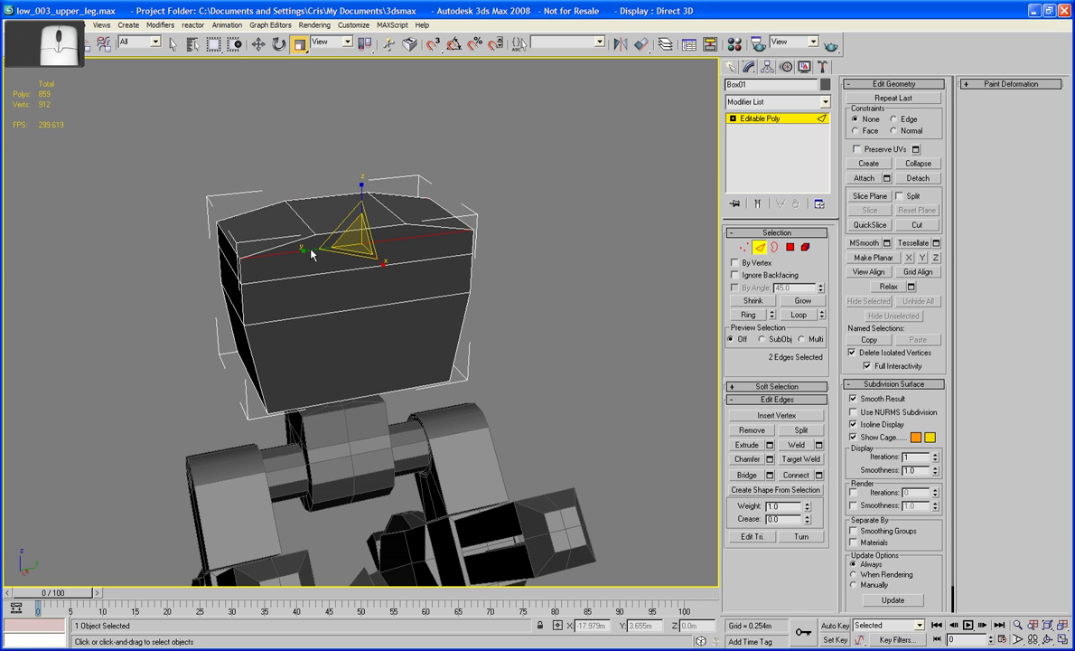
{"action": "left_click_drag", "start_coordinate": [312, 252], "coordinate": [331, 244]}
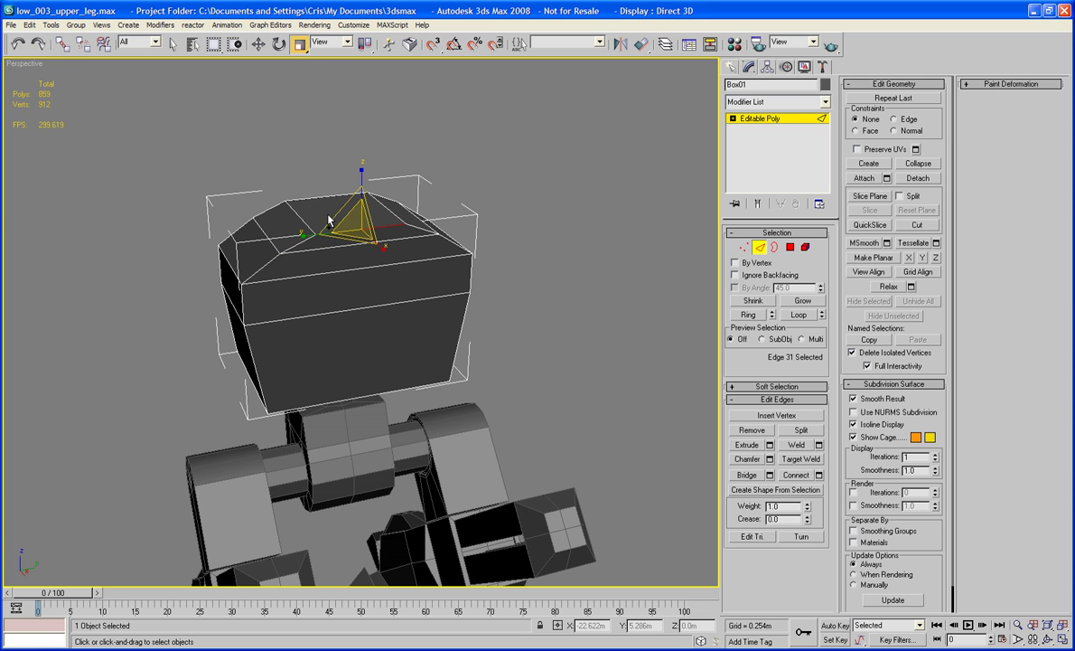
{"action": "left_click", "coordinate": [306, 214]}
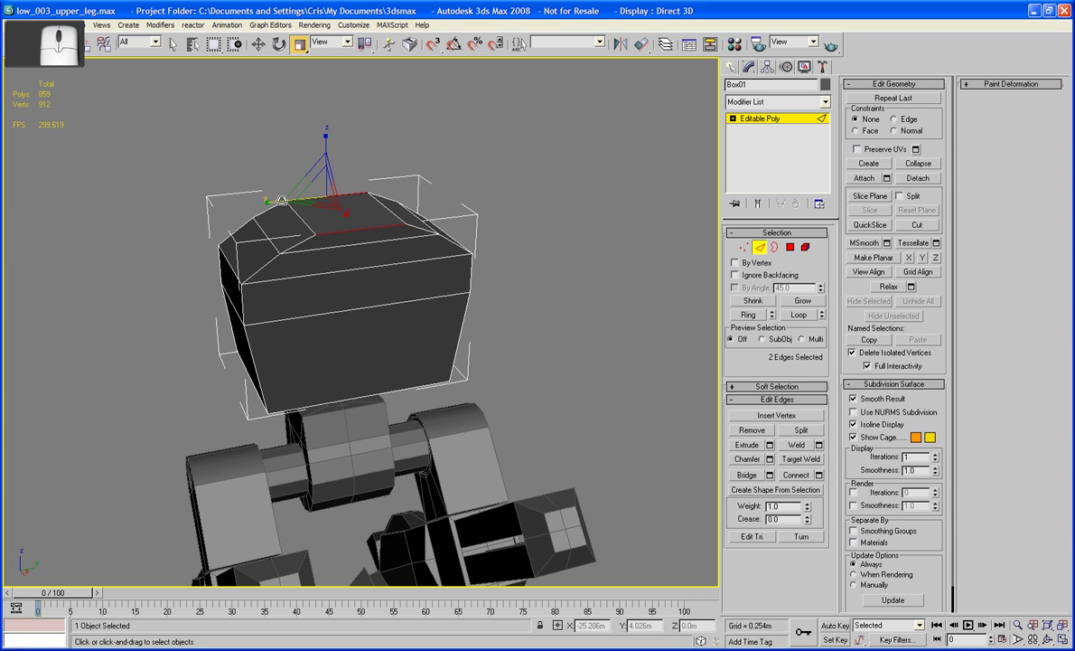
{"action": "left_click", "coordinate": [616, 136]}
{"action": "middle_click_drag", "start_coordinate": [616, 136], "coordinate": [557, 198], "text": "alt"}
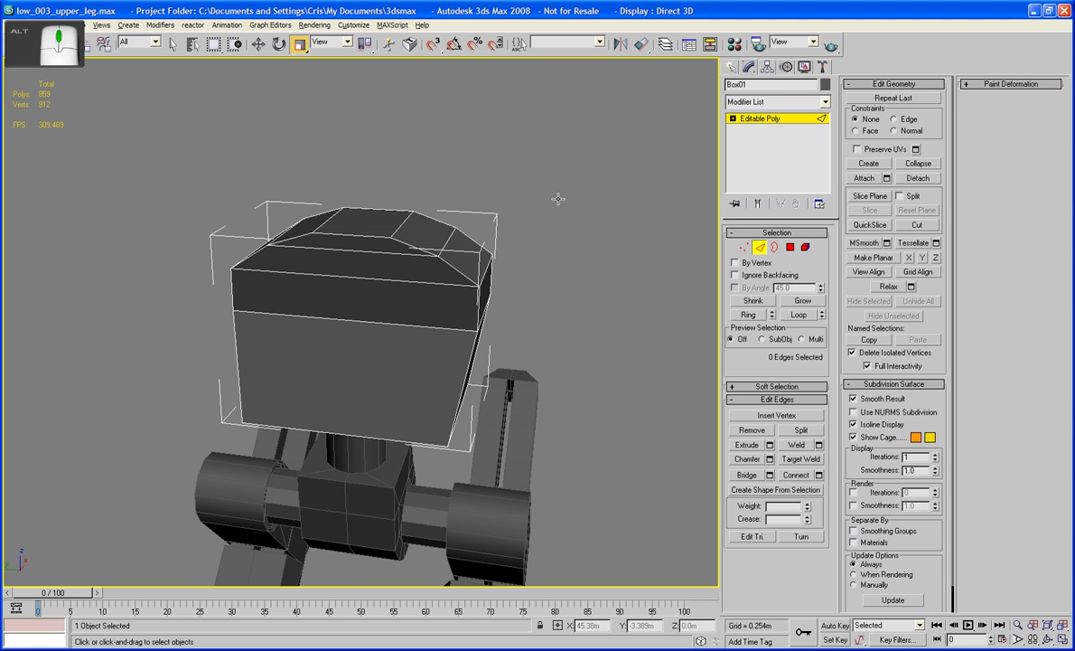
Raise the two side edges of the box's top face slightly along Z.
{"action": "left_click", "coordinate": [398, 224]}
{"action": "left_click", "coordinate": [327, 220], "text": "ctrl"}
{"action": "key", "text": "w"}
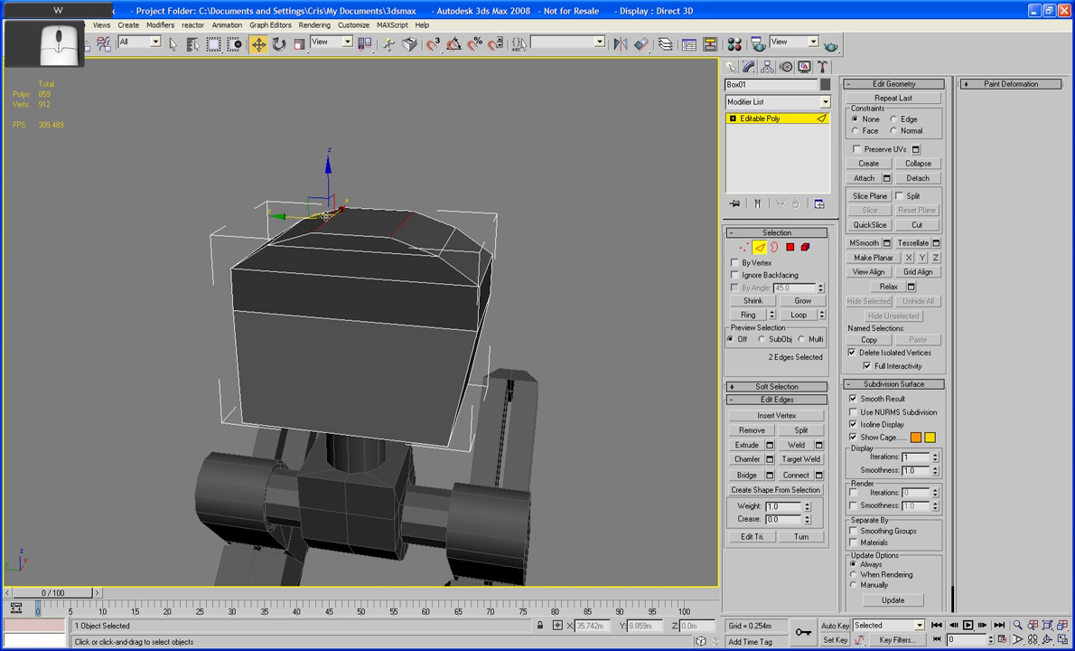
{"action": "left_click_drag", "start_coordinate": [329, 187], "coordinate": [329, 168]}
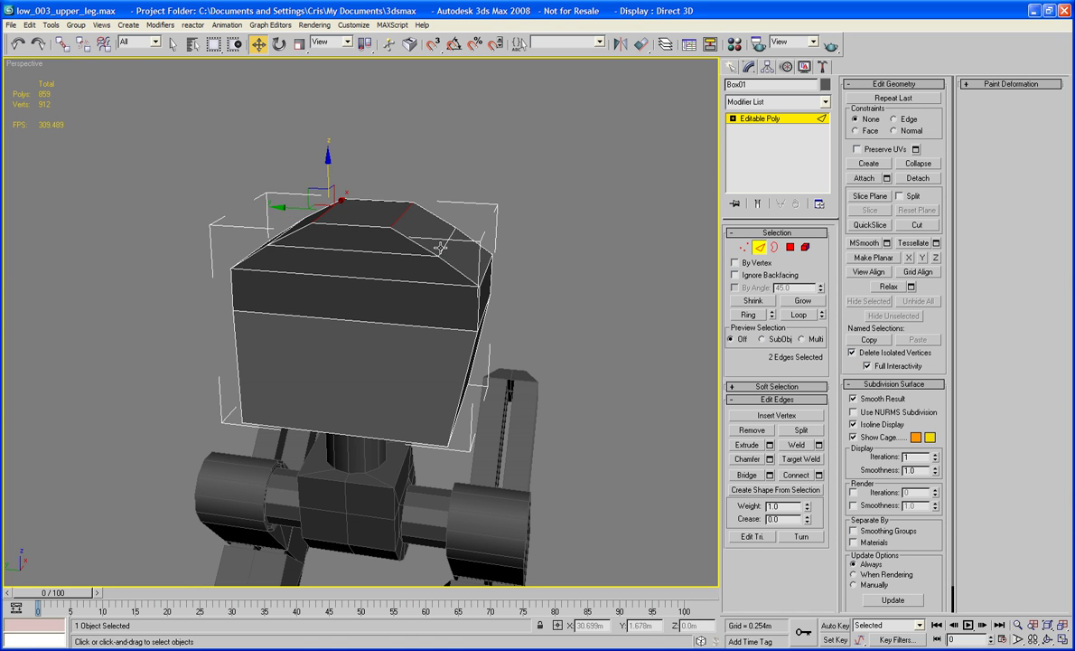
{"action": "middle_click_drag", "start_coordinate": [309, 211], "coordinate": [291, 233], "text": "alt"}
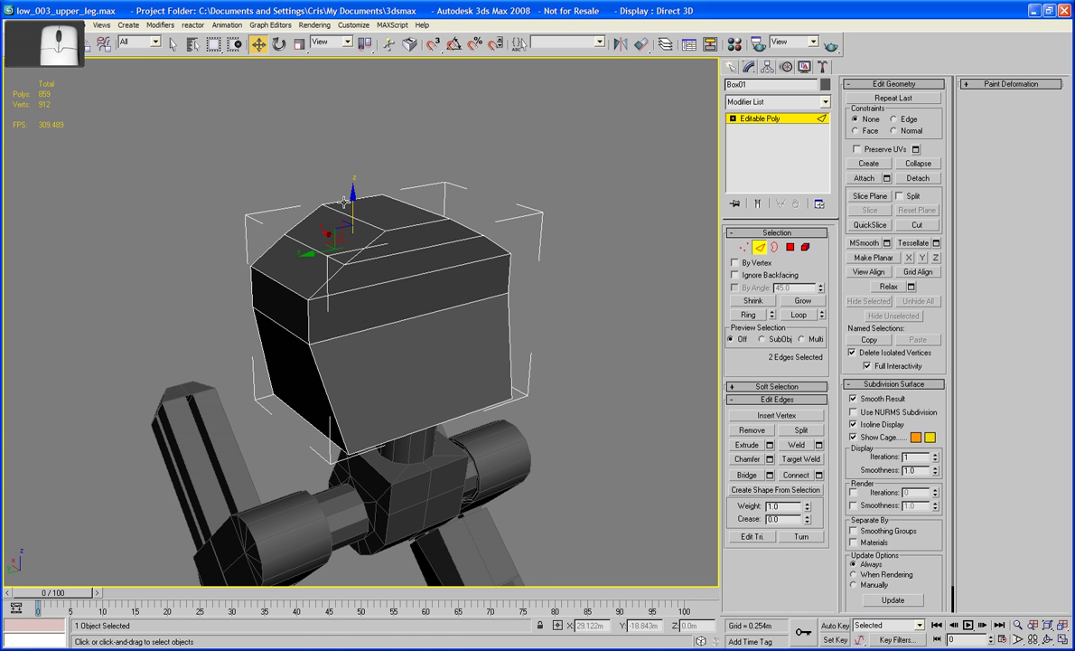
{"action": "key", "text": "ctrl+z"}
{"action": "key", "text": "ctrl+z"}
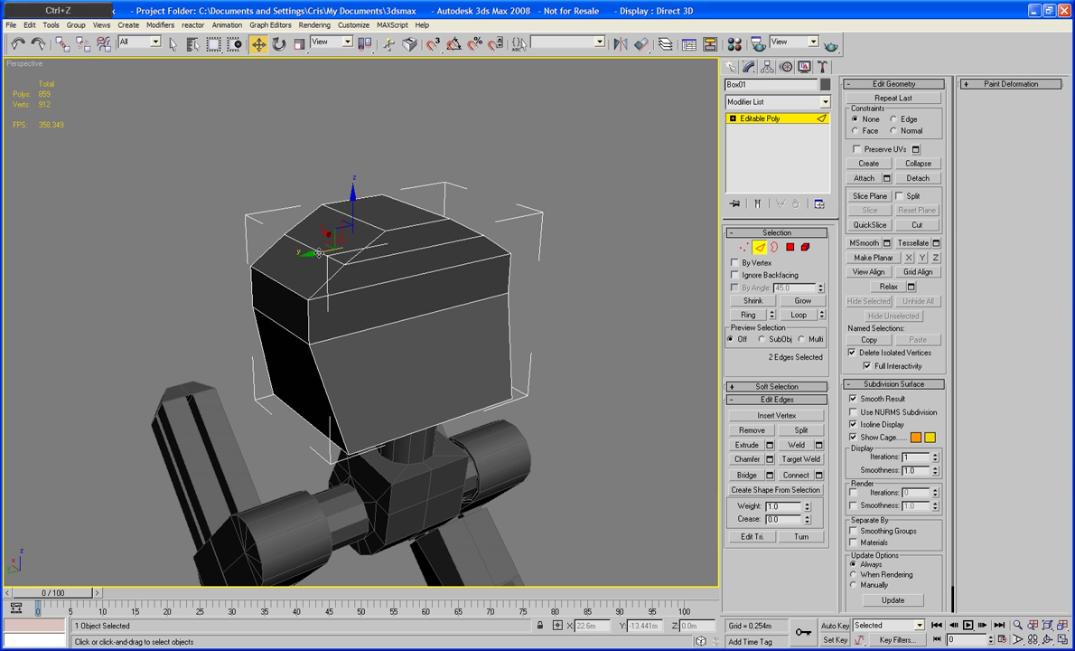
Raise the two side edges one level below the top face about 0.08 m along Z to round the roof.
{"action": "left_click", "coordinate": [298, 234]}
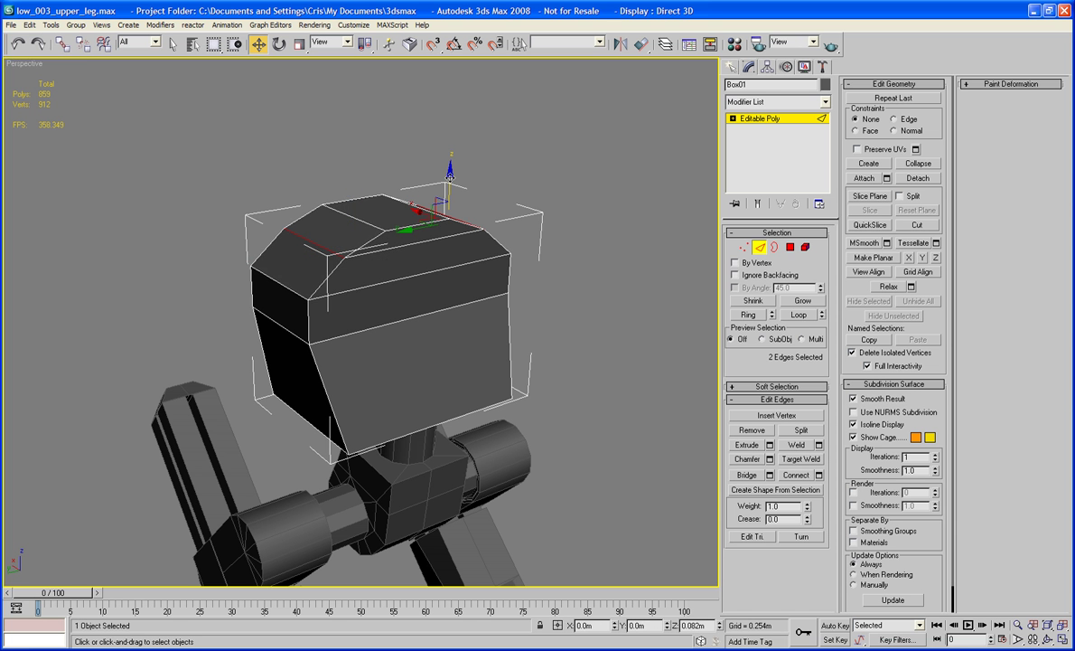
{"action": "left_click", "coordinate": [602, 140]}
{"action": "middle_click_drag", "start_coordinate": [602, 139], "coordinate": [522, 140], "text": "alt"}
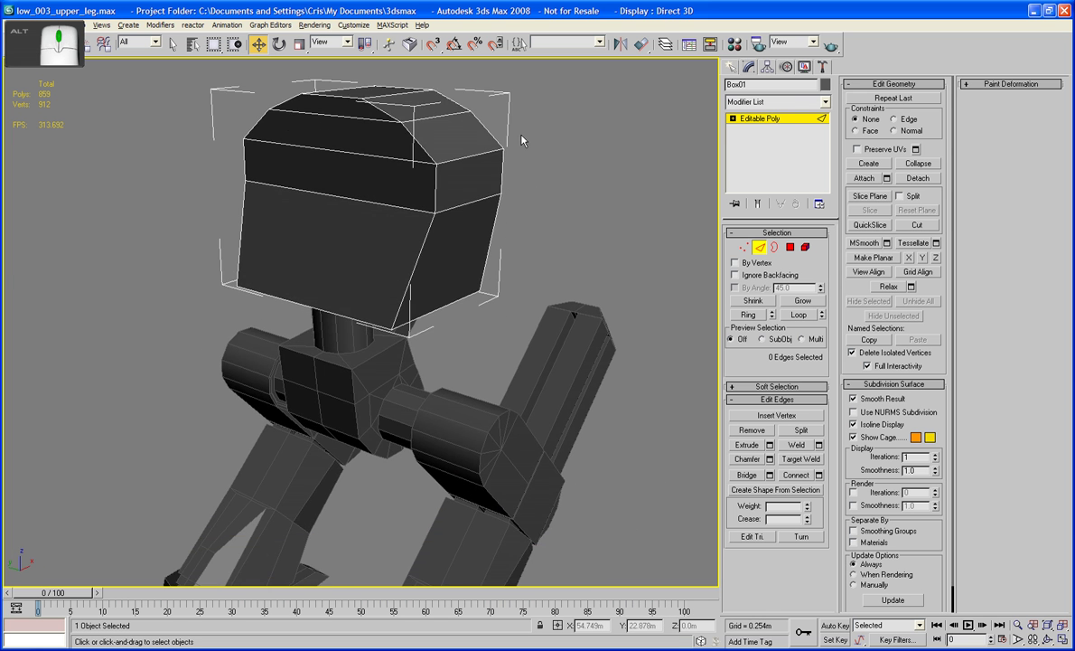
Connect the ring of upright edges in the body's lower section to add a horizontal edge loop around it.
{"action": "left_click", "coordinate": [486, 236]}
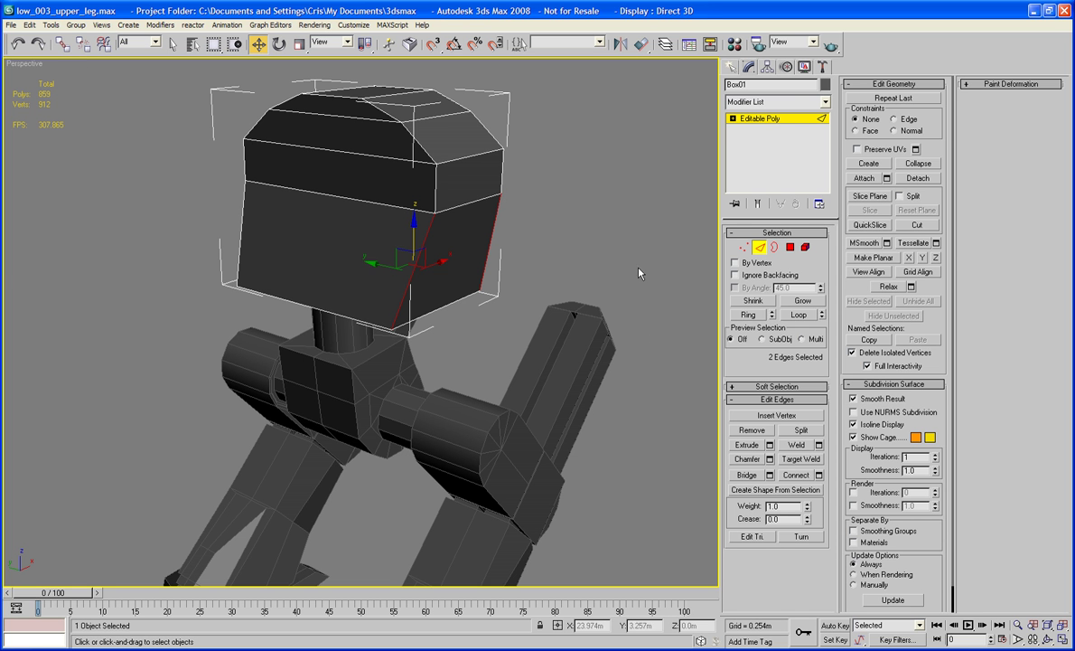
{"action": "left_click", "coordinate": [799, 314]}
{"action": "key", "text": "ctrl+z"}
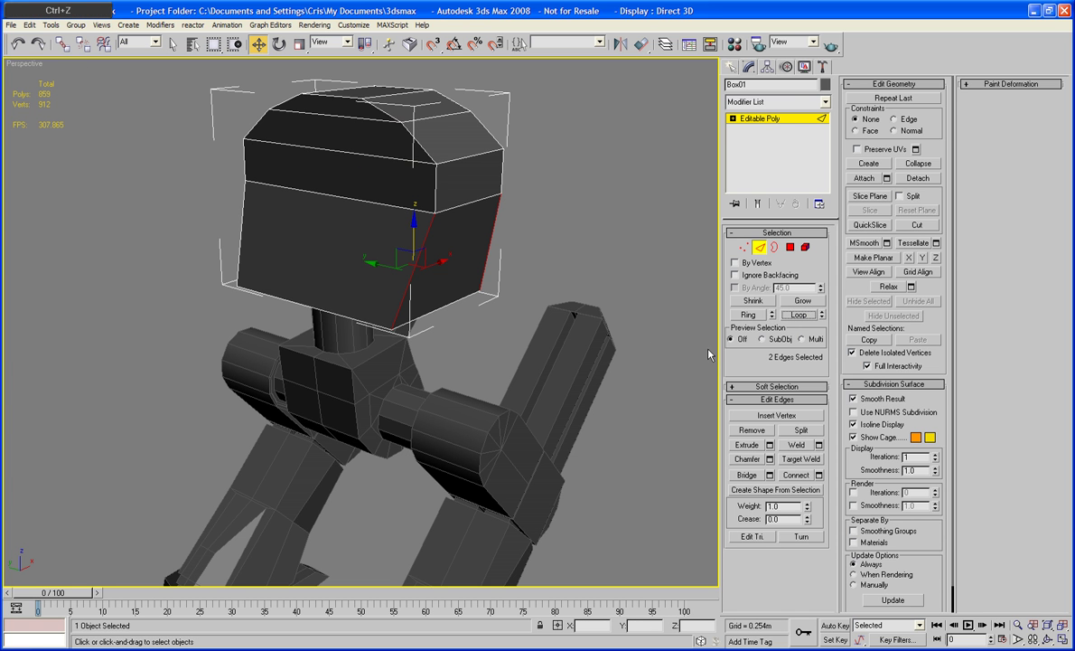
{"action": "left_click", "coordinate": [749, 315]}
{"action": "left_click", "coordinate": [797, 476]}
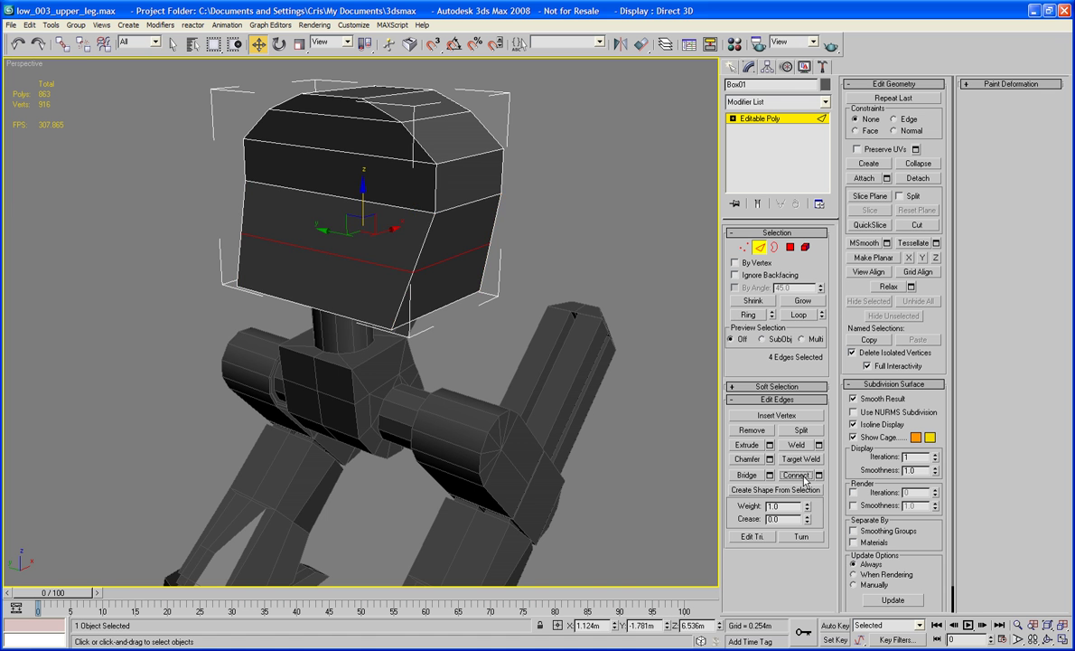
Scale the front and rear edges of the new loop to about 103% along Y to widen the lower body.
{"action": "left_click", "coordinate": [506, 315]}
{"action": "mouse_move", "coordinate": [619, 212]}
{"action": "middle_mouse_down", "text": "alt"}
{"action": "mouse_move", "coordinate": [534, 218]}
{"action": "mouse_move", "coordinate": [646, 214]}
{"action": "mouse_move", "coordinate": [633, 222]}
{"action": "middle_mouse_up", "text": "alt"}
{"action": "left_click", "coordinate": [413, 264]}
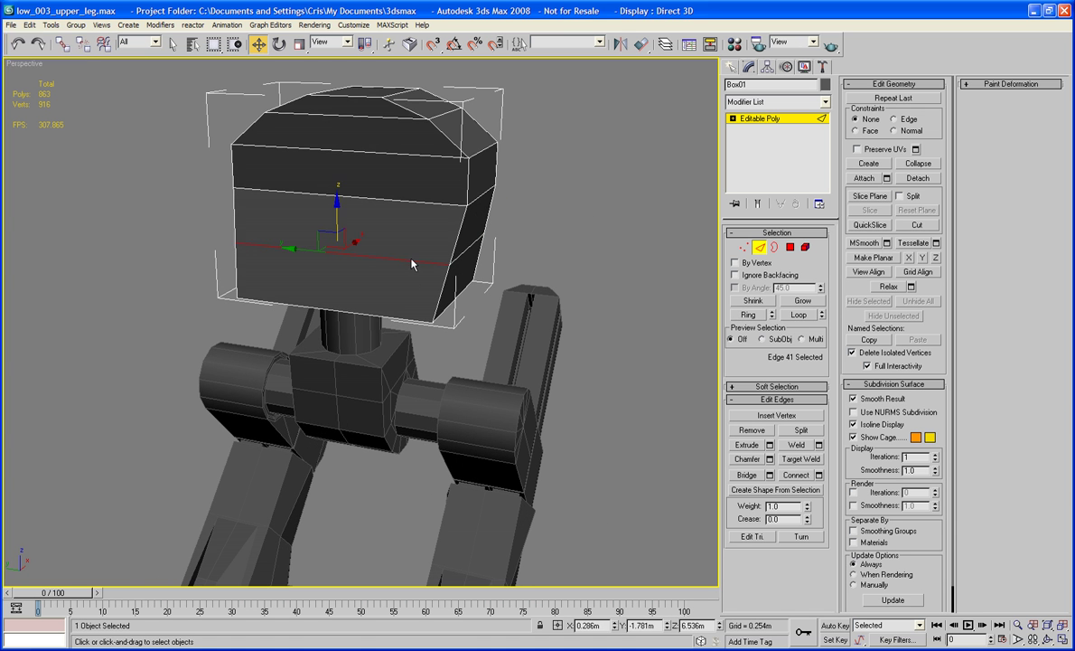
{"action": "middle_click_drag", "start_coordinate": [413, 264], "coordinate": [463, 248], "text": "alt"}
{"action": "left_click", "coordinate": [444, 245], "text": "ctrl"}
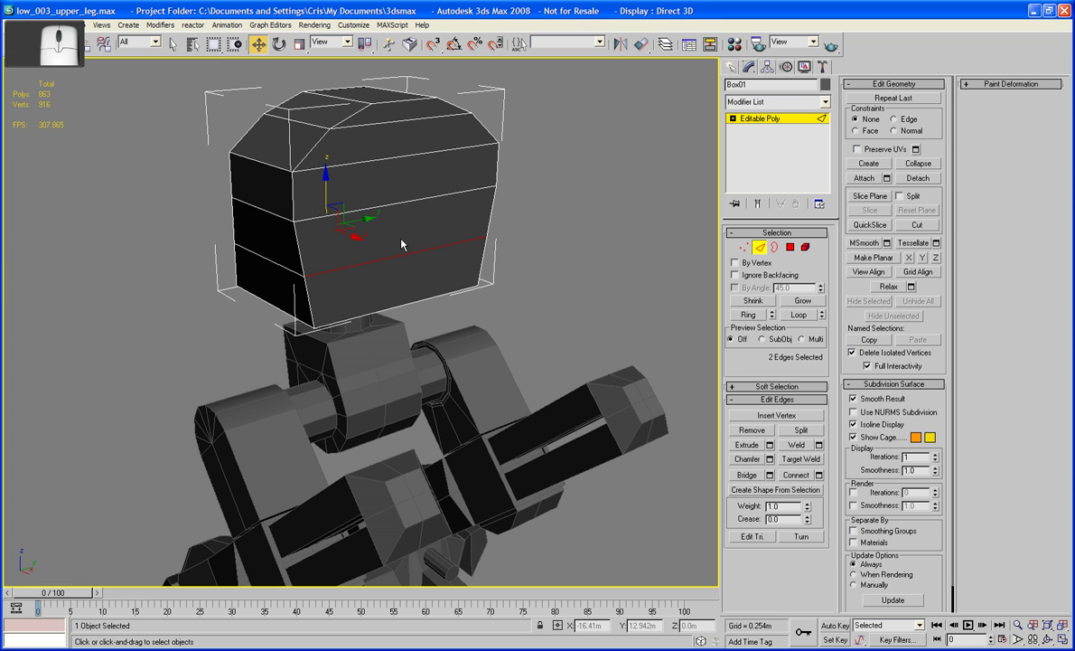
{"action": "key", "text": "e"}
{"action": "key", "text": "r"}
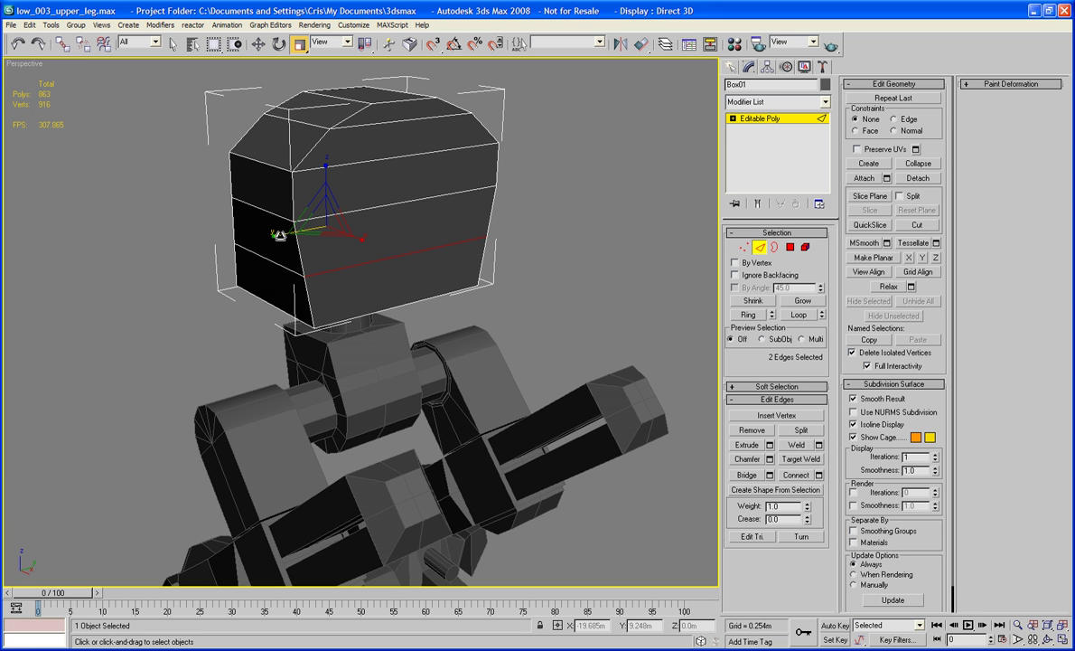
{"action": "left_click_drag", "start_coordinate": [279, 235], "coordinate": [279, 234]}
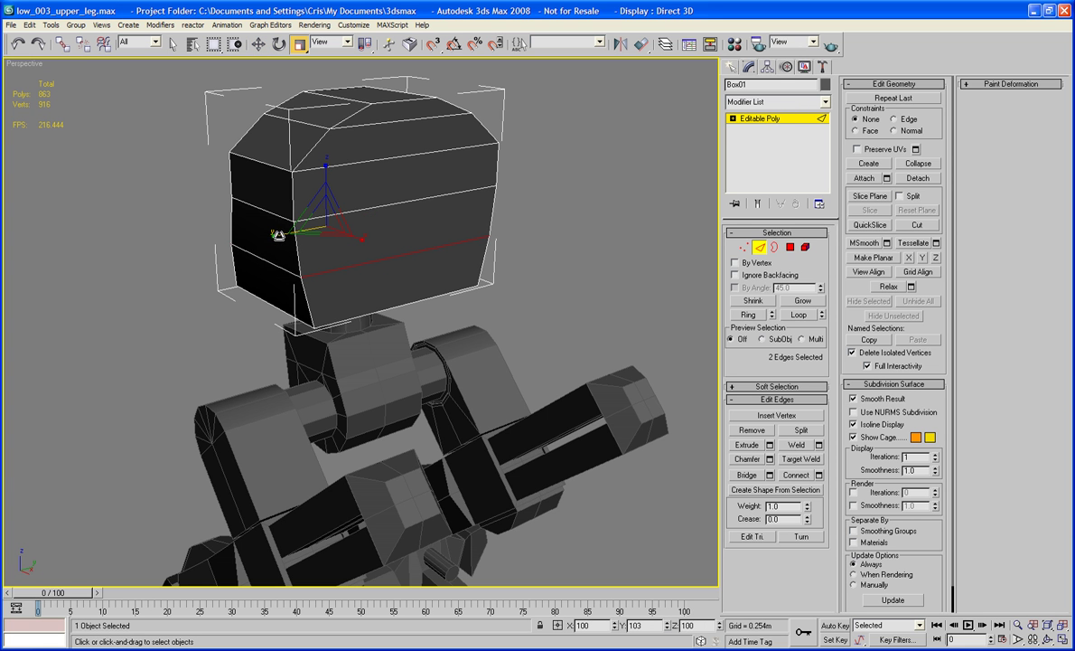
Extrude the five front polygons of the body as a group with a height of 0.189 m.
{"action": "middle_click_drag", "start_coordinate": [53, 255], "coordinate": [369, 275], "text": "alt"}
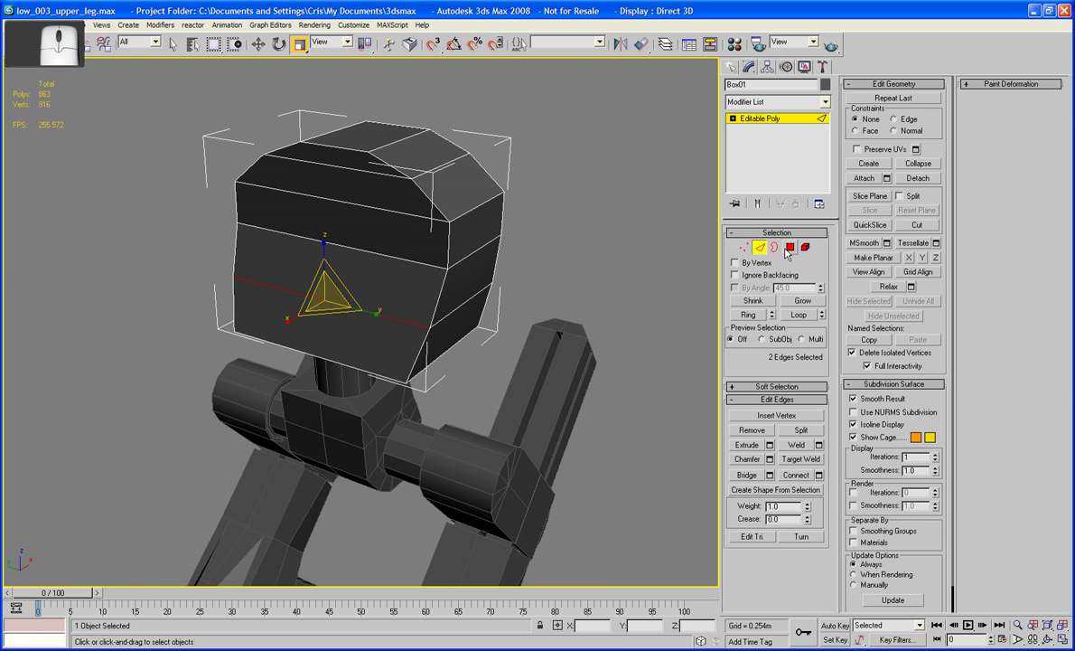
{"action": "left_click", "coordinate": [788, 248]}
{"action": "left_click", "coordinate": [358, 164]}
{"action": "left_click", "coordinate": [361, 185], "text": "ctrl"}
{"action": "left_click", "coordinate": [370, 224], "text": "ctrl"}
{"action": "left_click", "coordinate": [373, 259], "text": "ctrl"}
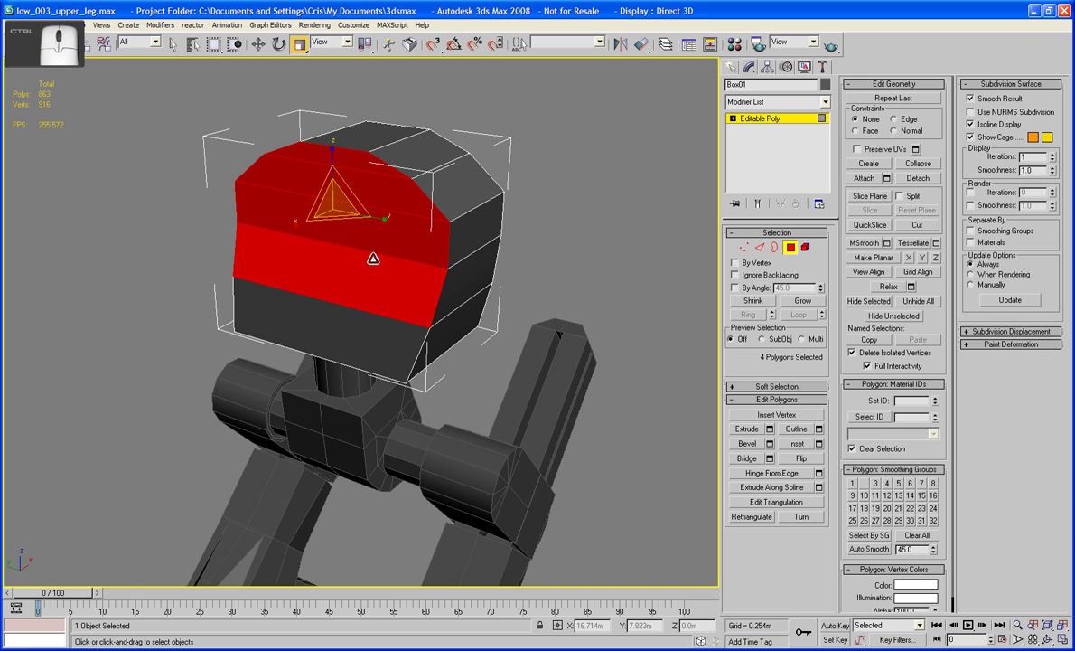
{"action": "left_click", "coordinate": [339, 342], "text": "ctrl"}
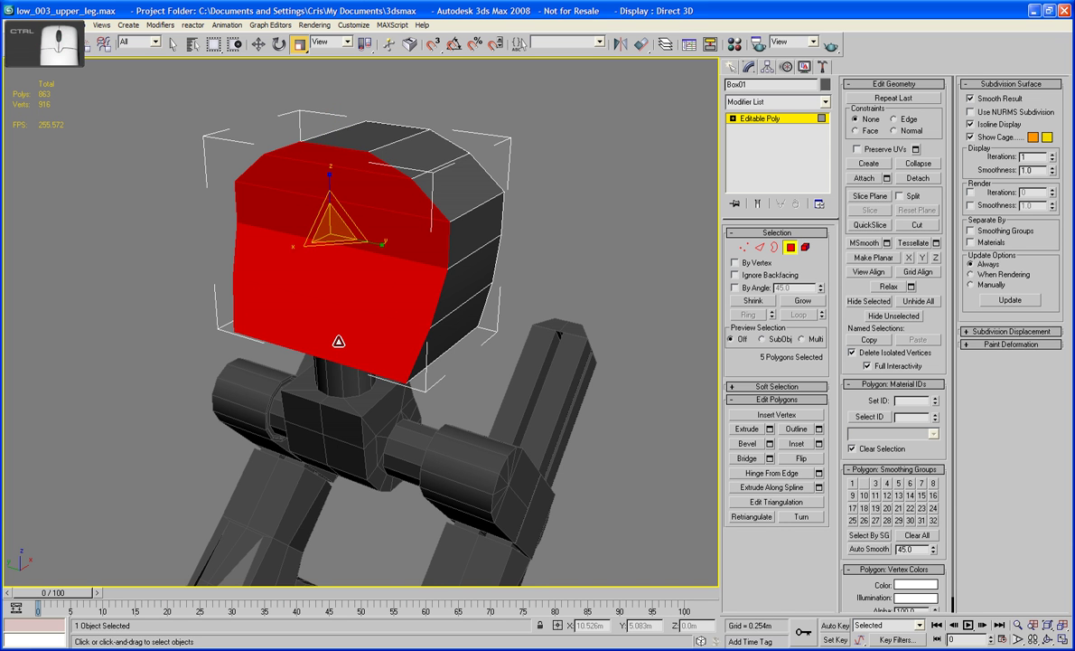
{"action": "middle_click_drag", "start_coordinate": [336, 401], "coordinate": [319, 306], "text": "alt"}
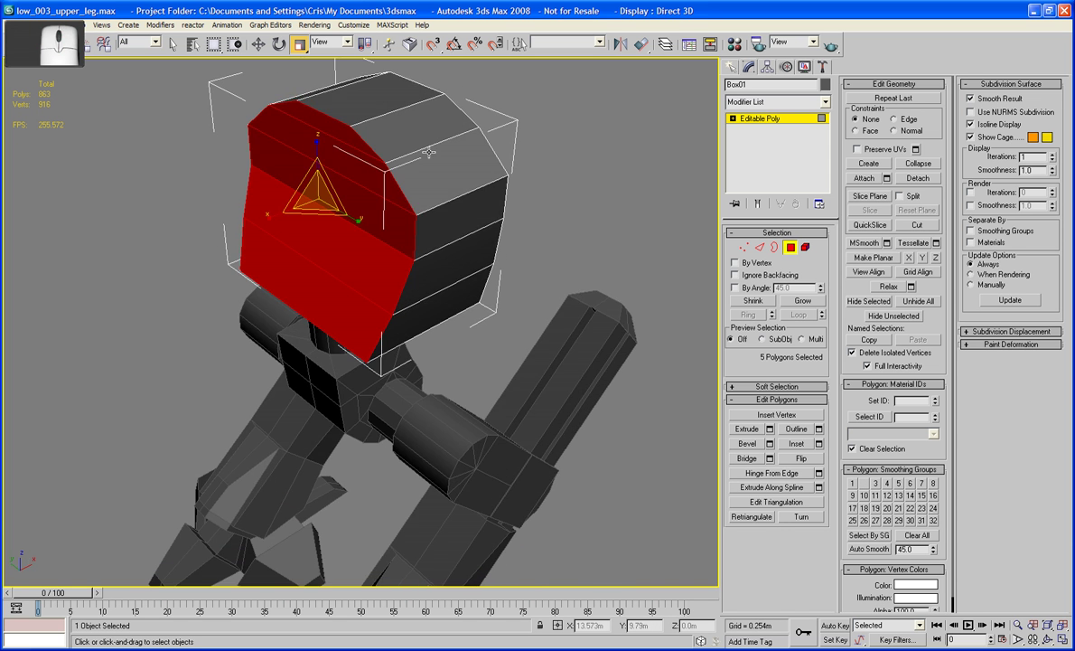
{"action": "left_click", "coordinate": [769, 429]}
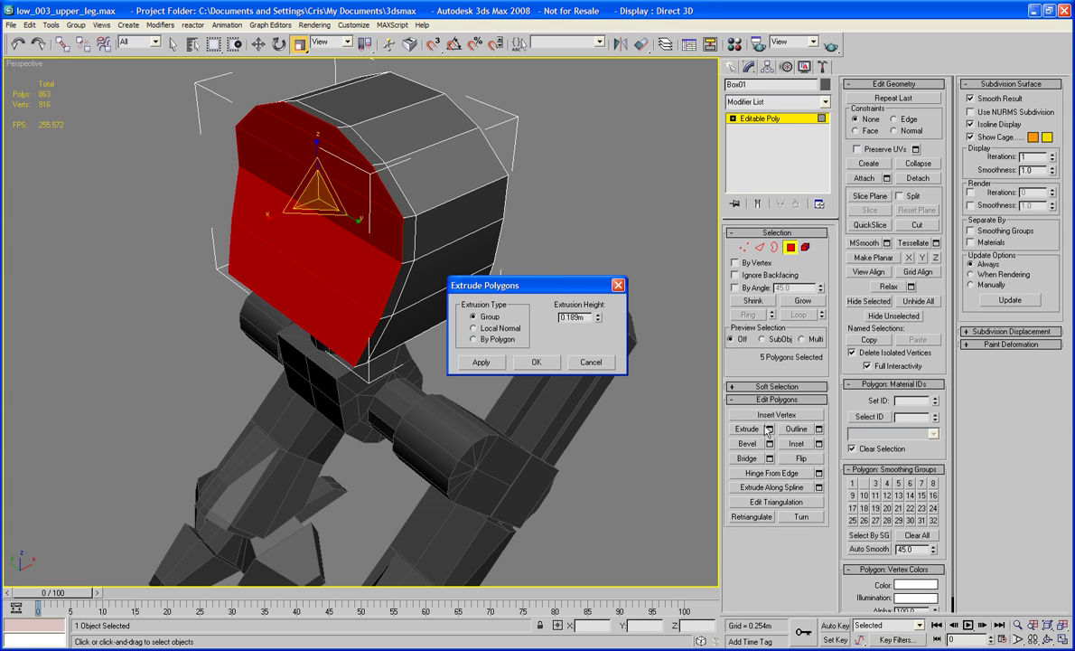
{"action": "left_click", "coordinate": [542, 361]}
Lengthen the body by moving its five front polygons about 1.94 m forward along X.
{"action": "key", "text": "w"}
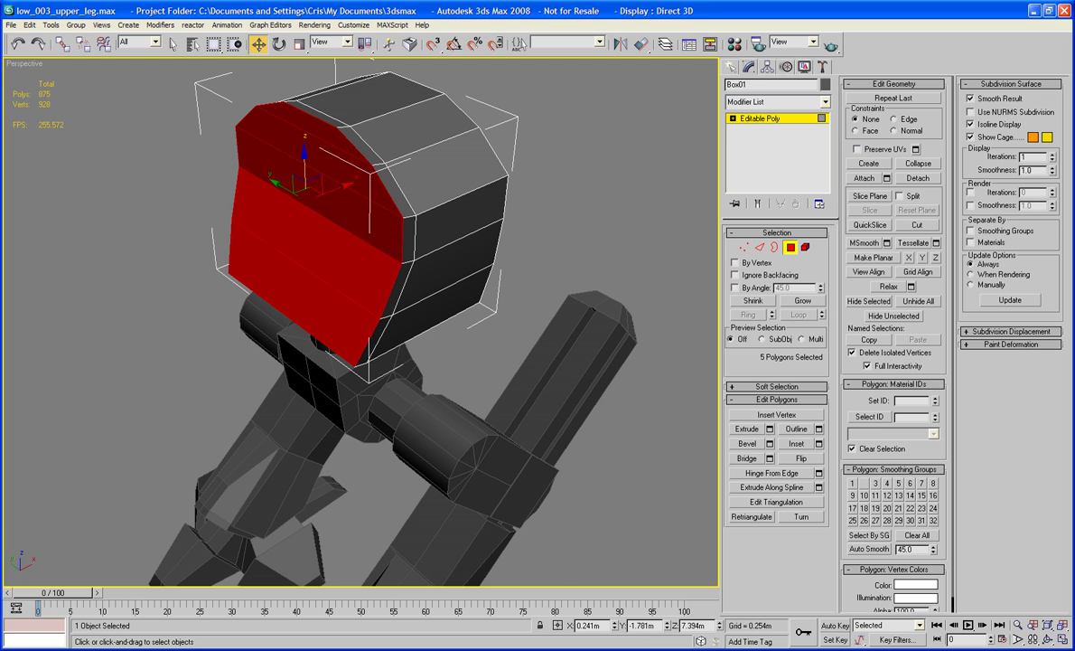
{"action": "middle_click_drag", "start_coordinate": [457, 455], "coordinate": [441, 305], "text": "alt"}
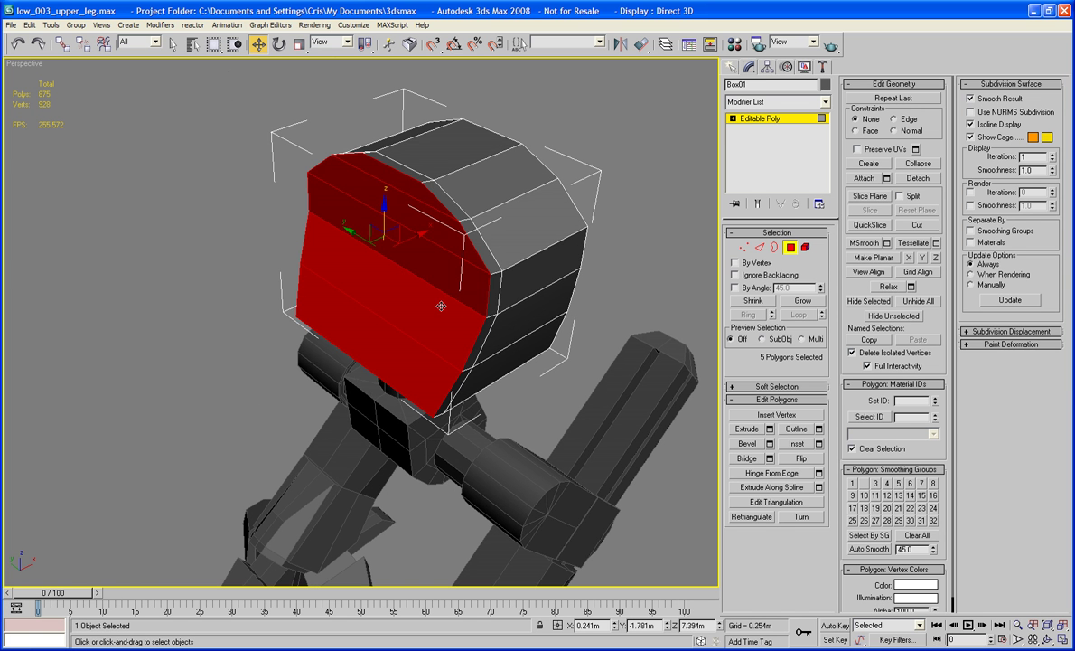
{"action": "left_click_drag", "start_coordinate": [417, 234], "coordinate": [305, 322]}
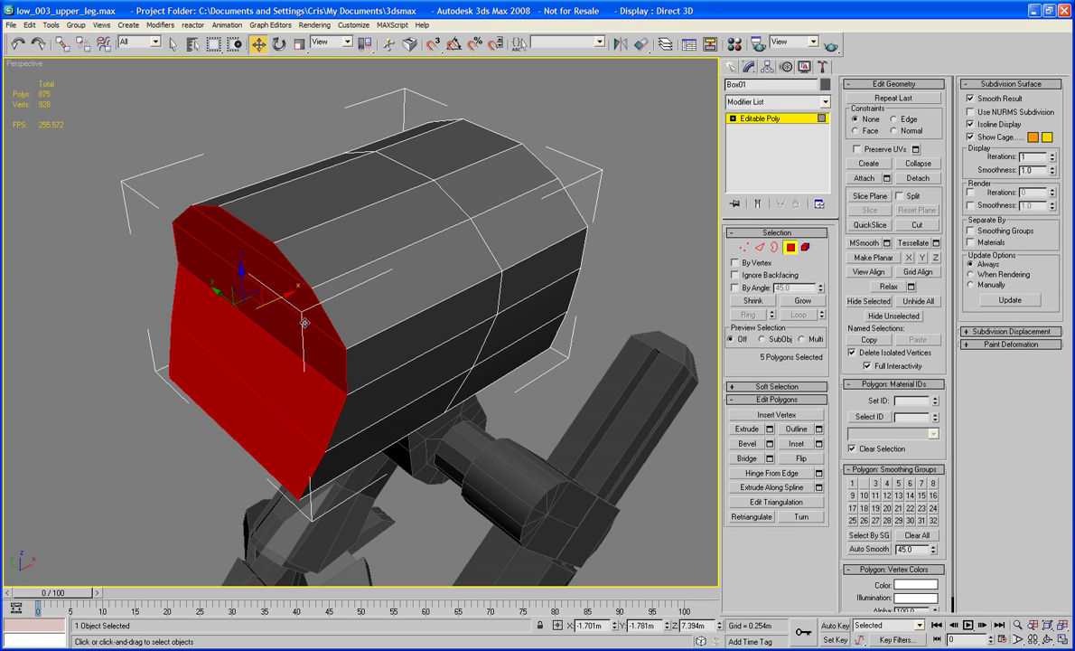
Scale the five front polygons of the body along X to flatten them into one vertical plane.
{"action": "middle_click_drag", "start_coordinate": [325, 335], "coordinate": [325, 307], "text": "alt"}
{"action": "left_click", "coordinate": [299, 45]}
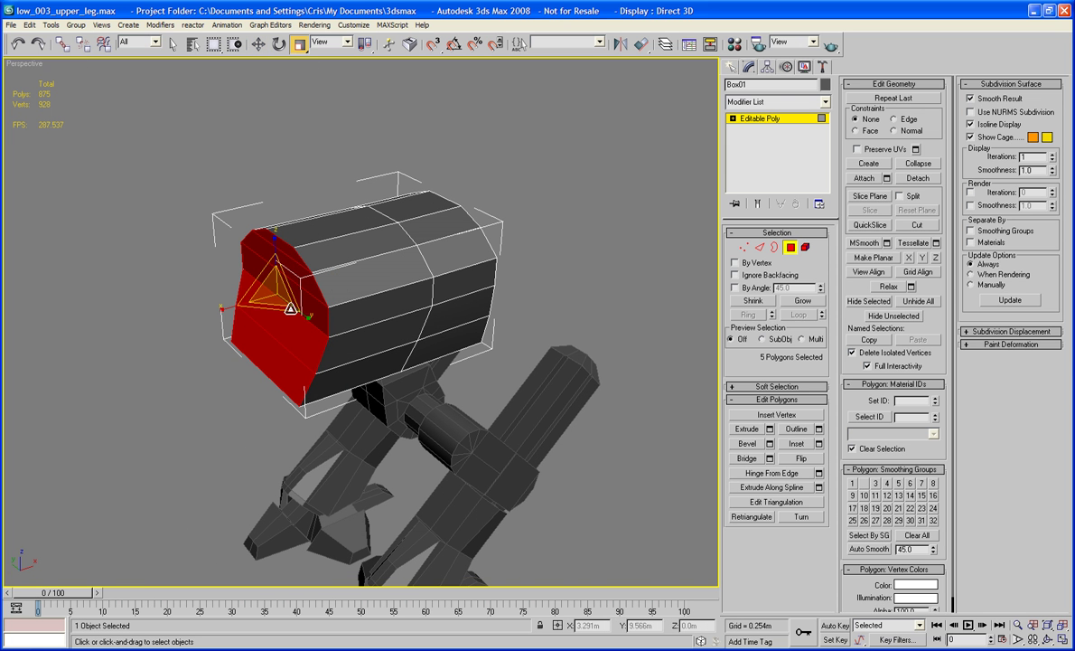
{"action": "left_click_drag", "start_coordinate": [271, 296], "coordinate": [215, 289]}
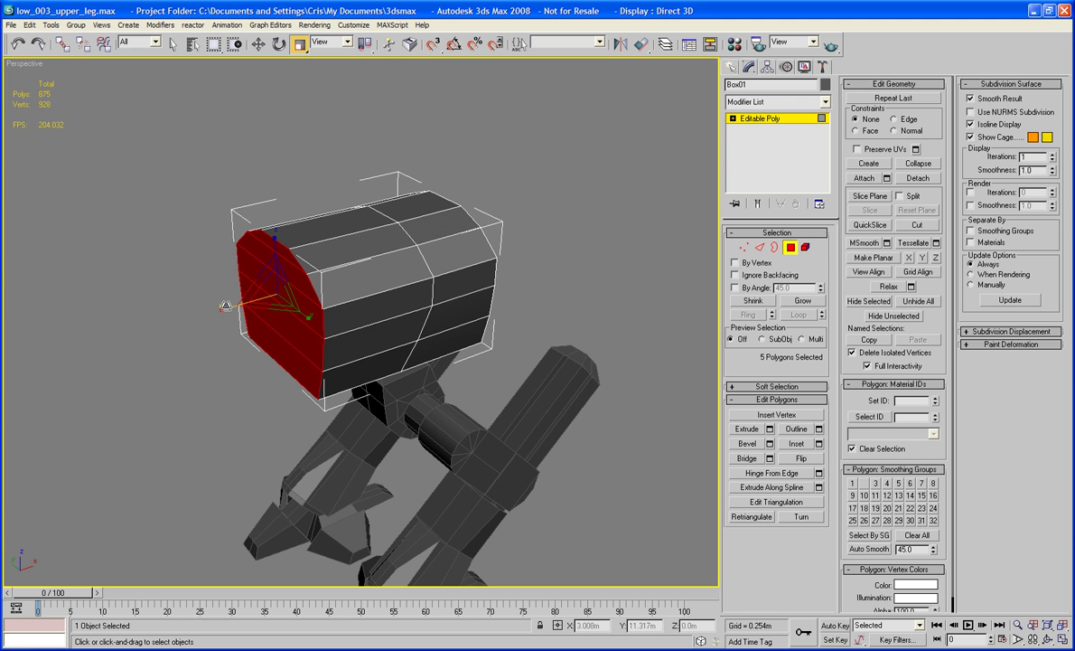
Move the flattened front polygons forward along X to -2.102 m to lengthen the body.
{"action": "mouse_move", "coordinate": [231, 347]}
{"action": "middle_mouse_down", "text": "alt"}
{"action": "mouse_move", "coordinate": [276, 354]}
{"action": "mouse_move", "coordinate": [251, 357]}
{"action": "middle_mouse_up", "text": "alt"}
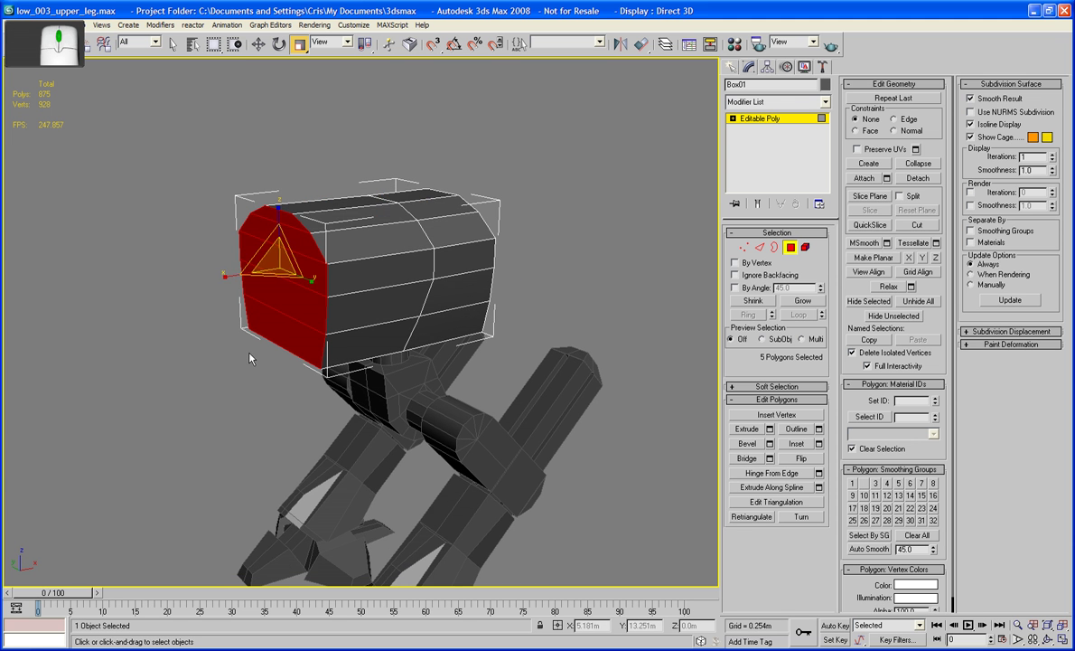
{"action": "key", "text": "w"}
{"action": "left_click_drag", "start_coordinate": [319, 260], "coordinate": [300, 261]}
{"action": "left_click", "coordinate": [1, 359]}
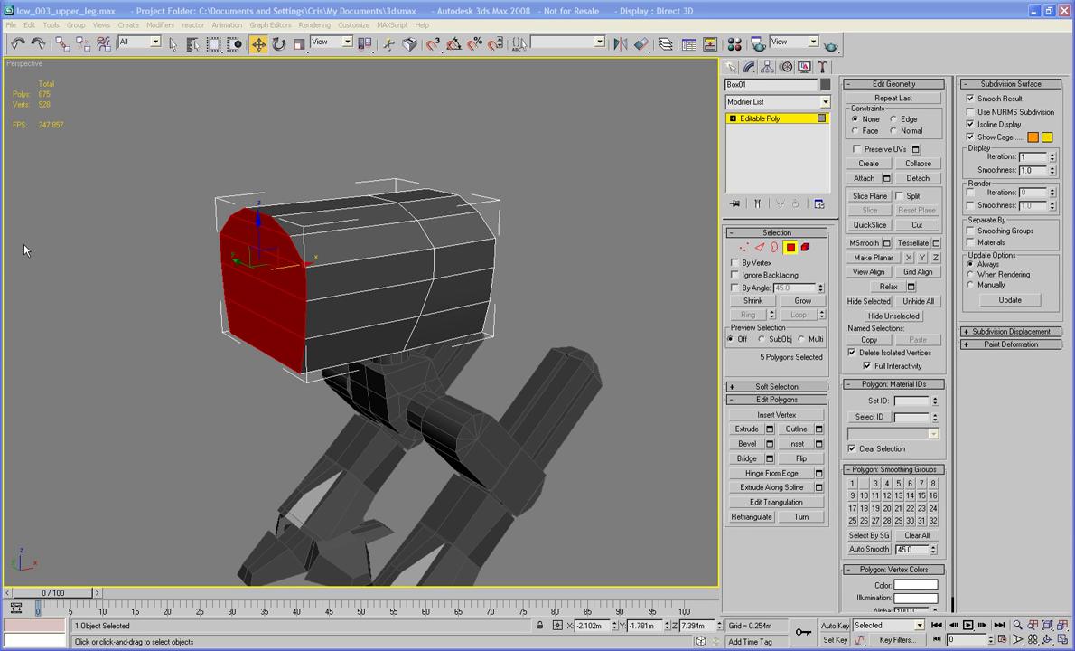
Scale the five front polygons down along Y so the body narrows toward the nose.
{"action": "middle_click_drag", "start_coordinate": [24, 251], "coordinate": [56, 289], "text": "alt"}
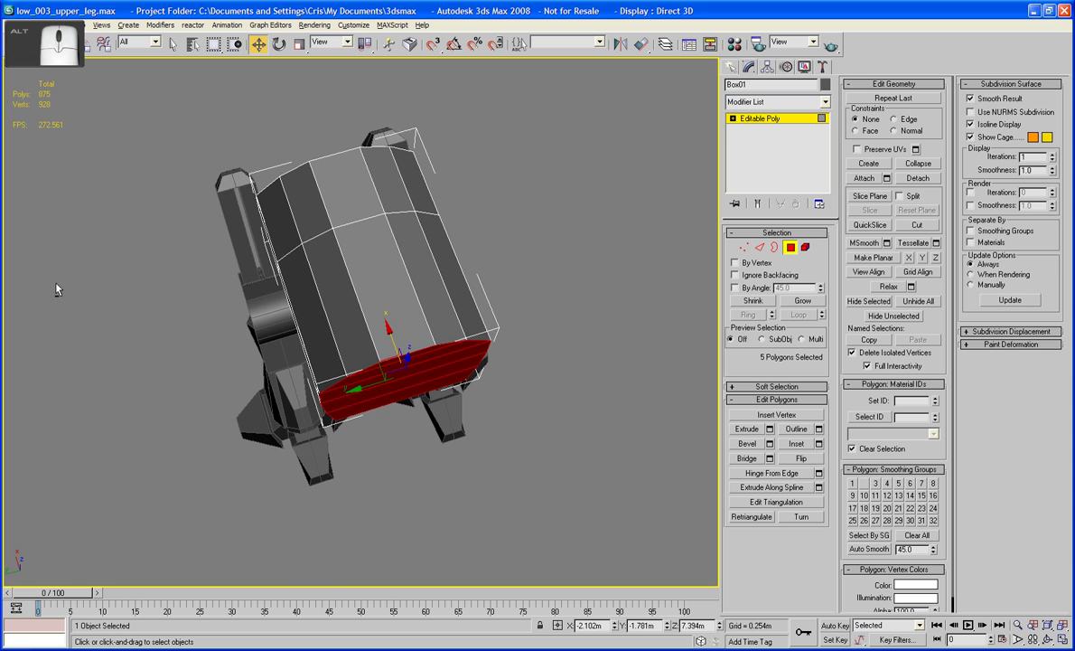
{"action": "left_click", "coordinate": [301, 45]}
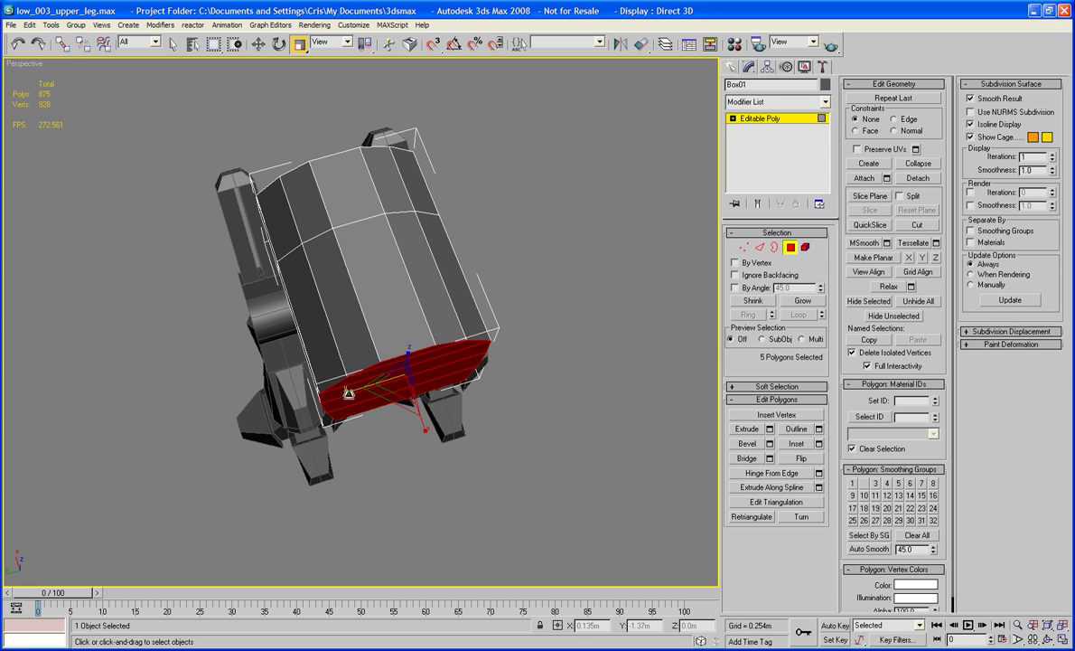
{"action": "left_click_drag", "start_coordinate": [350, 391], "coordinate": [431, 380]}
{"action": "middle_click_drag", "start_coordinate": [431, 381], "coordinate": [303, 309], "text": "alt"}
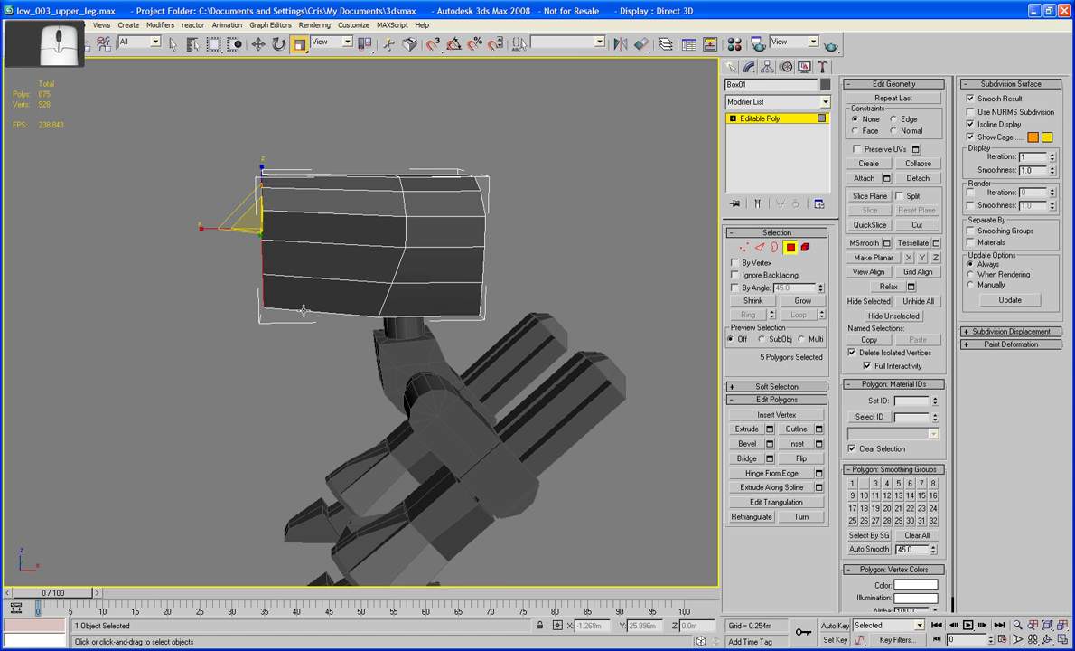
In the front view, lower the body's upper front vertices row by row to slope the top toward the nose, topmost pair at Z 7.585 m.
{"action": "key", "text": "f"}
{"action": "scroll", "coordinate": [319, 392], "scroll_direction": "up", "scroll_amount": 5}
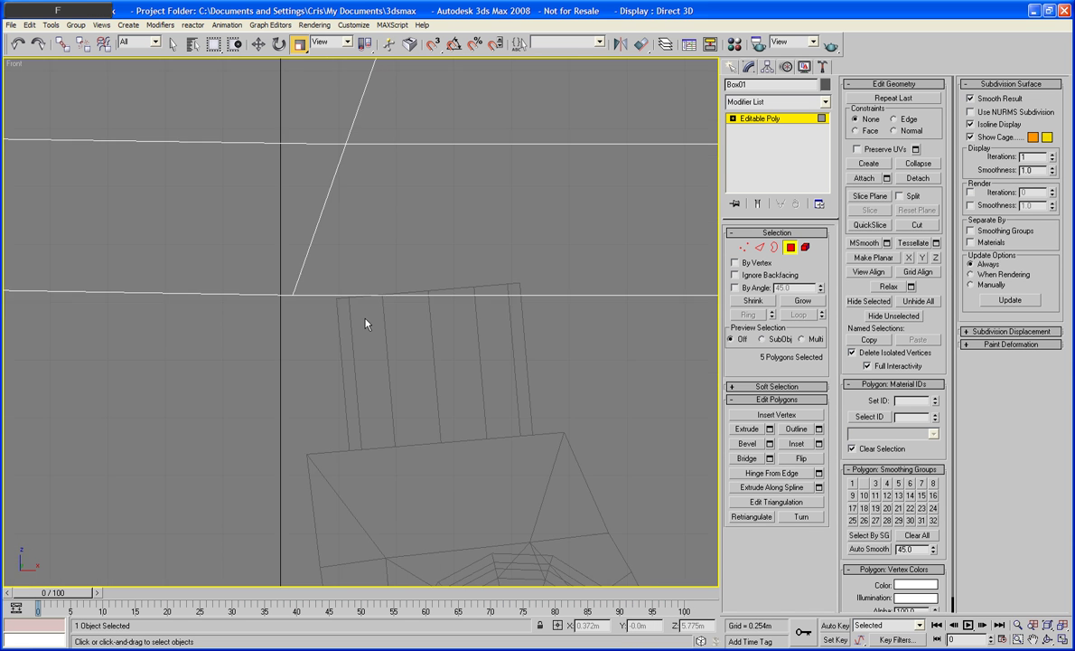
{"action": "middle_click_drag", "start_coordinate": [365, 319], "coordinate": [488, 373]}
{"action": "scroll", "coordinate": [451, 342], "scroll_direction": "down", "scroll_amount": 5}
{"action": "scroll", "coordinate": [449, 341], "scroll_direction": "up", "scroll_amount": 2}
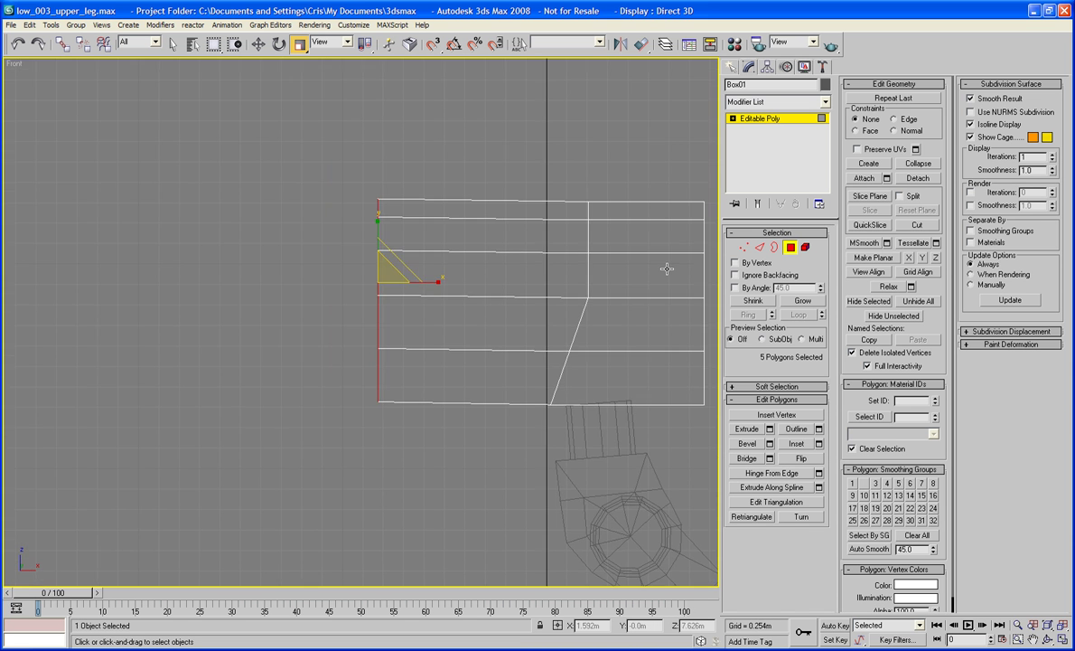
{"action": "key", "text": "1"}
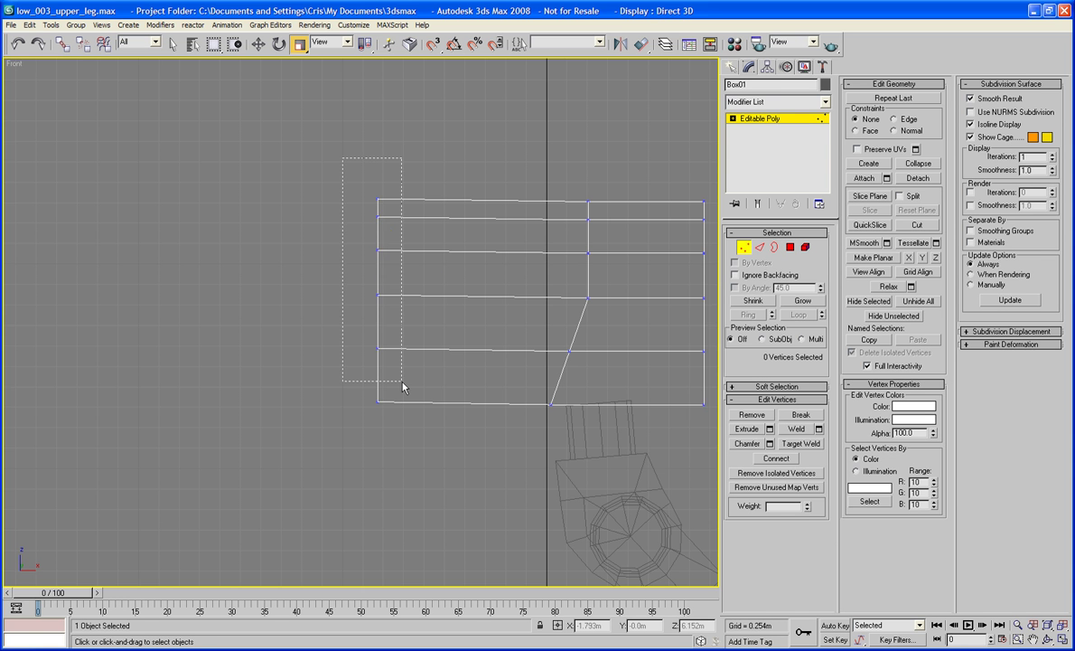
{"action": "left_click_drag", "start_coordinate": [402, 384], "coordinate": [403, 382]}
{"action": "middle_click_drag", "start_coordinate": [415, 301], "coordinate": [353, 353]}
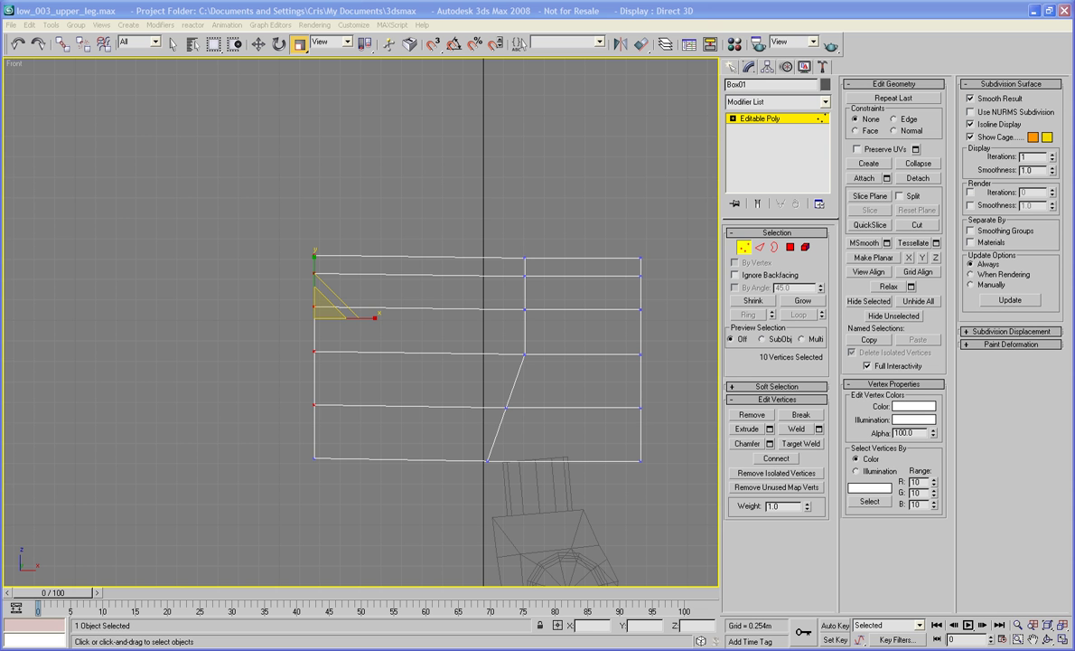
{"action": "middle_click_drag", "start_coordinate": [281, 409], "coordinate": [254, 386]}
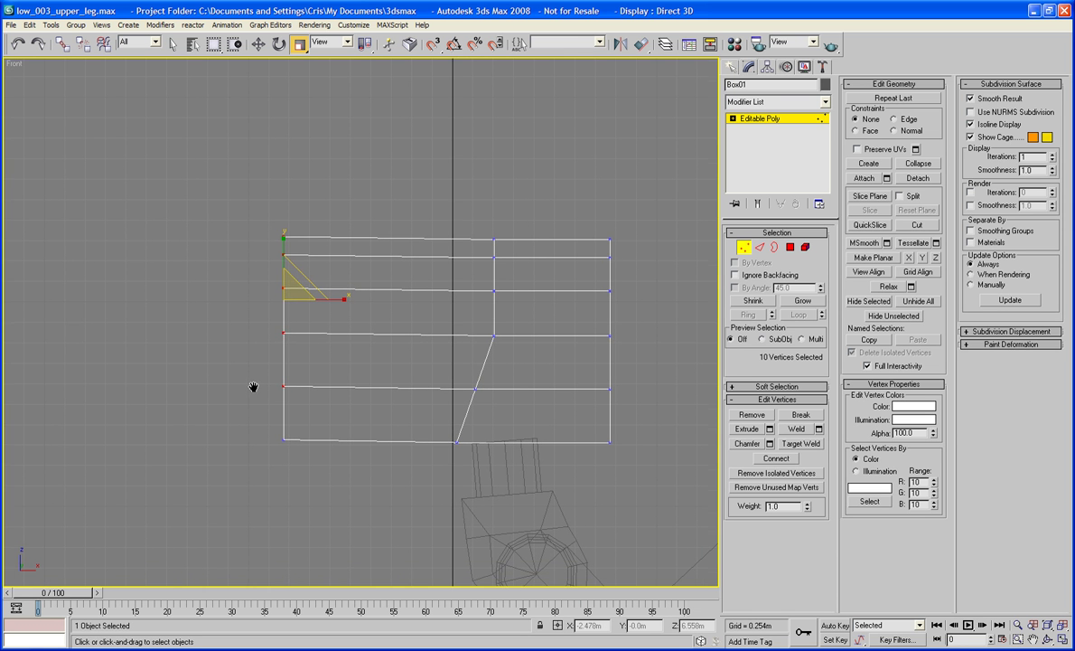
{"action": "middle_click_drag", "start_coordinate": [236, 309], "coordinate": [259, 339]}
{"action": "left_click", "coordinate": [251, 235]}
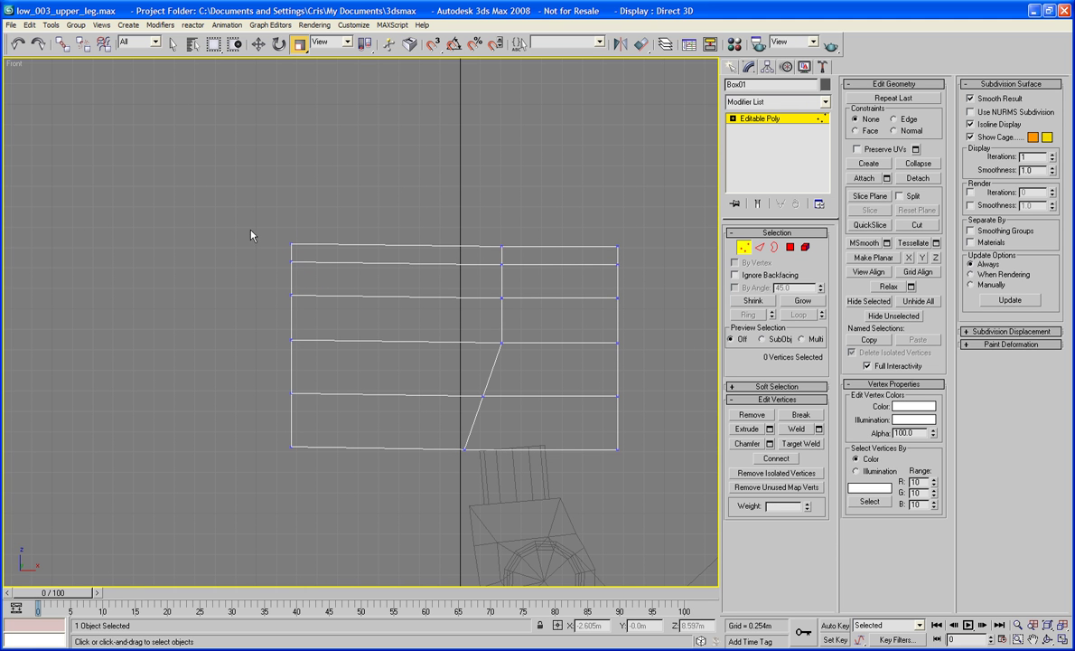
{"action": "left_click_drag", "start_coordinate": [246, 206], "coordinate": [399, 359]}
{"action": "key", "text": "w"}
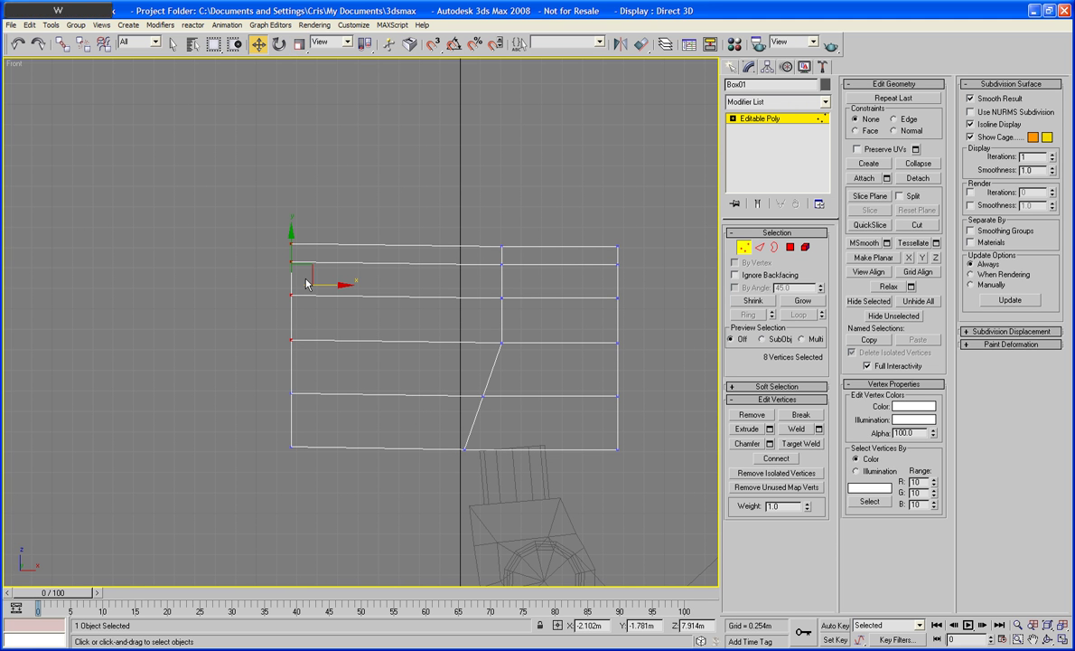
{"action": "left_click", "coordinate": [262, 226]}
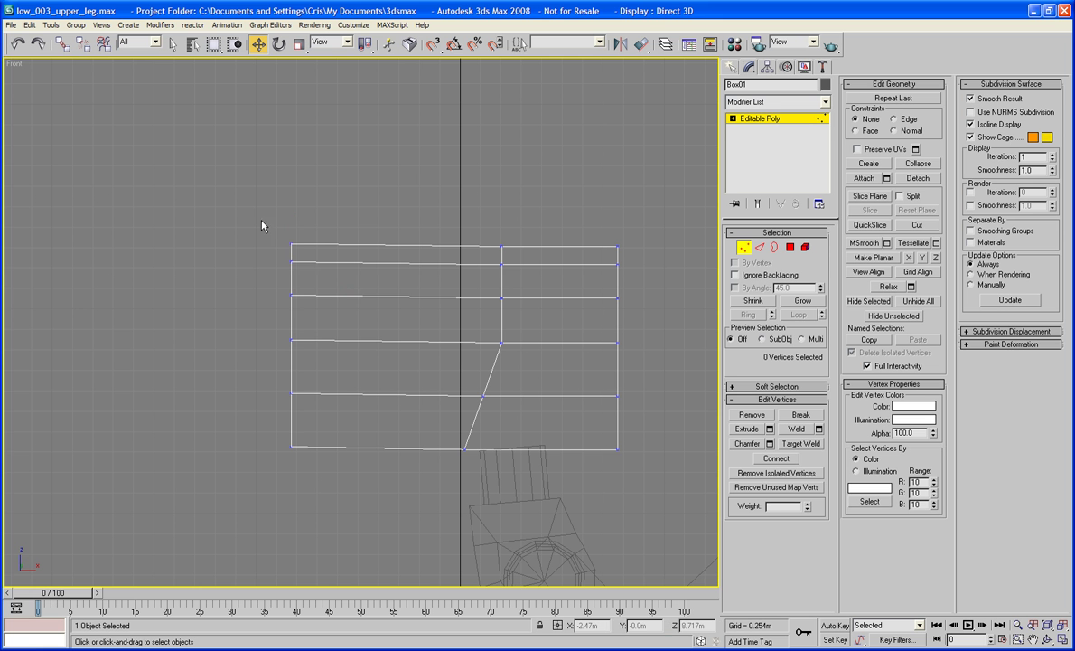
{"action": "left_click_drag", "start_coordinate": [317, 316], "coordinate": [318, 313]}
{"action": "left_click_drag", "start_coordinate": [294, 222], "coordinate": [308, 300]}
{"action": "left_click", "coordinate": [241, 228]}
{"action": "left_click_drag", "start_coordinate": [291, 243], "coordinate": [301, 309]}
{"action": "left_click", "coordinate": [226, 267]}
{"action": "left_click_drag", "start_coordinate": [291, 255], "coordinate": [291, 269]}
Connect the ring of lengthwise edges in the body's front section to add an edge loop around it.
{"action": "key", "text": "p"}
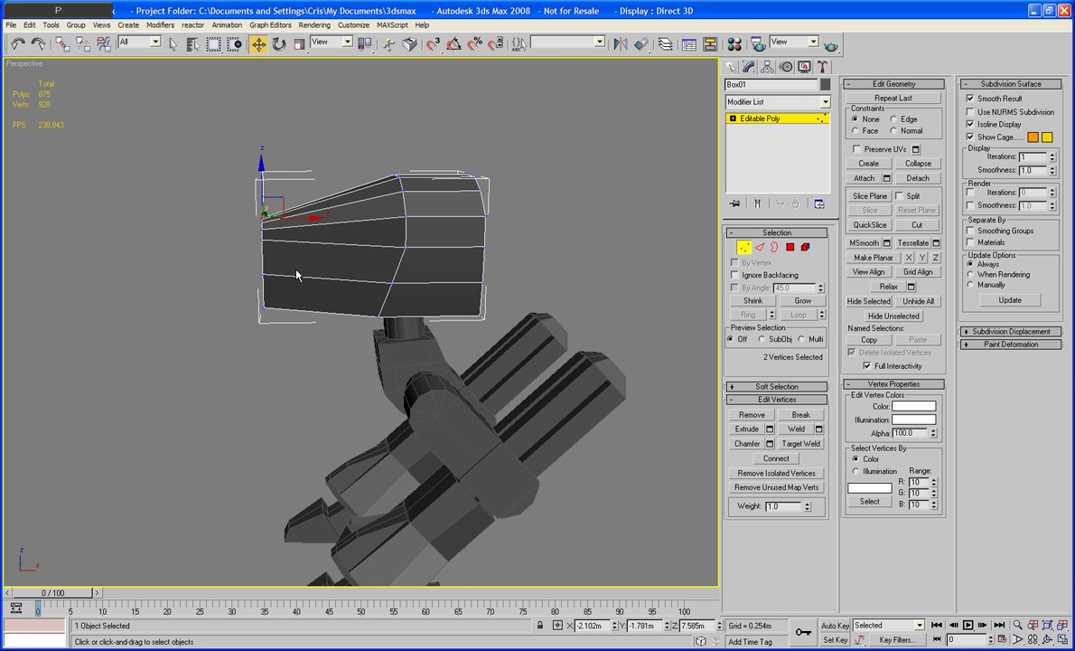
{"action": "mouse_move", "coordinate": [298, 273]}
{"action": "middle_mouse_down", "text": "alt"}
{"action": "mouse_move", "coordinate": [492, 309]}
{"action": "mouse_move", "coordinate": [449, 436]}
{"action": "mouse_move", "coordinate": [360, 300]}
{"action": "mouse_move", "coordinate": [294, 339]}
{"action": "mouse_move", "coordinate": [291, 354]}
{"action": "mouse_move", "coordinate": [283, 282]}
{"action": "mouse_move", "coordinate": [295, 282]}
{"action": "middle_mouse_up", "text": "alt"}
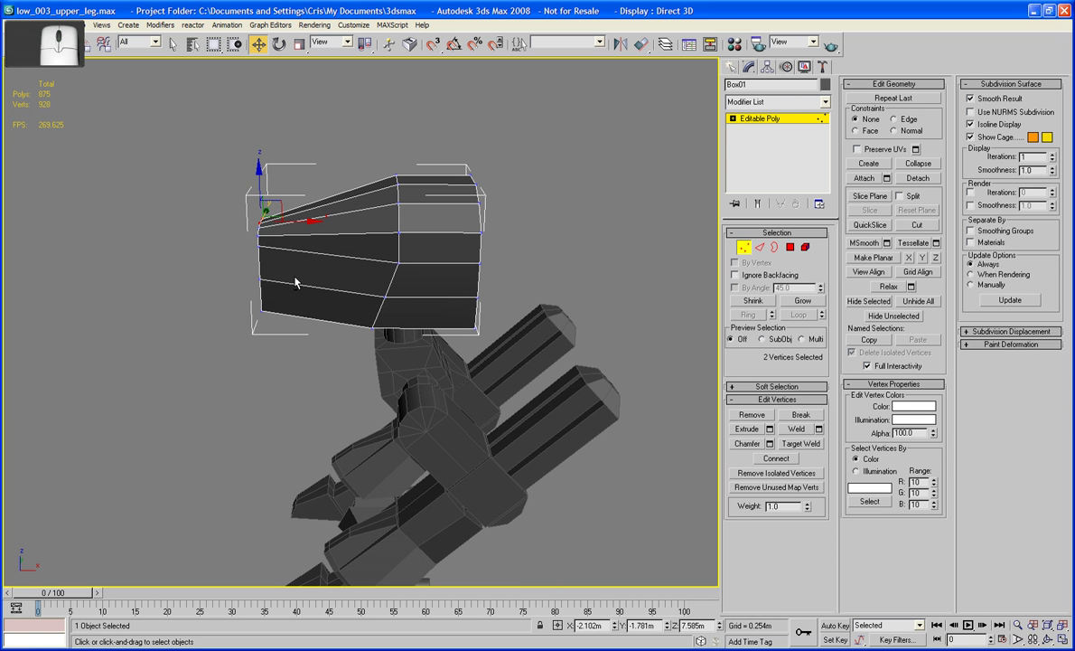
{"action": "left_click", "coordinate": [761, 250]}
{"action": "left_click_drag", "start_coordinate": [306, 142], "coordinate": [317, 404]}
{"action": "middle_click_drag", "start_coordinate": [680, 409], "coordinate": [535, 334], "text": "alt"}
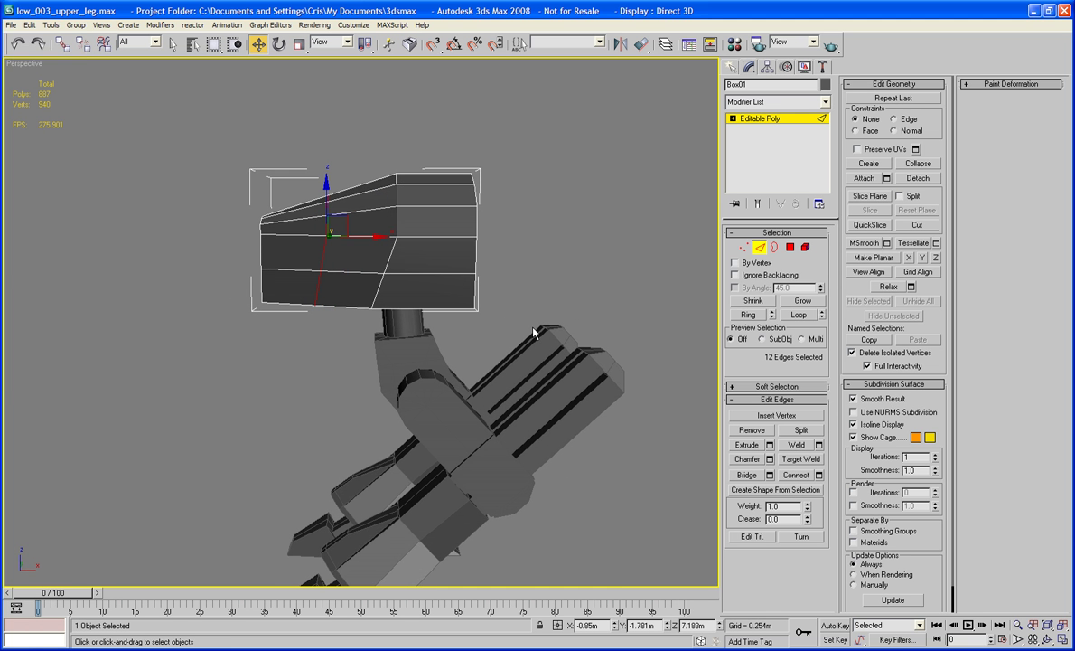
Straighten the new edge loop into a vertical plane by scaling it along X in the front view.
{"action": "key", "text": "f"}
{"action": "key", "text": "e"}
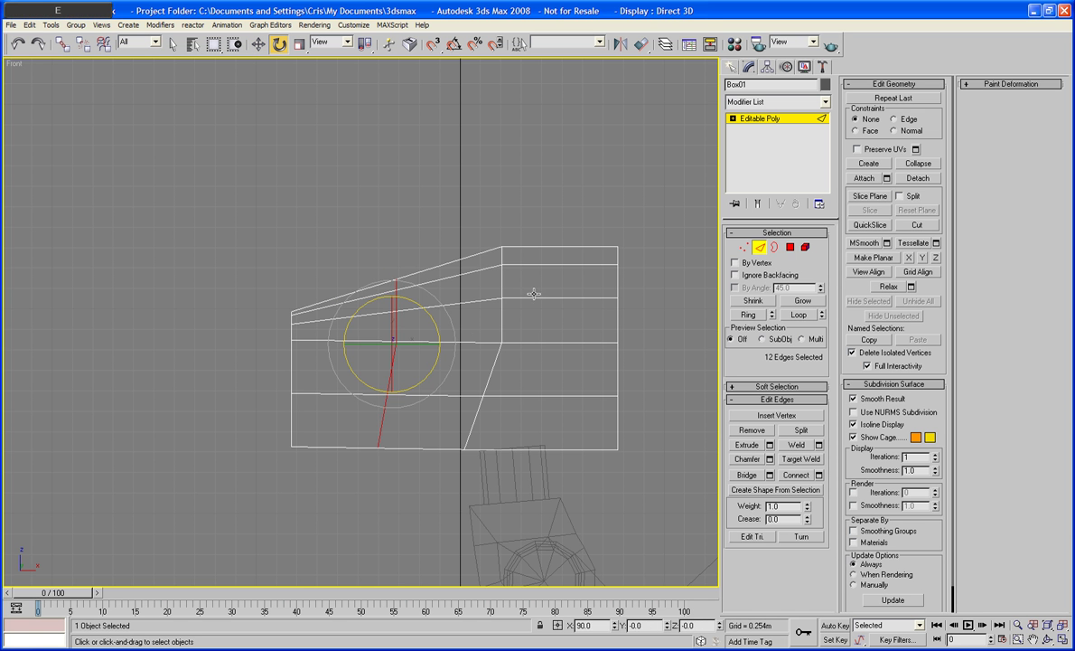
{"action": "key", "text": "r"}
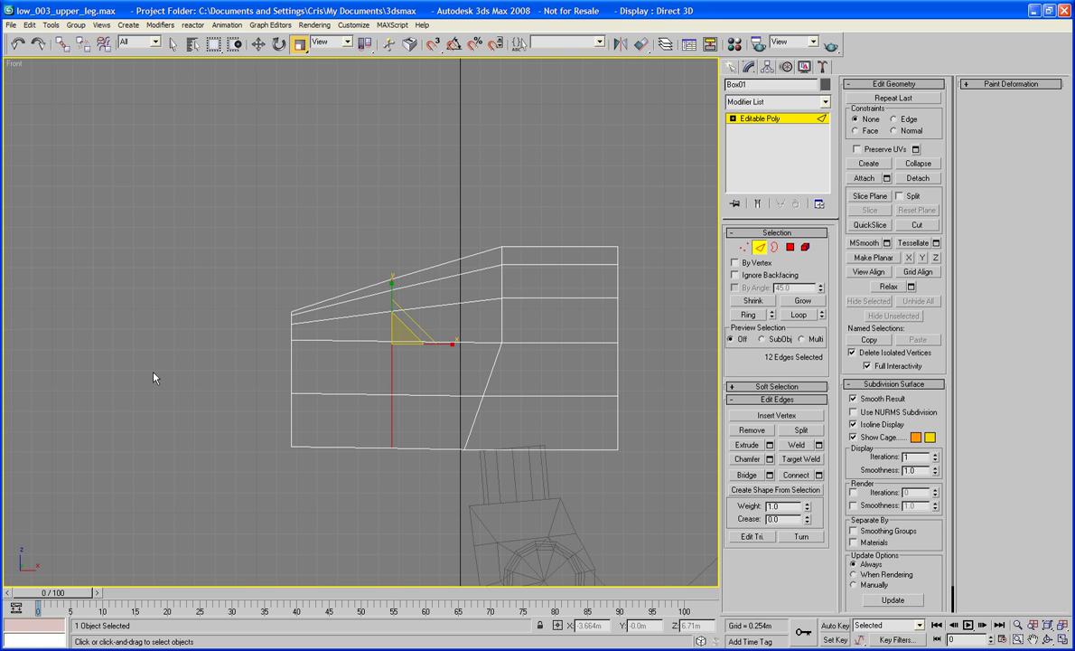
Chamfer the straightened edge loop by 0.494 m with 1 segment to split it into two loops.
{"action": "left_click", "coordinate": [770, 459]}
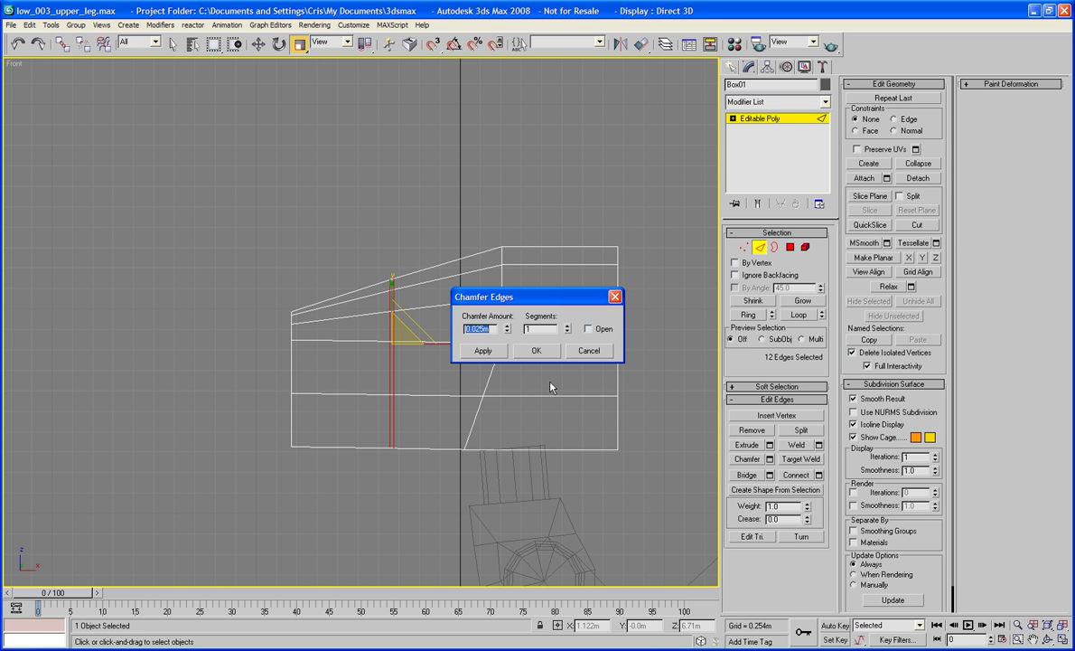
{"action": "left_click_drag", "start_coordinate": [508, 330], "coordinate": [387, 475]}
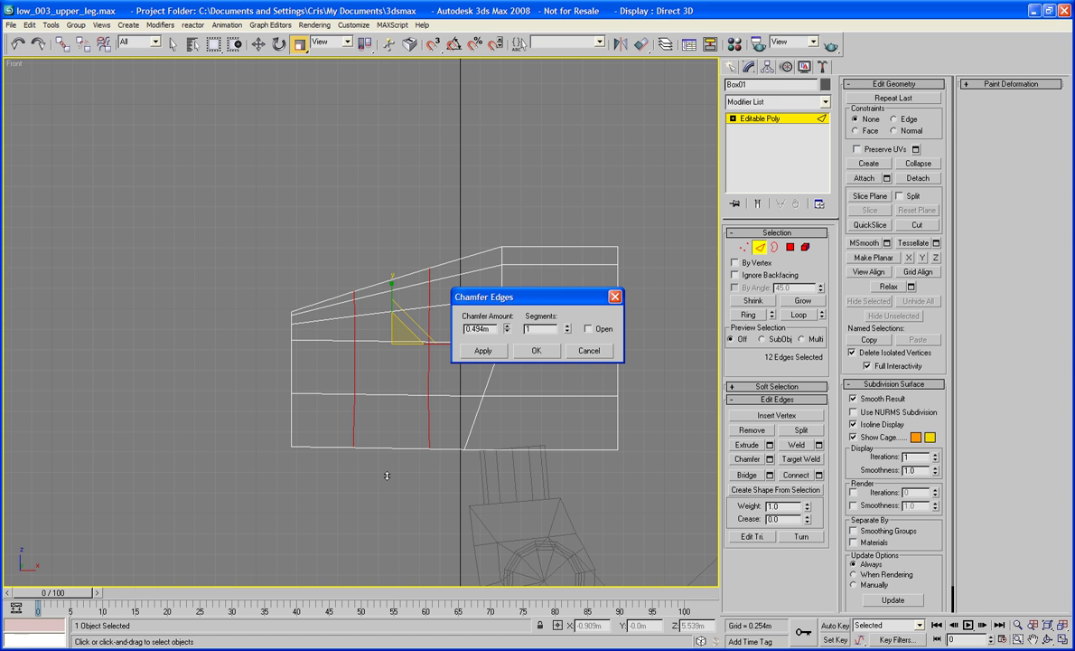
{"action": "left_click", "coordinate": [553, 357]}
Scale the rear one of the two chamfered edge loops to 112% along Y to round out the body.
{"action": "key", "text": "t"}
{"action": "middle_click_drag", "start_coordinate": [364, 359], "coordinate": [592, 279]}
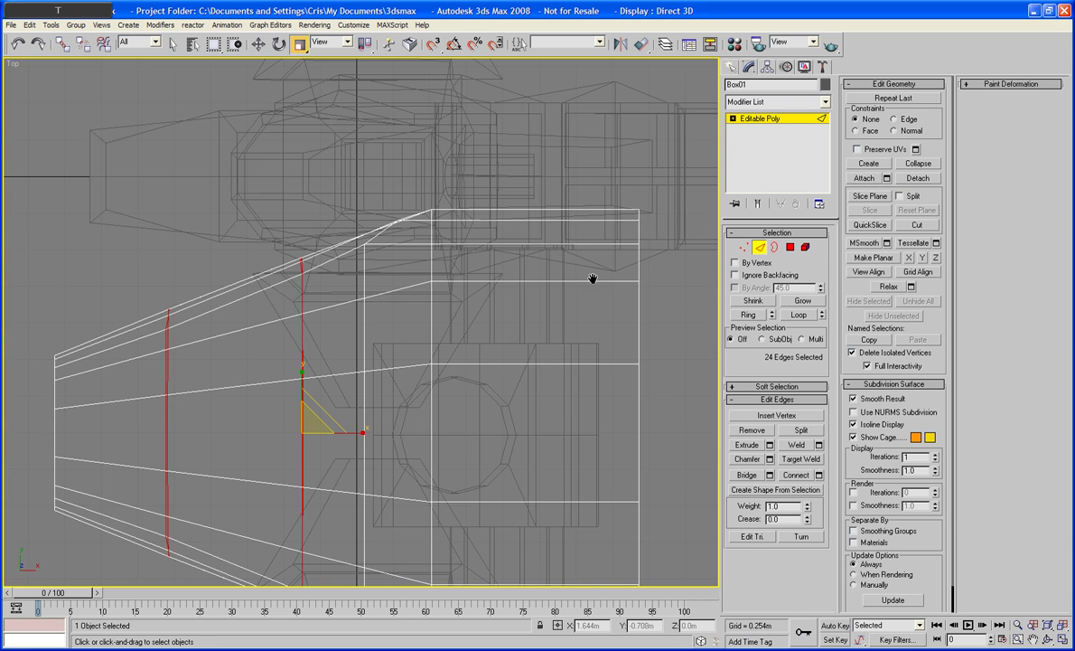
{"action": "scroll", "coordinate": [593, 278], "scroll_direction": "down", "scroll_amount": 2}
{"action": "scroll", "coordinate": [526, 290], "scroll_direction": "up", "scroll_amount": 1}
{"action": "middle_click_drag", "start_coordinate": [468, 360], "coordinate": [544, 300]}
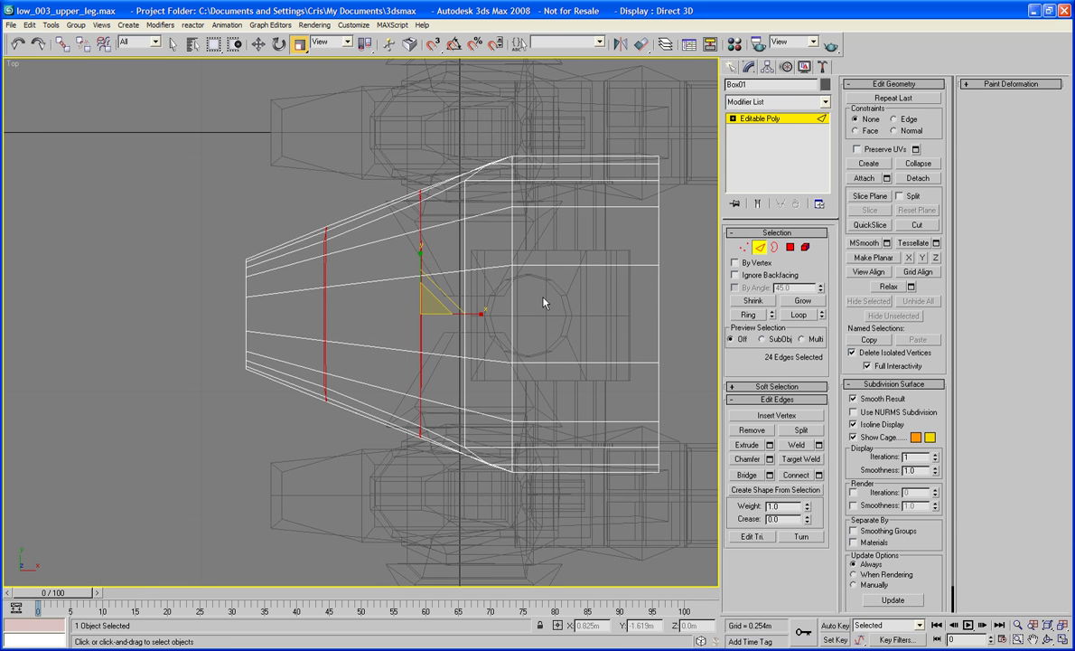
{"action": "key", "text": "p"}
{"action": "middle_click_drag", "start_coordinate": [449, 233], "coordinate": [517, 344], "text": "alt"}
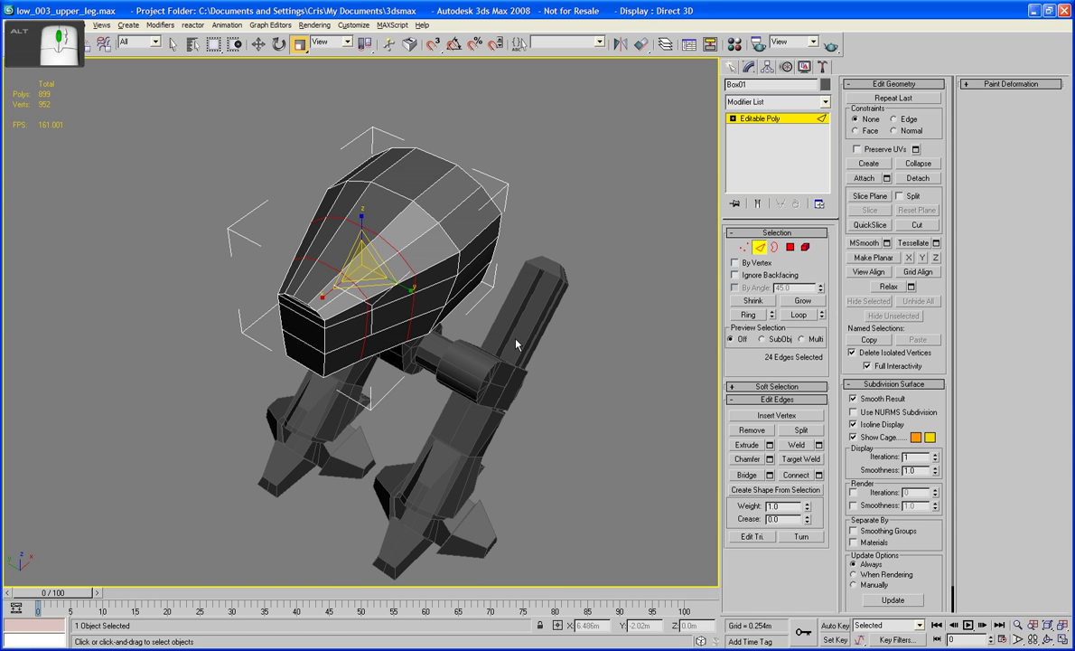
{"action": "left_click", "coordinate": [411, 305]}
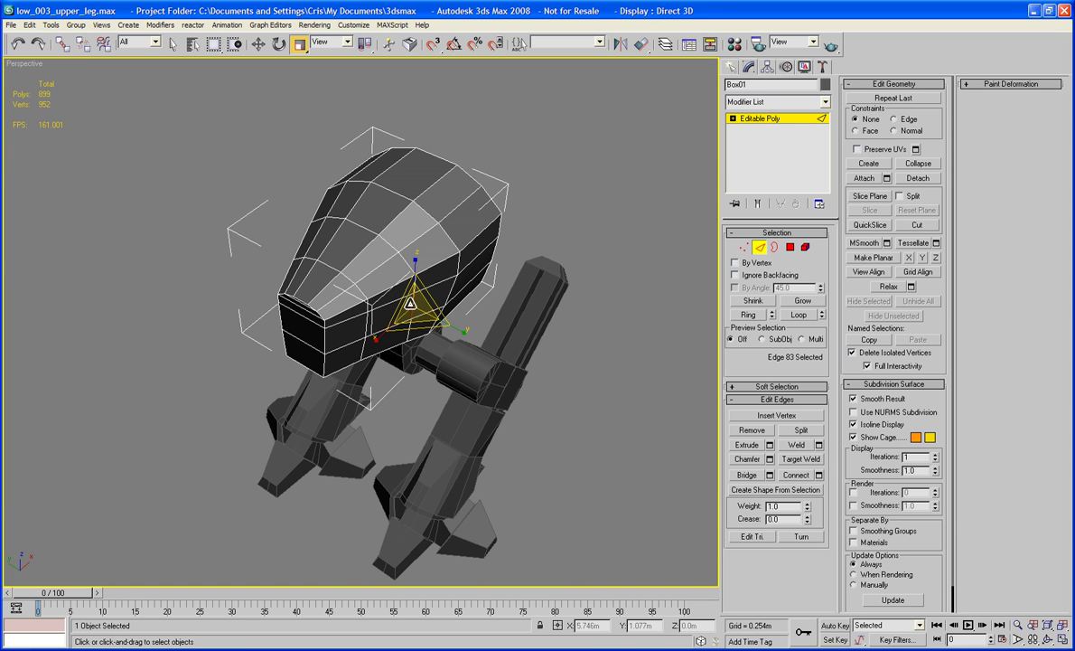
{"action": "left_click", "coordinate": [800, 314]}
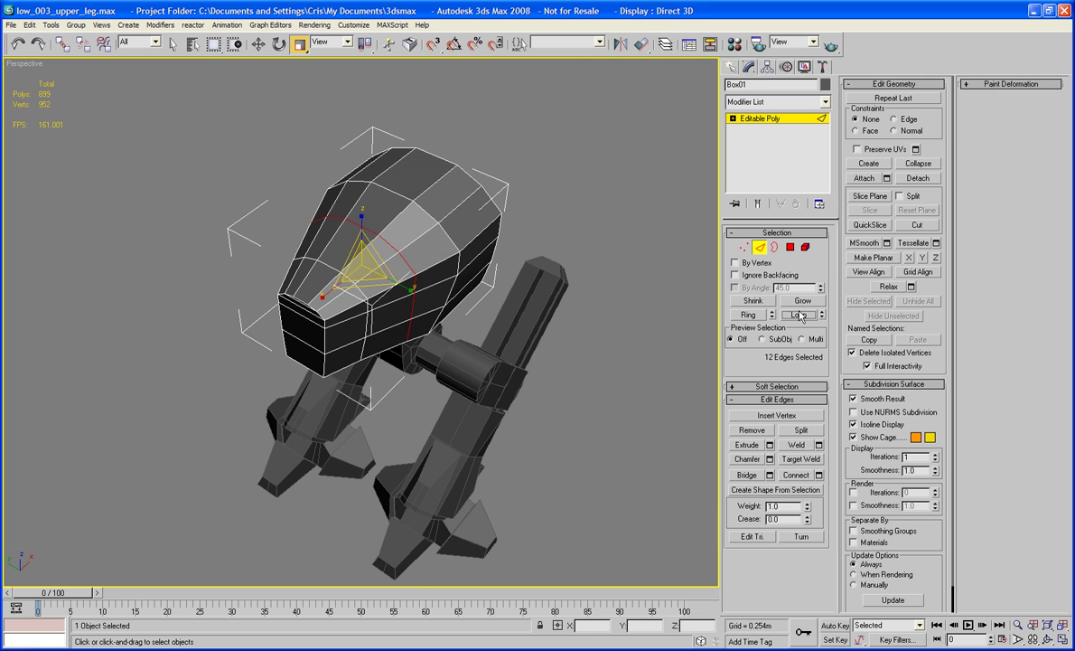
{"action": "middle_click_drag", "start_coordinate": [520, 281], "coordinate": [525, 307]}
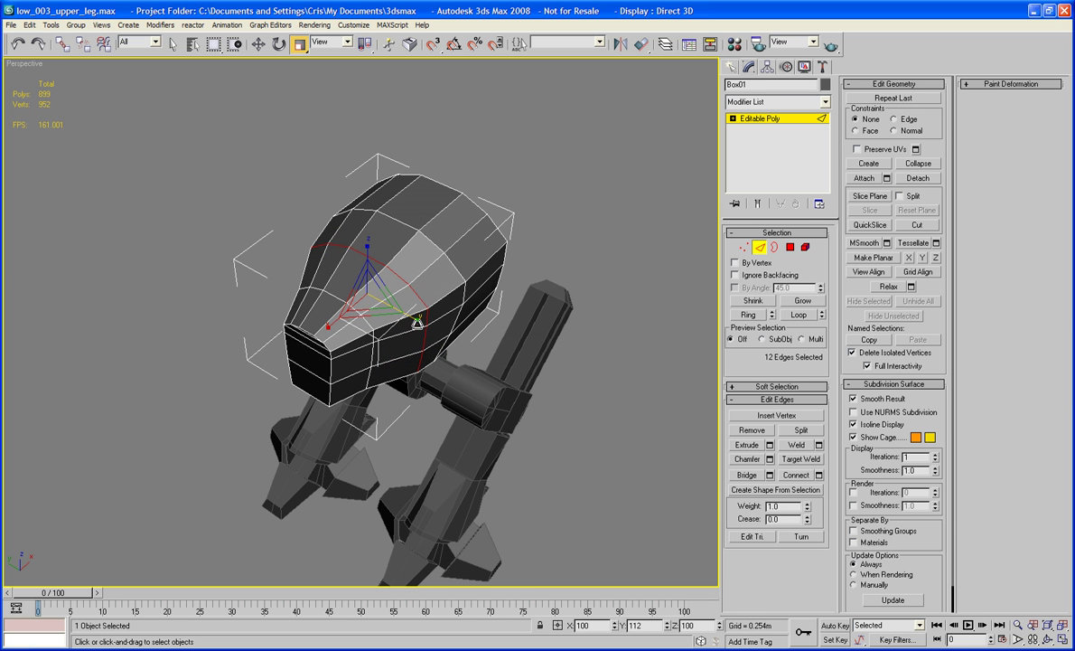
Scale the front one of the two chamfered edge loops to 123% along Y to round out the nose.
{"action": "left_click", "coordinate": [373, 358]}
{"action": "left_click", "coordinate": [807, 315]}
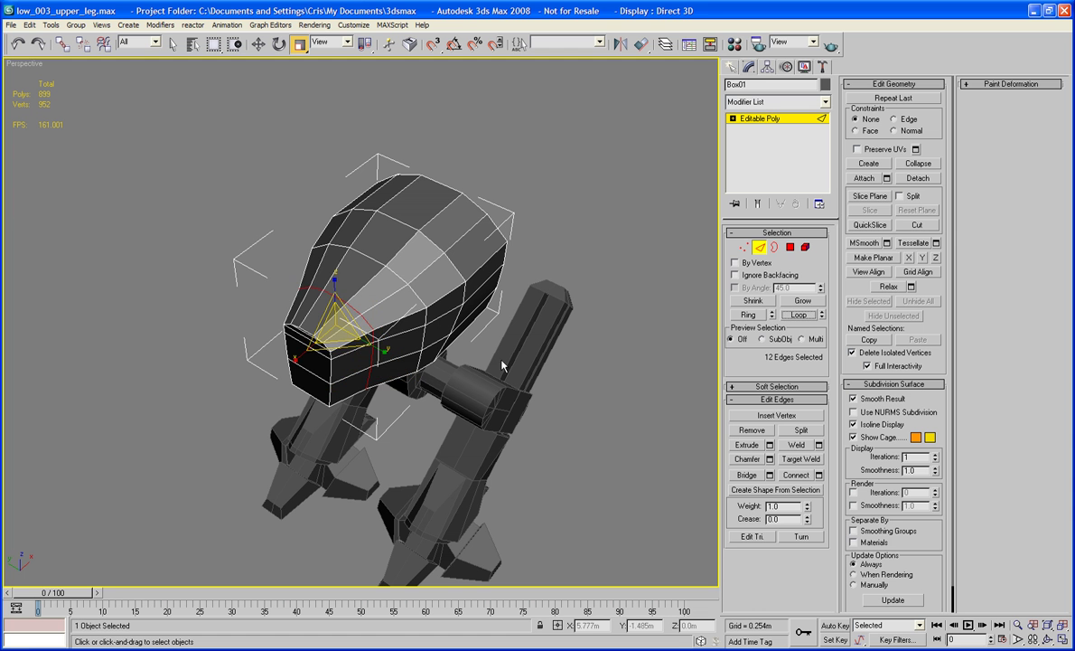
{"action": "left_click_drag", "start_coordinate": [377, 348], "coordinate": [383, 354]}
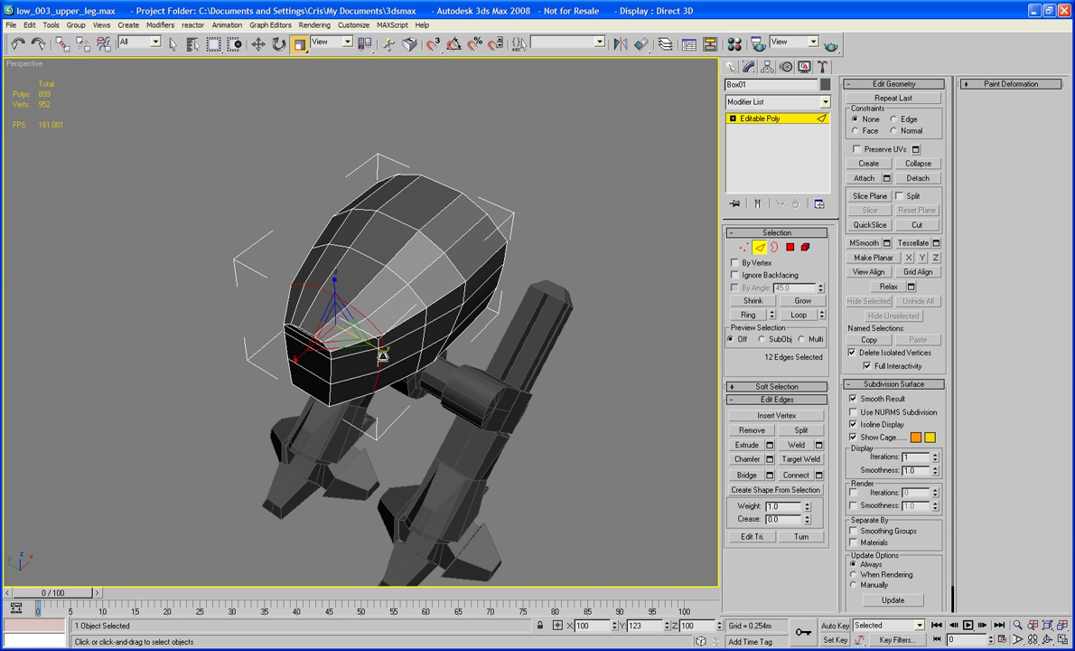
Raise the rear underside polygon of the body above the hip joint to Z 6.129 m.
{"action": "middle_click_drag", "start_coordinate": [382, 354], "coordinate": [440, 311], "text": "alt"}
{"action": "mouse_move", "coordinate": [440, 311]}
{"action": "middle_mouse_down", "text": "alt"}
{"action": "mouse_move", "coordinate": [382, 384]}
{"action": "mouse_move", "coordinate": [434, 318]}
{"action": "middle_mouse_up", "text": "alt"}
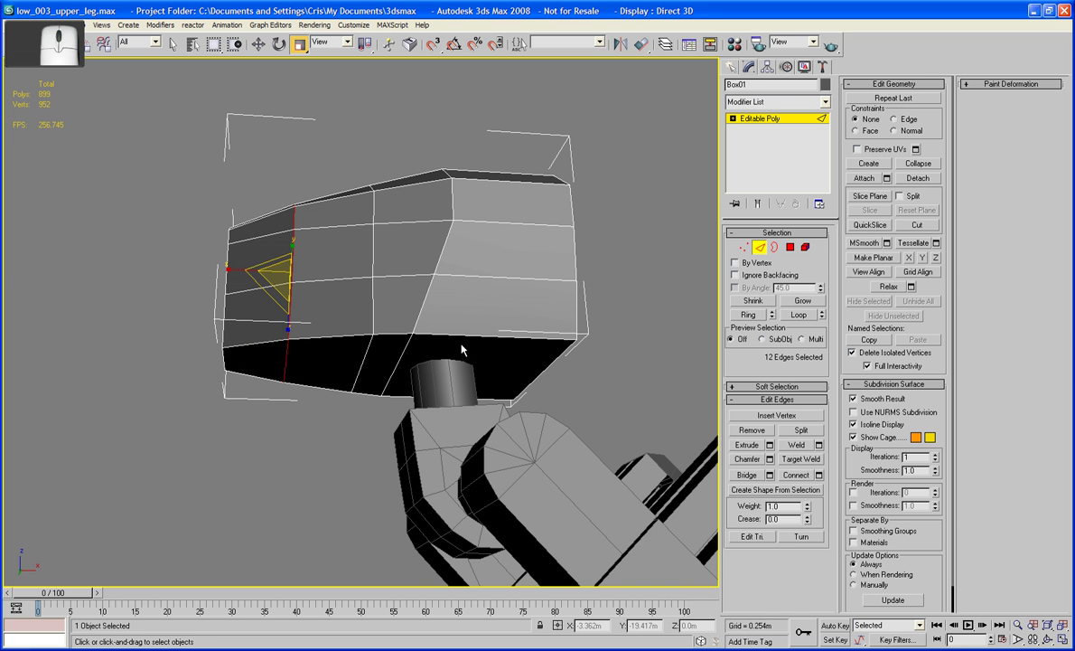
{"action": "left_click", "coordinate": [434, 318]}
{"action": "left_click", "coordinate": [791, 247]}
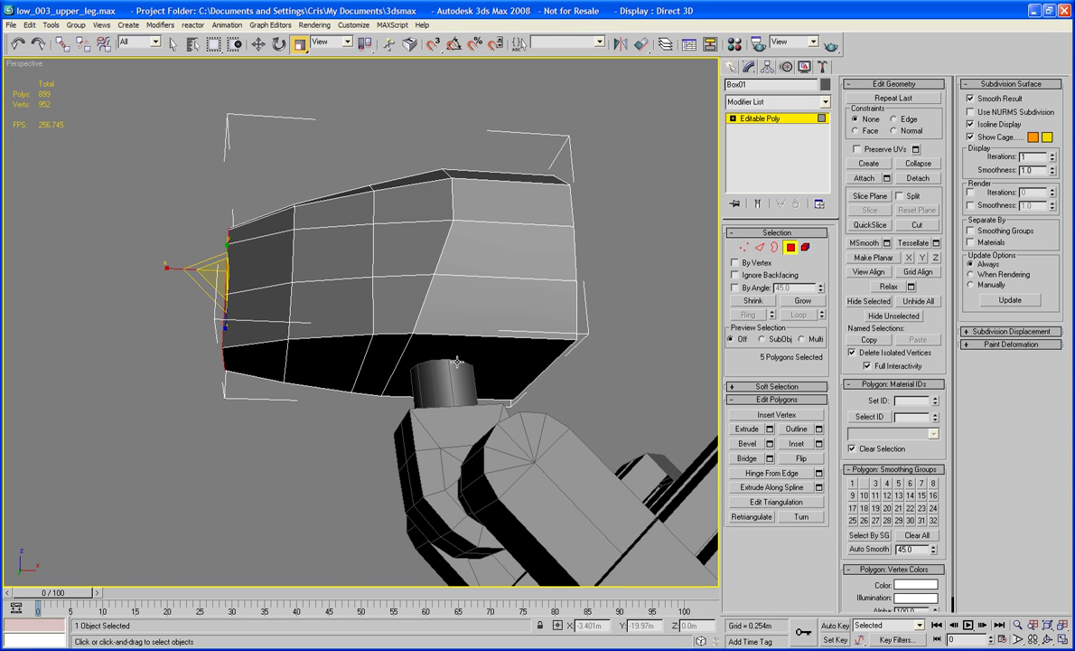
{"action": "left_click", "coordinate": [456, 359]}
{"action": "key", "text": "w"}
{"action": "left_click_drag", "start_coordinate": [461, 352], "coordinate": [470, 317]}
Raise the two front underside polygons of the body to Z 6.045 m.
{"action": "mouse_move", "coordinate": [470, 317]}
{"action": "middle_mouse_down", "text": "alt"}
{"action": "mouse_move", "coordinate": [485, 357]}
{"action": "mouse_move", "coordinate": [533, 358]}
{"action": "mouse_move", "coordinate": [493, 338]}
{"action": "mouse_move", "coordinate": [455, 345]}
{"action": "mouse_move", "coordinate": [452, 306]}
{"action": "middle_mouse_up", "text": "alt"}
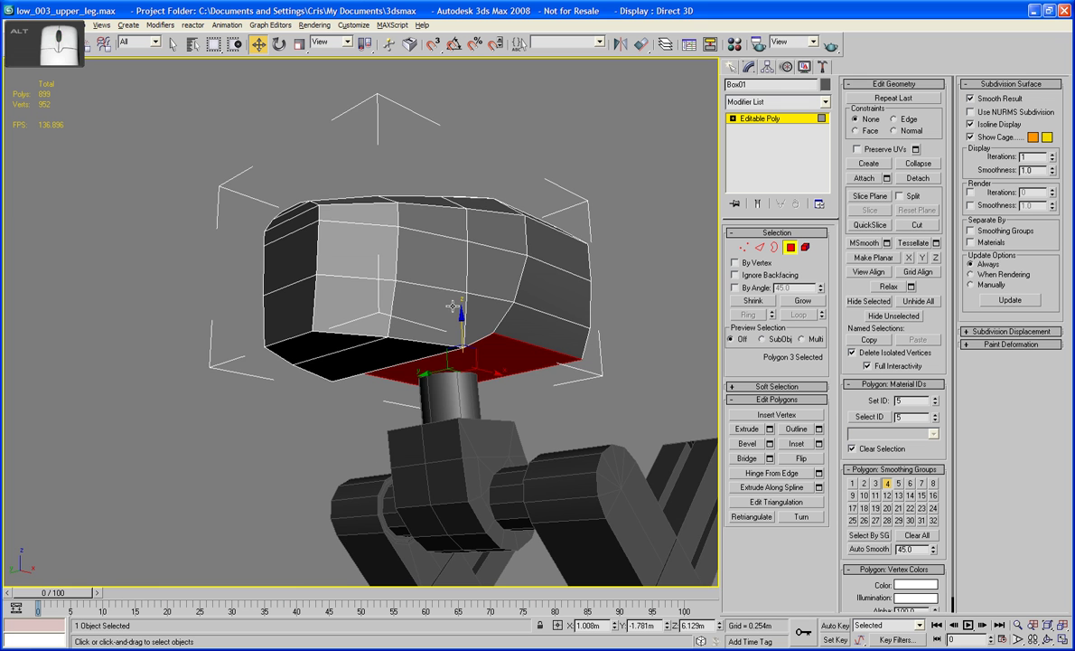
{"action": "middle_click_drag", "start_coordinate": [374, 357], "coordinate": [352, 322], "text": "alt"}
{"action": "left_click", "coordinate": [380, 346]}
{"action": "left_click", "coordinate": [336, 321], "text": "ctrl"}
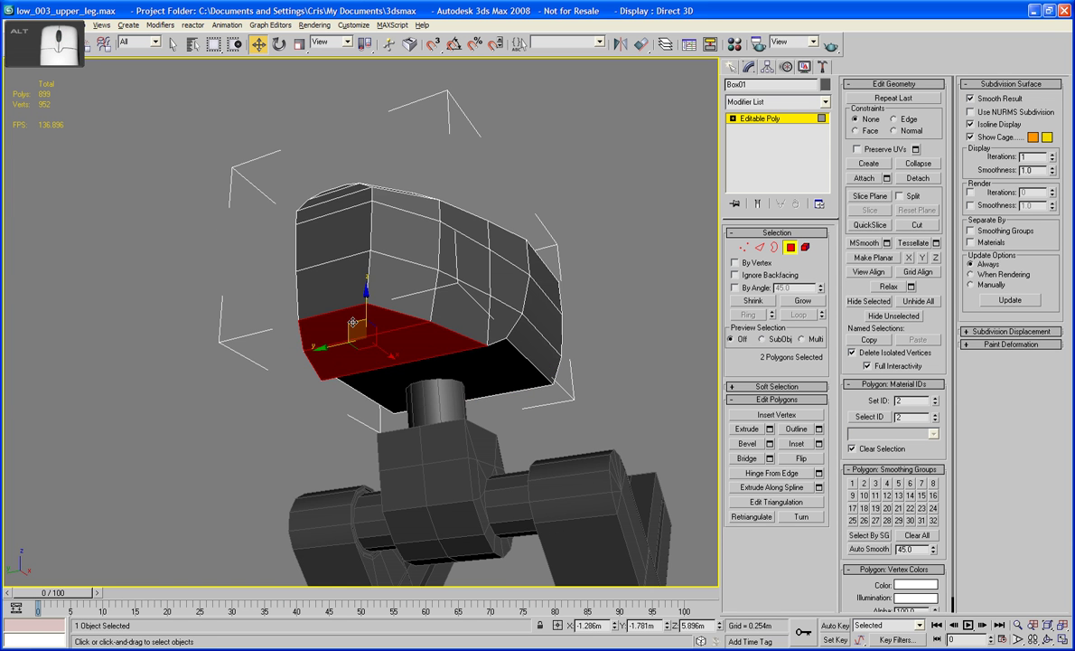
{"action": "key", "text": "w"}
{"action": "key", "text": "r"}
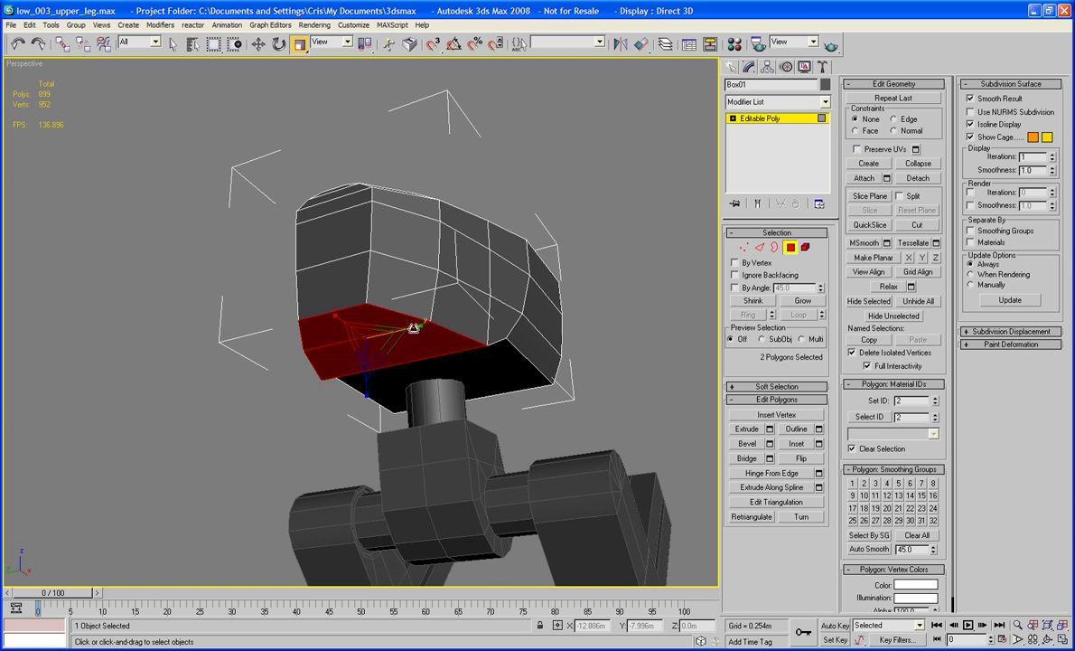
{"action": "left_click_drag", "start_coordinate": [393, 314], "coordinate": [398, 328]}
{"action": "middle_click_drag", "start_coordinate": [398, 327], "coordinate": [364, 355], "text": "alt"}
{"action": "key", "text": "w"}
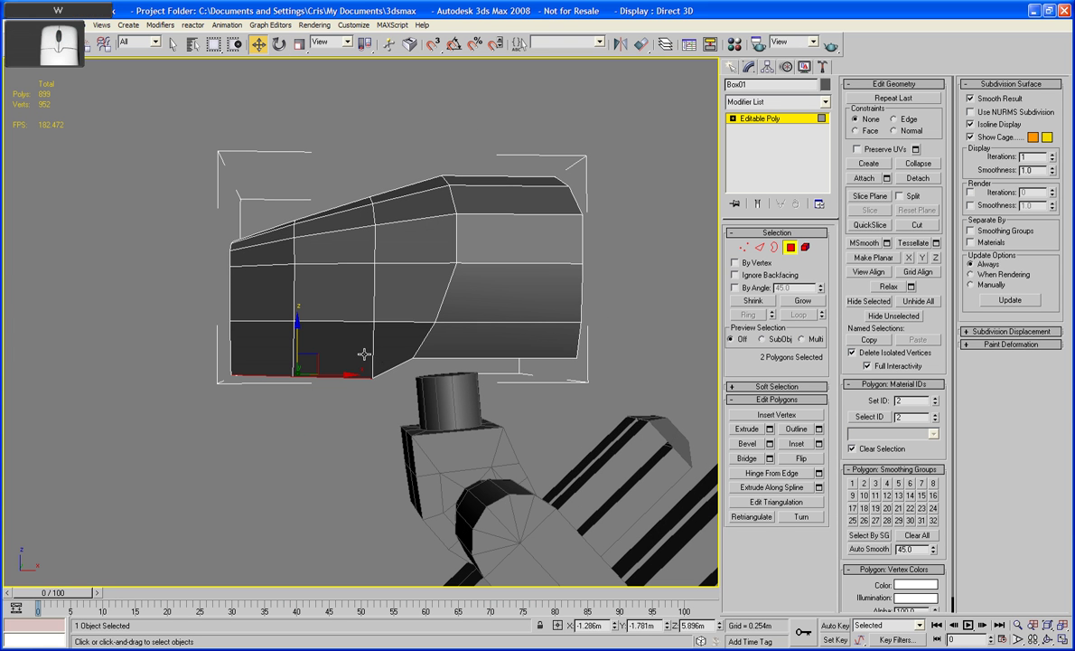
{"action": "left_click_drag", "start_coordinate": [298, 337], "coordinate": [297, 325]}
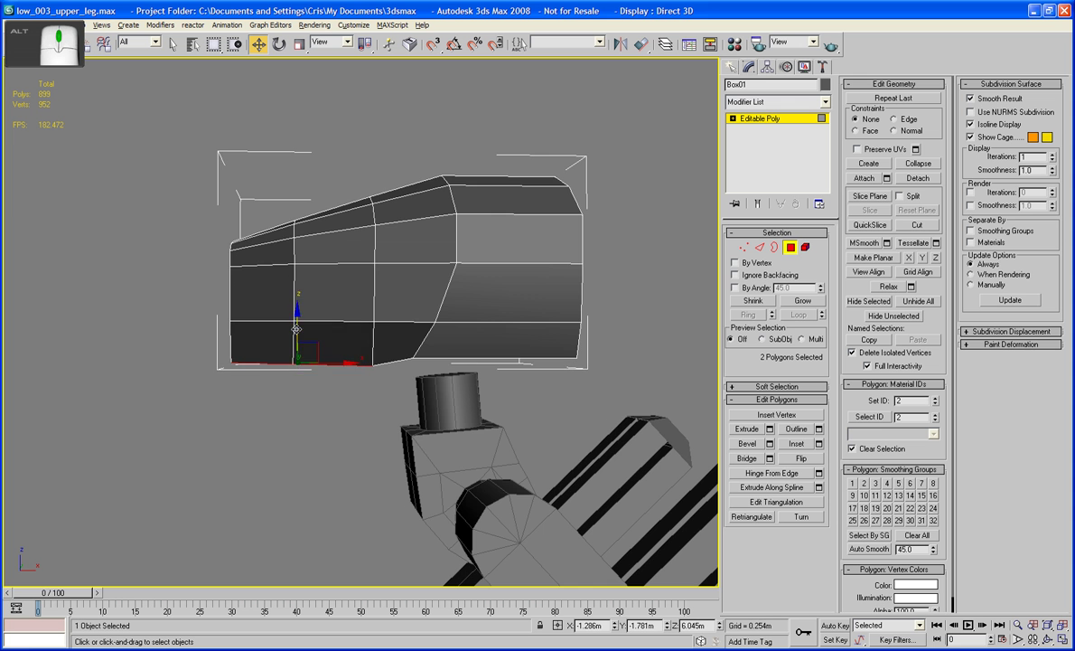
{"action": "mouse_move", "coordinate": [299, 326]}
{"action": "middle_mouse_down", "text": "alt"}
{"action": "mouse_move", "coordinate": [317, 319]}
{"action": "mouse_move", "coordinate": [307, 320]}
{"action": "middle_mouse_up", "text": "alt"}
{"action": "middle_click_drag", "start_coordinate": [253, 367], "coordinate": [278, 337], "text": "alt"}
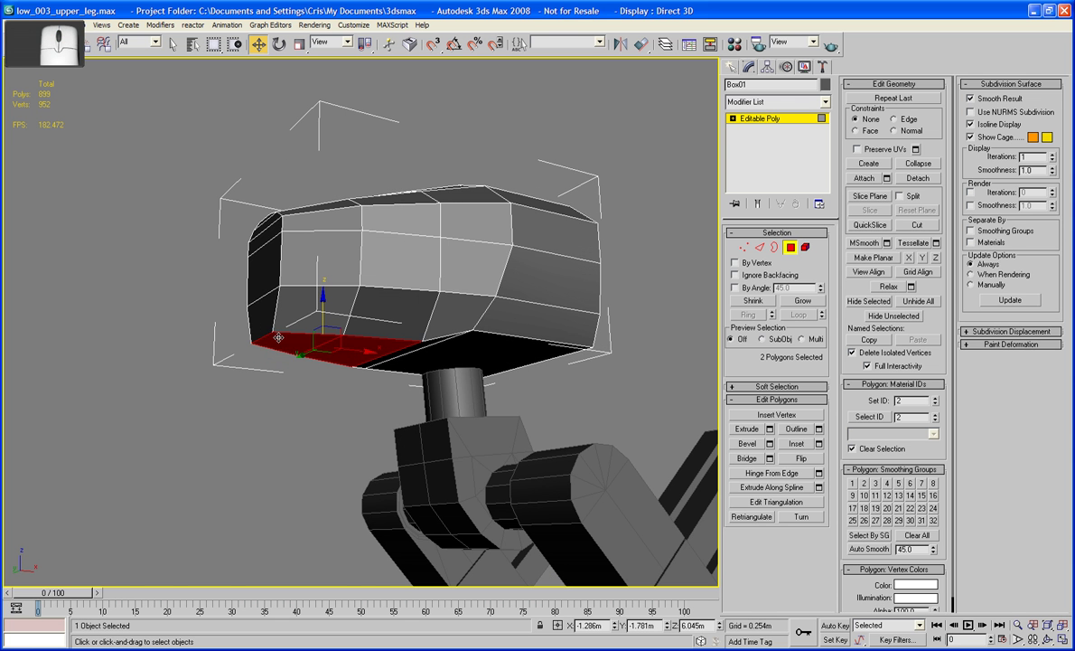
Move the front bottom edge of the nose back 0.291 m along X to slope the chin.
{"action": "left_click", "coordinate": [759, 247]}
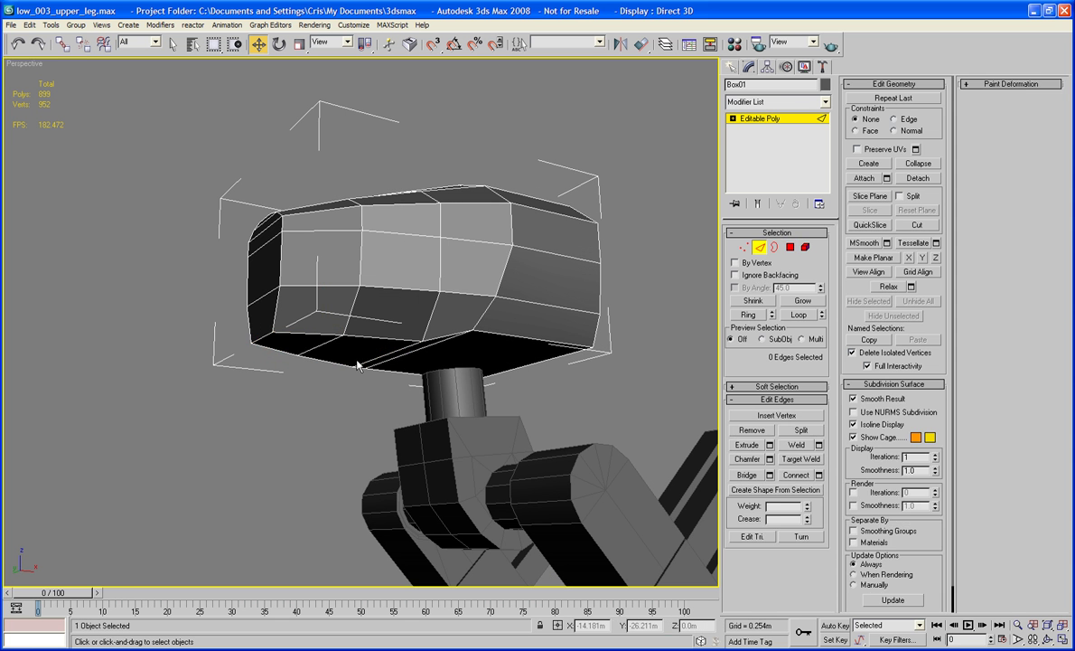
{"action": "left_click", "coordinate": [283, 348]}
{"action": "middle_click_drag", "start_coordinate": [283, 348], "coordinate": [284, 381], "text": "alt"}
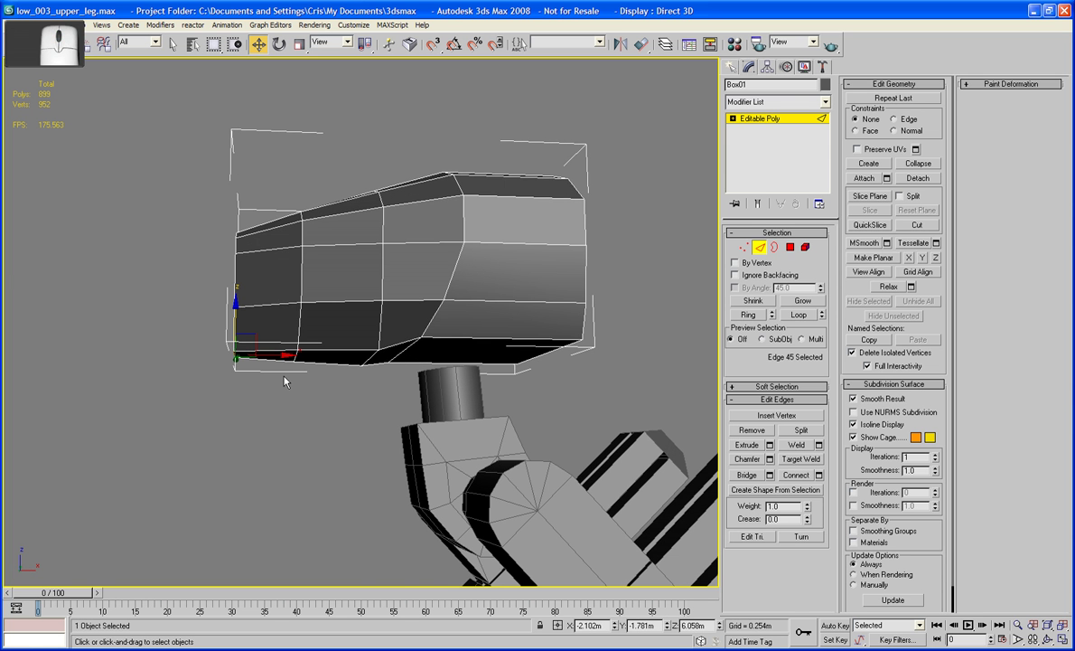
{"action": "left_click_drag", "start_coordinate": [275, 358], "coordinate": [296, 356]}
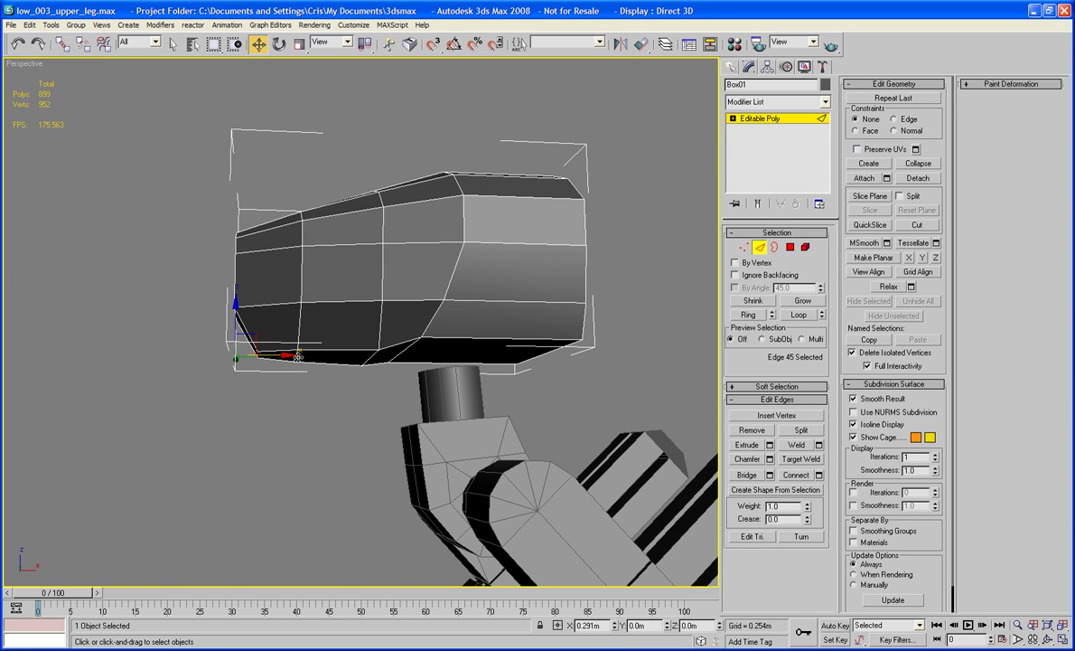
{"action": "middle_click_drag", "start_coordinate": [300, 358], "coordinate": [326, 381], "text": "alt"}
Lower the 40 upper vertices of the body to Z 7.467 m, leaving the two lowest rows in place.
{"action": "left_click", "coordinate": [744, 247]}
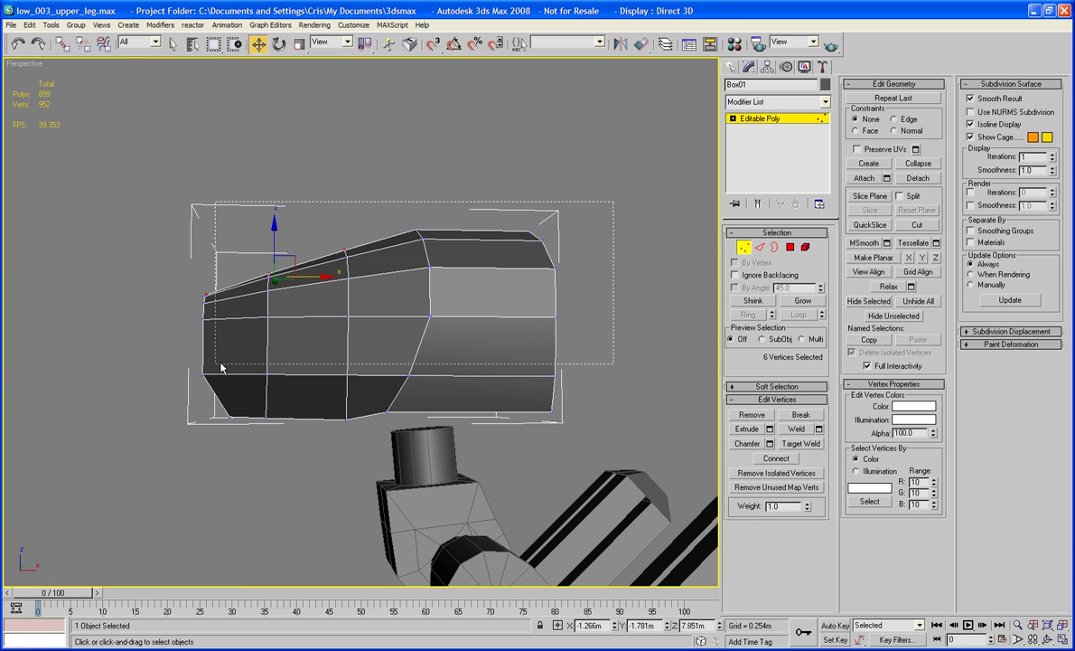
{"action": "middle_click_drag", "start_coordinate": [163, 348], "coordinate": [218, 364], "text": "alt"}
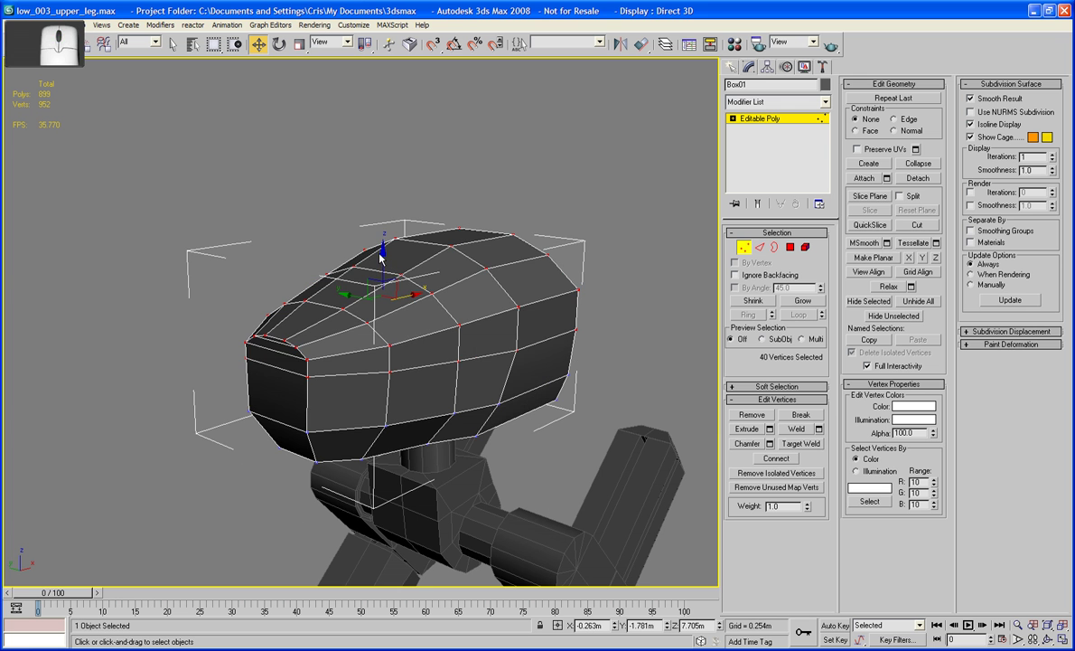
{"action": "left_click_drag", "start_coordinate": [383, 247], "coordinate": [383, 276]}
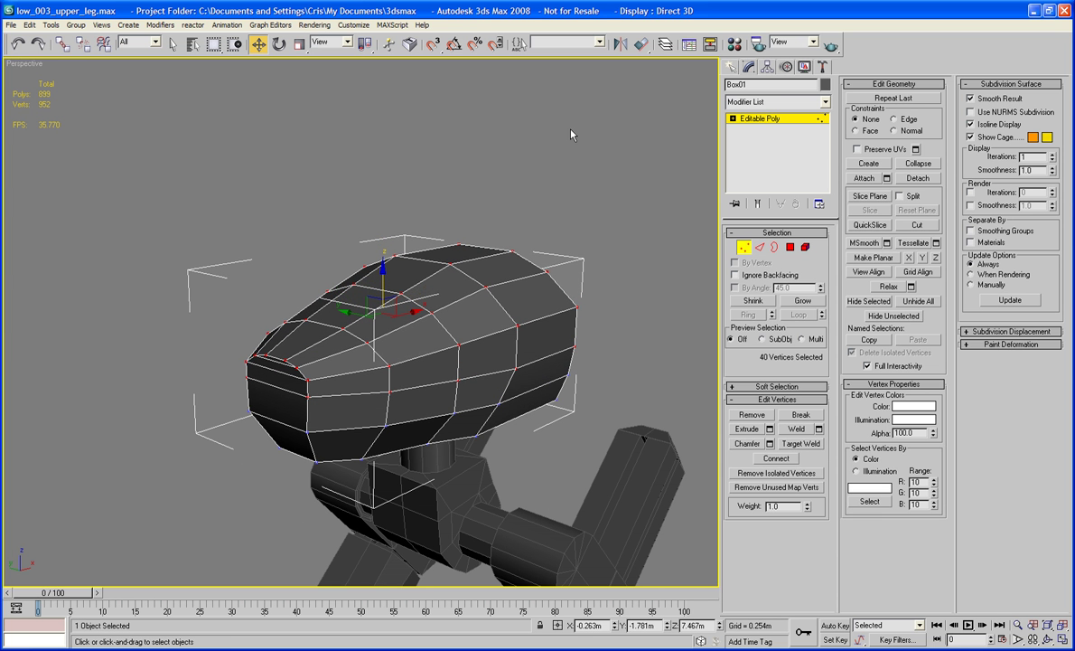
{"action": "left_click", "coordinate": [571, 135]}
{"action": "middle_click_drag", "start_coordinate": [572, 134], "coordinate": [413, 186], "text": "alt"}
{"action": "scroll", "coordinate": [395, 262], "scroll_direction": "up", "scroll_amount": 4}
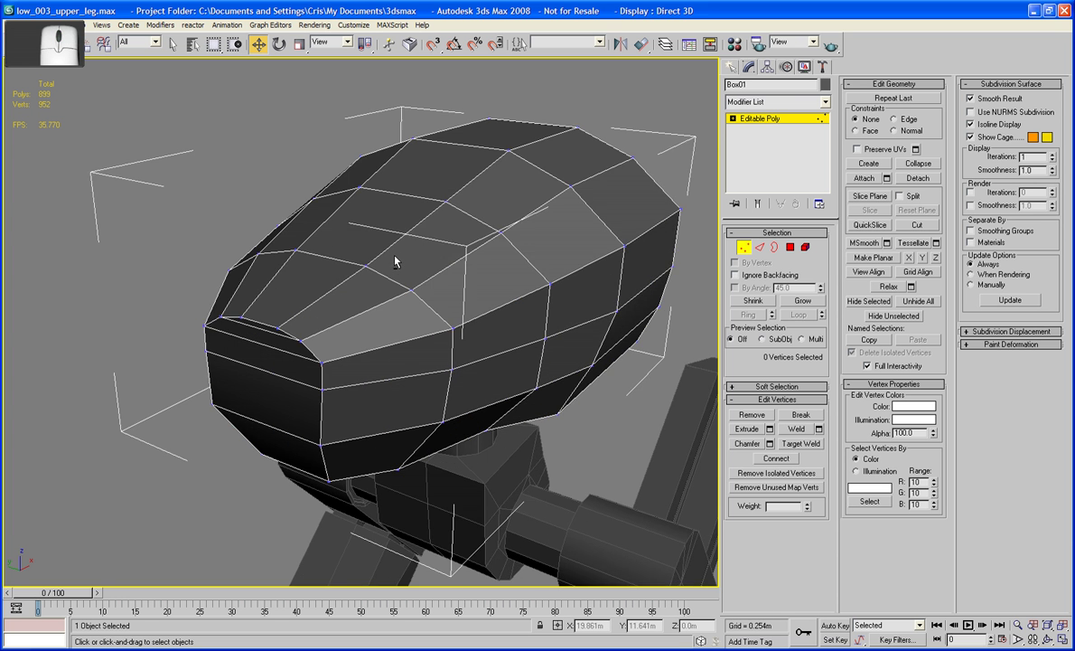
In the front view, tilt the six upper vertices of the column just ahead of the roof forward and raise them to Z 7.73 m.
{"action": "middle_click_drag", "start_coordinate": [394, 262], "coordinate": [324, 311], "text": "alt"}
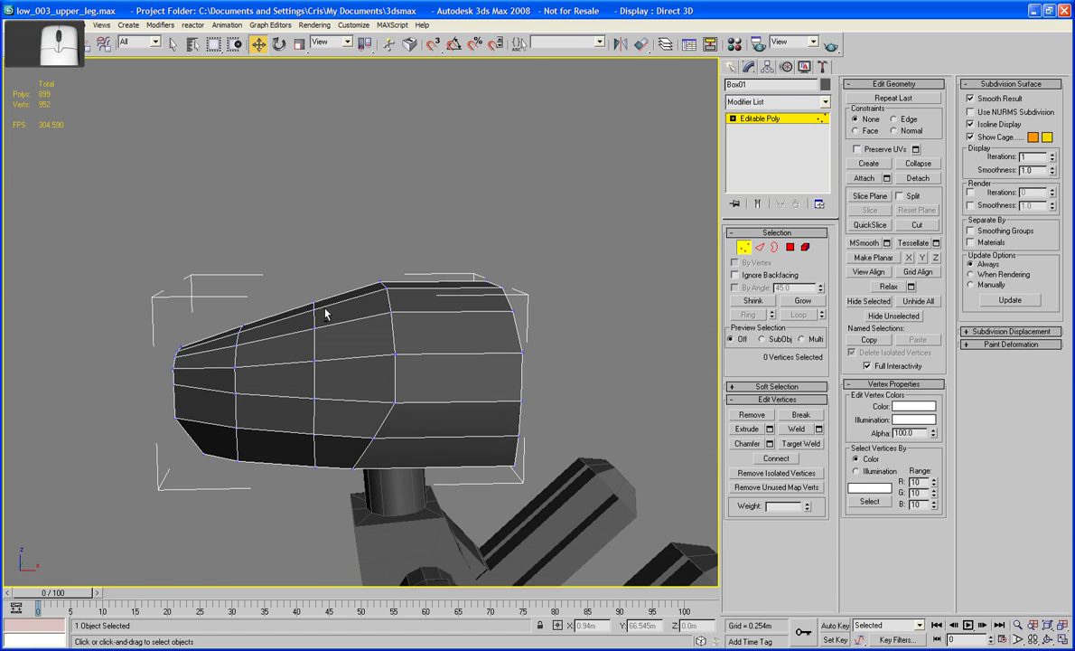
{"action": "key", "text": "f"}
{"action": "scroll", "coordinate": [436, 314], "scroll_direction": "up", "scroll_amount": 3}
{"action": "middle_click_drag", "start_coordinate": [436, 314], "coordinate": [439, 298]}
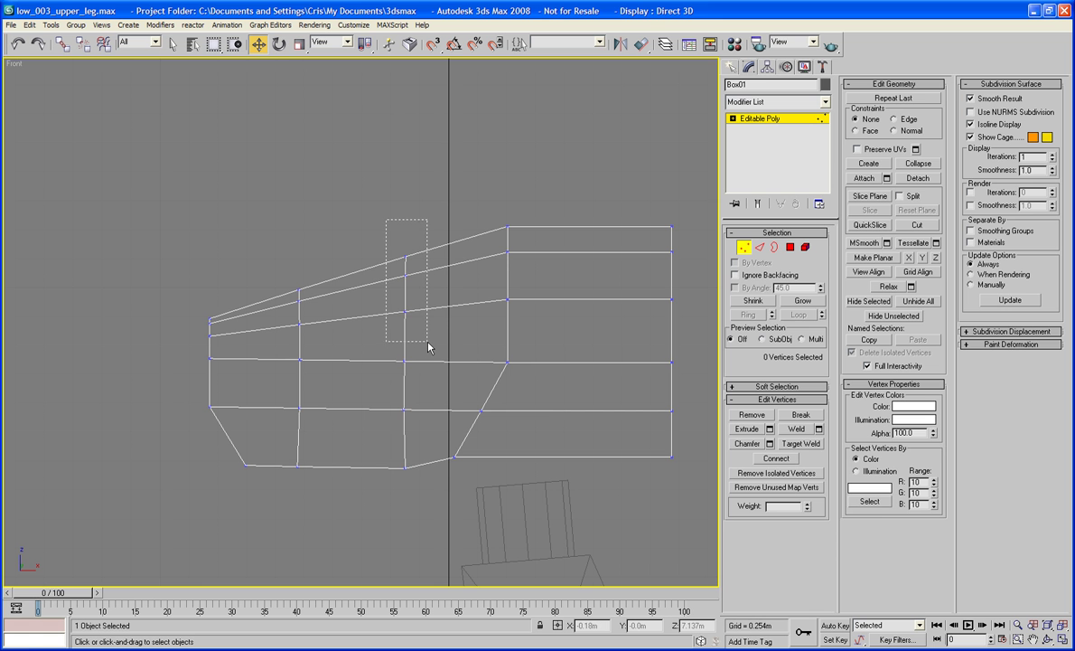
{"action": "left_click_drag", "start_coordinate": [429, 343], "coordinate": [429, 343]}
{"action": "left_click", "coordinate": [279, 45]}
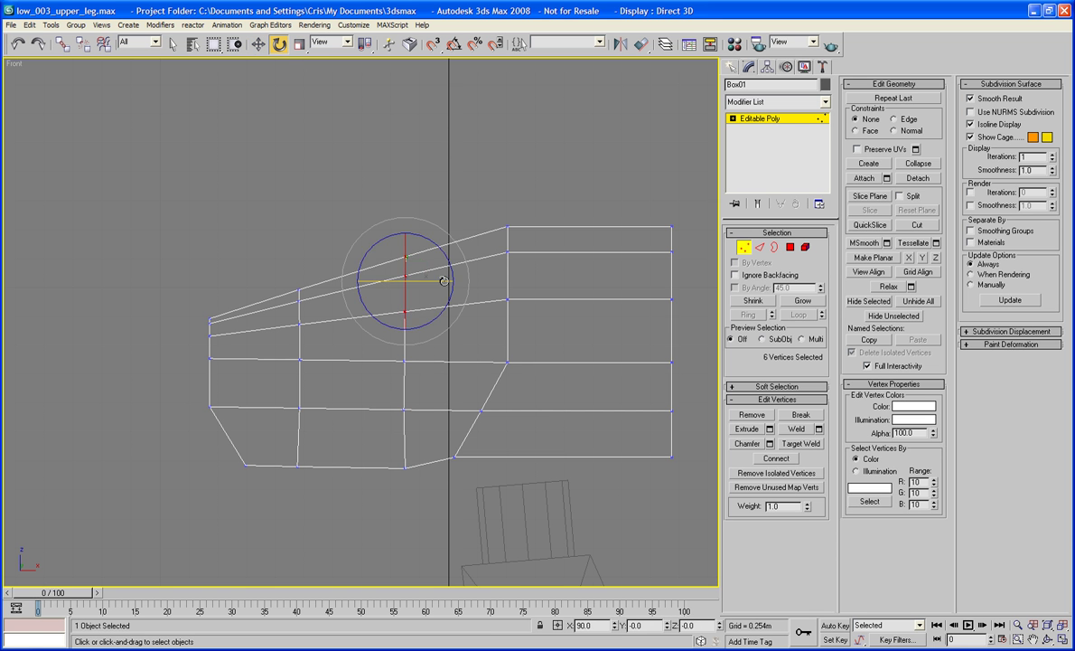
{"action": "mouse_move", "coordinate": [436, 252]}
{"action": "left_mouse_down"}
{"action": "mouse_move", "coordinate": [447, 257]}
{"action": "mouse_move", "coordinate": [421, 260]}
{"action": "left_mouse_up"}
{"action": "key", "text": "w"}
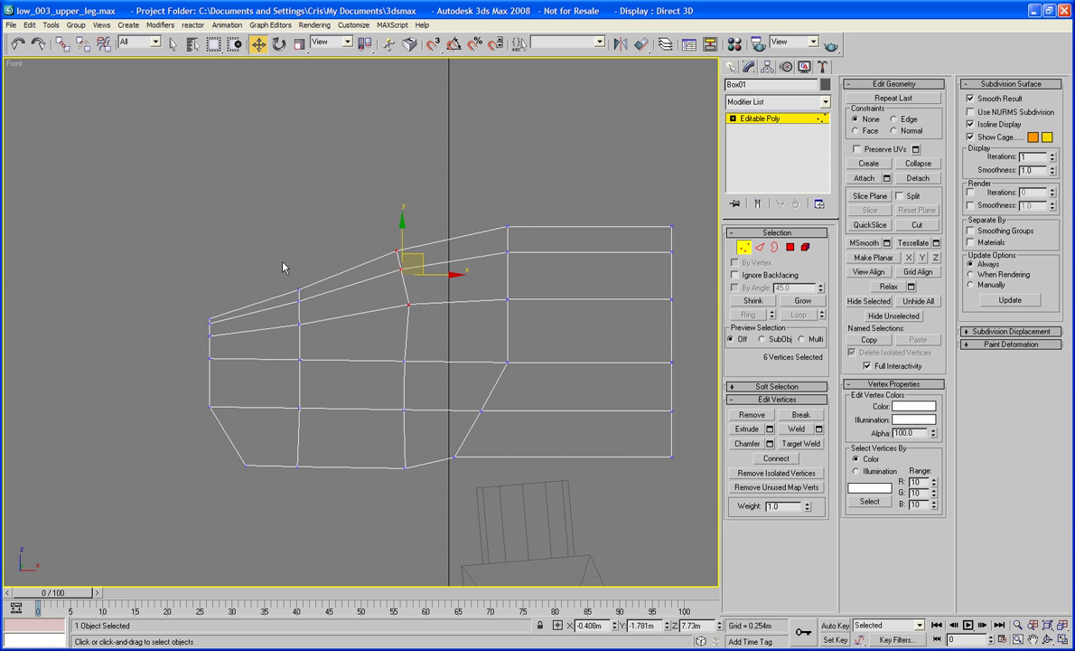
Tilt the six upper vertices of the column nearest the nose tip forward and position them at X -1.27 m, Z 7.537 m.
{"action": "left_click_drag", "start_coordinate": [333, 354], "coordinate": [333, 352]}
{"action": "key", "text": "e"}
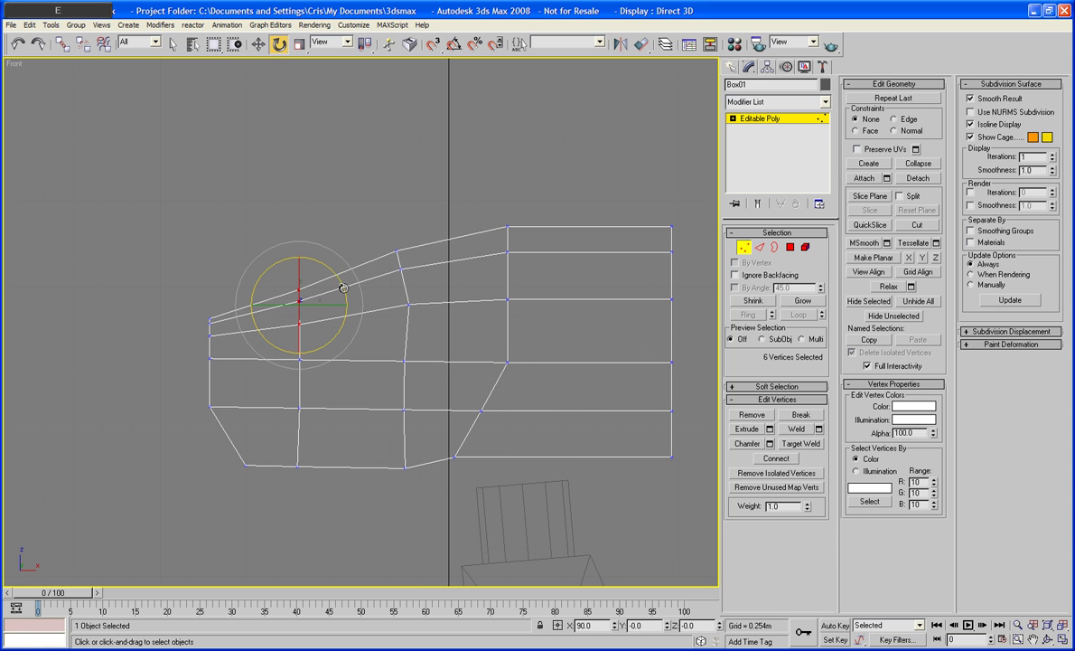
{"action": "mouse_move", "coordinate": [331, 270]}
{"action": "left_mouse_down"}
{"action": "mouse_move", "coordinate": [338, 277]}
{"action": "mouse_move", "coordinate": [324, 283]}
{"action": "left_mouse_up"}
{"action": "key", "text": "w"}
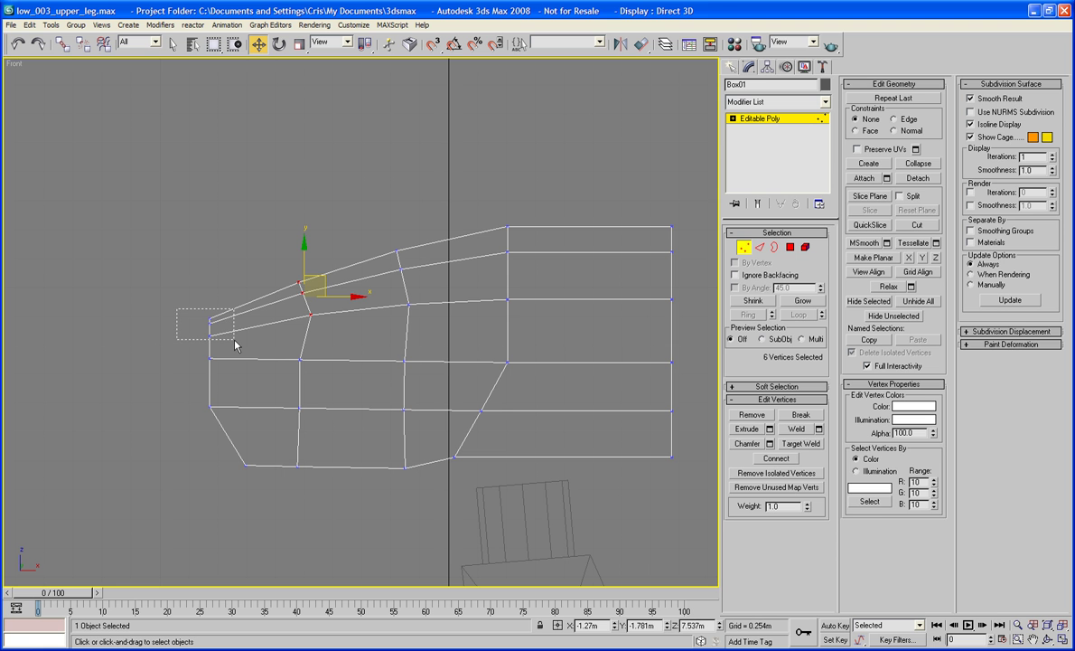
Tilt the six upper vertices at the nose tip forward, and shift them 0.091 m back and 0.051 m down.
{"action": "left_click_drag", "start_coordinate": [235, 344], "coordinate": [238, 316]}
{"action": "key", "text": "e"}
{"action": "key", "text": "w"}
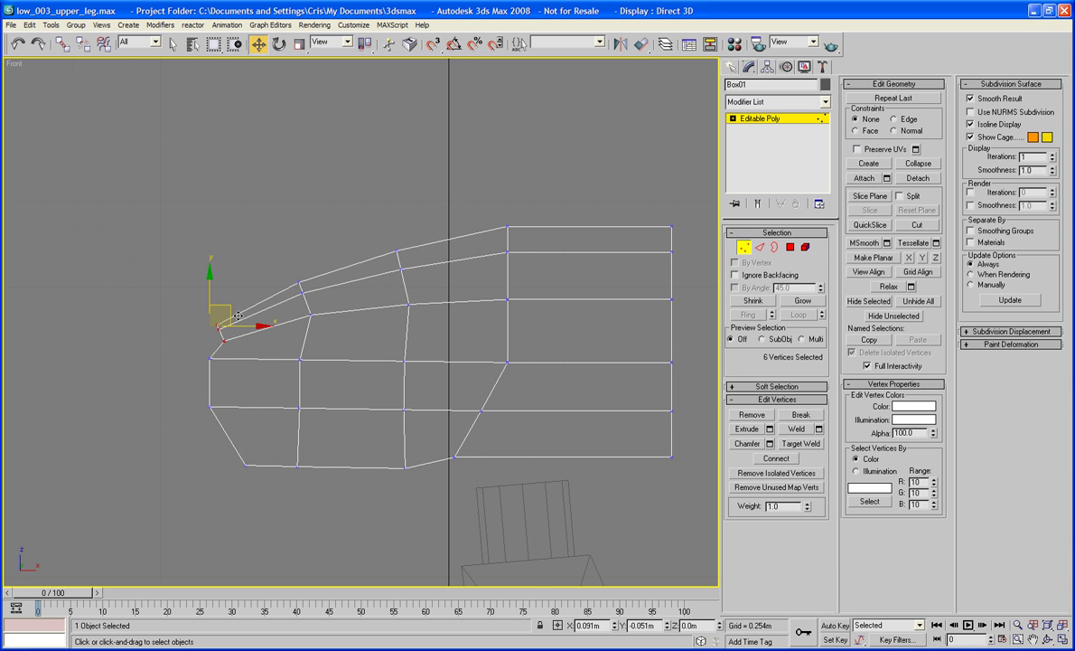
Shift the mid-height vertices of the two tilted columns backward to continue the slanted edge lines.
{"action": "middle_click_drag", "start_coordinate": [359, 328], "coordinate": [334, 331]}
{"action": "left_click", "coordinate": [384, 331]}
{"action": "left_click_drag", "start_coordinate": [361, 359], "coordinate": [429, 365]}
{"action": "left_click_drag", "start_coordinate": [254, 344], "coordinate": [350, 364]}
{"action": "left_click", "coordinate": [170, 362]}
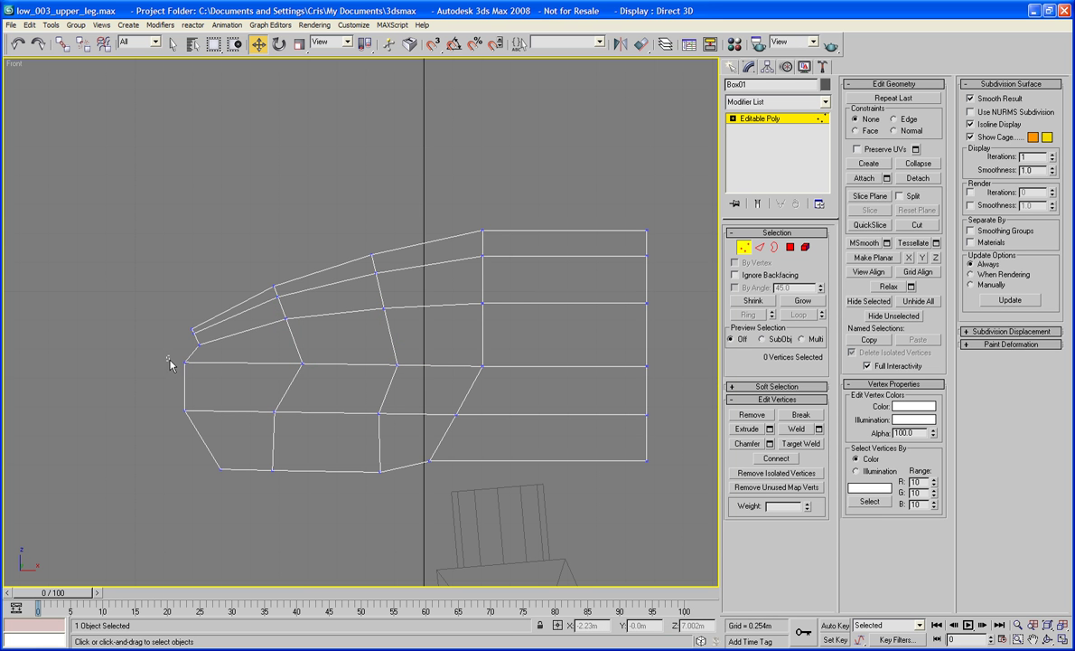
Move the nose's two protruding front vertex rows straight back until they line up beneath the tilted tip.
{"action": "left_click_drag", "start_coordinate": [192, 449], "coordinate": [192, 450]}
{"action": "left_click_drag", "start_coordinate": [232, 395], "coordinate": [245, 390]}
{"action": "left_click", "coordinate": [161, 391]}
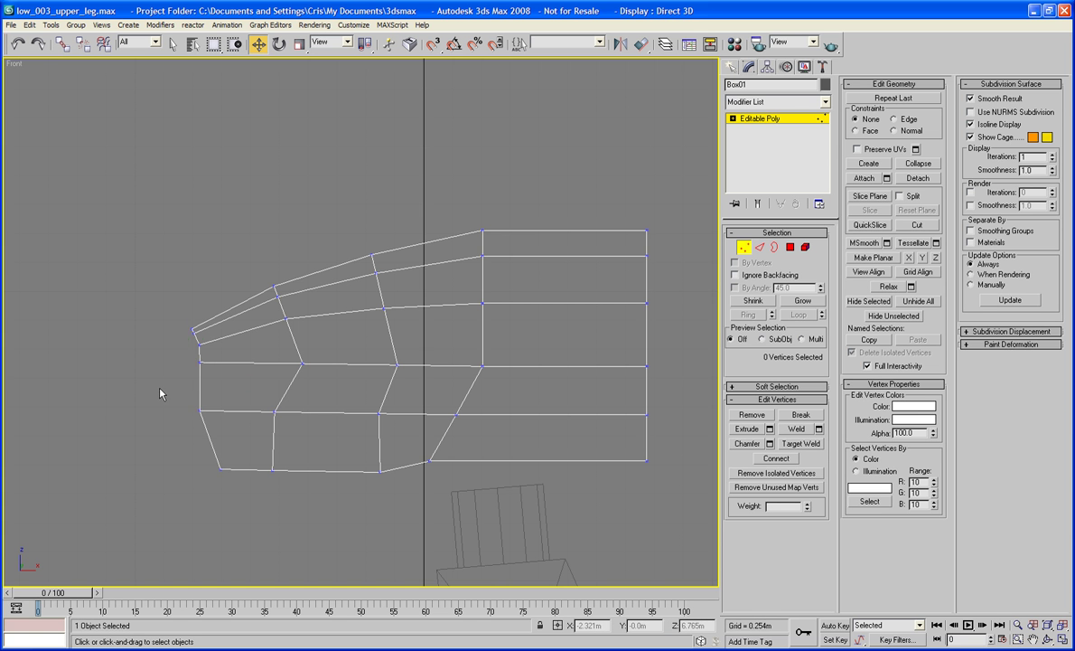
Widen the two rear center polygons on the body's roof along Y, and lower them 0.066 m along Z.
{"action": "key", "text": "p"}
{"action": "middle_click_drag", "start_coordinate": [239, 411], "coordinate": [399, 372], "text": "alt"}
{"action": "left_click", "coordinate": [790, 248]}
{"action": "left_click", "coordinate": [402, 341]}
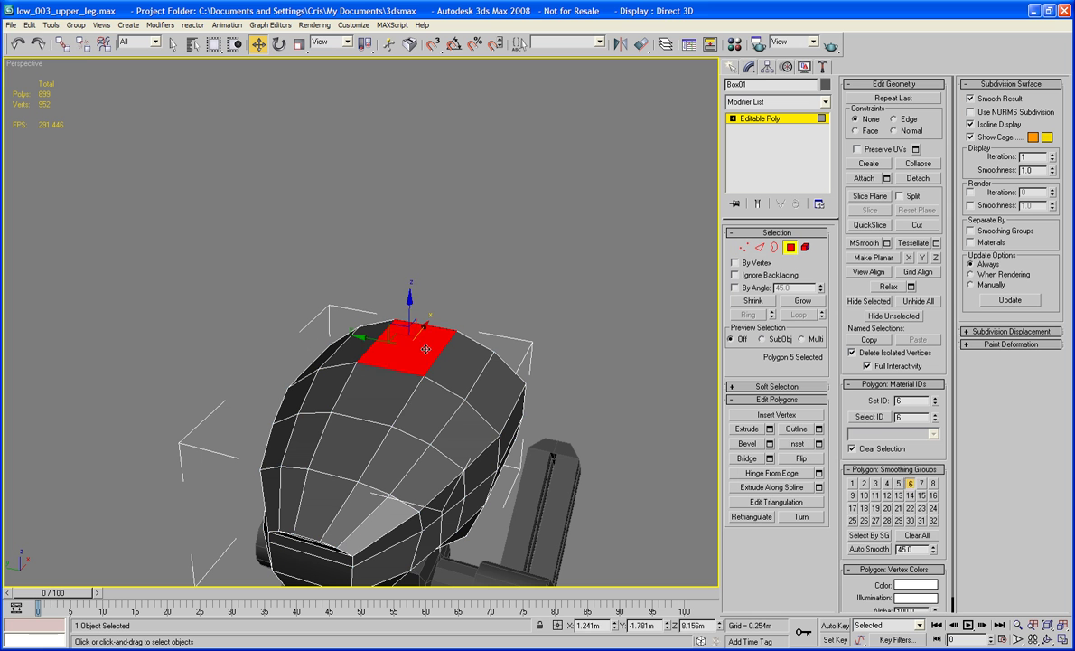
{"action": "left_click", "coordinate": [376, 411], "text": "ctrl"}
{"action": "key", "text": "r"}
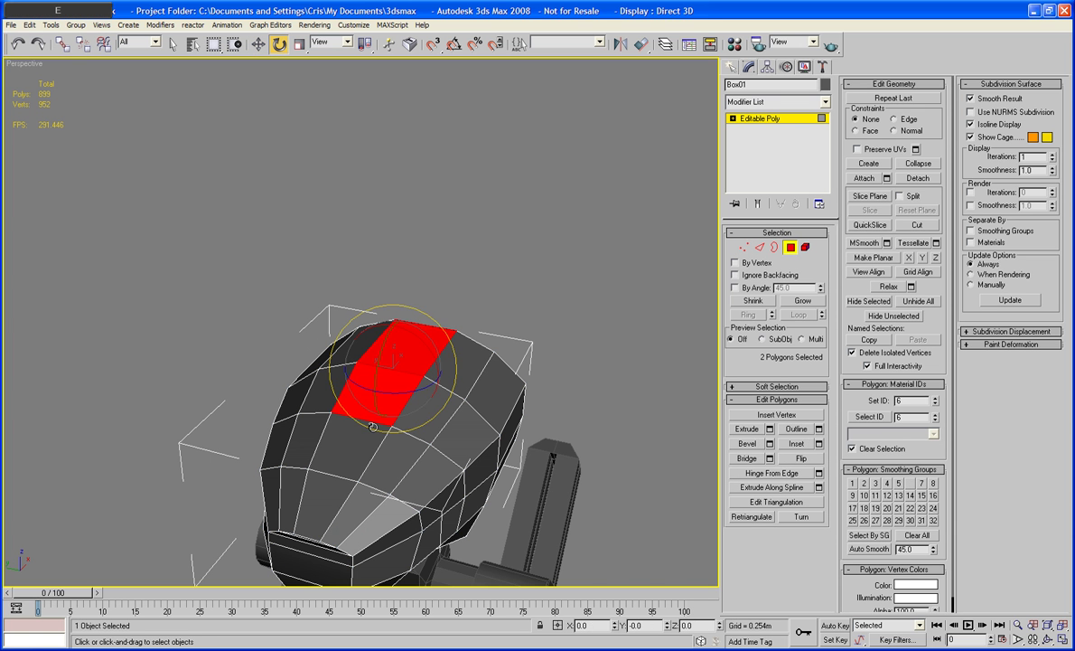
{"action": "left_click_drag", "start_coordinate": [438, 383], "coordinate": [394, 331]}
{"action": "key", "text": "w"}
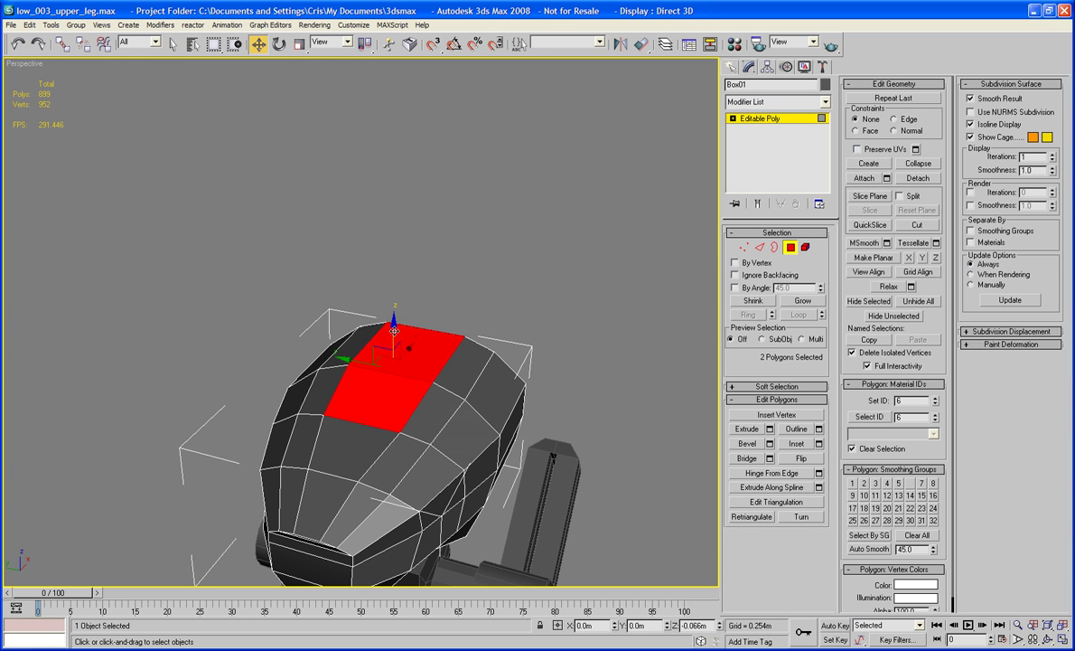
{"action": "left_click", "coordinate": [512, 241]}
Delete all polygons of the body below its mid-height edge loop, keeping only the upper shell.
{"action": "middle_click_drag", "start_coordinate": [513, 242], "coordinate": [408, 314], "text": "alt"}
{"action": "left_click_drag", "start_coordinate": [405, 329], "coordinate": [161, 312]}
{"action": "key", "text": "Delete"}
Delete the three polygons that close the front of the nose.
{"action": "middle_click_drag", "start_coordinate": [162, 313], "coordinate": [357, 271], "text": "alt"}
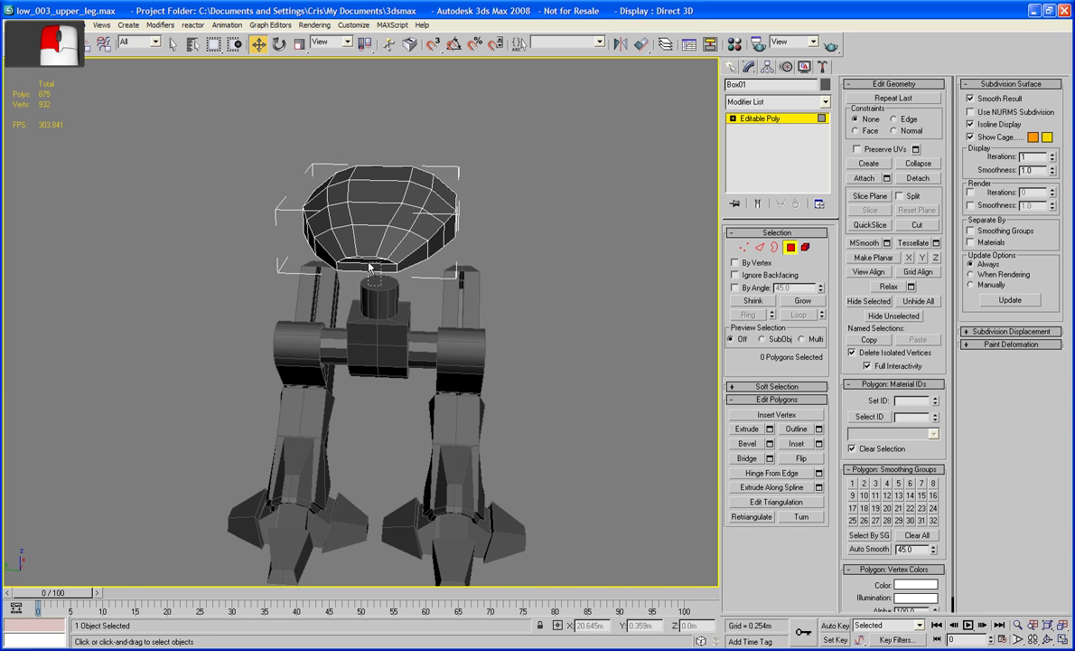
{"action": "mouse_move", "coordinate": [367, 259]}
{"action": "left_mouse_down"}
{"action": "mouse_move", "coordinate": [340, 237]}
{"action": "mouse_move", "coordinate": [348, 252]}
{"action": "left_mouse_up"}
{"action": "left_click", "coordinate": [365, 282]}
{"action": "key", "text": "Delete"}
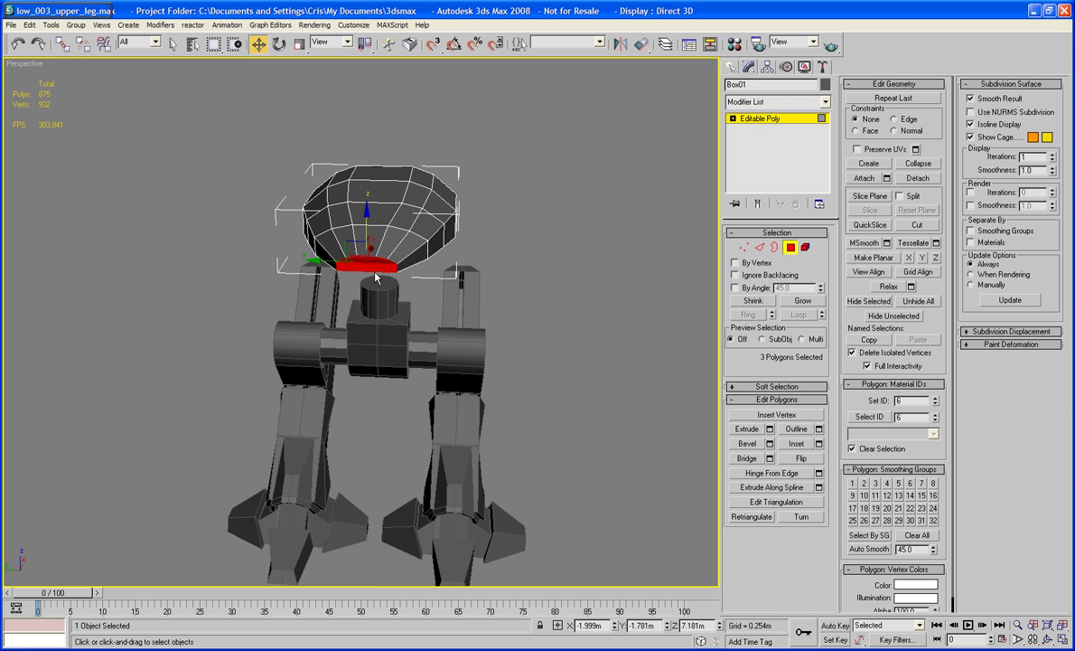
{"action": "middle_click_drag", "start_coordinate": [348, 252], "coordinate": [325, 265], "text": "alt"}
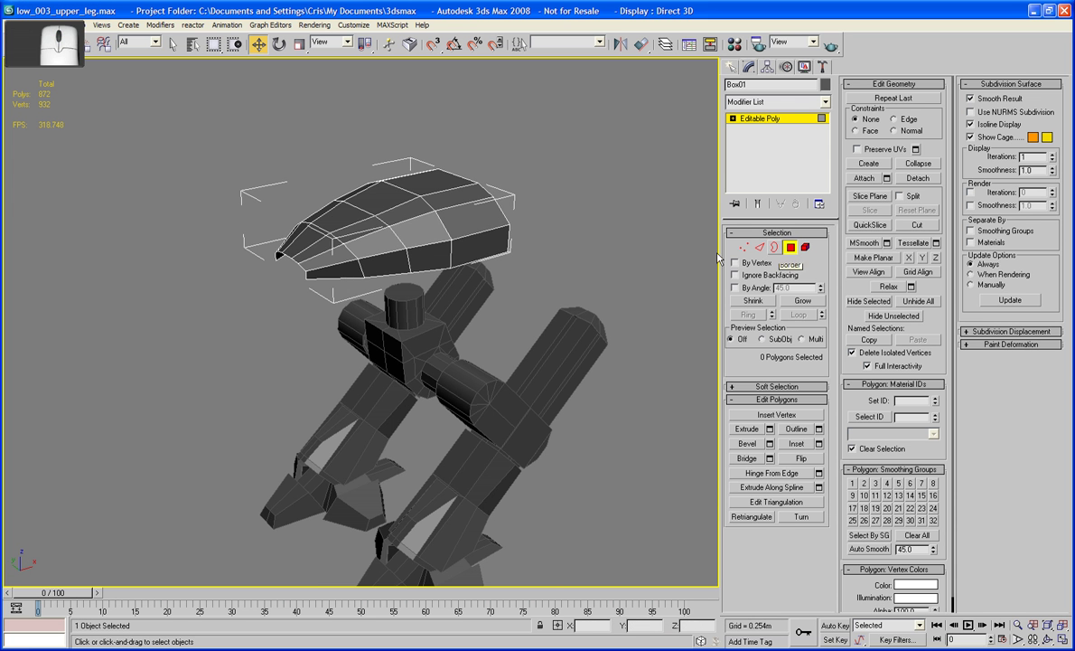
Extrude the center top edge of the nose opening into a new polygon reaching forward and down to X -2.286 m, Z 7.013 m.
{"action": "middle_click_drag", "start_coordinate": [704, 253], "coordinate": [583, 298], "text": "alt"}
{"action": "scroll", "coordinate": [582, 298], "scroll_direction": "up", "scroll_amount": 4}
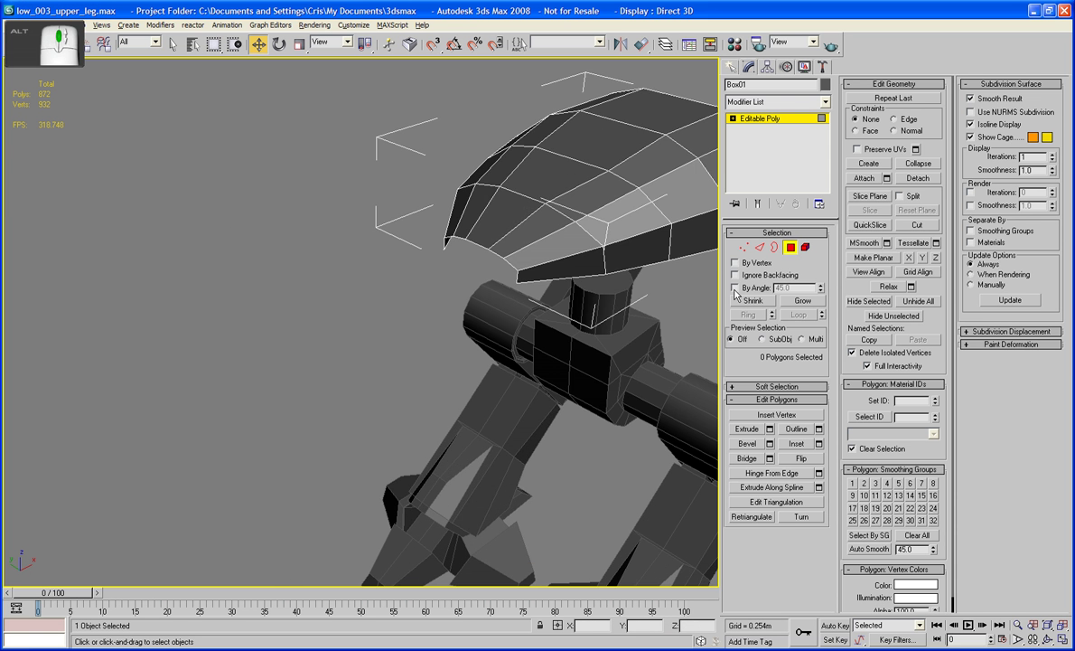
{"action": "scroll", "coordinate": [659, 295], "scroll_direction": "up", "scroll_amount": 2}
{"action": "scroll", "coordinate": [658, 295], "scroll_direction": "up", "scroll_amount": 3}
{"action": "middle_click_drag", "start_coordinate": [621, 263], "coordinate": [593, 311]}
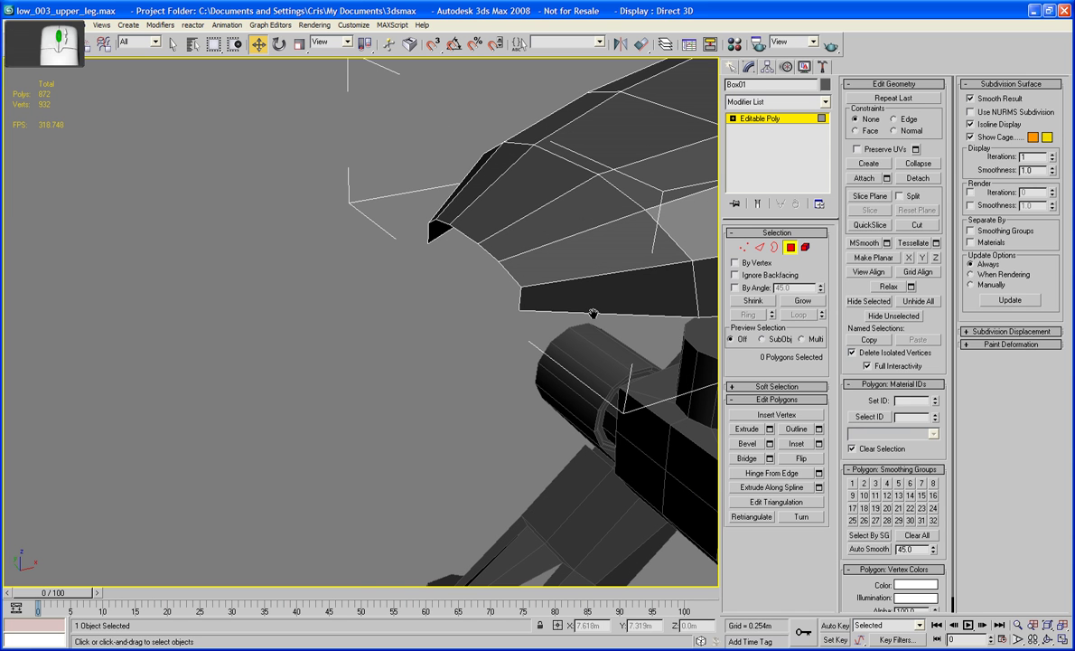
{"action": "left_click", "coordinate": [760, 247]}
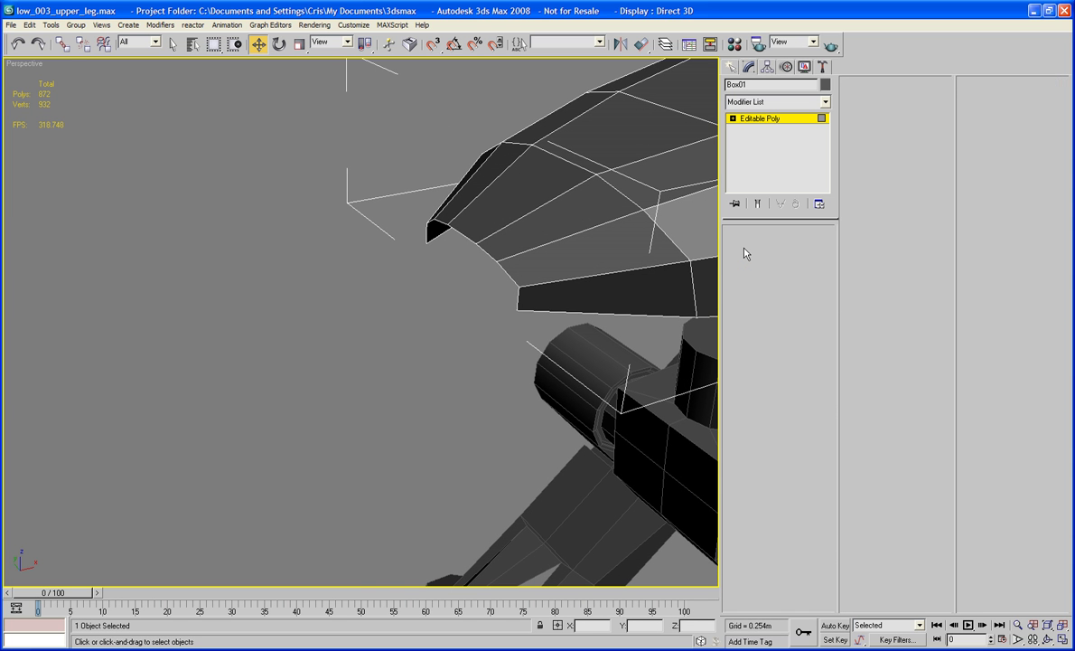
{"action": "left_click", "coordinate": [463, 233]}
{"action": "key", "text": "f"}
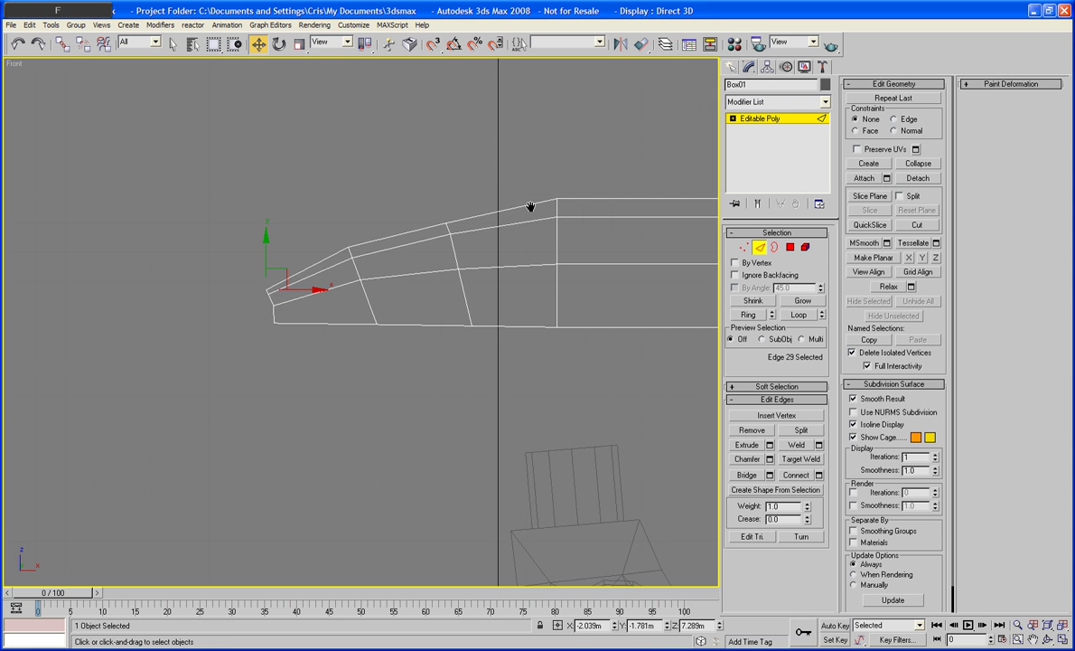
{"action": "left_click_drag", "start_coordinate": [262, 281], "coordinate": [297, 268], "text": "shift"}
{"action": "key", "text": "ctrl+z"}
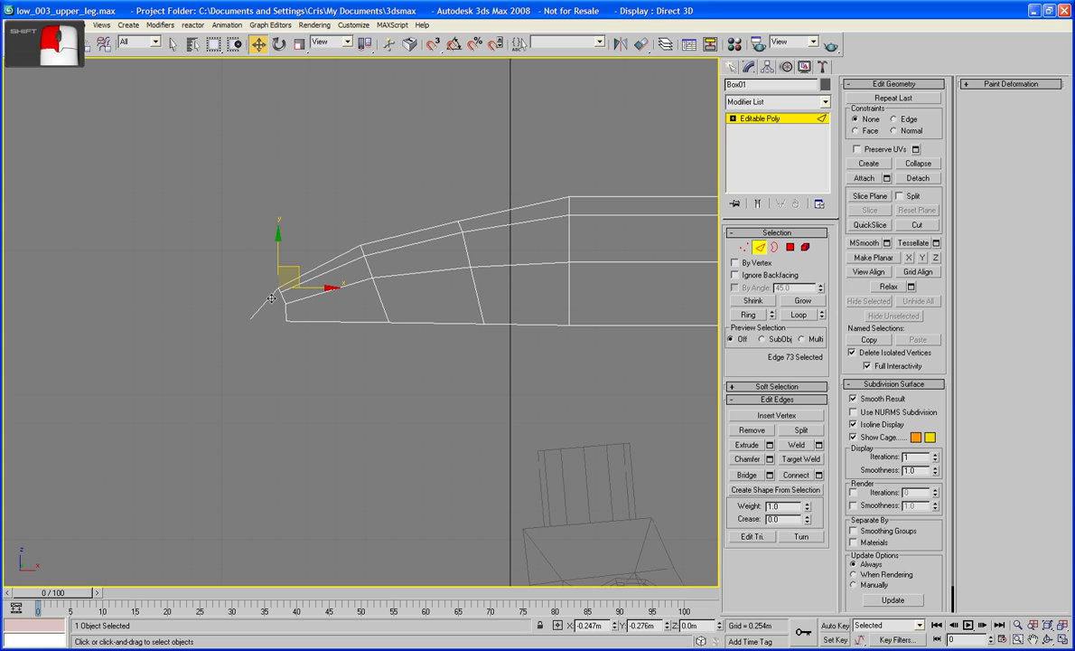
{"action": "left_click_drag", "start_coordinate": [271, 298], "coordinate": [271, 298], "text": "shift"}
{"action": "key", "text": "p"}
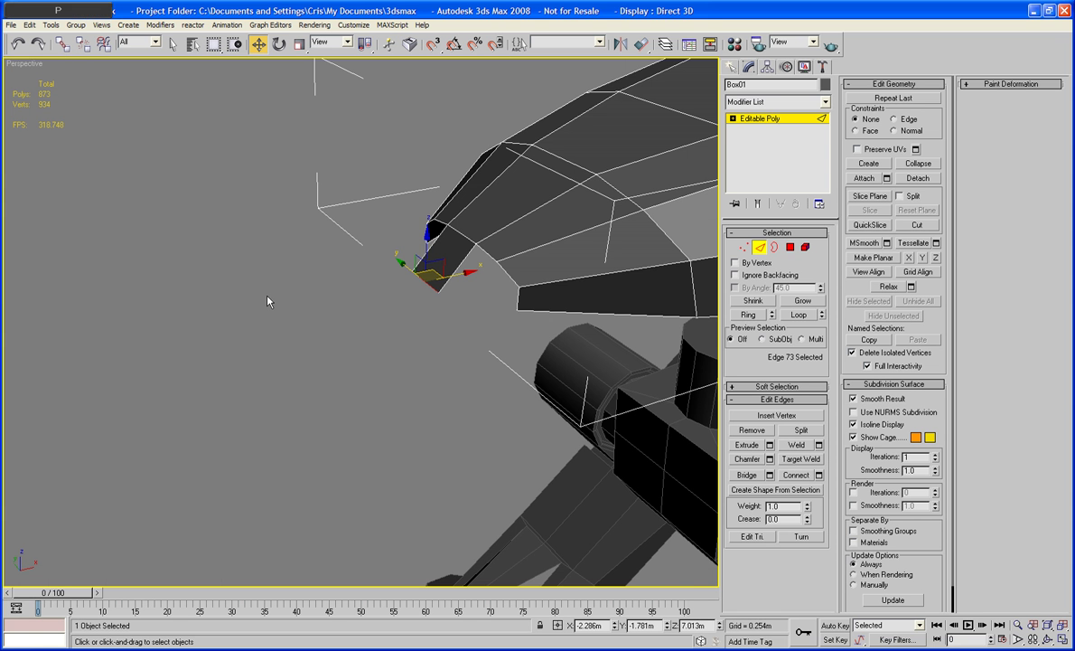
{"action": "key", "text": "f"}
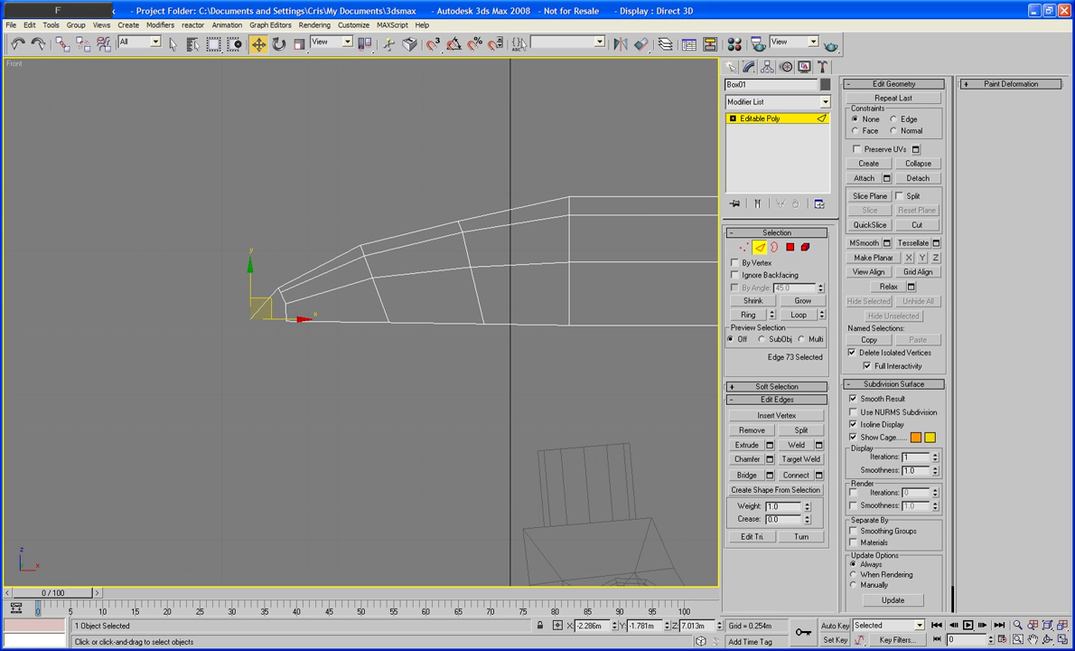
Extrude the nose strip's front edge into another polygon ending at X -2.16 m, Z 6.991 m.
{"action": "mouse_move", "coordinate": [273, 306]}
{"action": "left_mouse_down"}
{"action": "mouse_move", "coordinate": [287, 294]}
{"action": "mouse_move", "coordinate": [273, 304]}
{"action": "left_mouse_up"}
{"action": "key", "text": "p"}
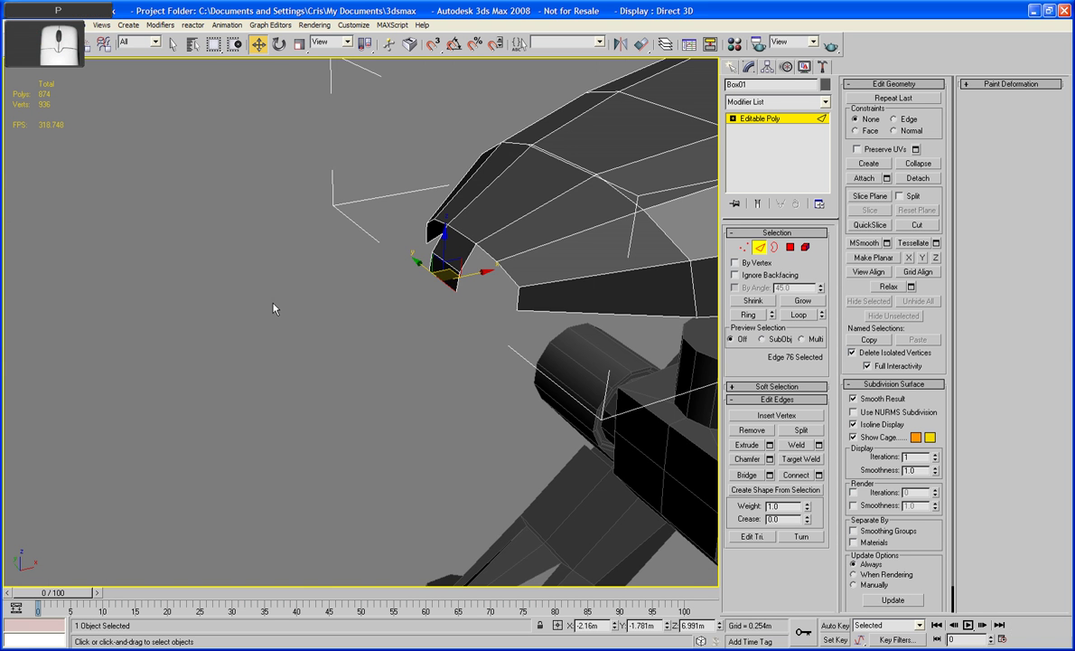
{"action": "mouse_move", "coordinate": [342, 317]}
{"action": "middle_mouse_down", "text": "alt"}
{"action": "mouse_move", "coordinate": [376, 325]}
{"action": "mouse_move", "coordinate": [233, 360]}
{"action": "middle_mouse_up", "text": "alt"}
{"action": "scroll", "coordinate": [376, 325], "scroll_direction": "up", "scroll_amount": 3}
{"action": "left_click", "coordinate": [308, 378]}
Bridge the vertical end edges of the nose's lower center polygon to the shell's open side edges on both sides.
{"action": "left_click", "coordinate": [747, 475]}
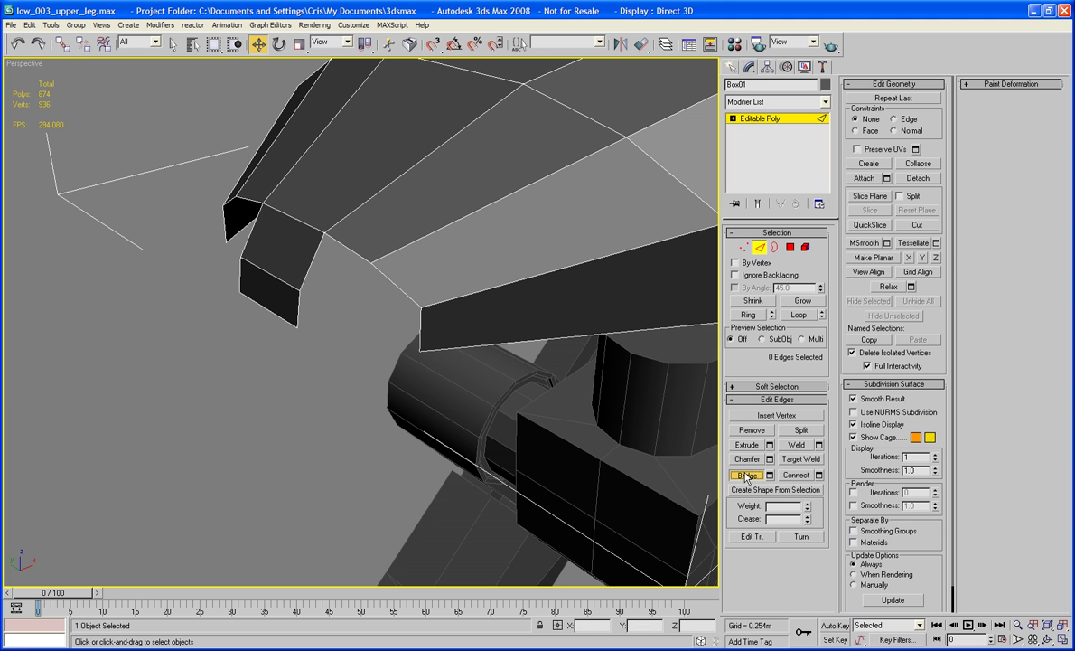
{"action": "left_click", "coordinate": [414, 332]}
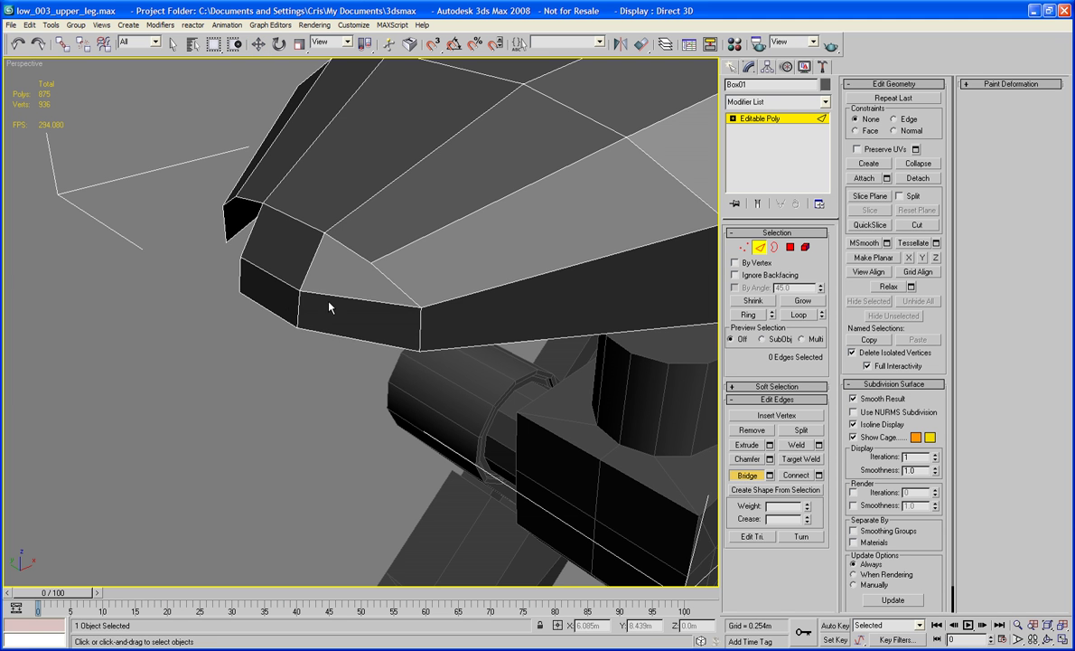
{"action": "middle_click_drag", "start_coordinate": [329, 305], "coordinate": [401, 307], "text": "alt"}
{"action": "left_click", "coordinate": [436, 297]}
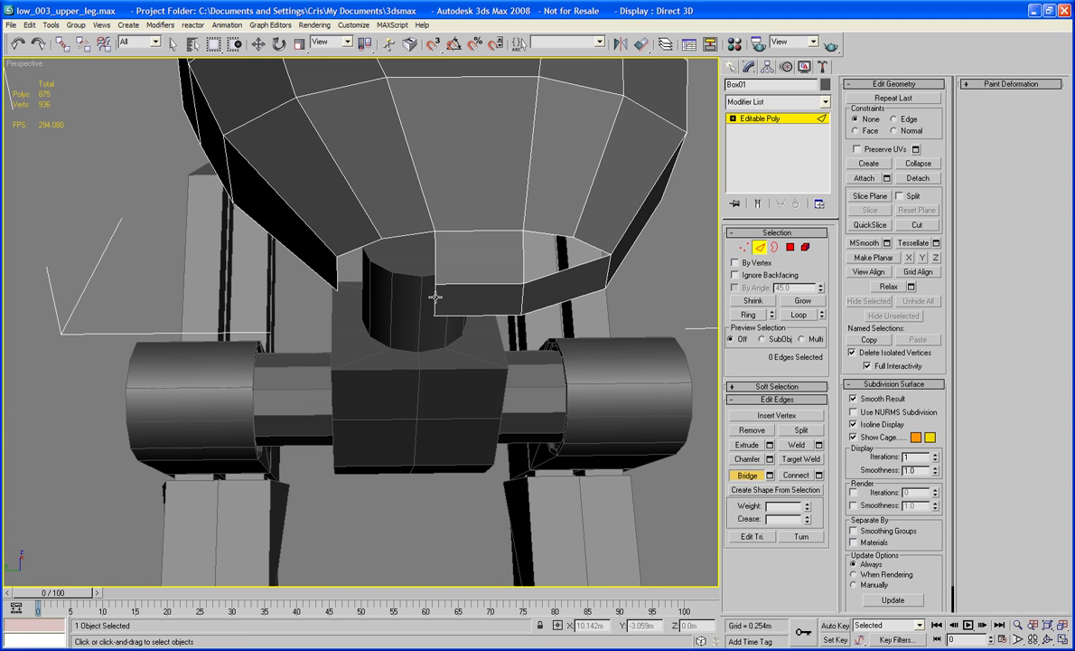
{"action": "left_click", "coordinate": [337, 281]}
Bridge the edges around the two remaining gaps beside the nose's center strip to close them.
{"action": "middle_click_drag", "start_coordinate": [505, 287], "coordinate": [457, 346], "text": "alt"}
{"action": "left_click", "coordinate": [346, 336]}
{"action": "left_click", "coordinate": [443, 322]}
Move the two vertices at the upper corners of the nose, one per side, about 0.057 m back along X.
{"action": "scroll", "coordinate": [436, 322], "scroll_direction": "up", "scroll_amount": 3}
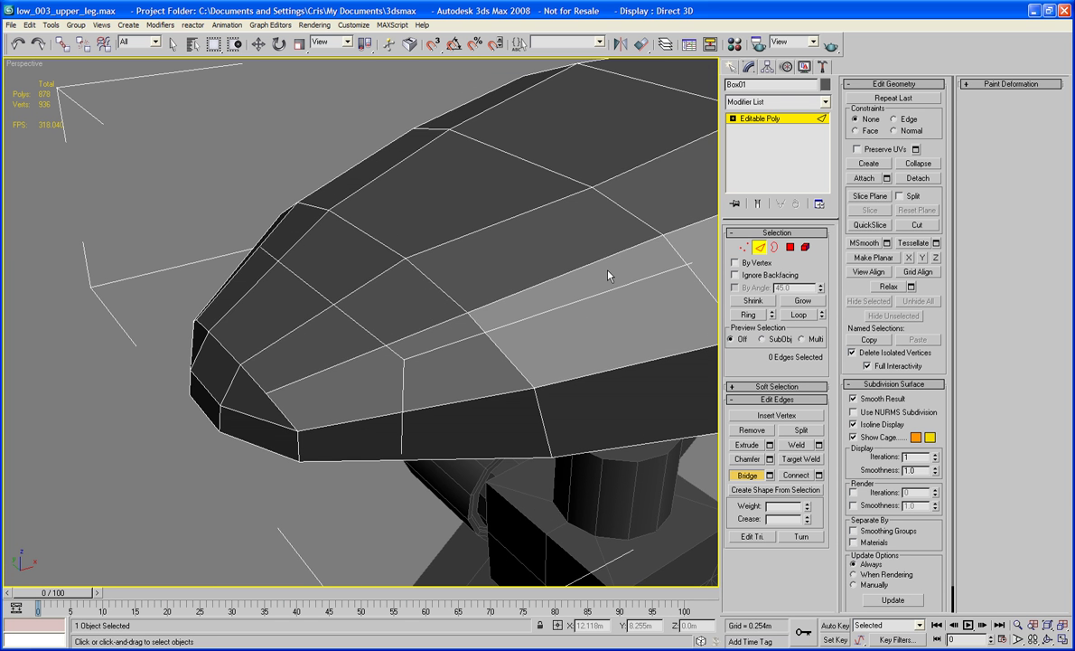
{"action": "key", "text": "1"}
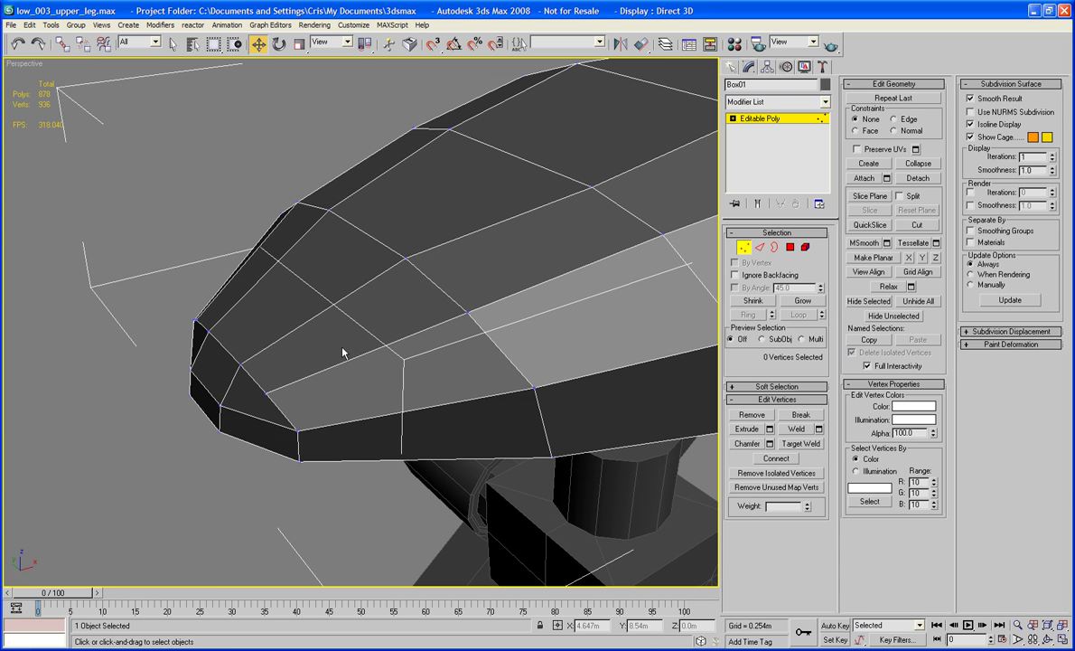
{"action": "left_click", "coordinate": [267, 393]}
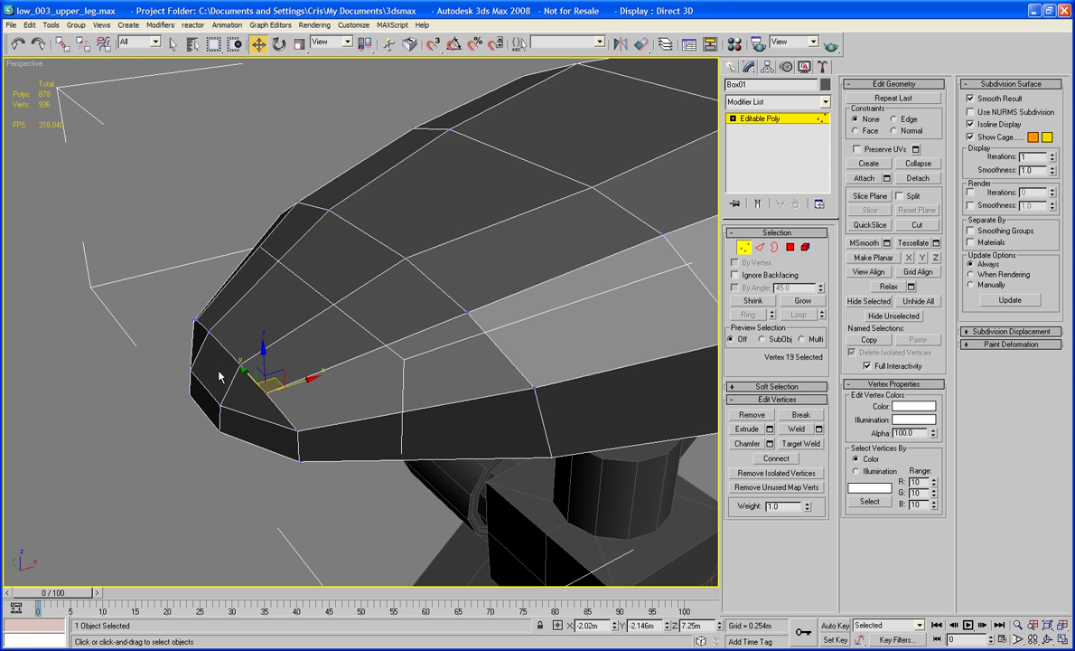
{"action": "left_click", "coordinate": [195, 319], "text": "ctrl"}
{"action": "middle_click_drag", "start_coordinate": [232, 358], "coordinate": [207, 343], "text": "alt"}
{"action": "left_click_drag", "start_coordinate": [173, 295], "coordinate": [184, 294]}
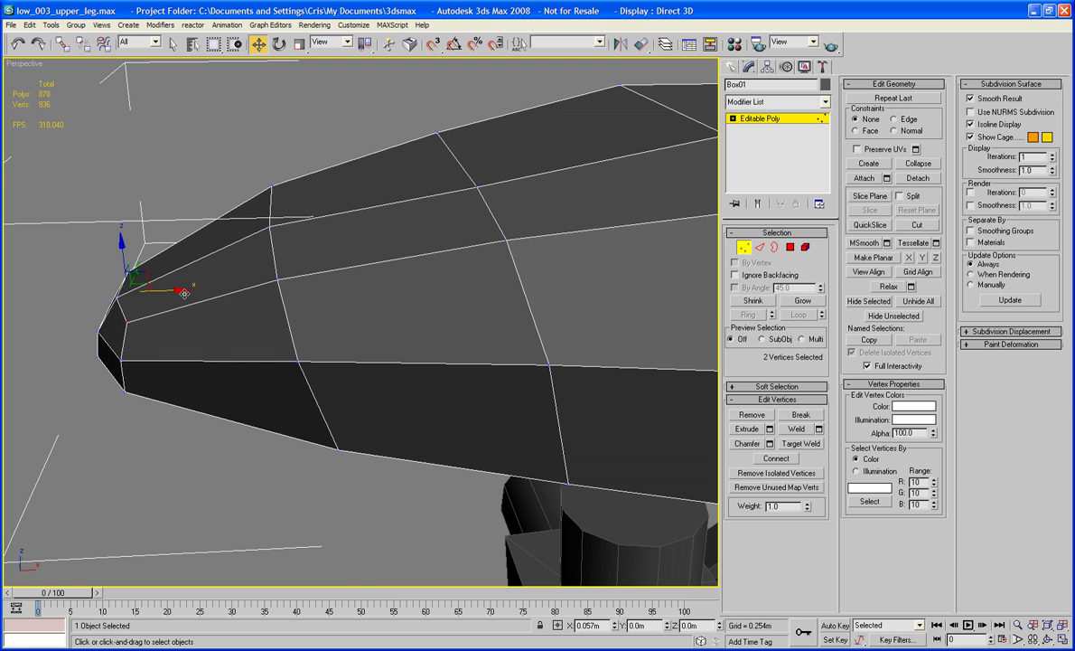
{"action": "middle_click_drag", "start_coordinate": [184, 294], "coordinate": [258, 287], "text": "alt"}
{"action": "left_click", "coordinate": [217, 403]}
Scale the first cross-section row of eight vertices behind the nose slightly wider along Y.
{"action": "middle_click_drag", "start_coordinate": [217, 403], "coordinate": [343, 380], "text": "alt"}
{"action": "middle_click_drag", "start_coordinate": [343, 378], "coordinate": [344, 380], "text": "alt"}
{"action": "left_click_drag", "start_coordinate": [449, 369], "coordinate": [214, 320]}
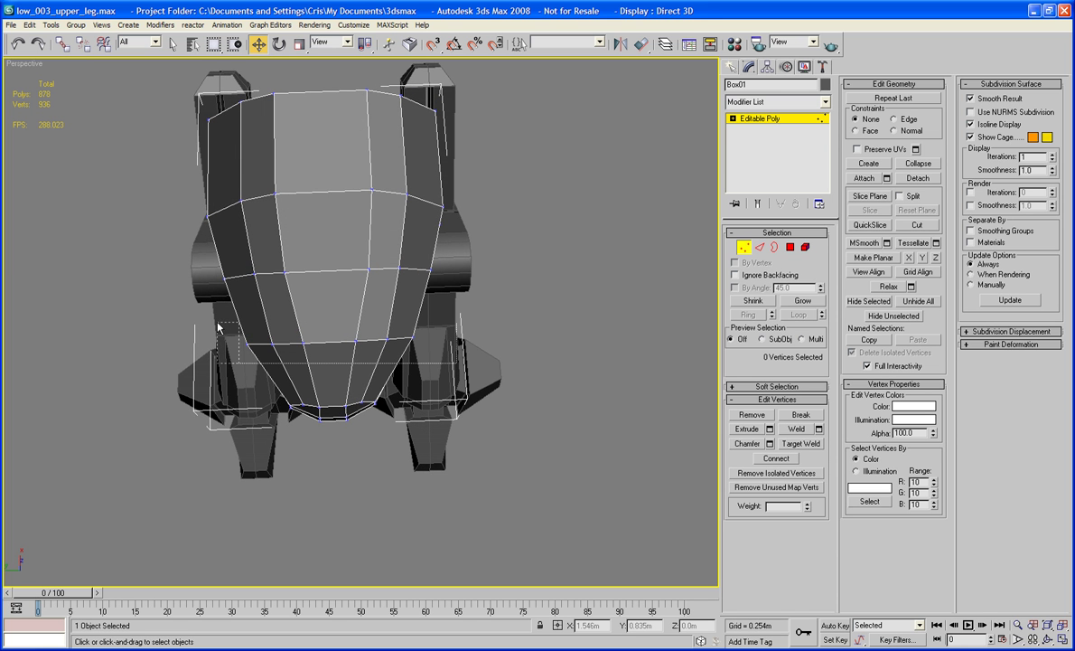
{"action": "key", "text": "r"}
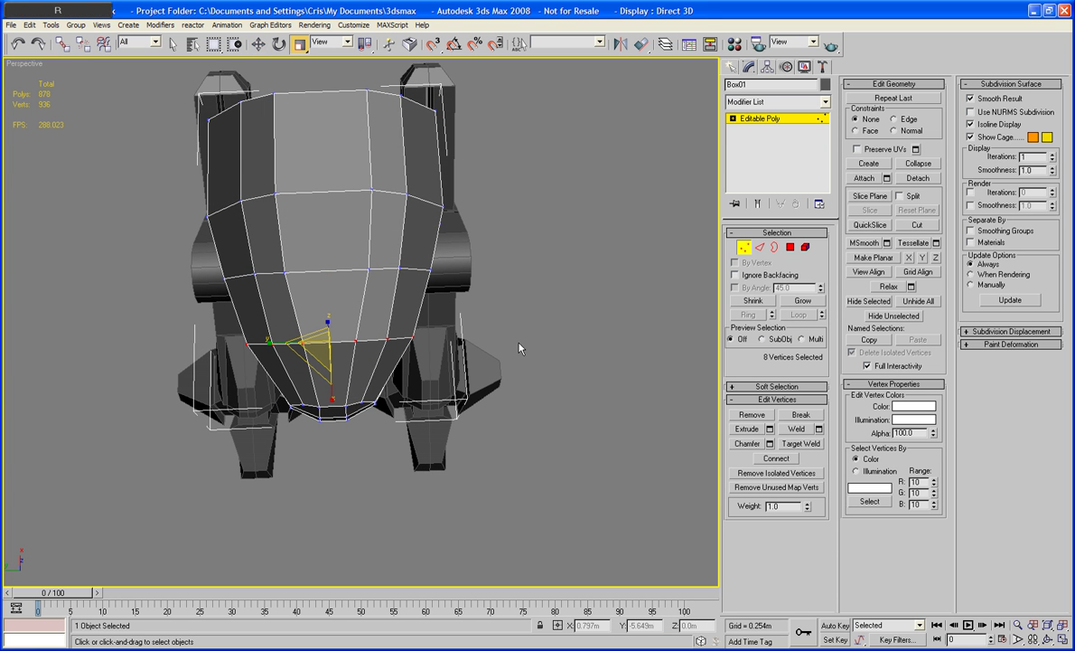
{"action": "left_click_drag", "start_coordinate": [316, 344], "coordinate": [234, 296]}
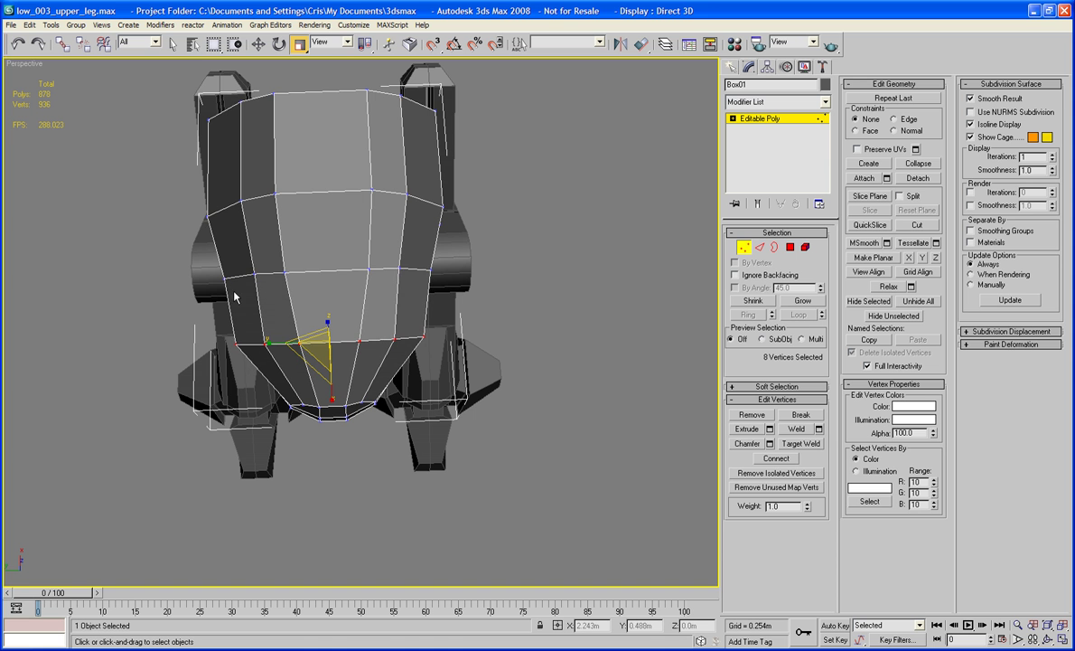
Scale the second cross-section row of eight vertices behind the nose slightly wider along Y.
{"action": "left_click_drag", "start_coordinate": [458, 292], "coordinate": [458, 291]}
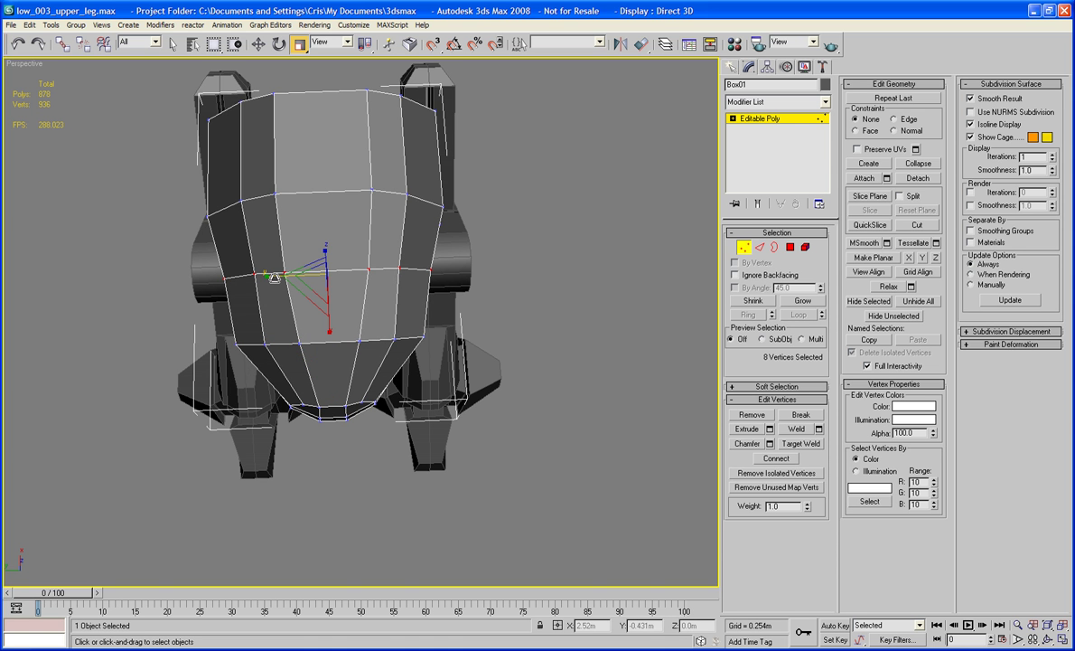
{"action": "left_click_drag", "start_coordinate": [273, 279], "coordinate": [269, 274]}
{"action": "left_click", "coordinate": [560, 255]}
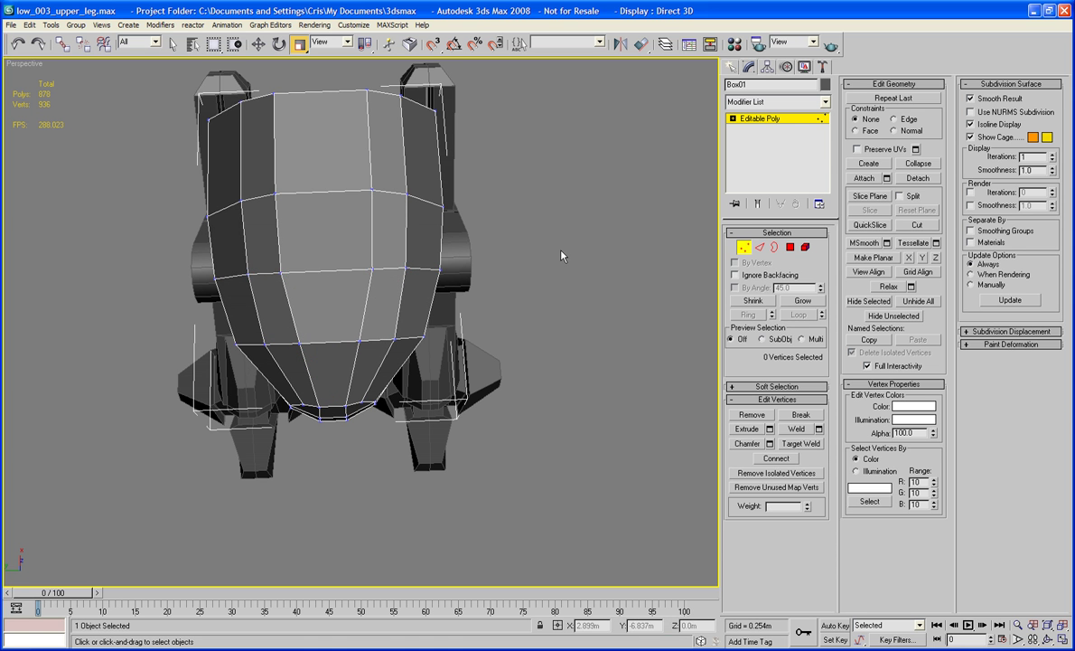
Delete the five polygons forming the shell's rear wall and the rearmost part of its lower sides.
{"action": "middle_click_drag", "start_coordinate": [560, 255], "coordinate": [478, 190], "text": "alt"}
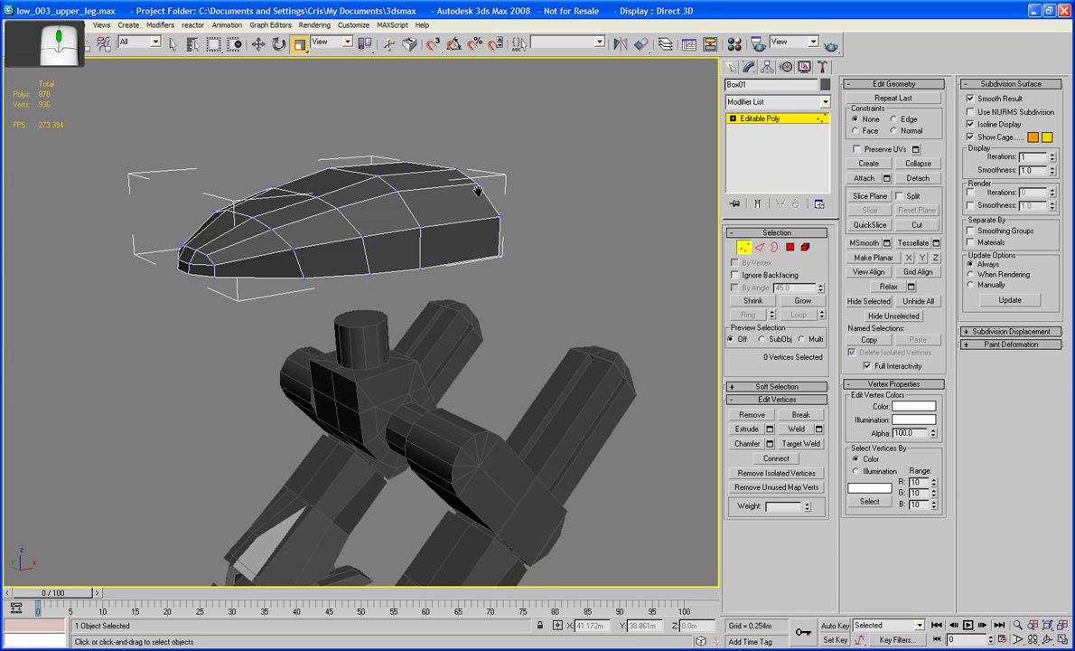
{"action": "left_click", "coordinate": [792, 249]}
{"action": "left_click", "coordinate": [475, 225]}
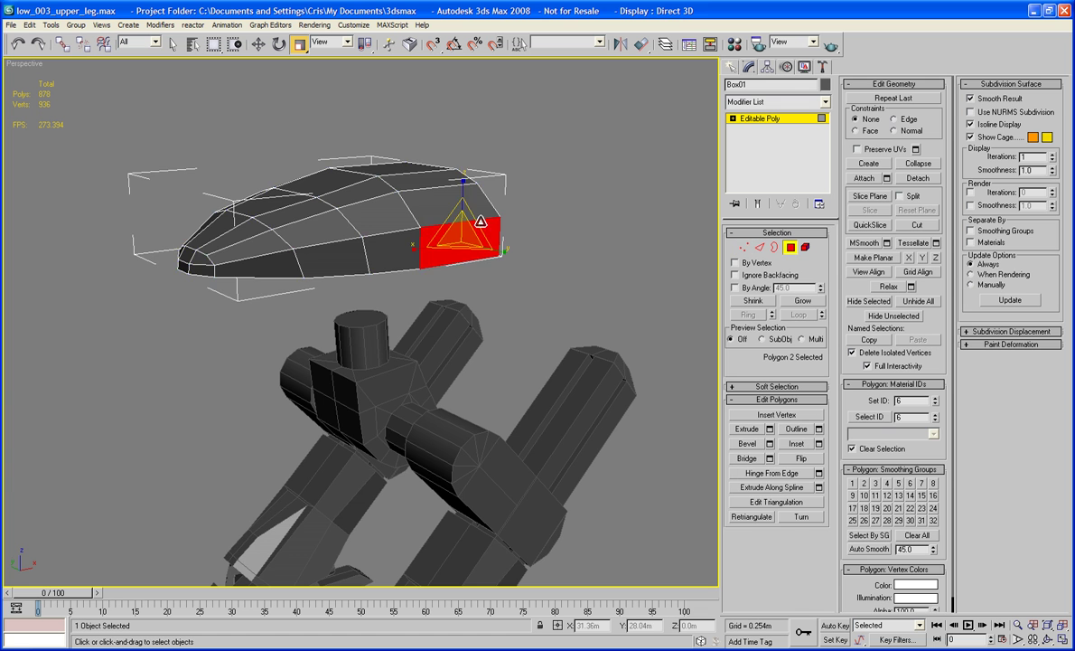
{"action": "middle_click_drag", "start_coordinate": [459, 252], "coordinate": [631, 257], "text": "alt"}
{"action": "left_click", "coordinate": [289, 287], "text": "ctrl"}
{"action": "middle_click_drag", "start_coordinate": [289, 287], "coordinate": [390, 301], "text": "alt"}
{"action": "left_click", "coordinate": [353, 272], "text": "ctrl"}
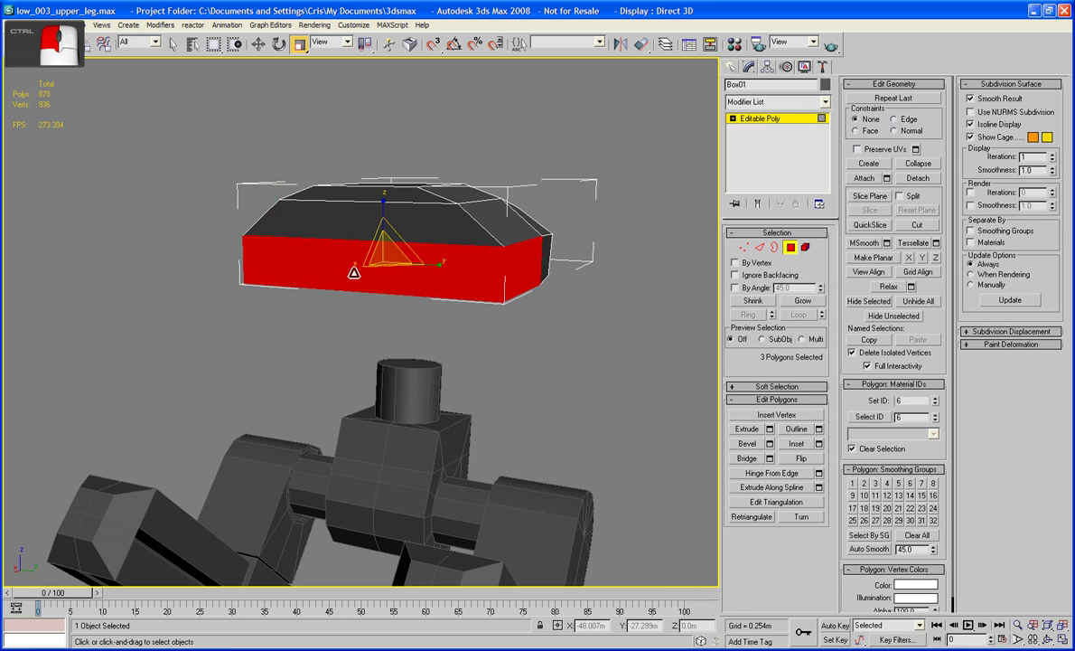
{"action": "middle_click_drag", "start_coordinate": [470, 294], "coordinate": [292, 322], "text": "alt"}
{"action": "left_click", "coordinate": [266, 273], "text": "ctrl"}
{"action": "left_click", "coordinate": [266, 270], "text": "ctrl"}
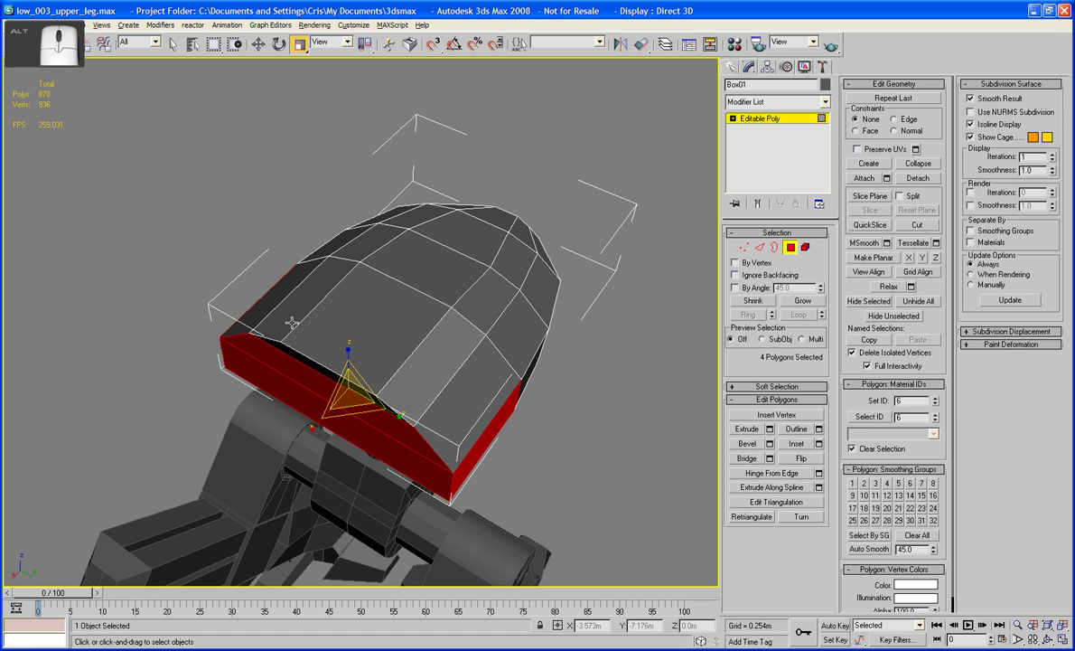
{"action": "left_click", "coordinate": [305, 363], "text": "ctrl"}
{"action": "key", "text": "Delete"}
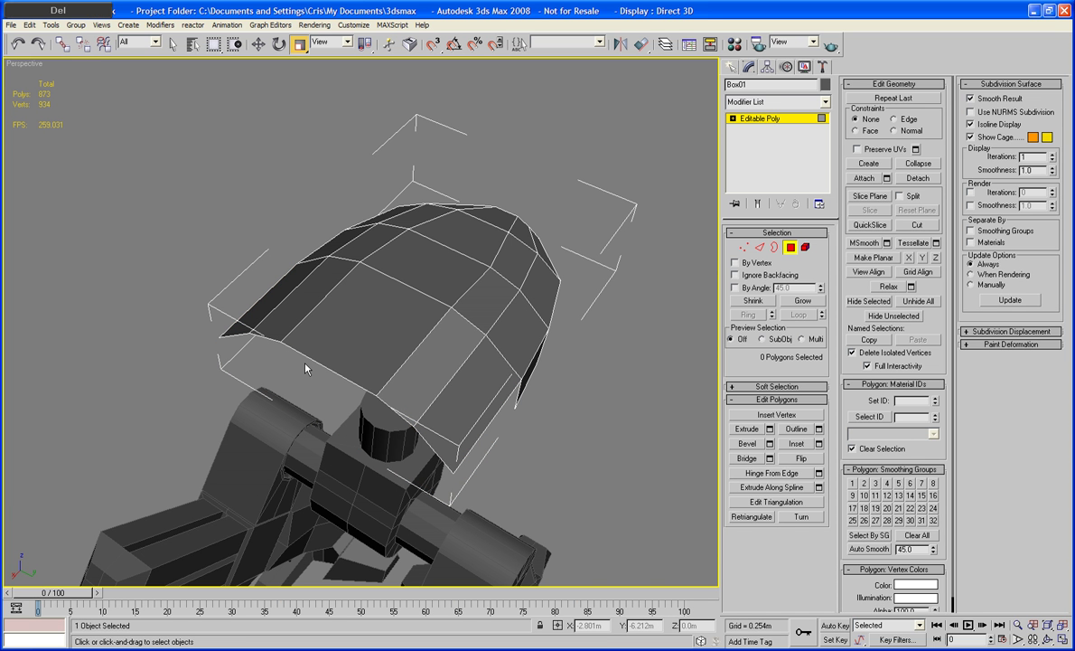